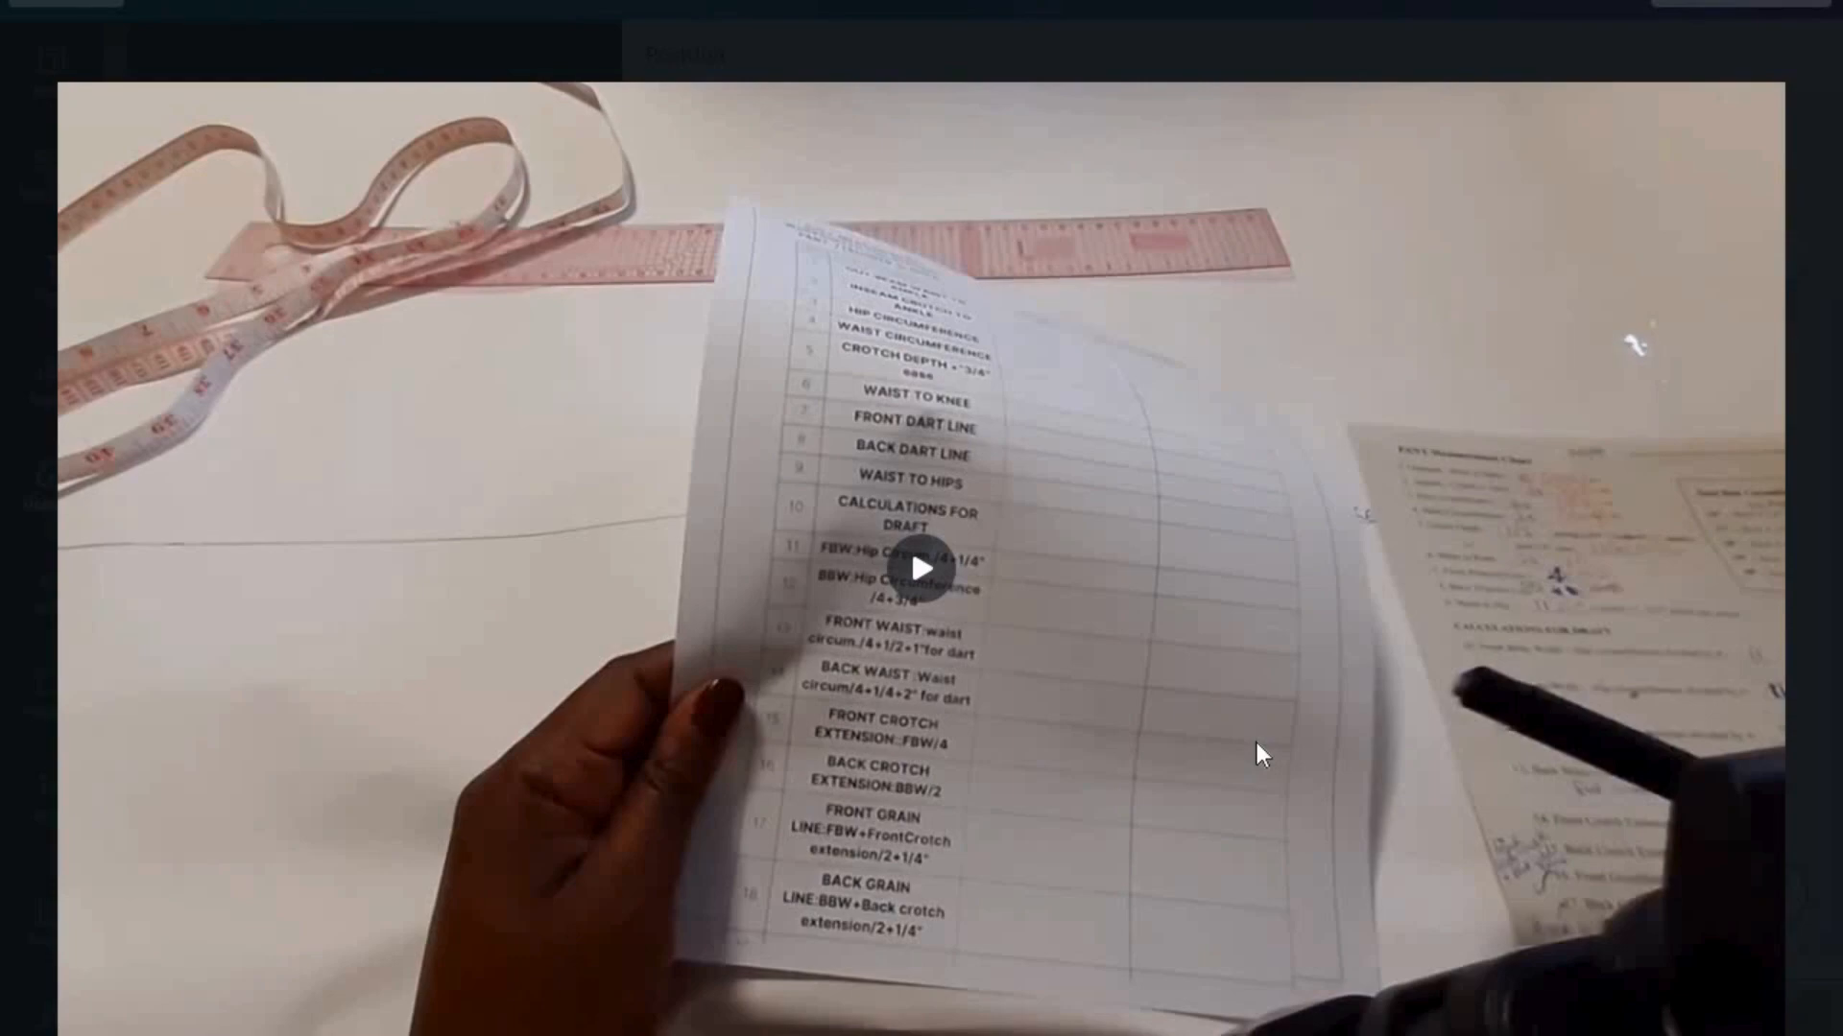
pyautogui.moveTo(1286, 784)
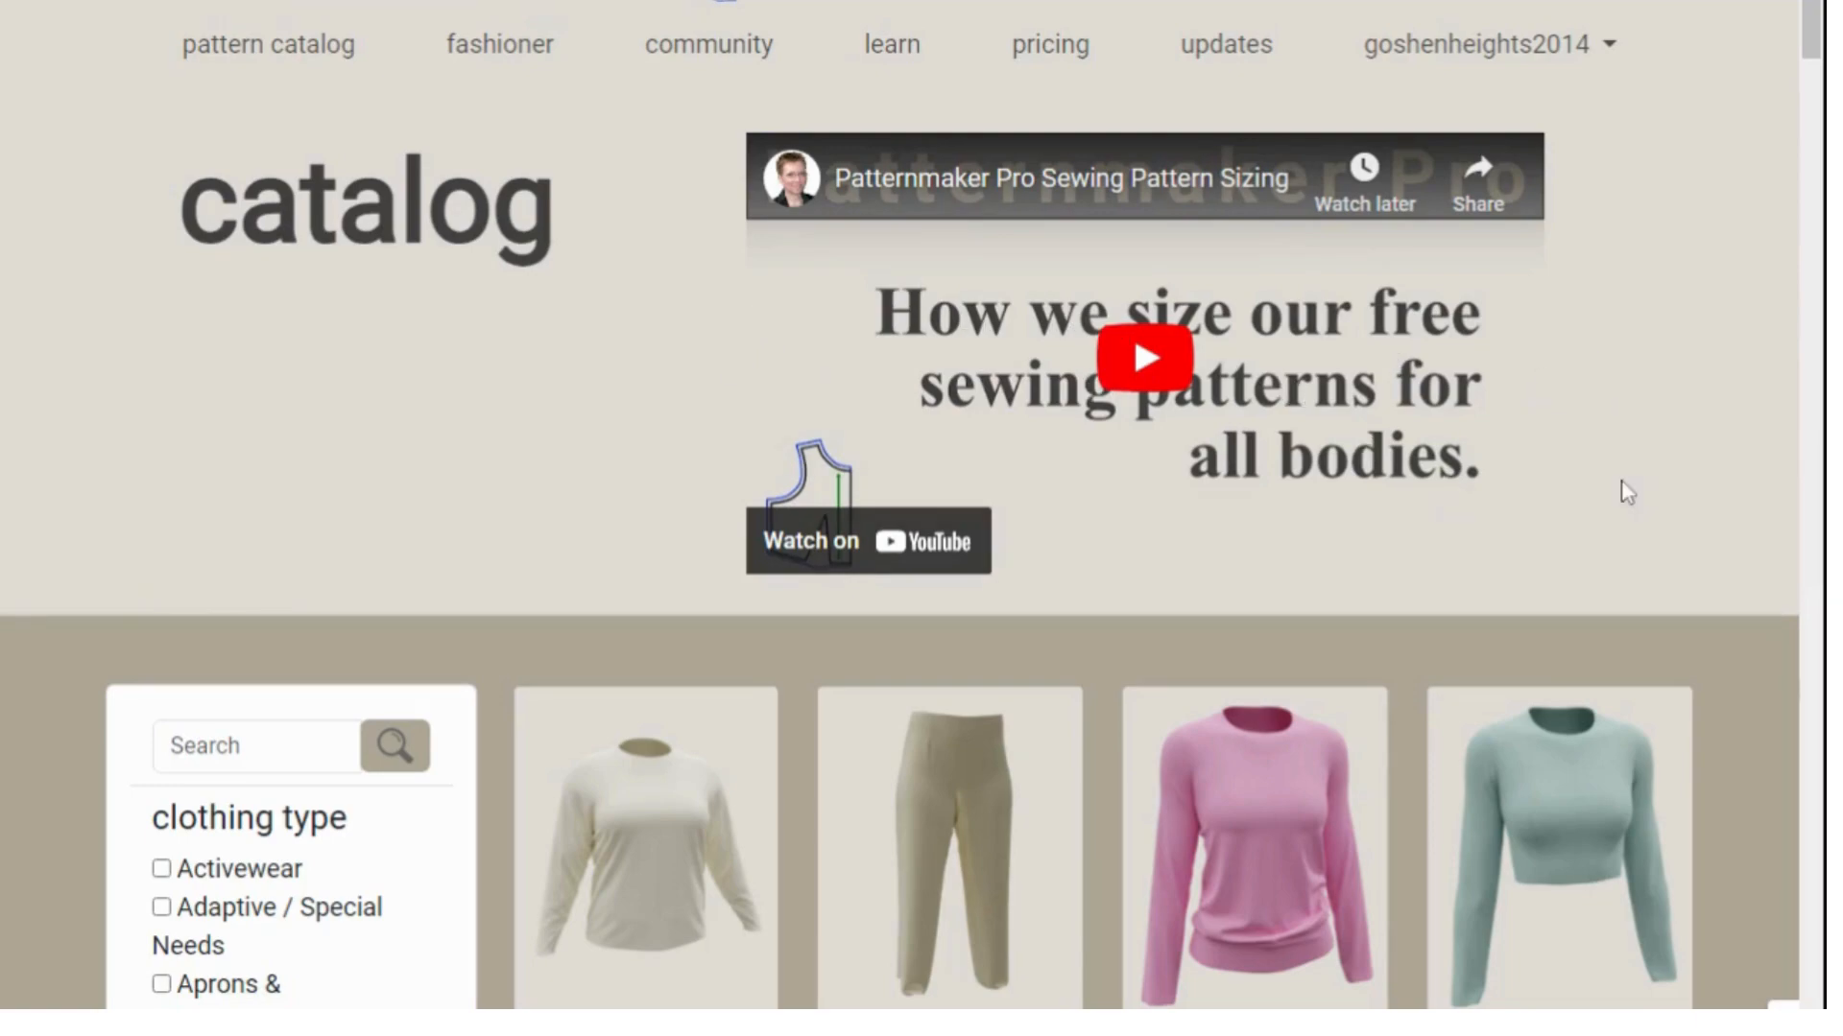
# Find the empty fashioner pattern #159 in the pattern catalog and add it to the basket
pyautogui.scroll(-5, 1632, 480)
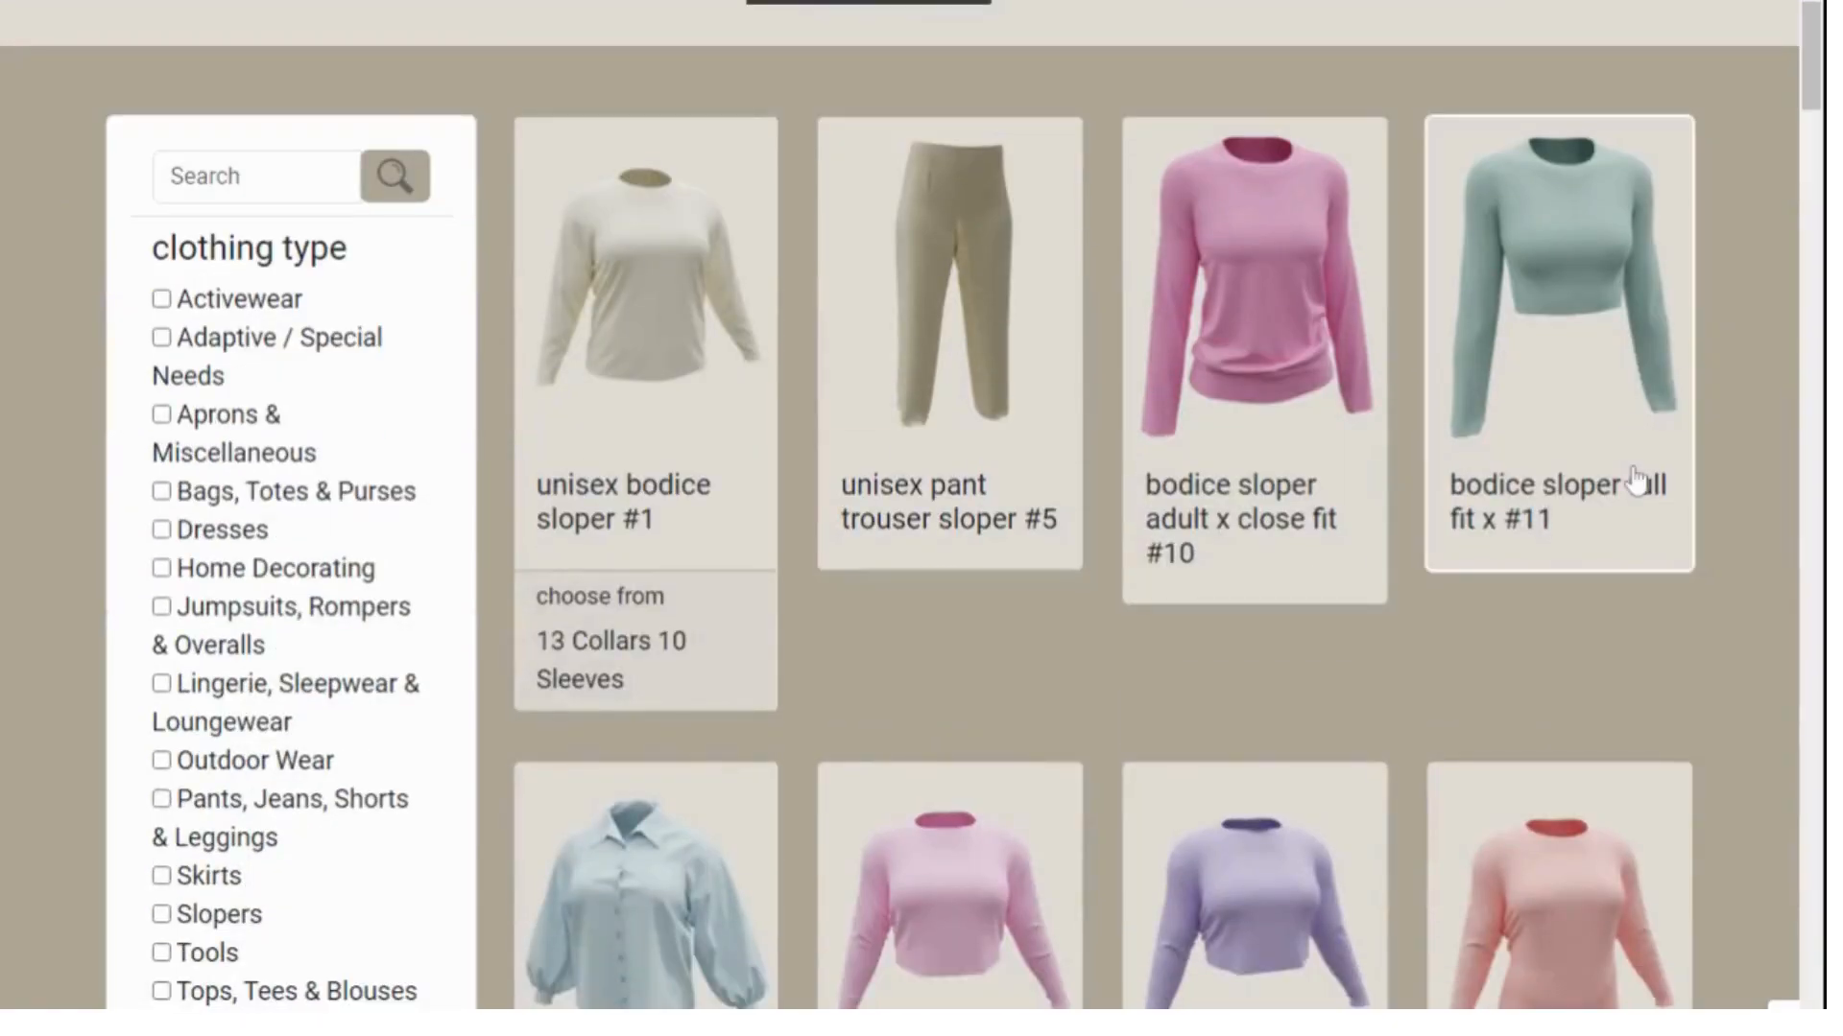
pyautogui.scroll(-10, 1635, 480)
pyautogui.scroll(-20, 1634, 480)
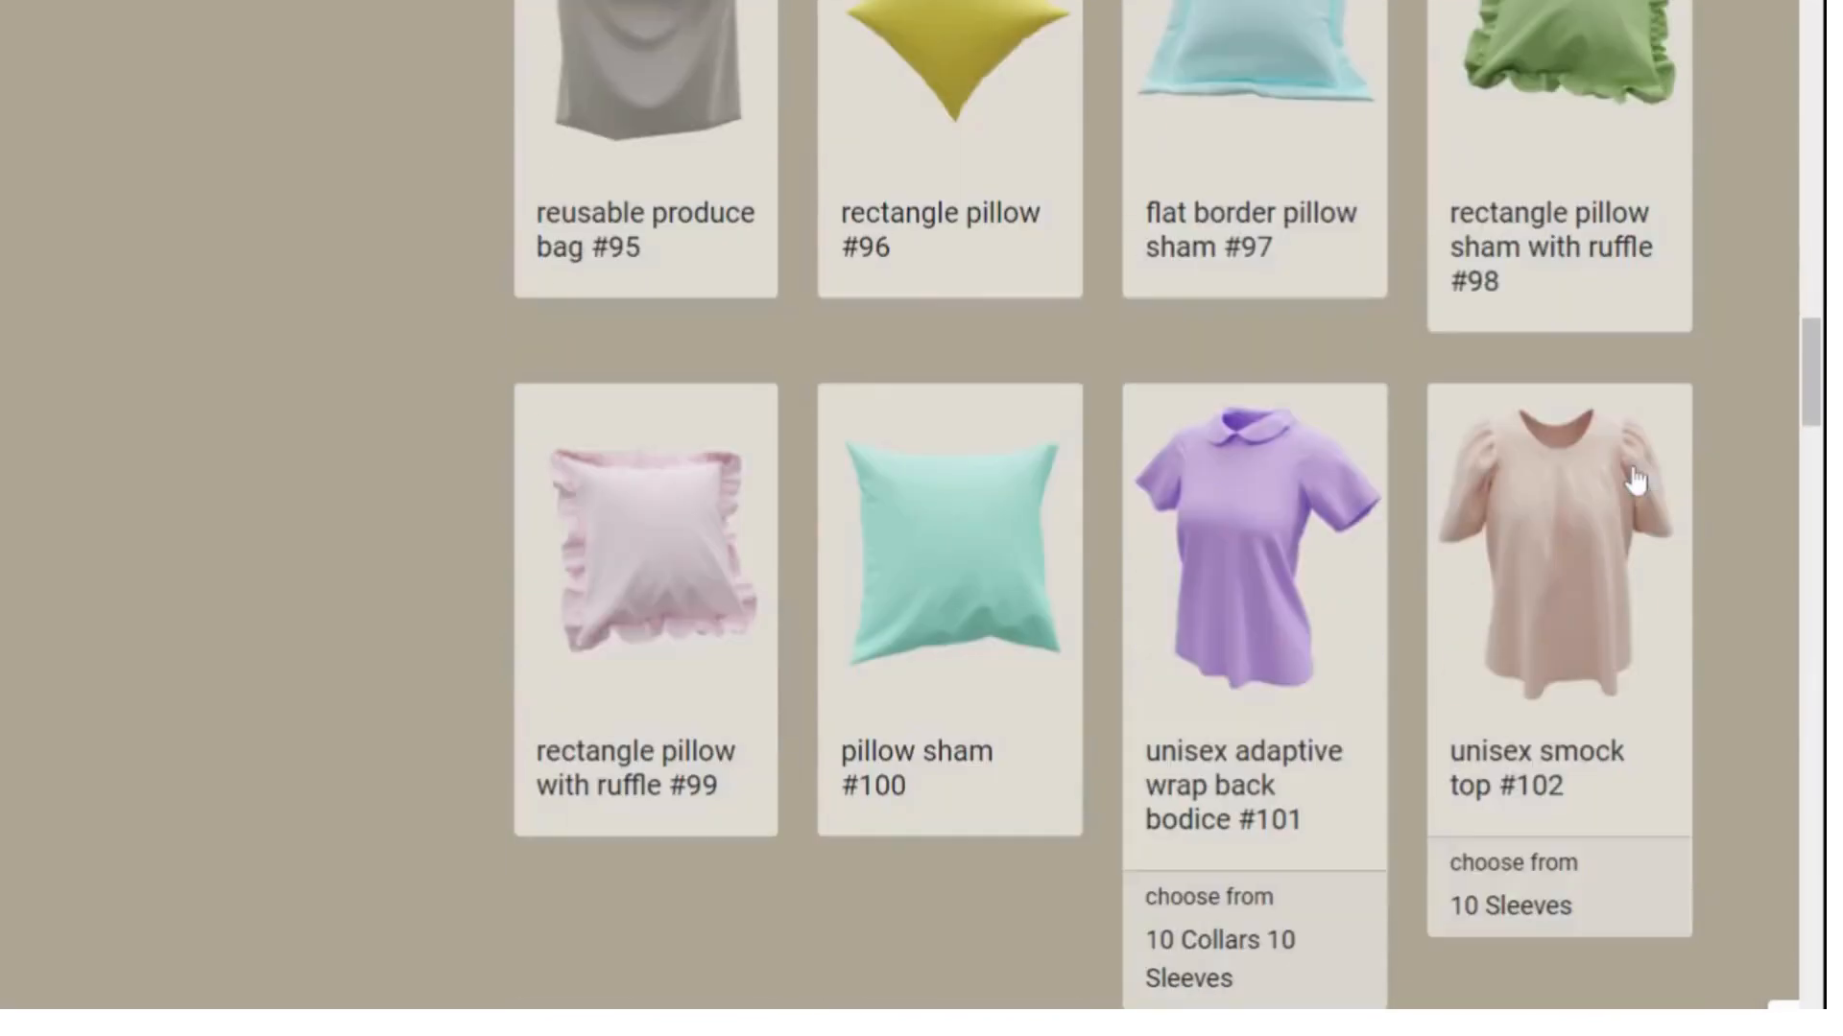
pyautogui.scroll(-15, 1635, 480)
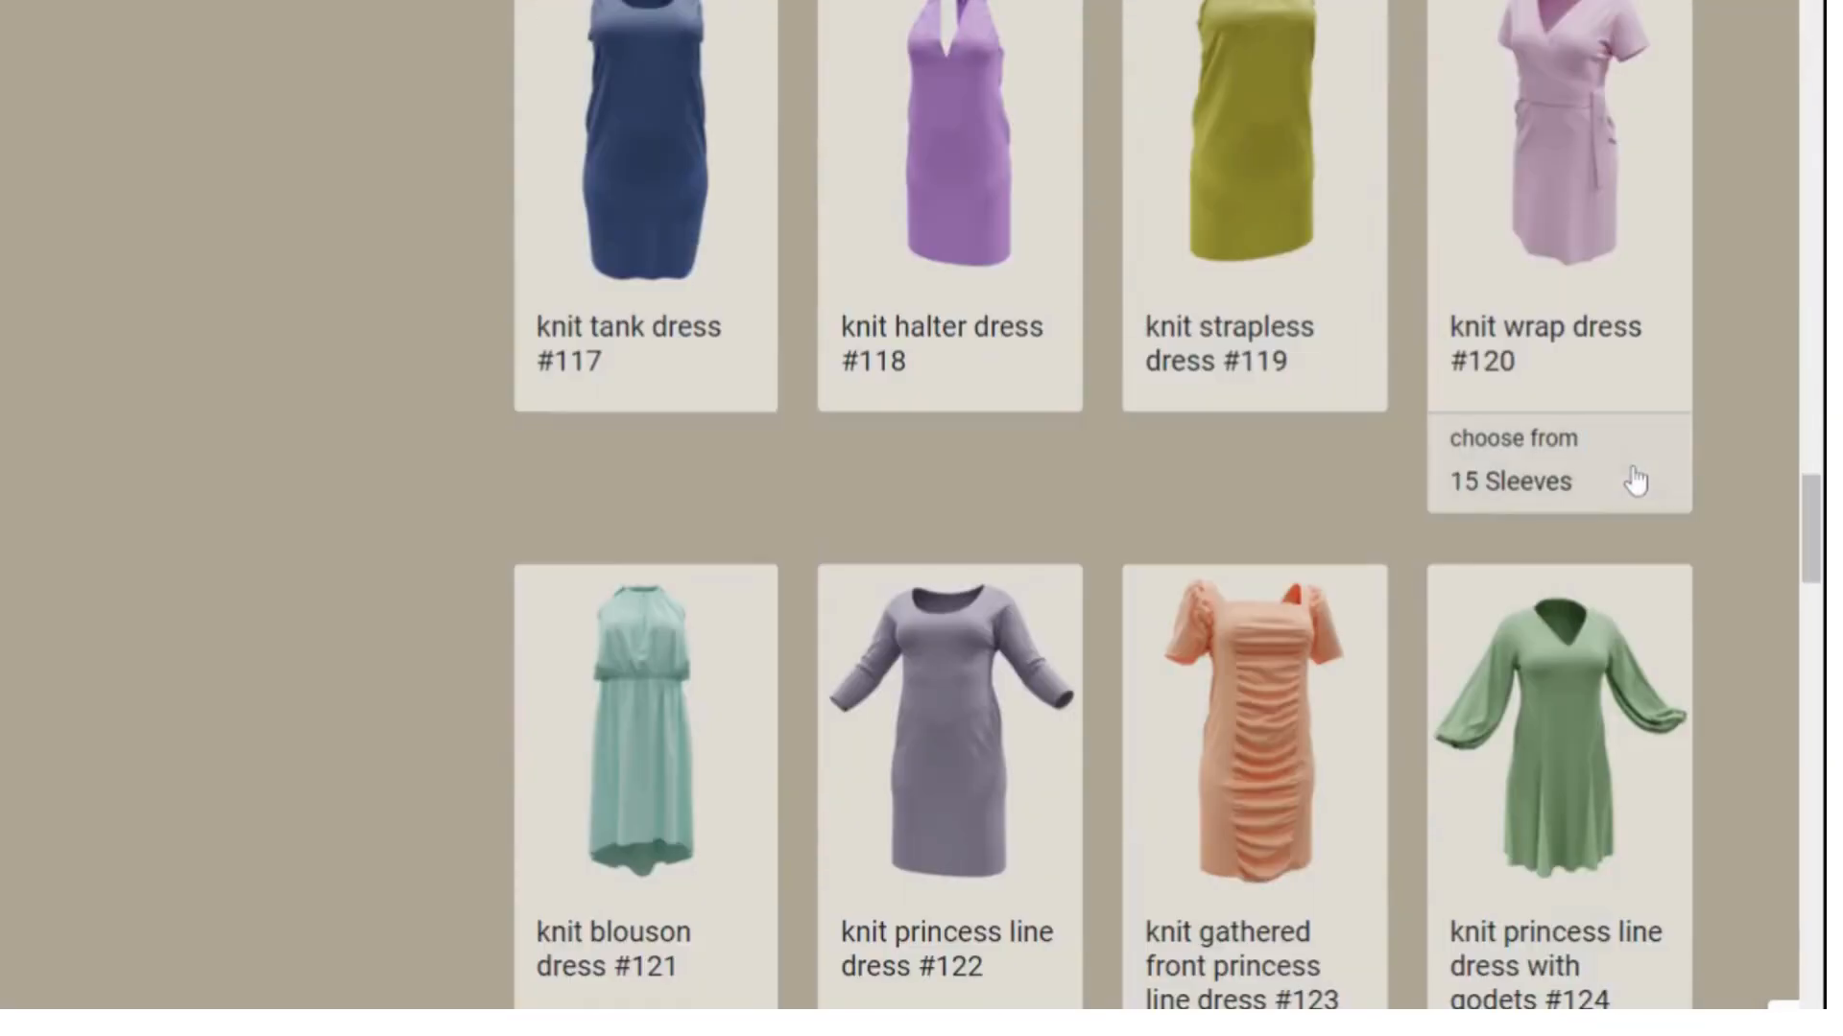
pyautogui.scroll(-10, 1635, 480)
pyautogui.scroll(-17, 1635, 480)
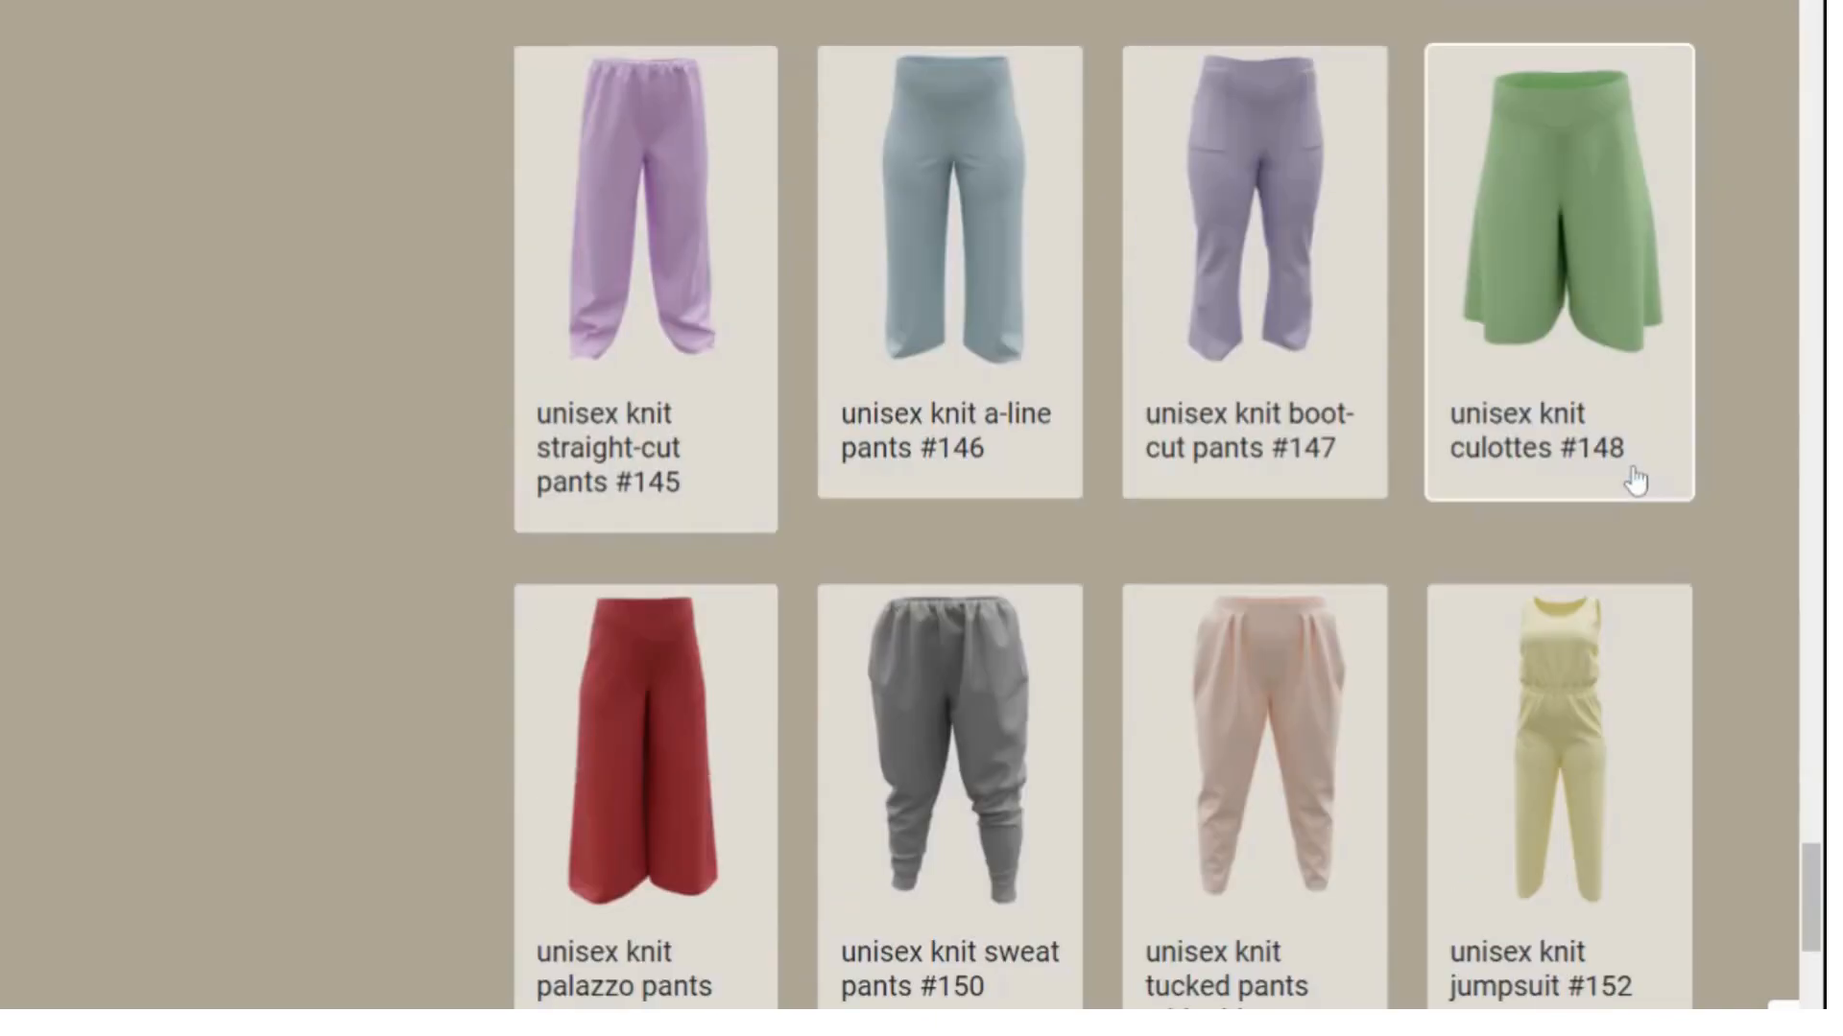
pyautogui.scroll(-12, 1634, 480)
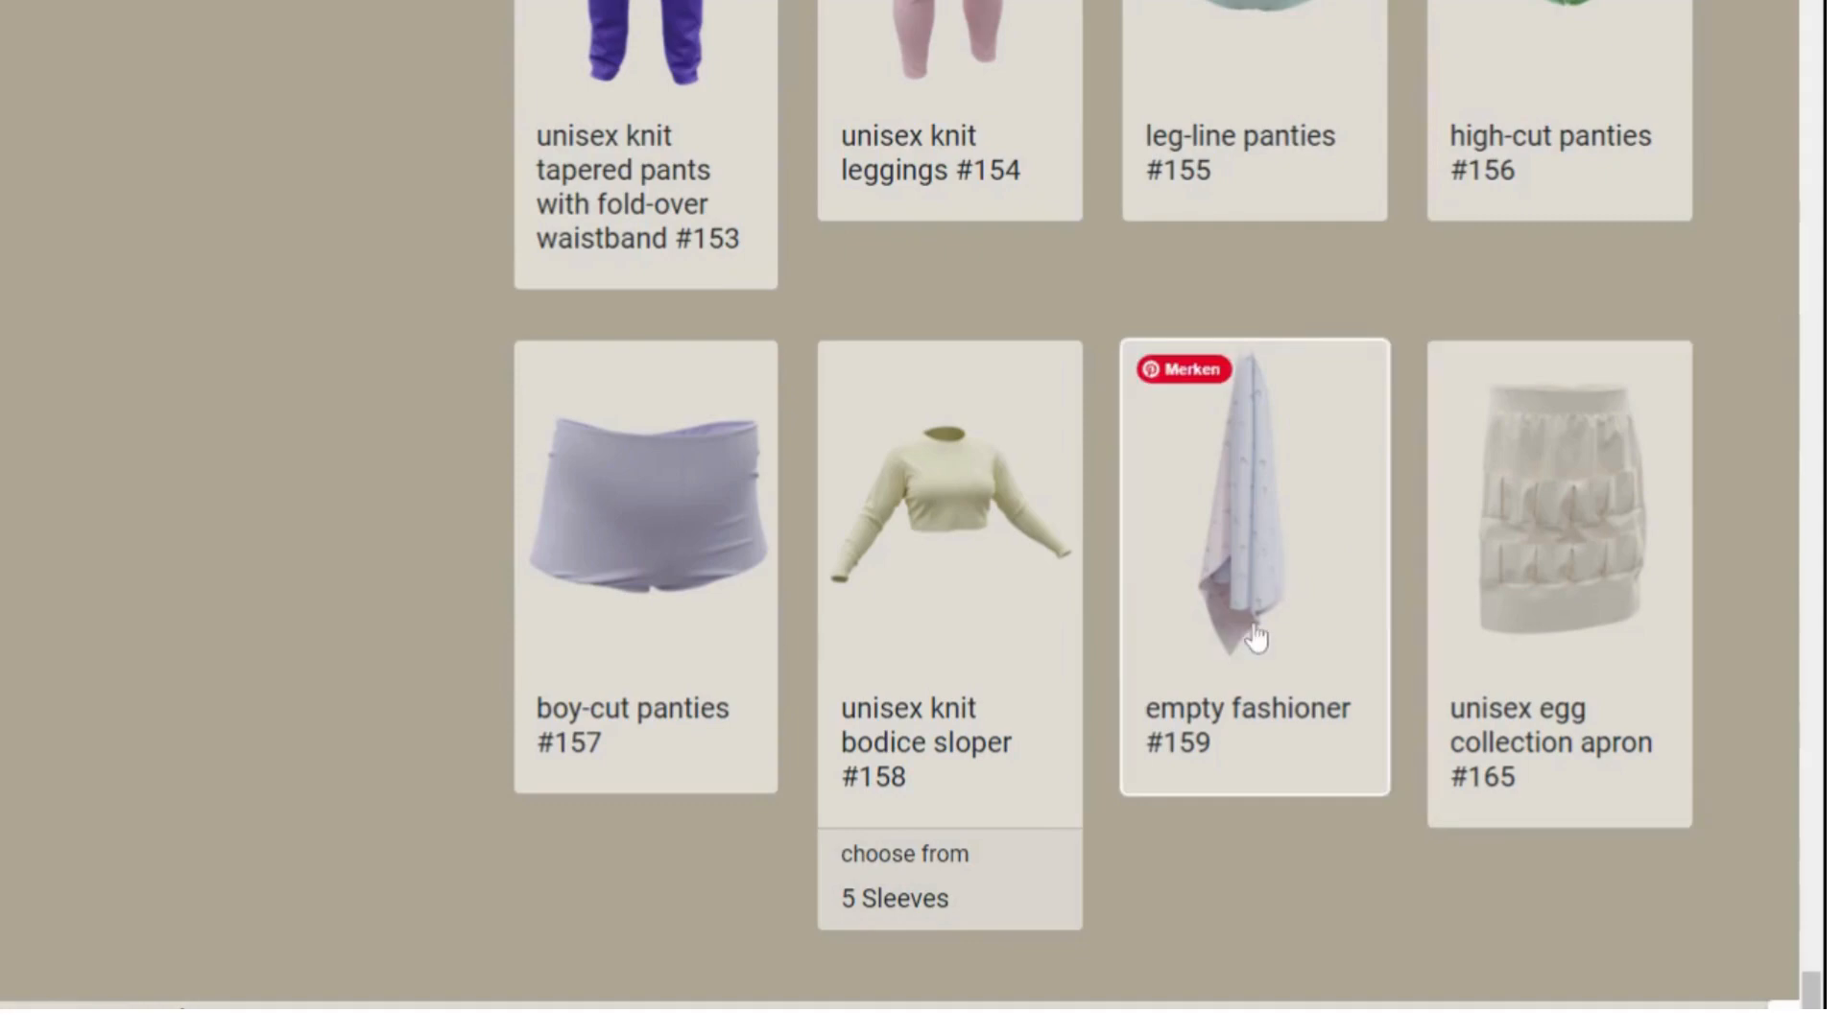
pyautogui.click(1255, 638)
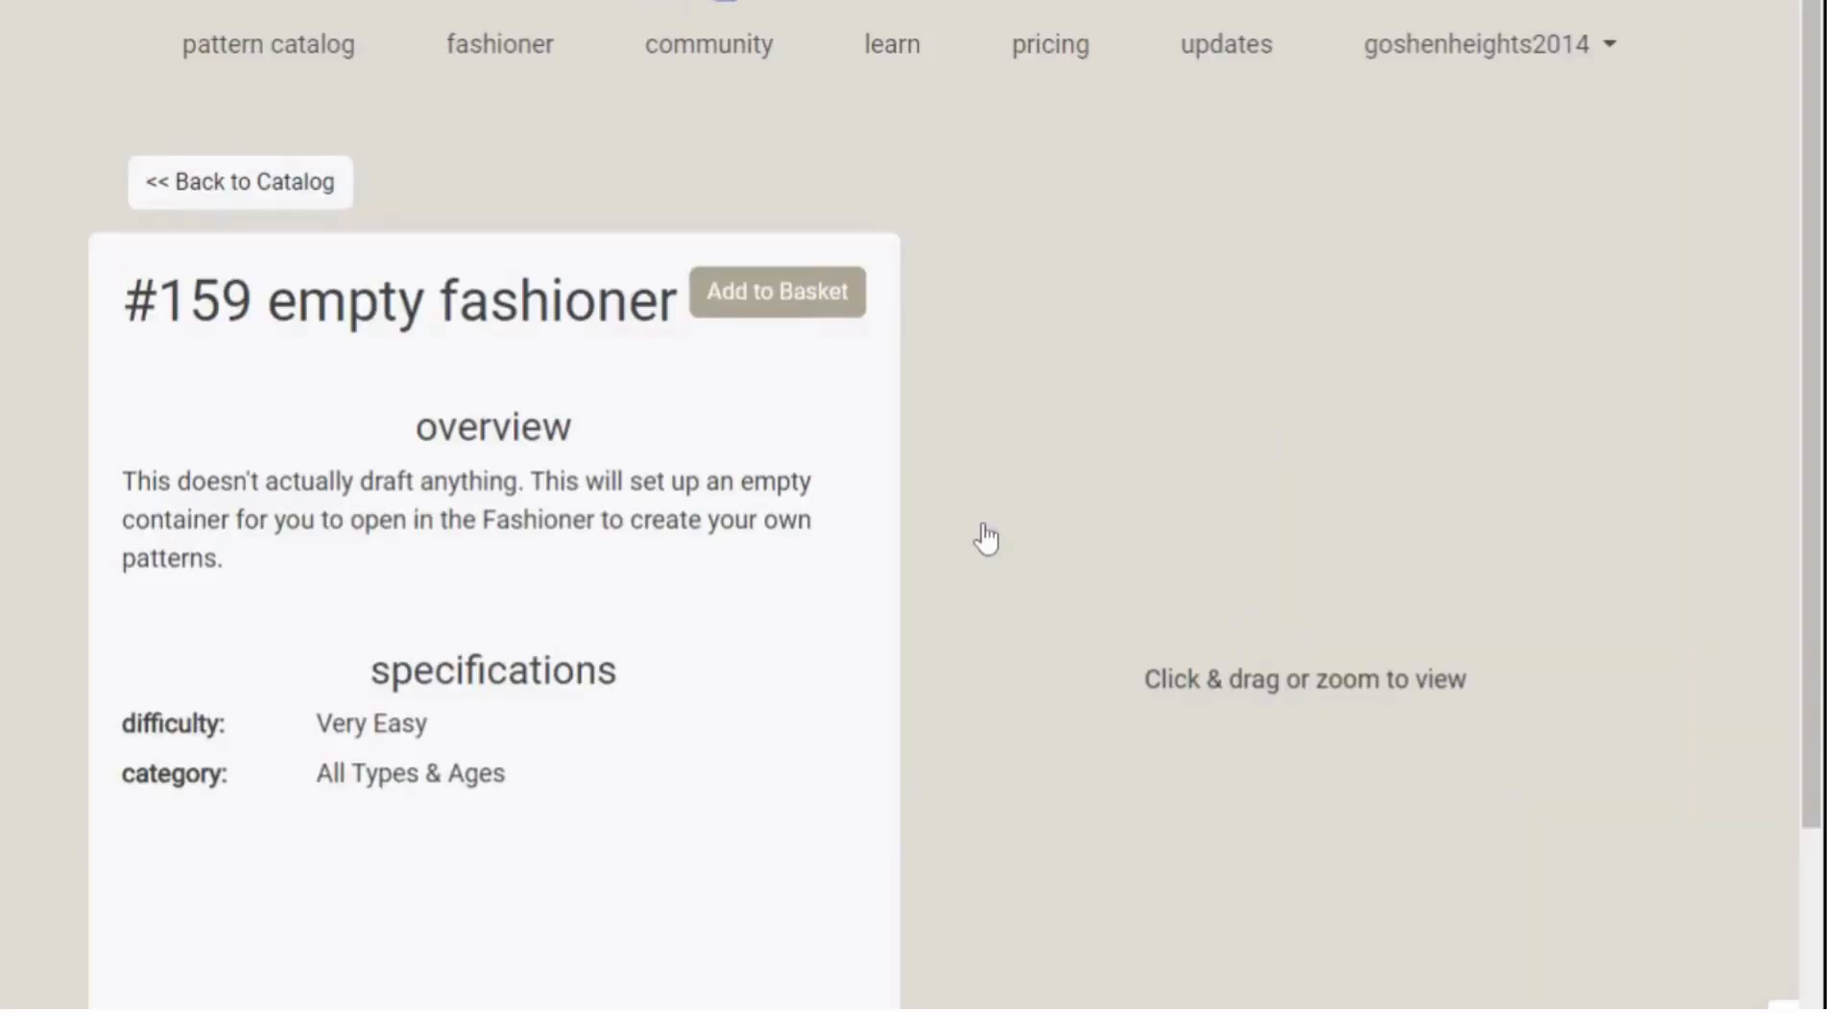
pyautogui.click(763, 310)
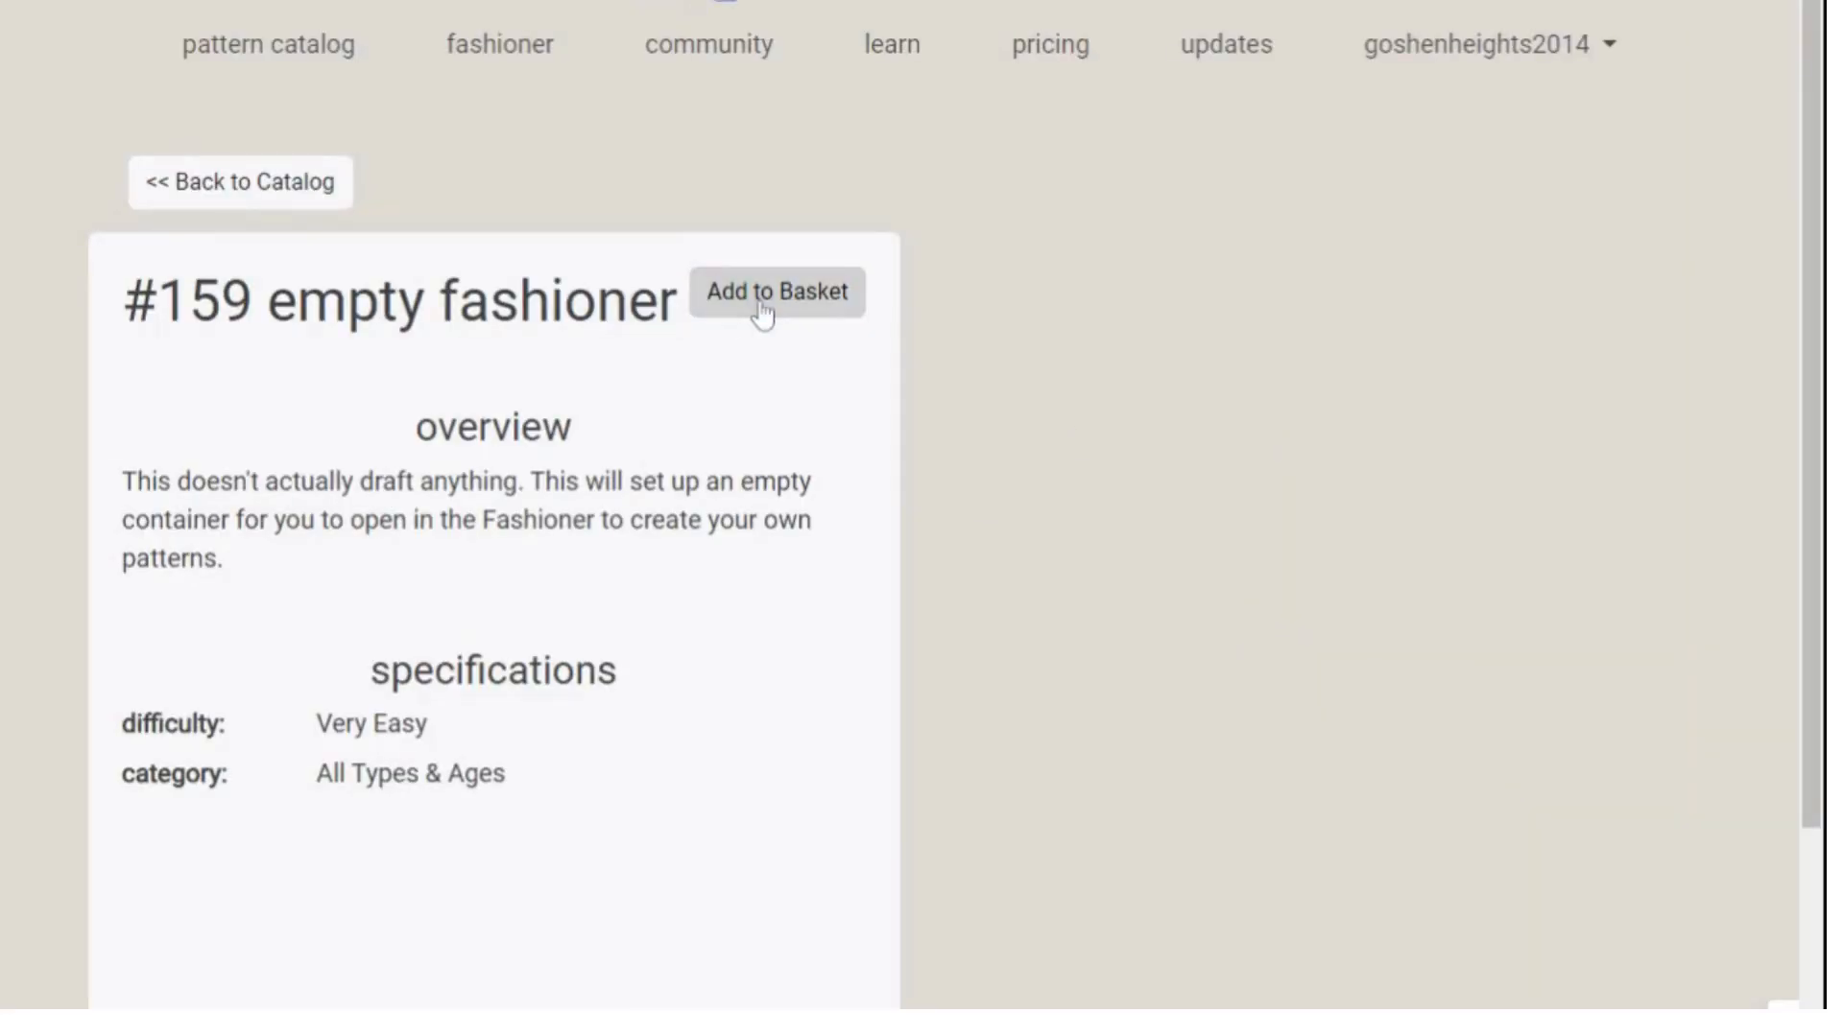
# Choose the saved September 2023 measurement set for the empty fashioner pattern
pyautogui.scroll(-2, 1305, 666)
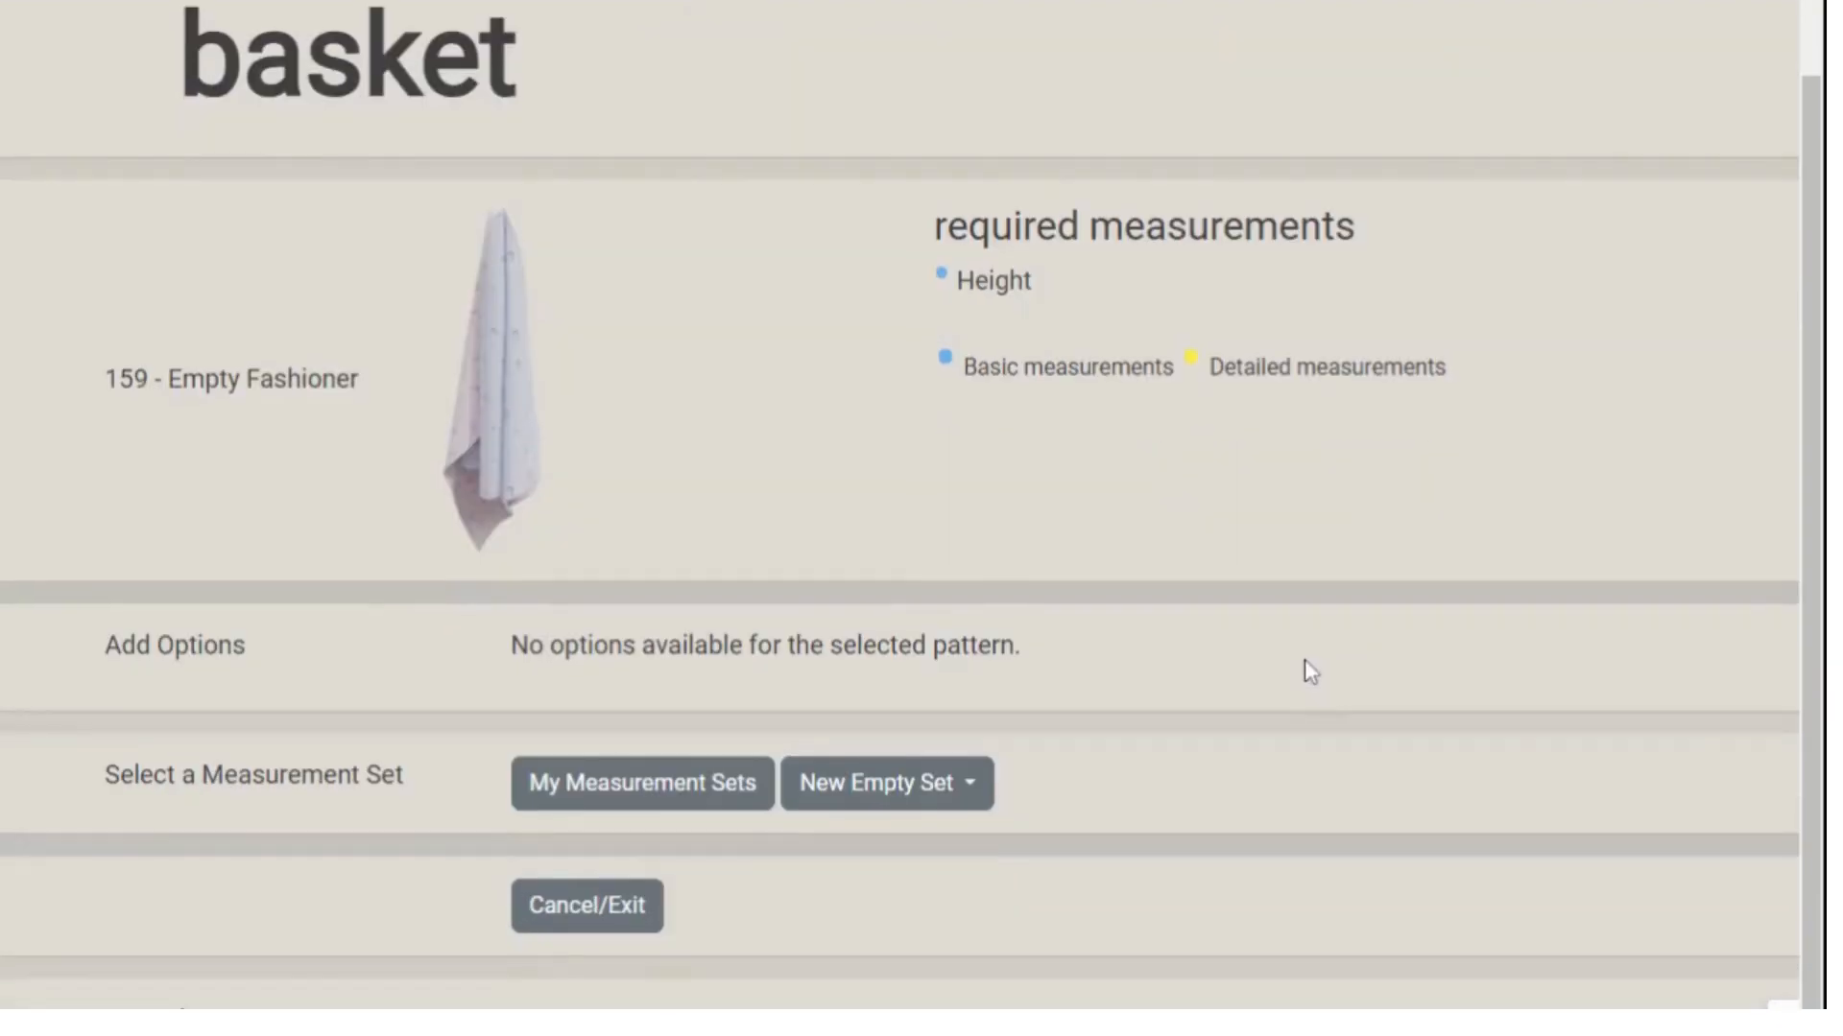
pyautogui.click(679, 797)
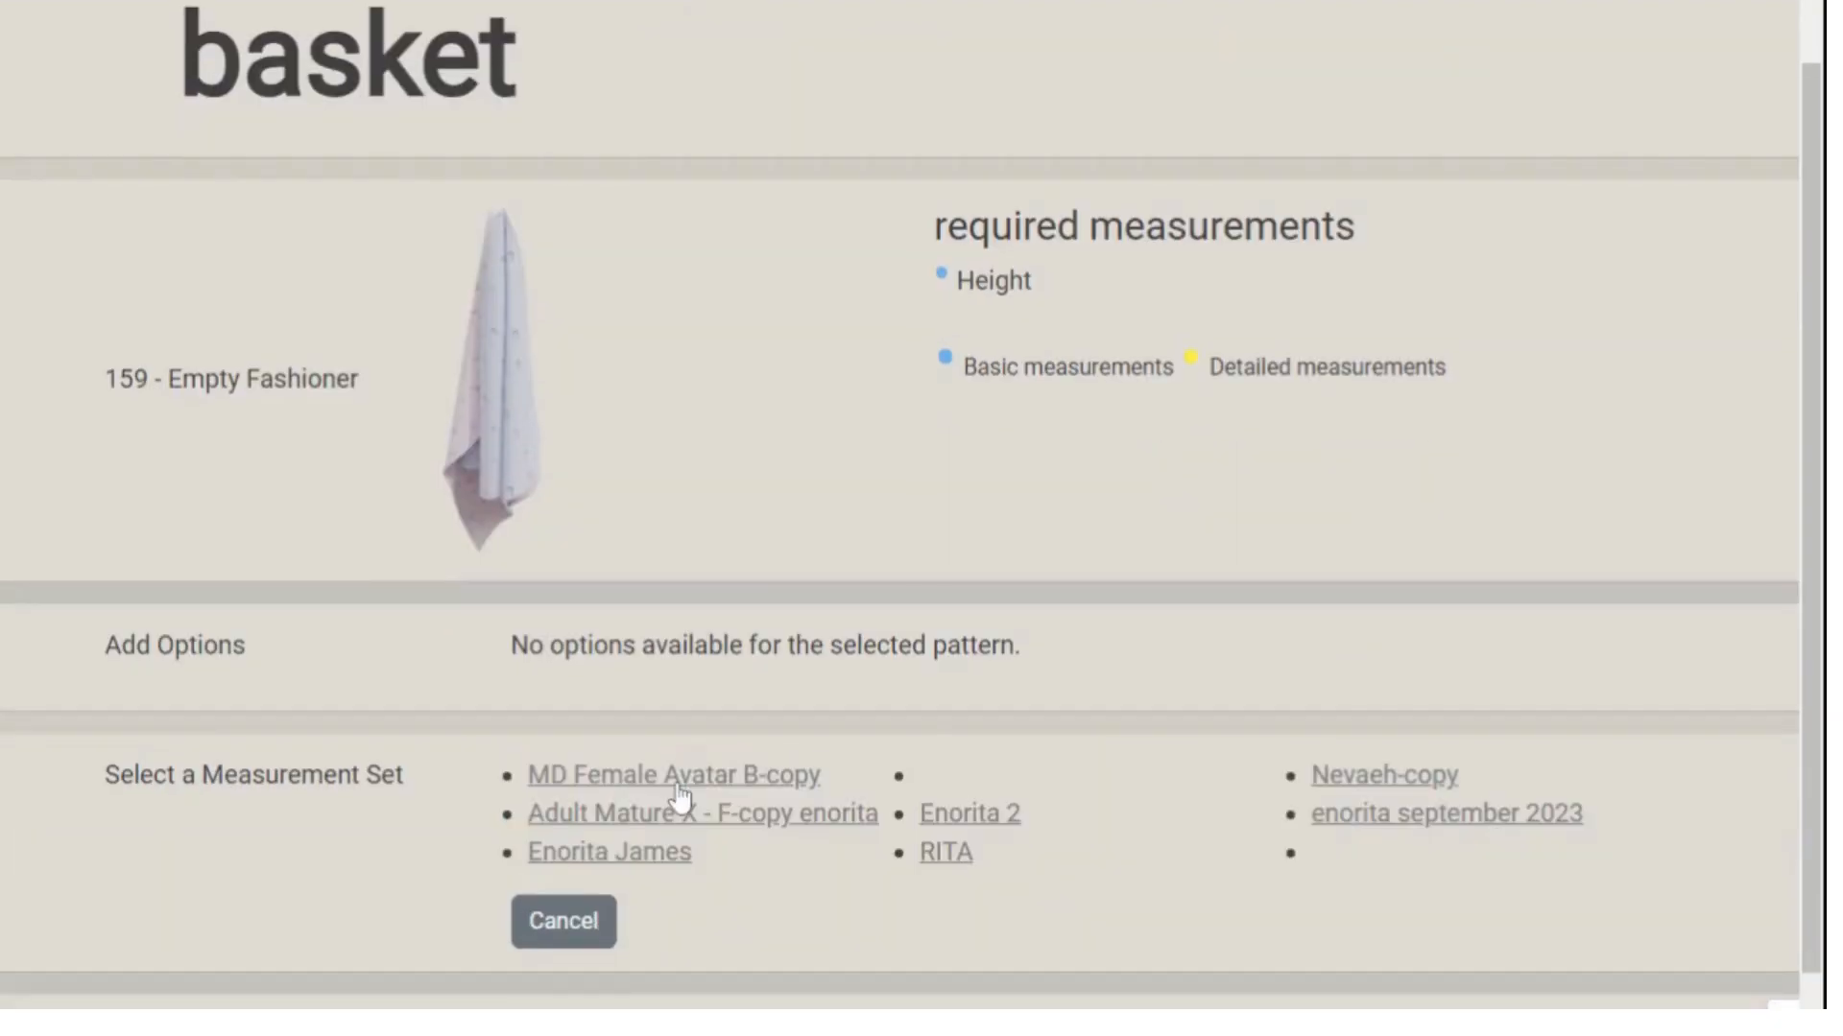
pyautogui.scroll(-1, 1453, 662)
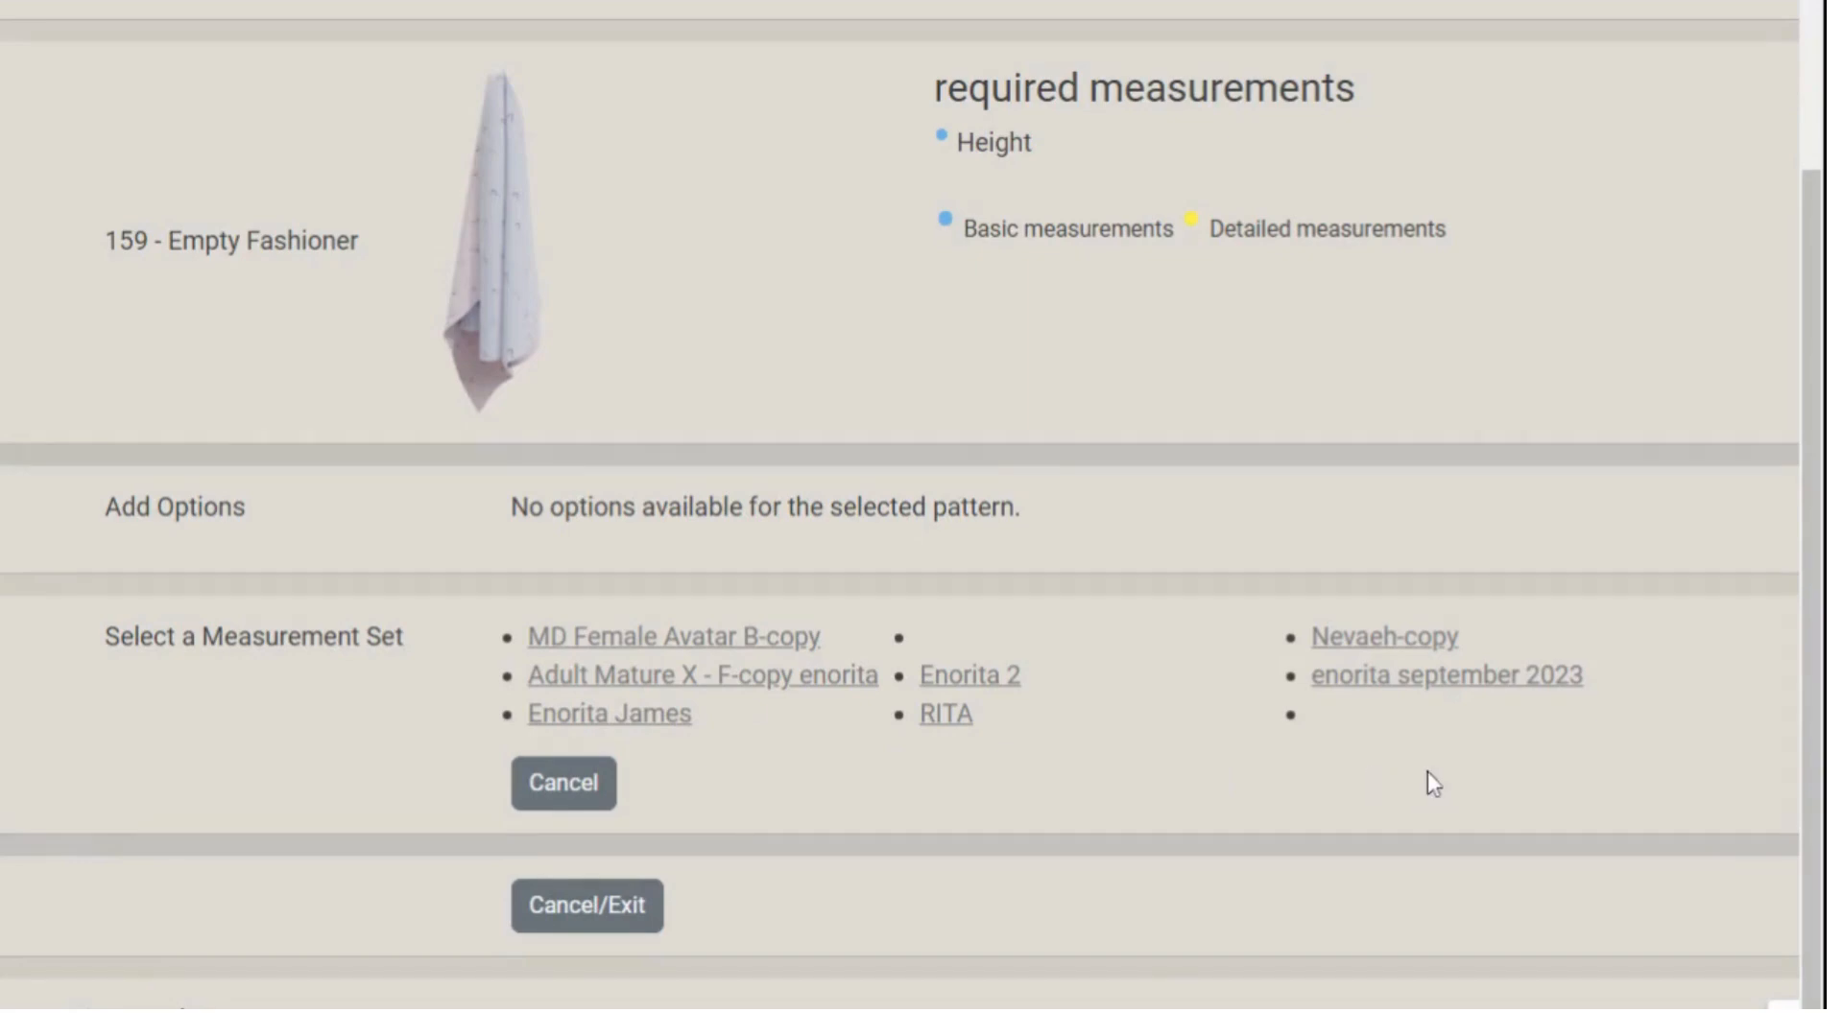
pyautogui.click(1425, 692)
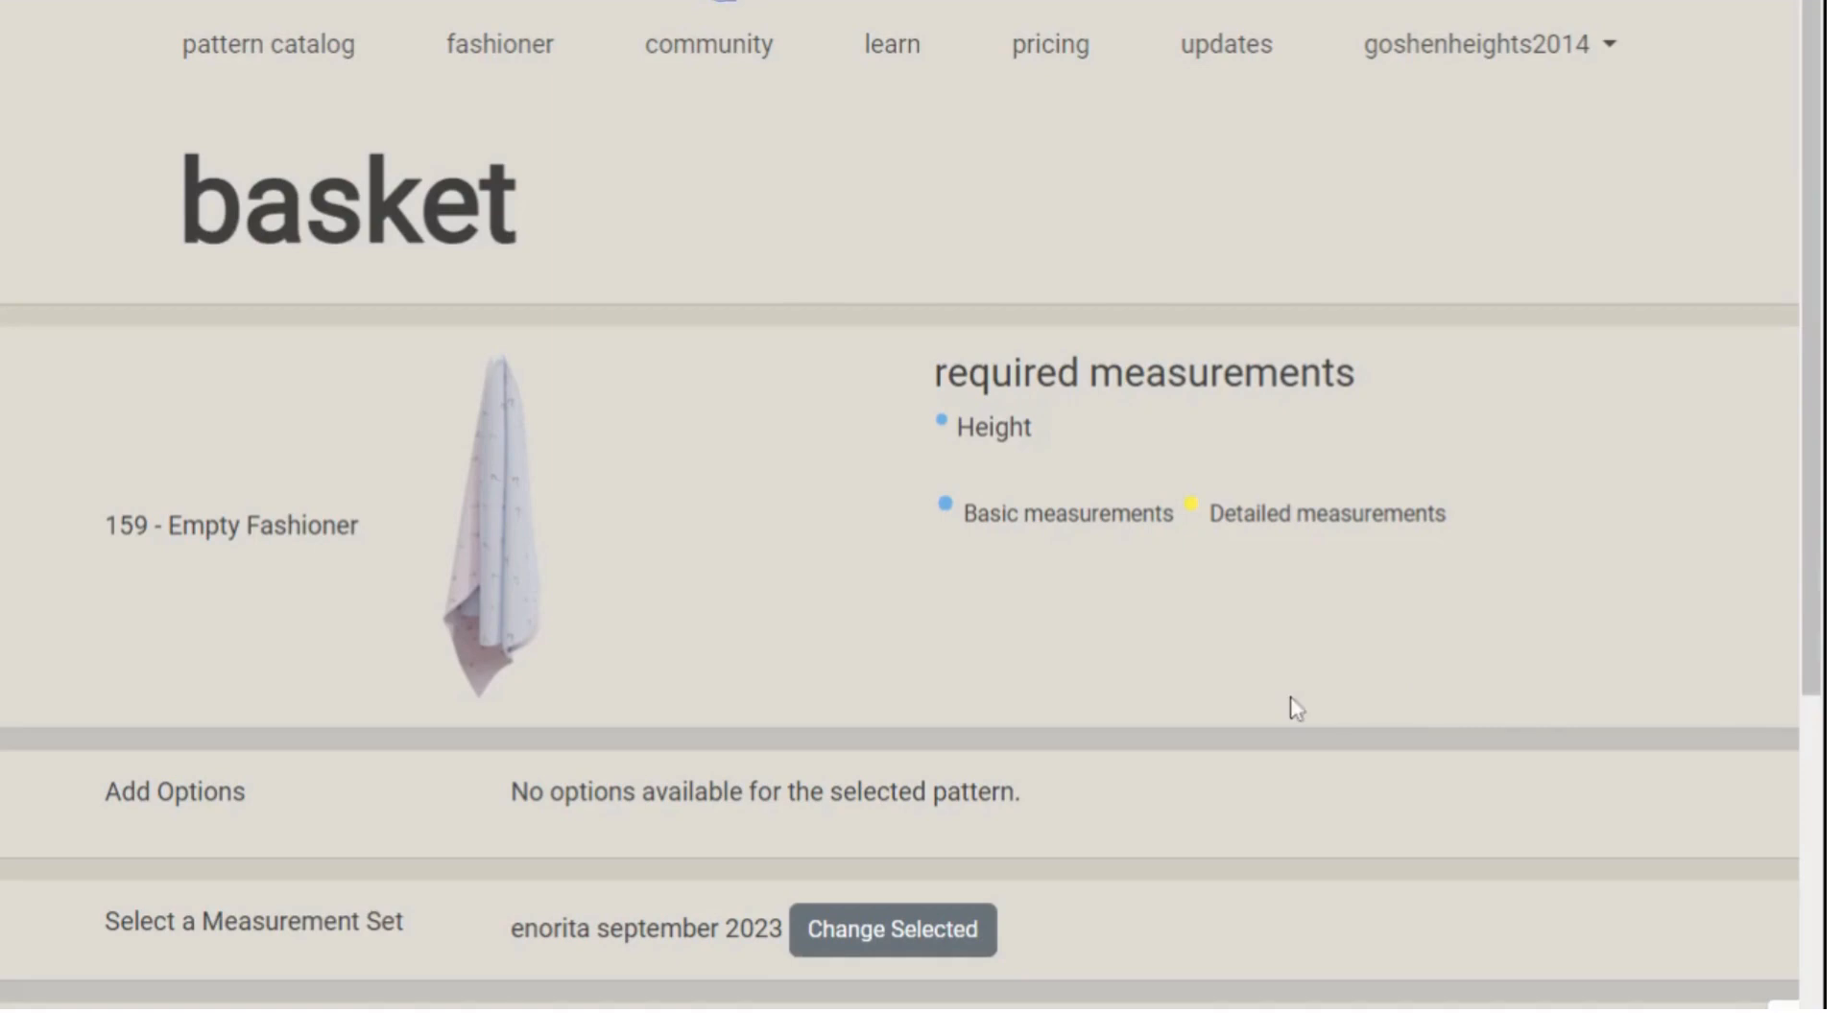
# Output the empty pattern to the Fashioner and continue into the drafting session
pyautogui.scroll(-6, 1231, 683)
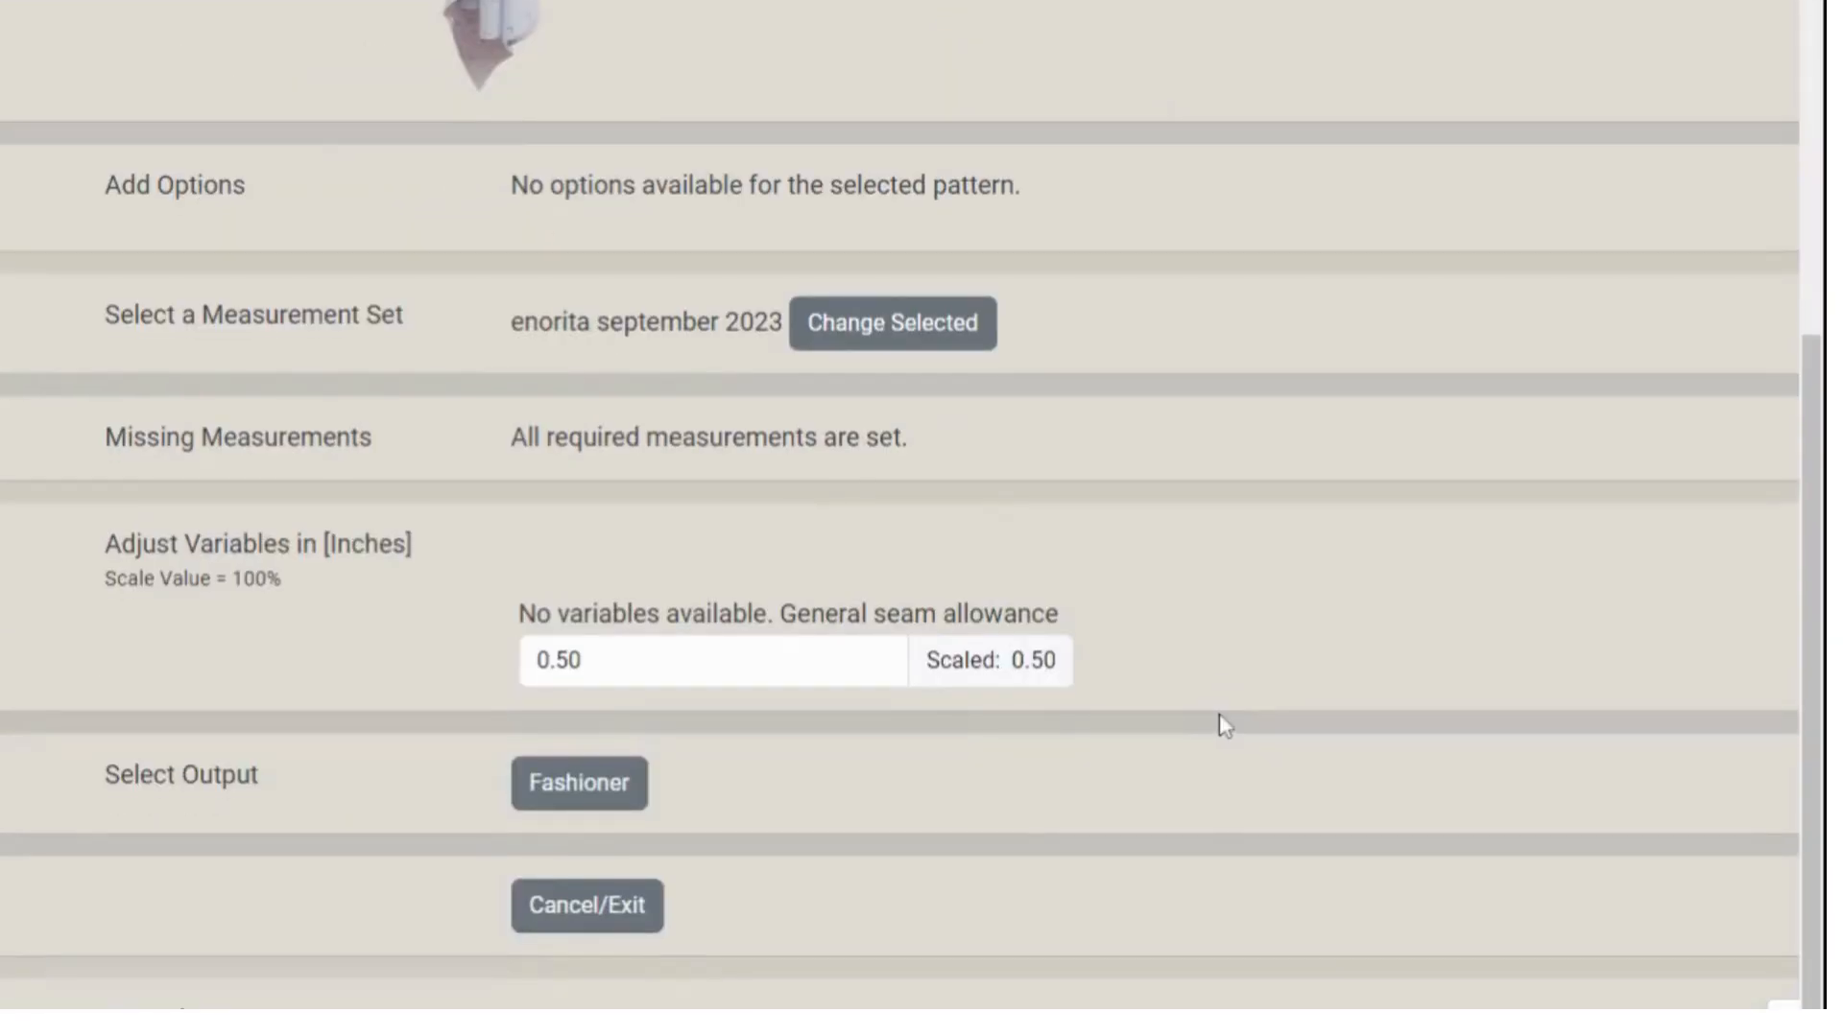
pyautogui.click(571, 793)
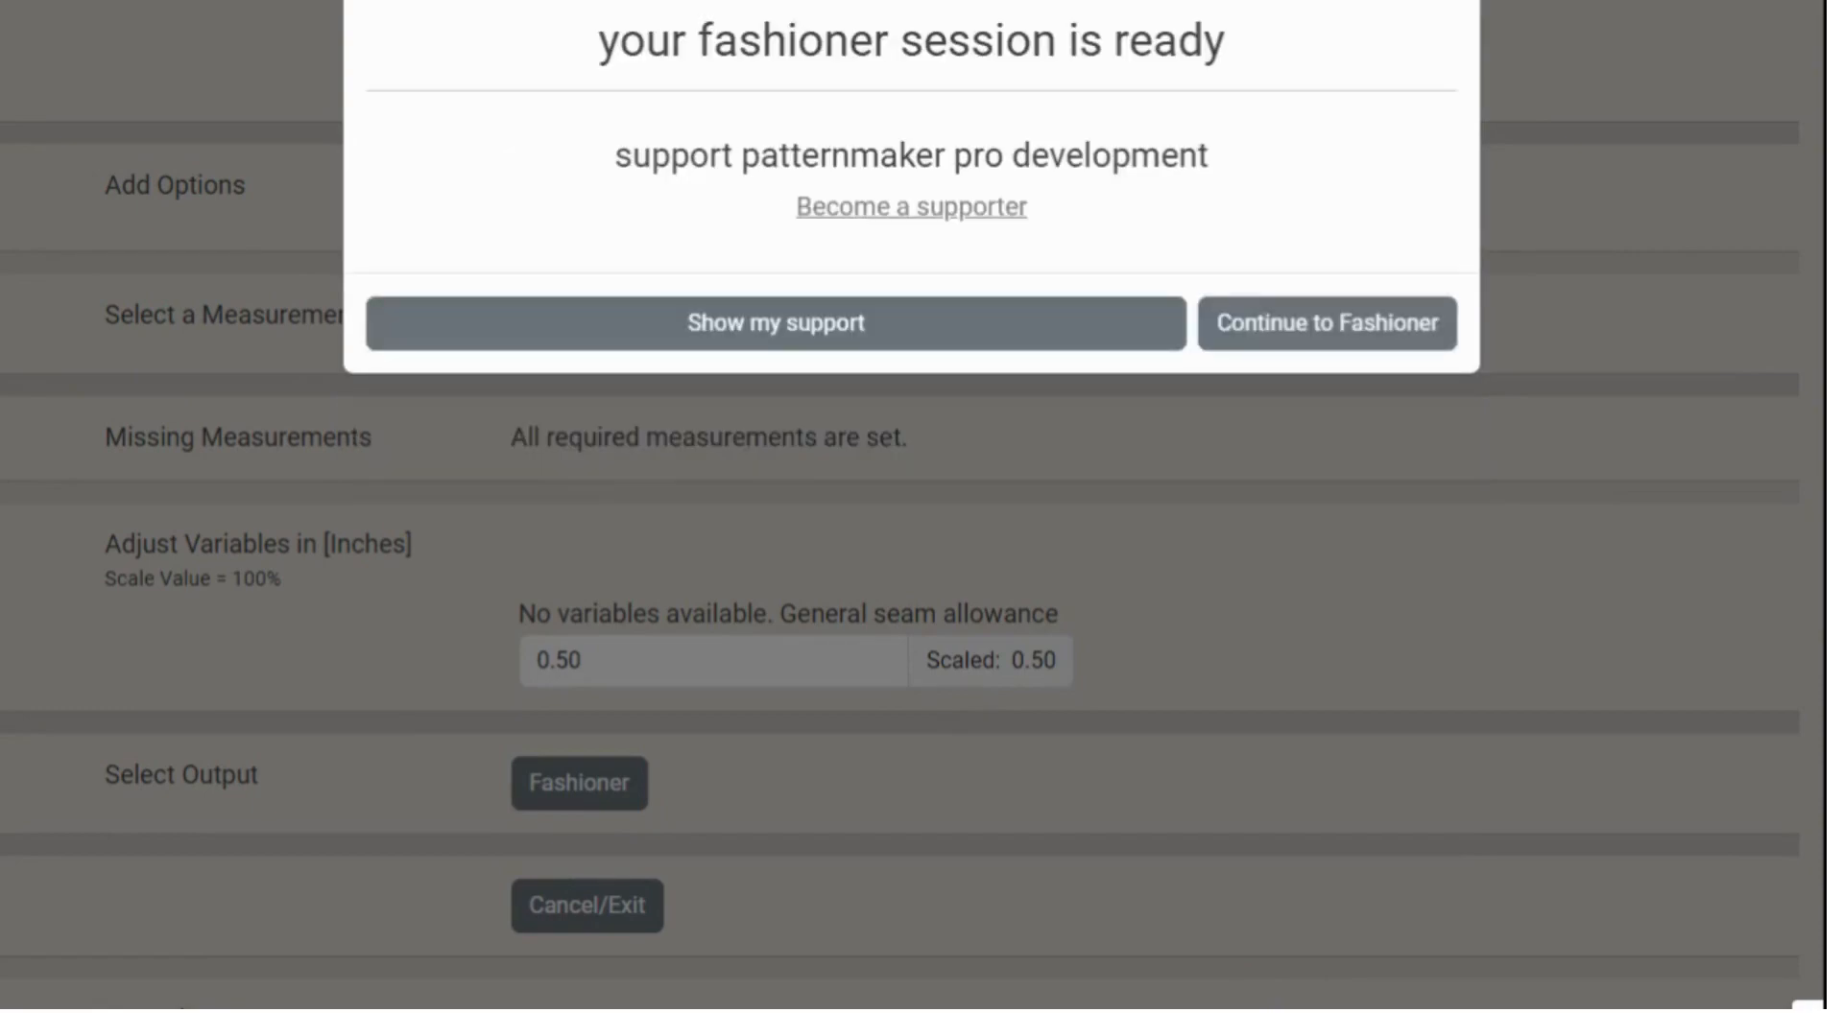
pyautogui.click(1331, 327)
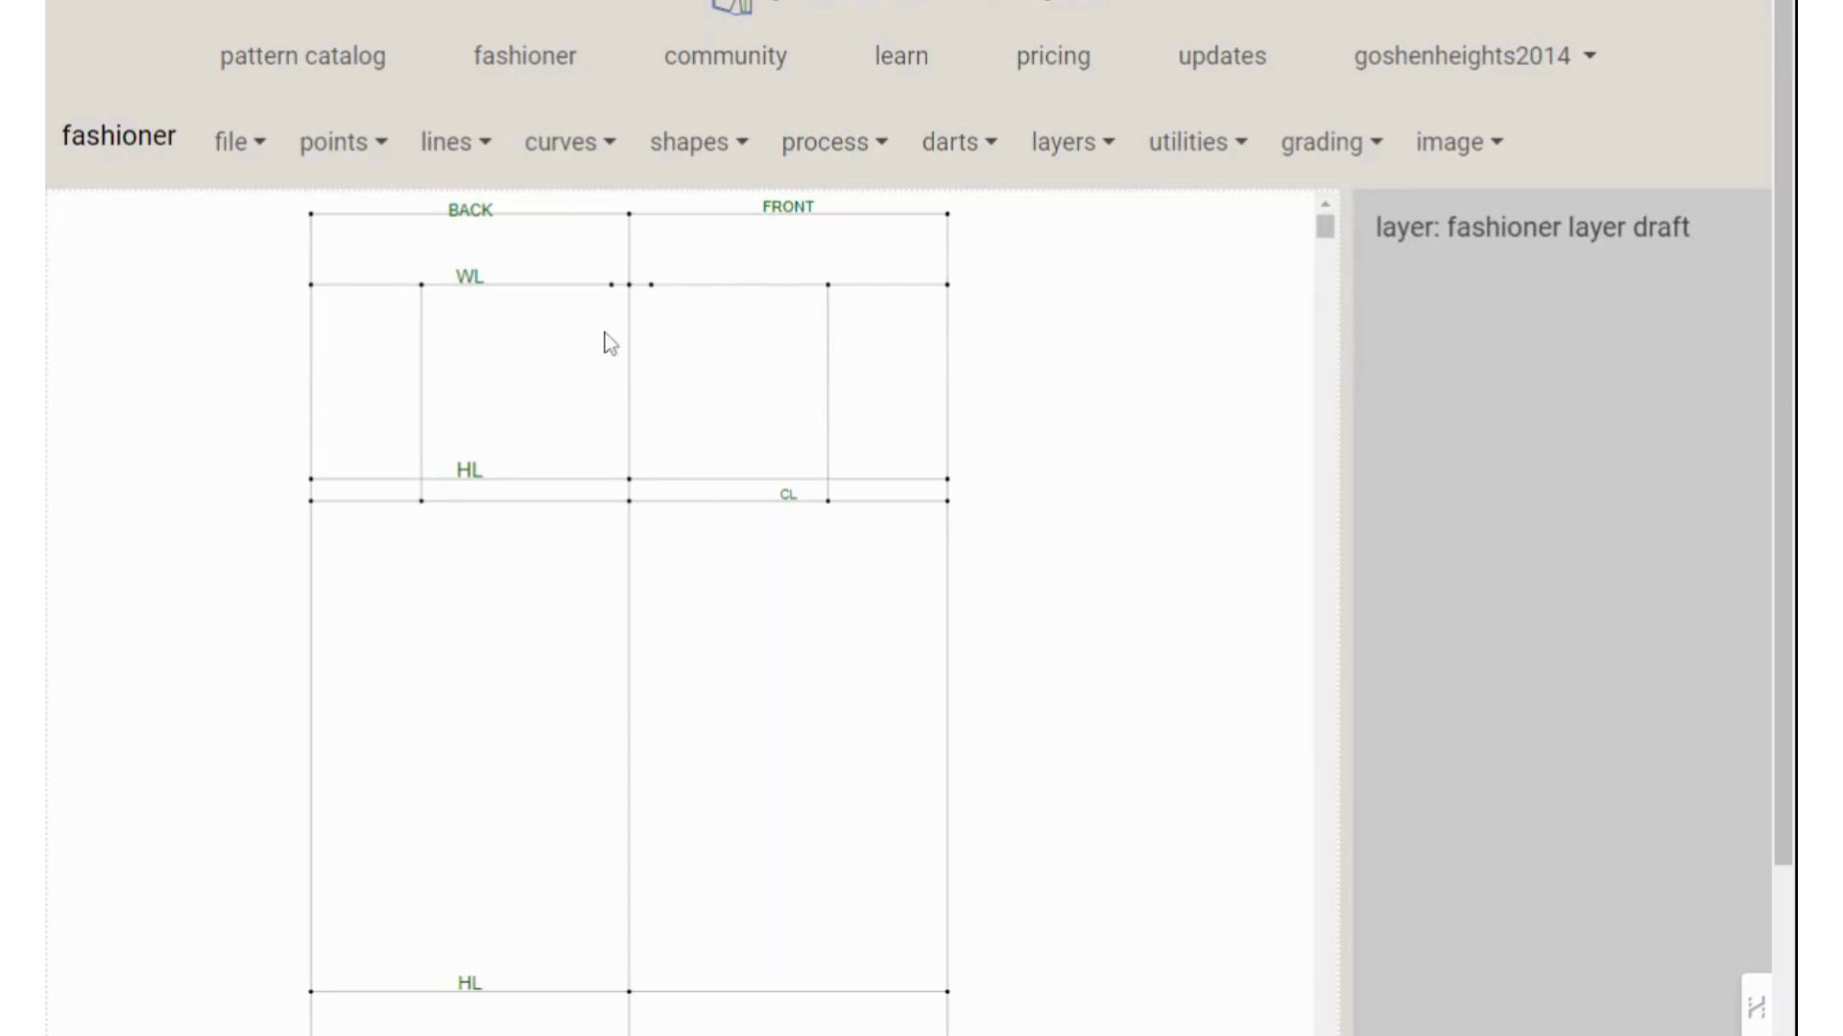
pyautogui.click(389, 154)
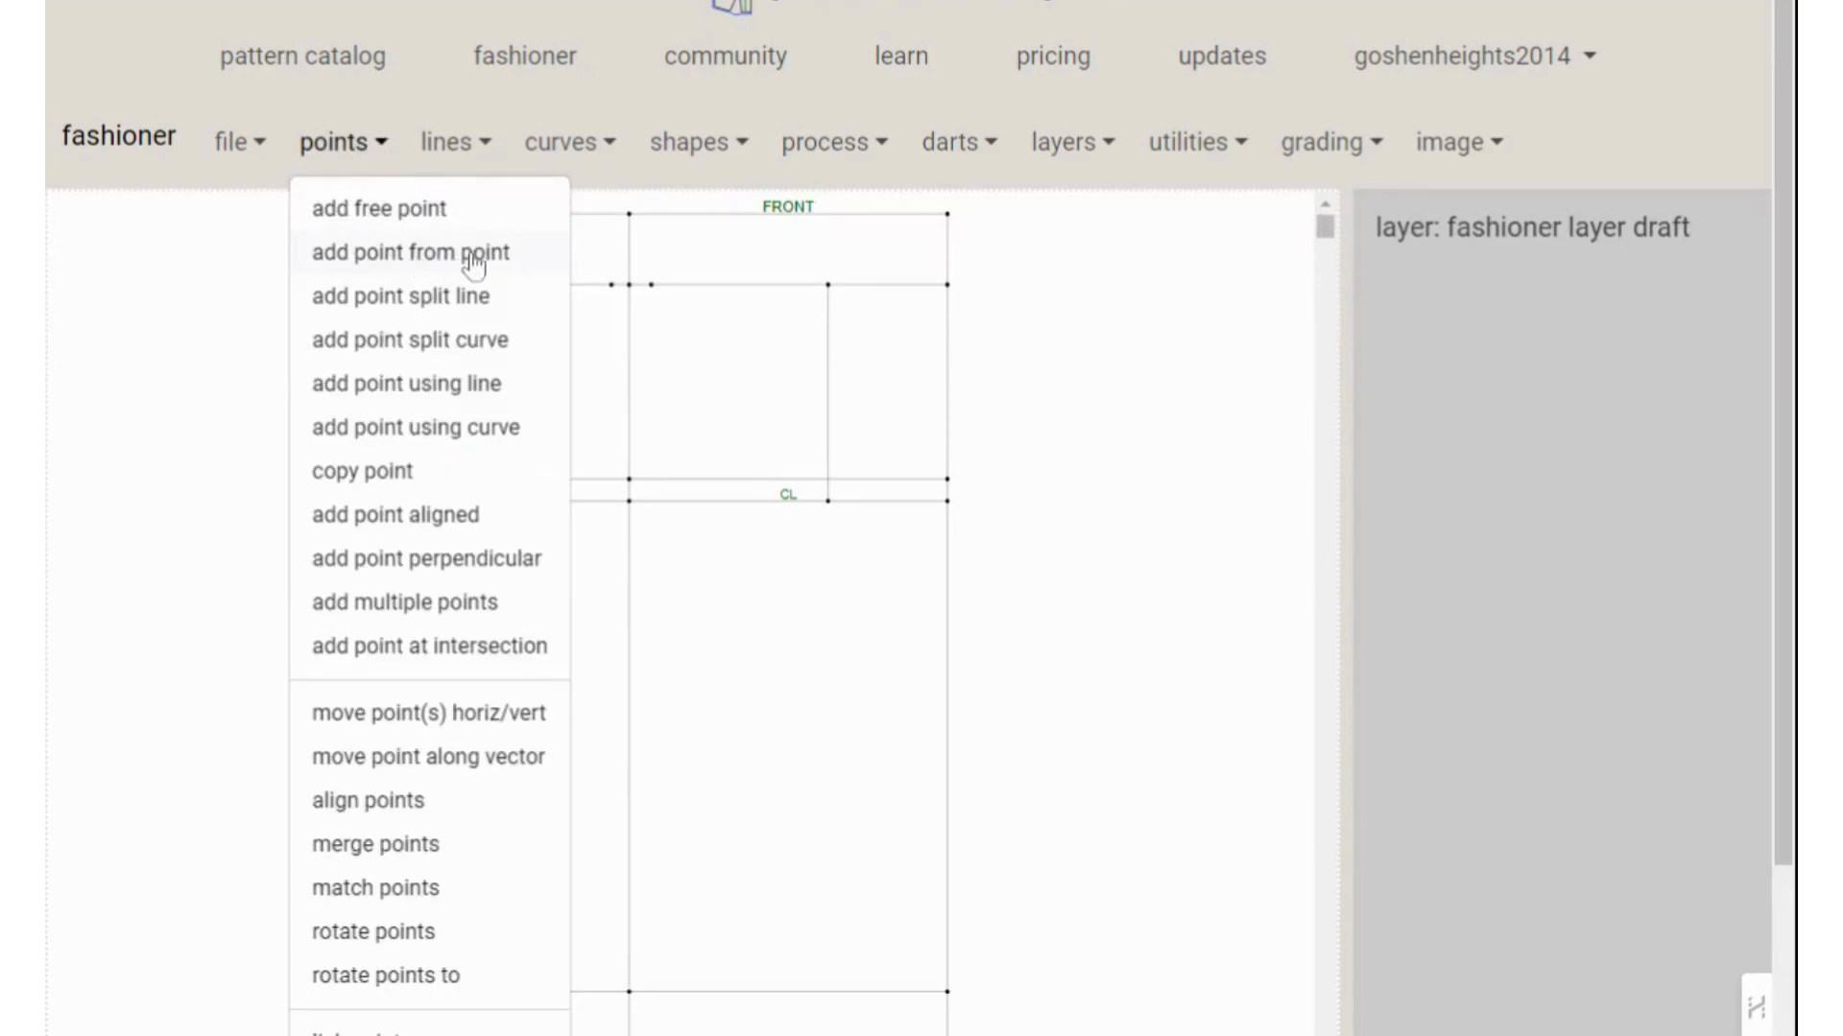
pyautogui.click(1078, 385)
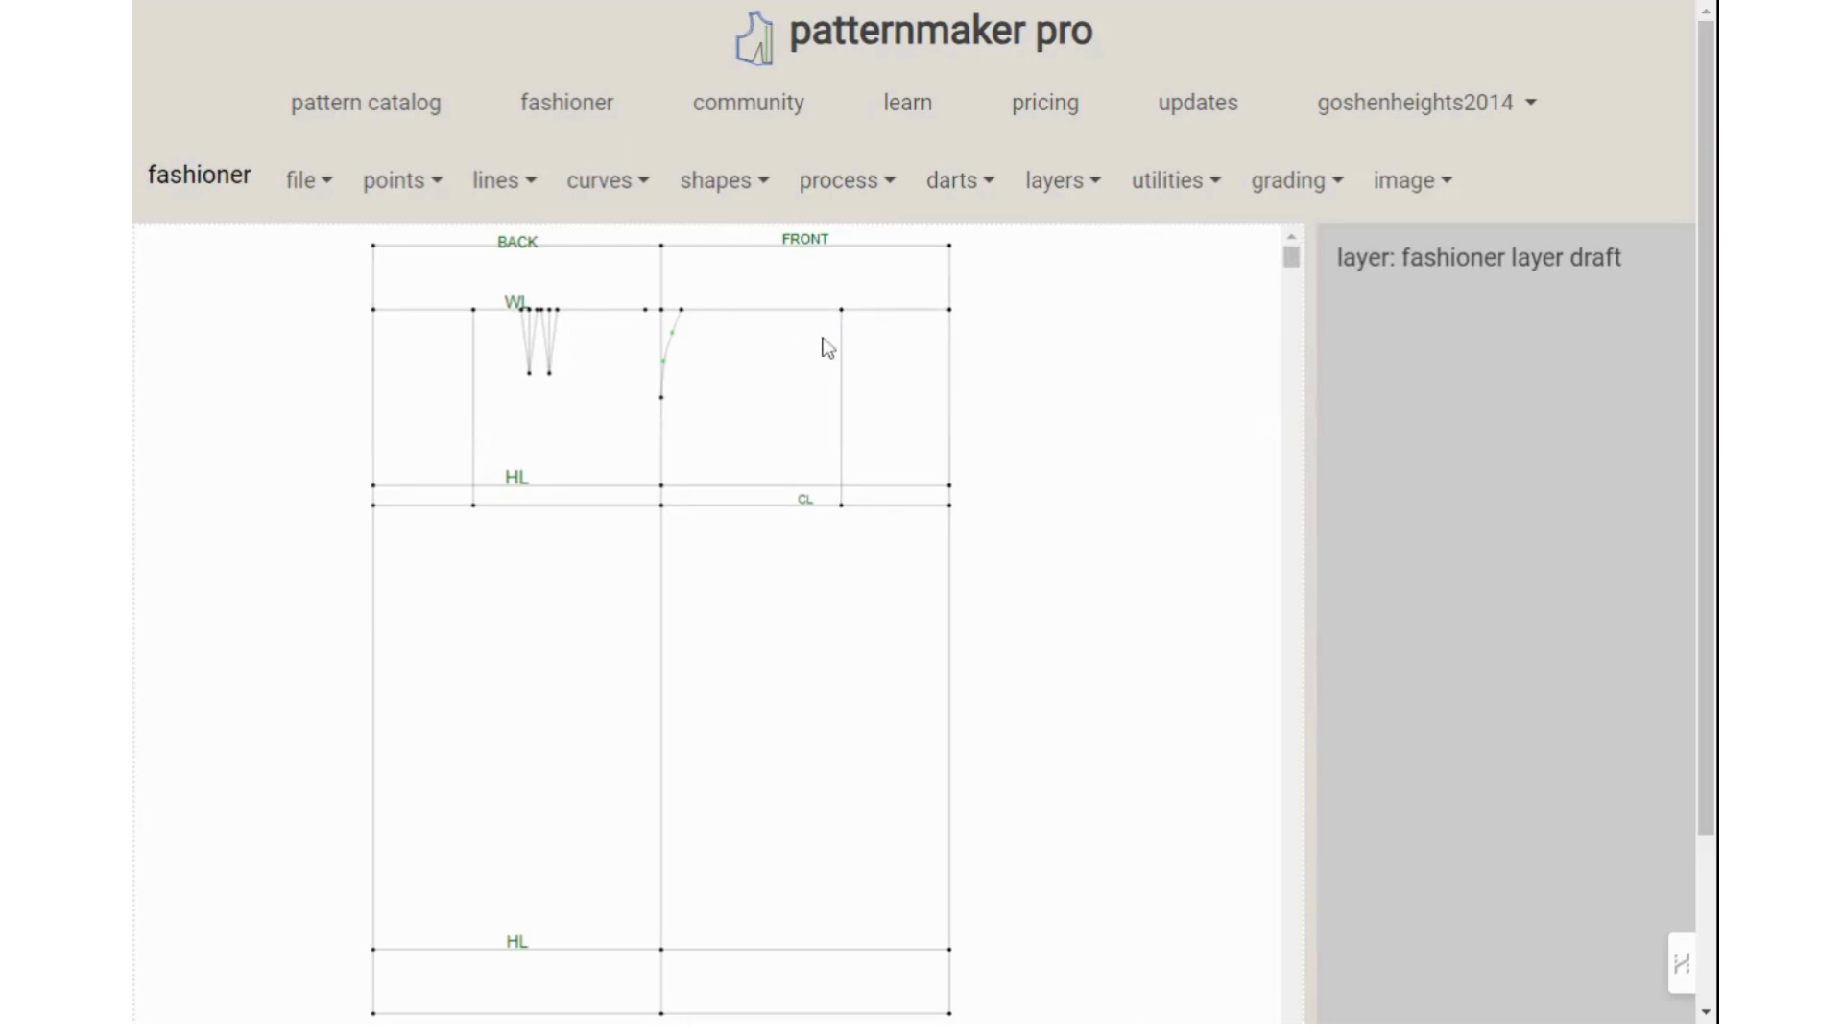
# Add a point on the front waistline at X -4, Y 0 inches from the upper end of the inner vertical line
pyautogui.click(412, 184)
pyautogui.click(416, 281)
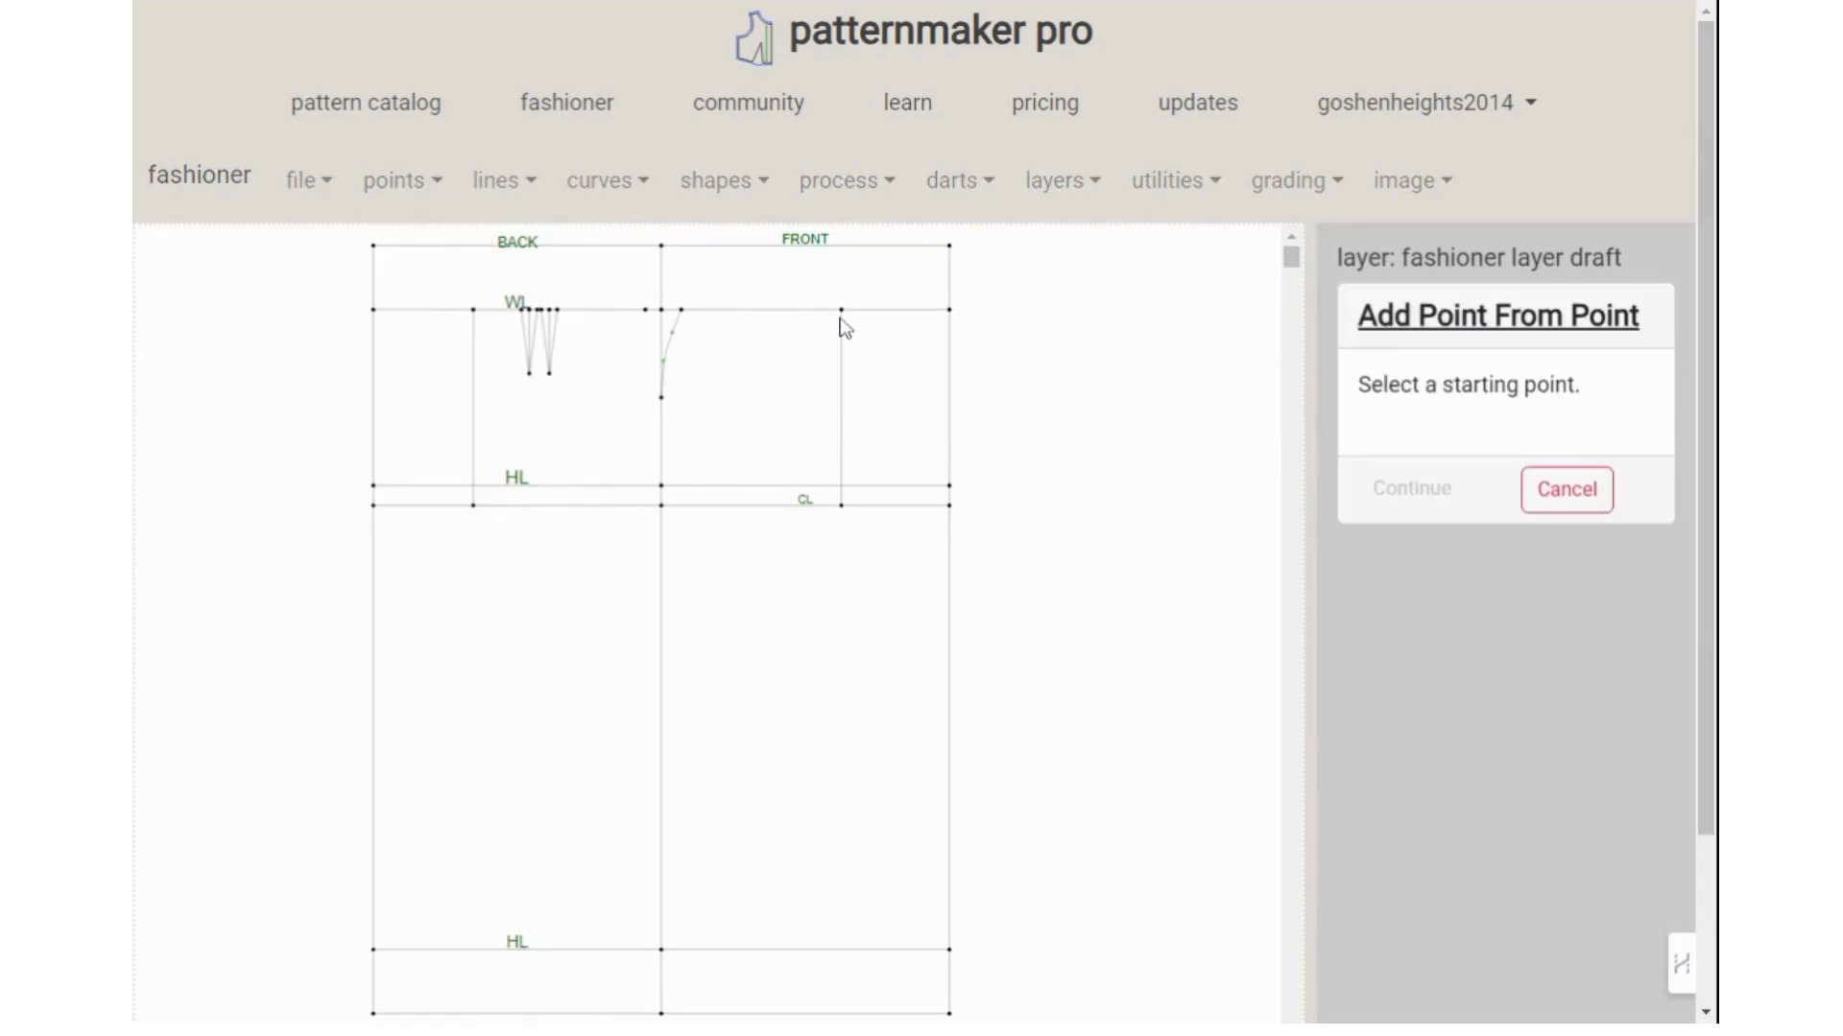
pyautogui.click(841, 310)
pyautogui.click(841, 310)
pyautogui.click(1440, 489)
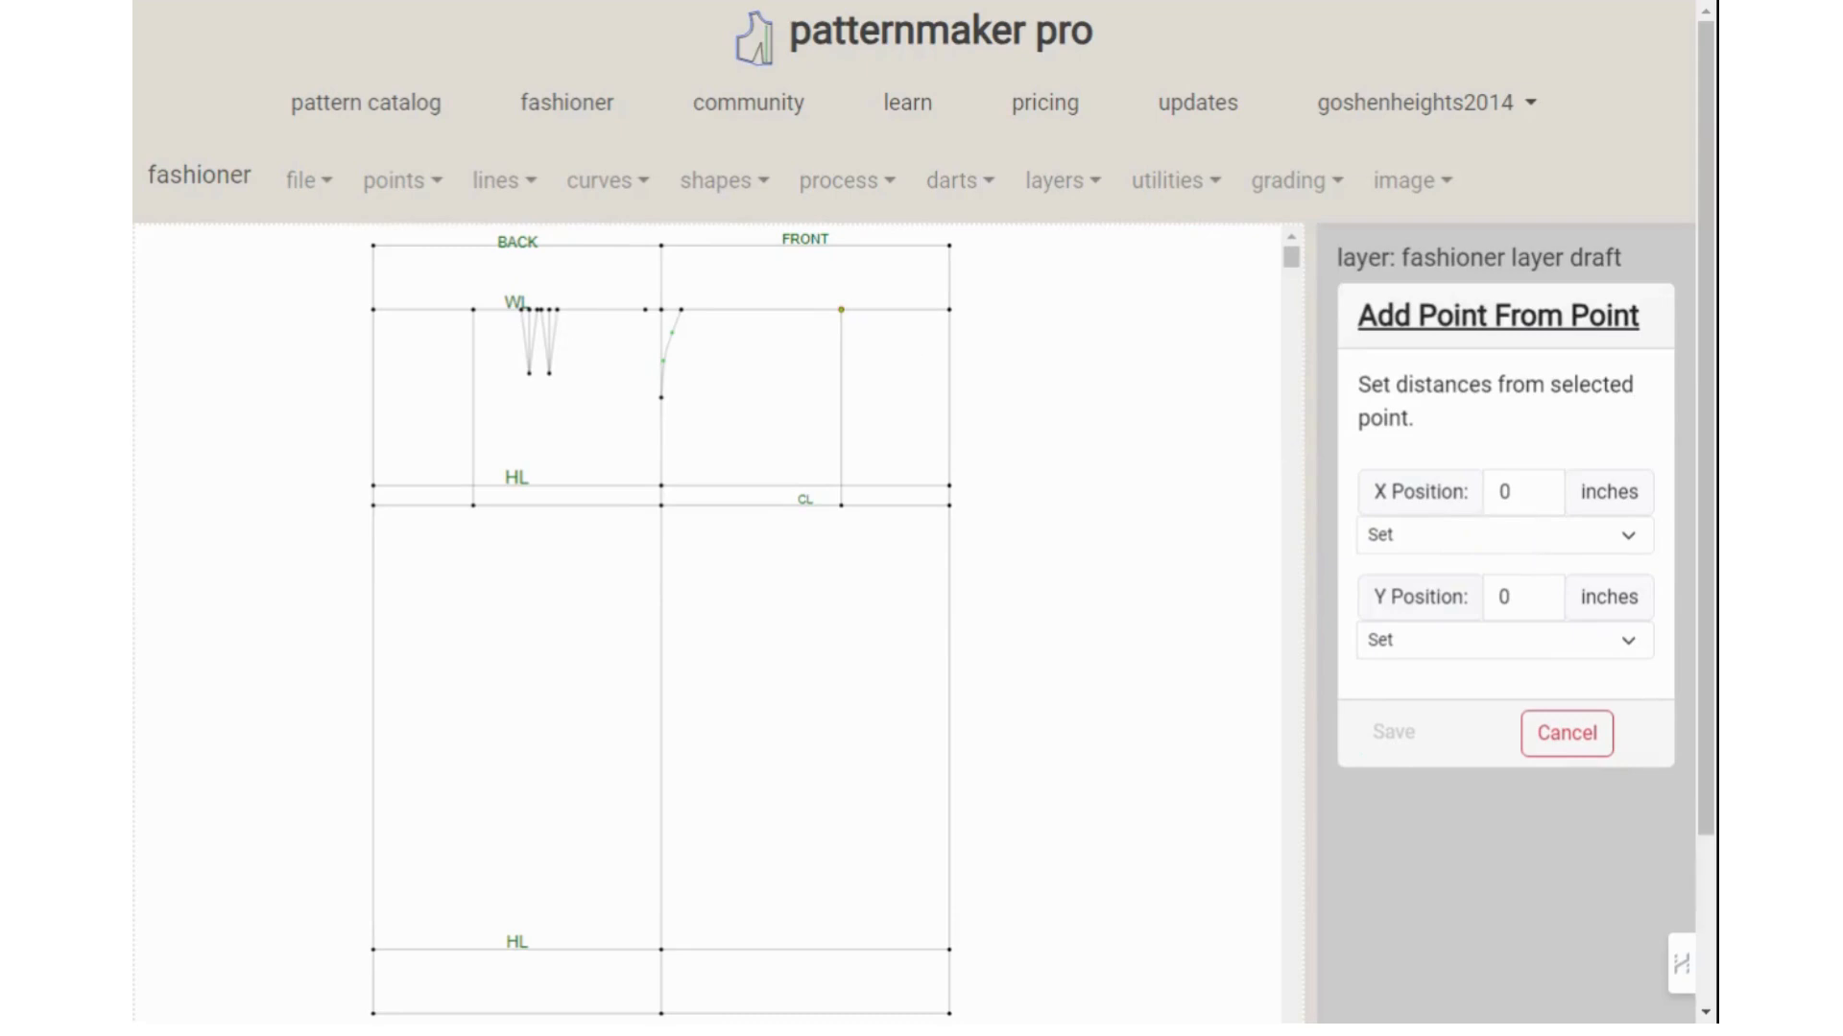
pyautogui.click(1520, 492)
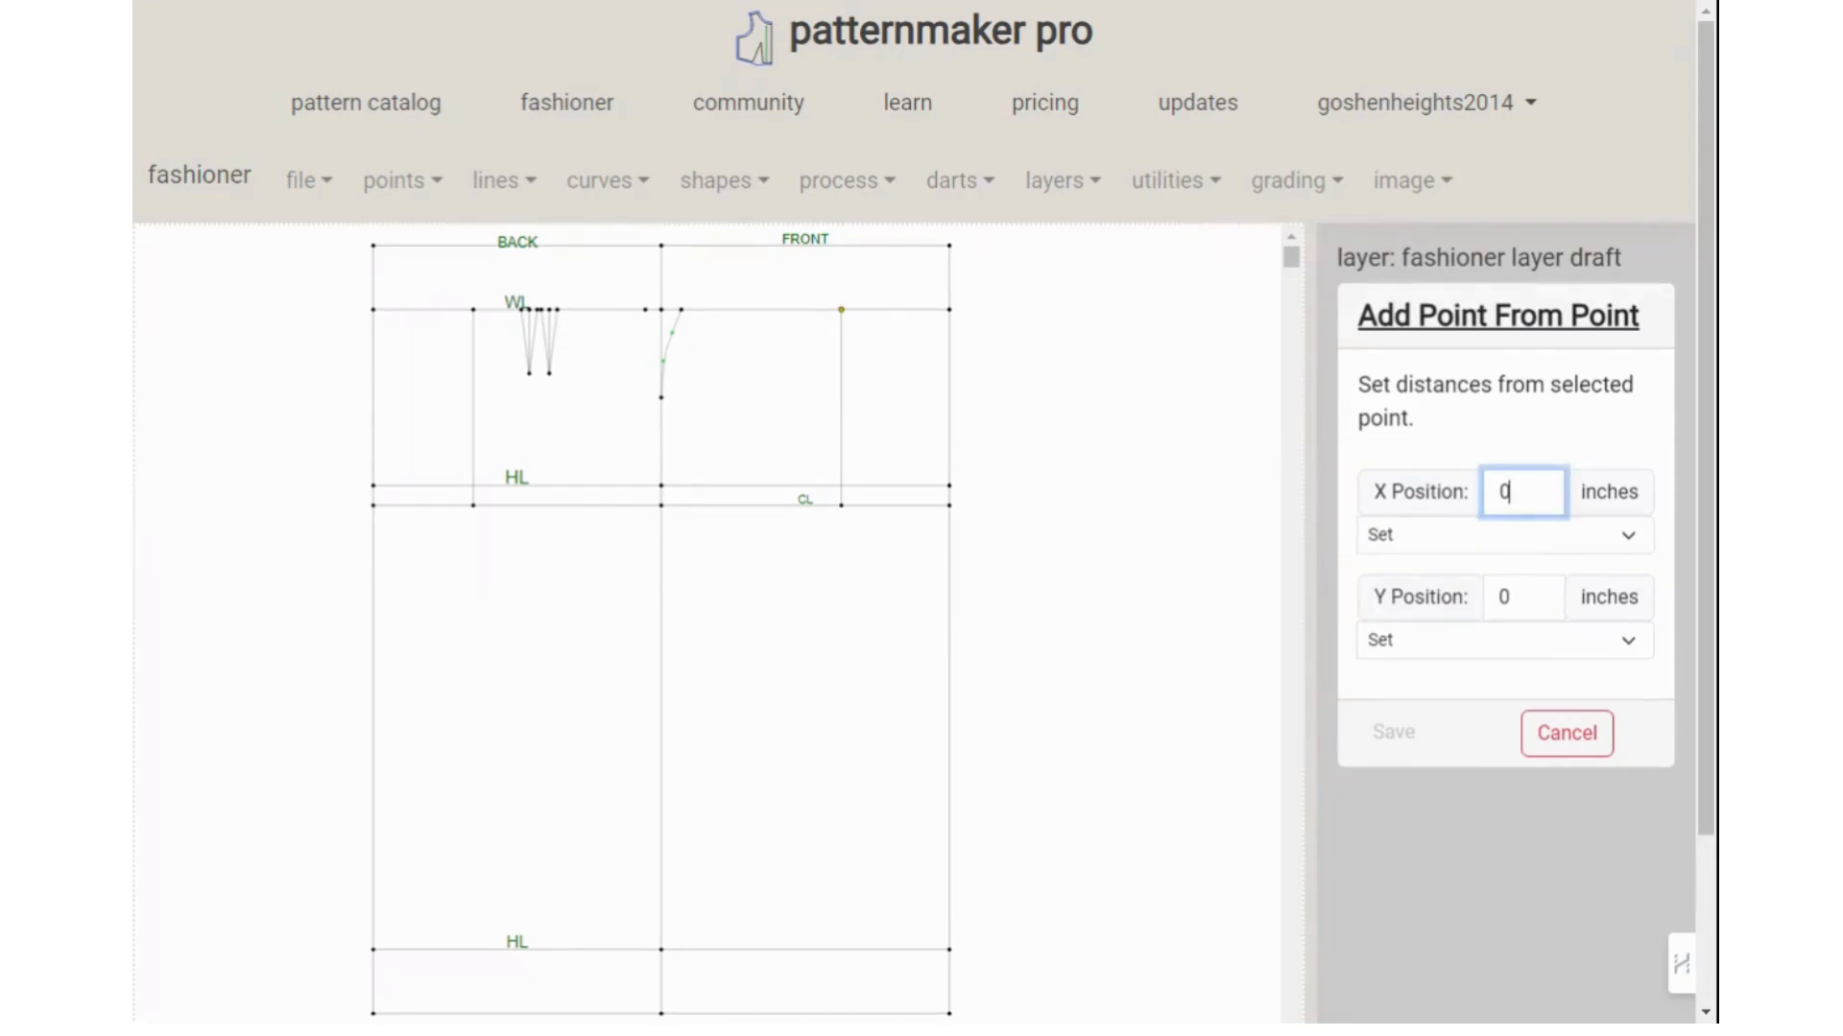
pyautogui.press('BackSpace')
pyautogui.write('-4')
pyautogui.click(1526, 597)
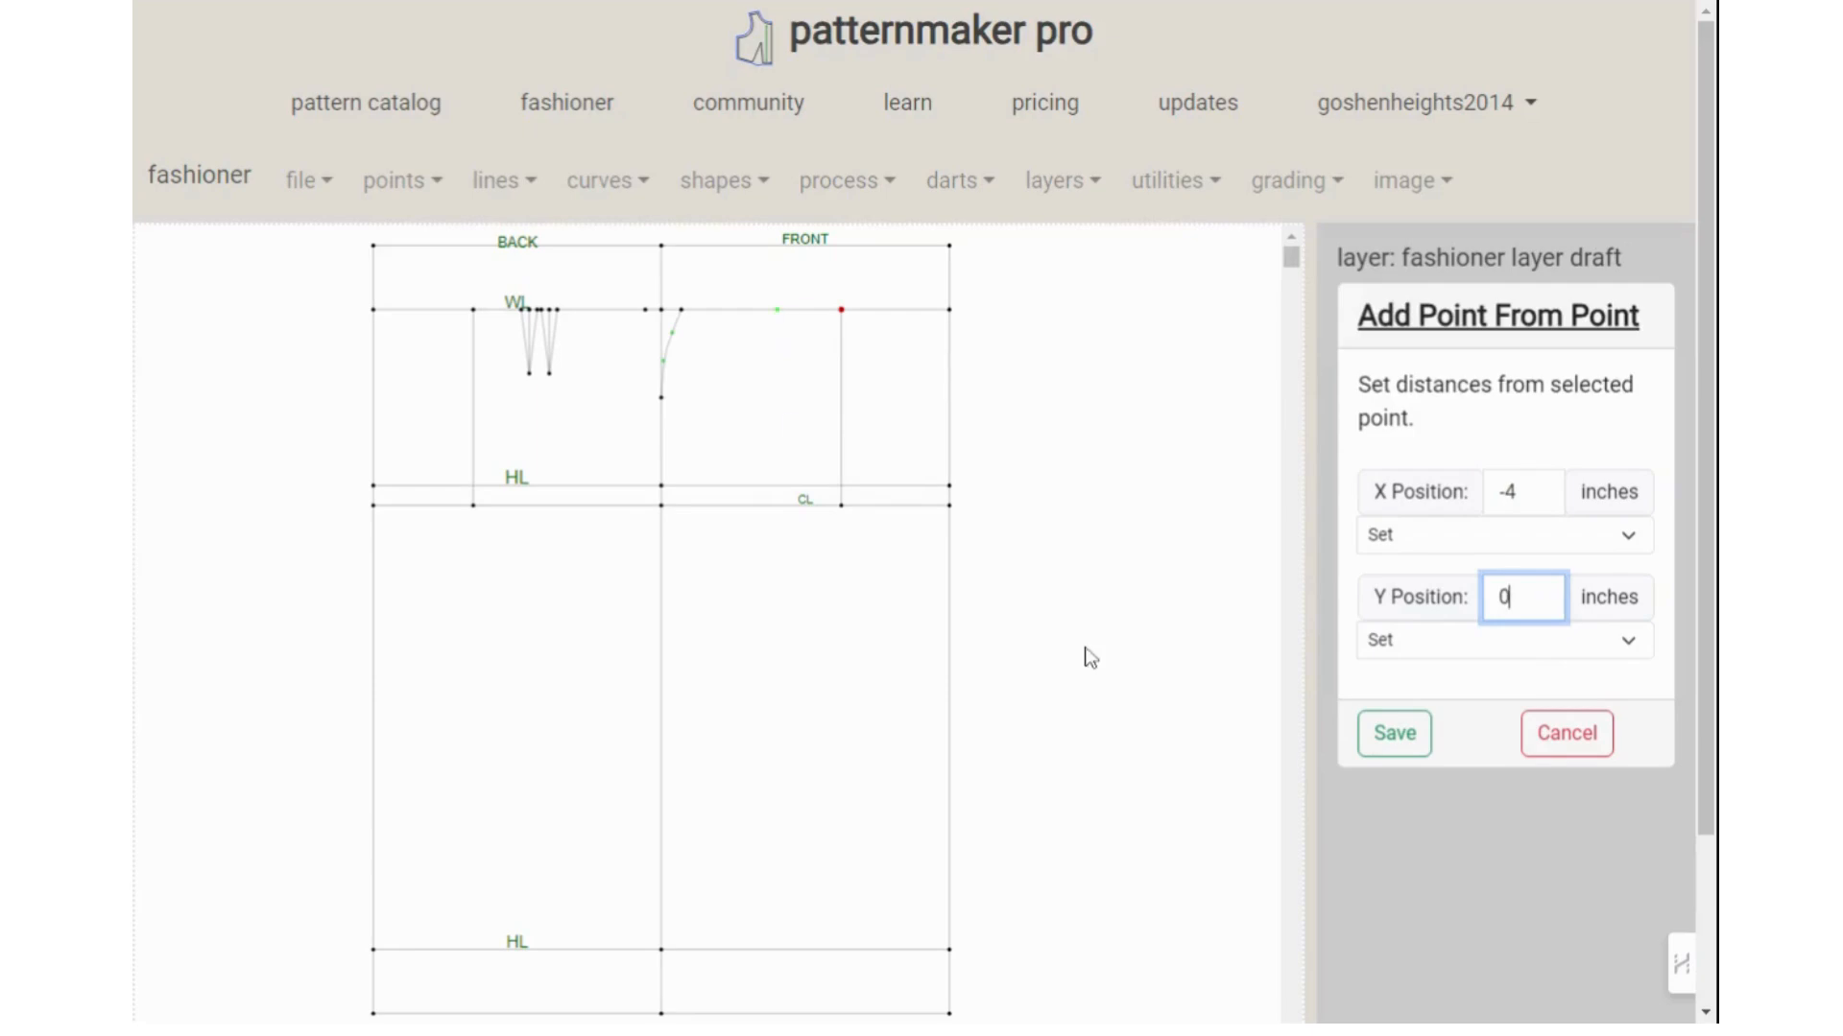
pyautogui.click(1408, 746)
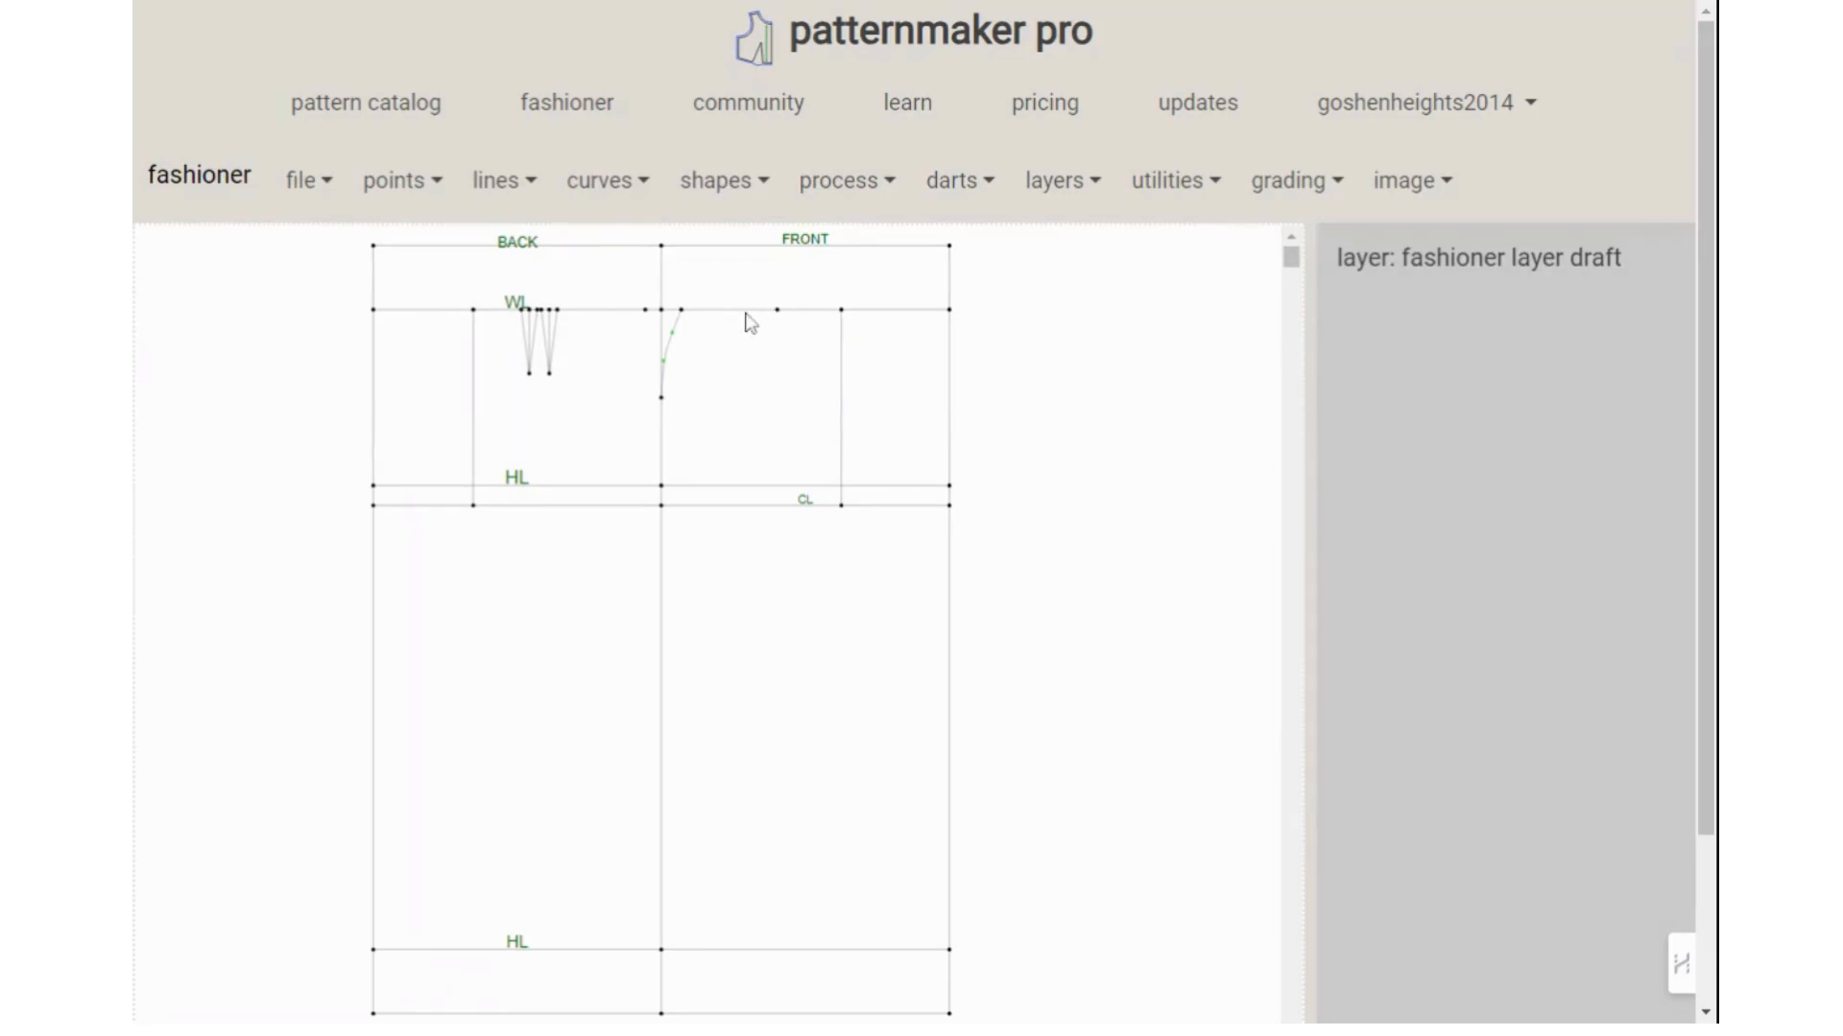
# Add a second front waistline point at X -5.5, Y 0 inches from the upper end of the inner vertical line
pyautogui.click(427, 188)
pyautogui.click(422, 280)
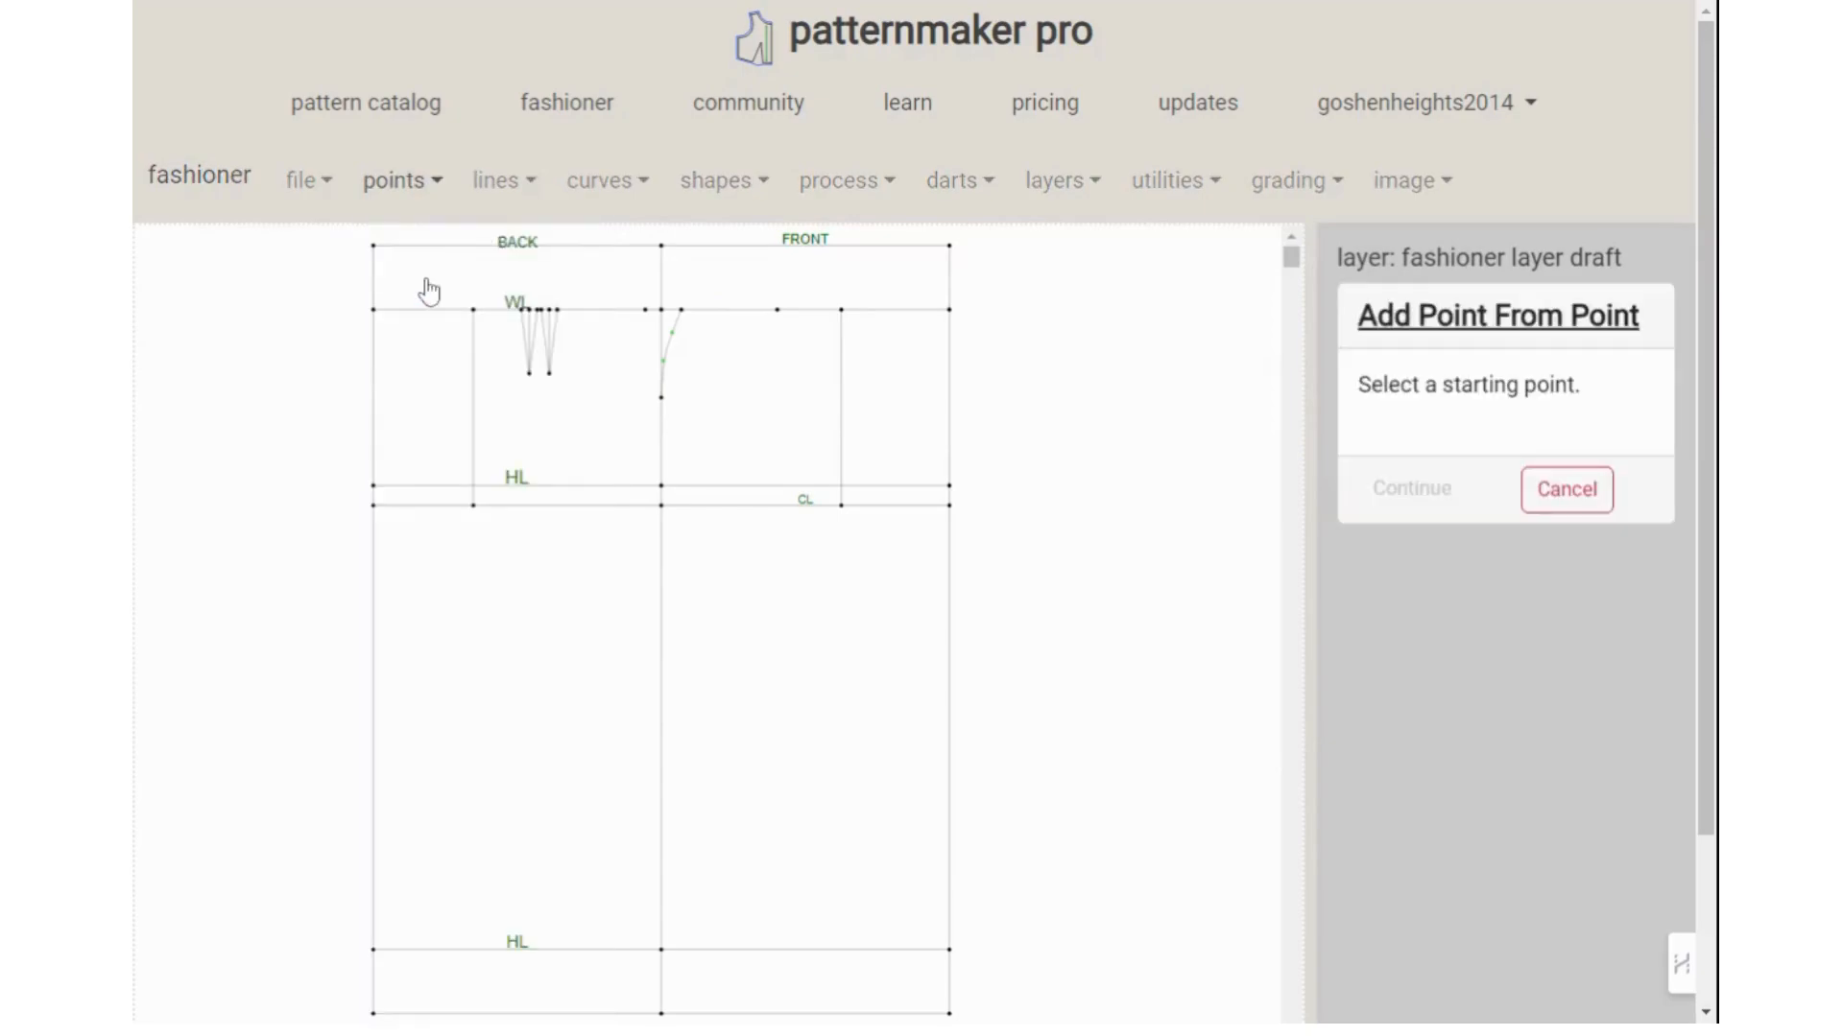
pyautogui.click(843, 313)
pyautogui.click(1415, 491)
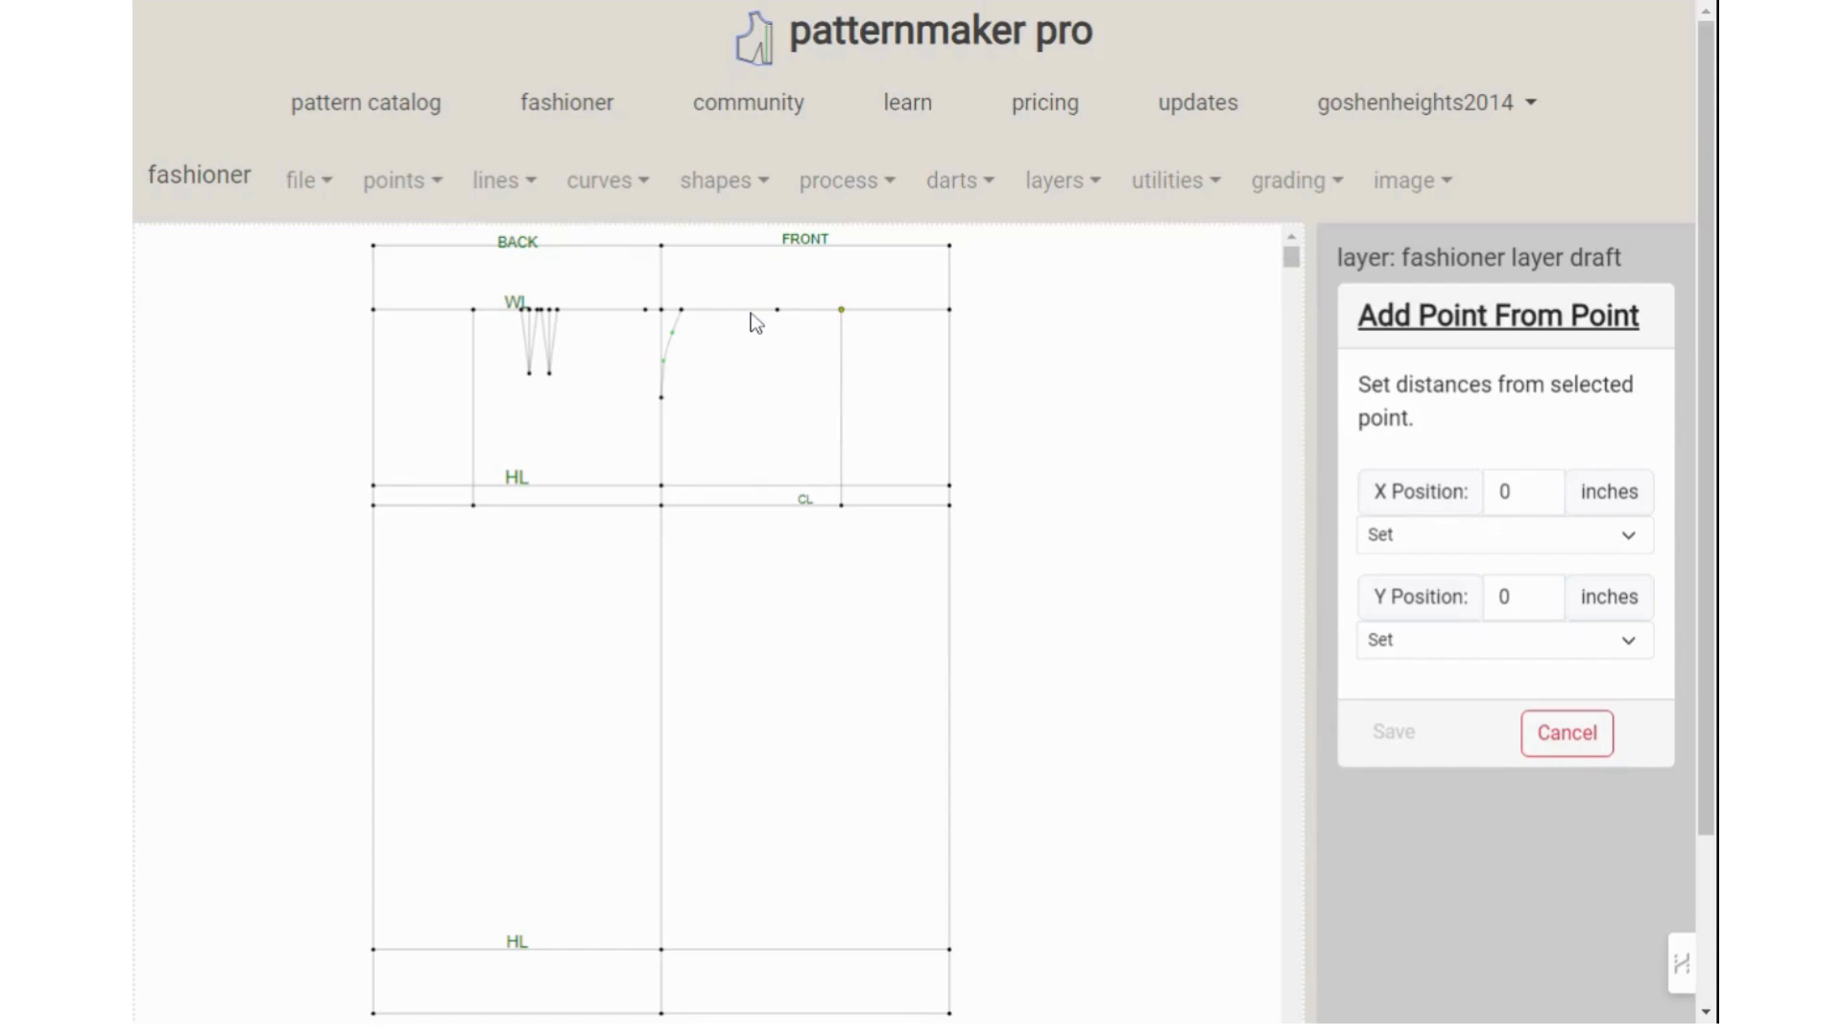
pyautogui.click(1522, 492)
pyautogui.press('BackSpace')
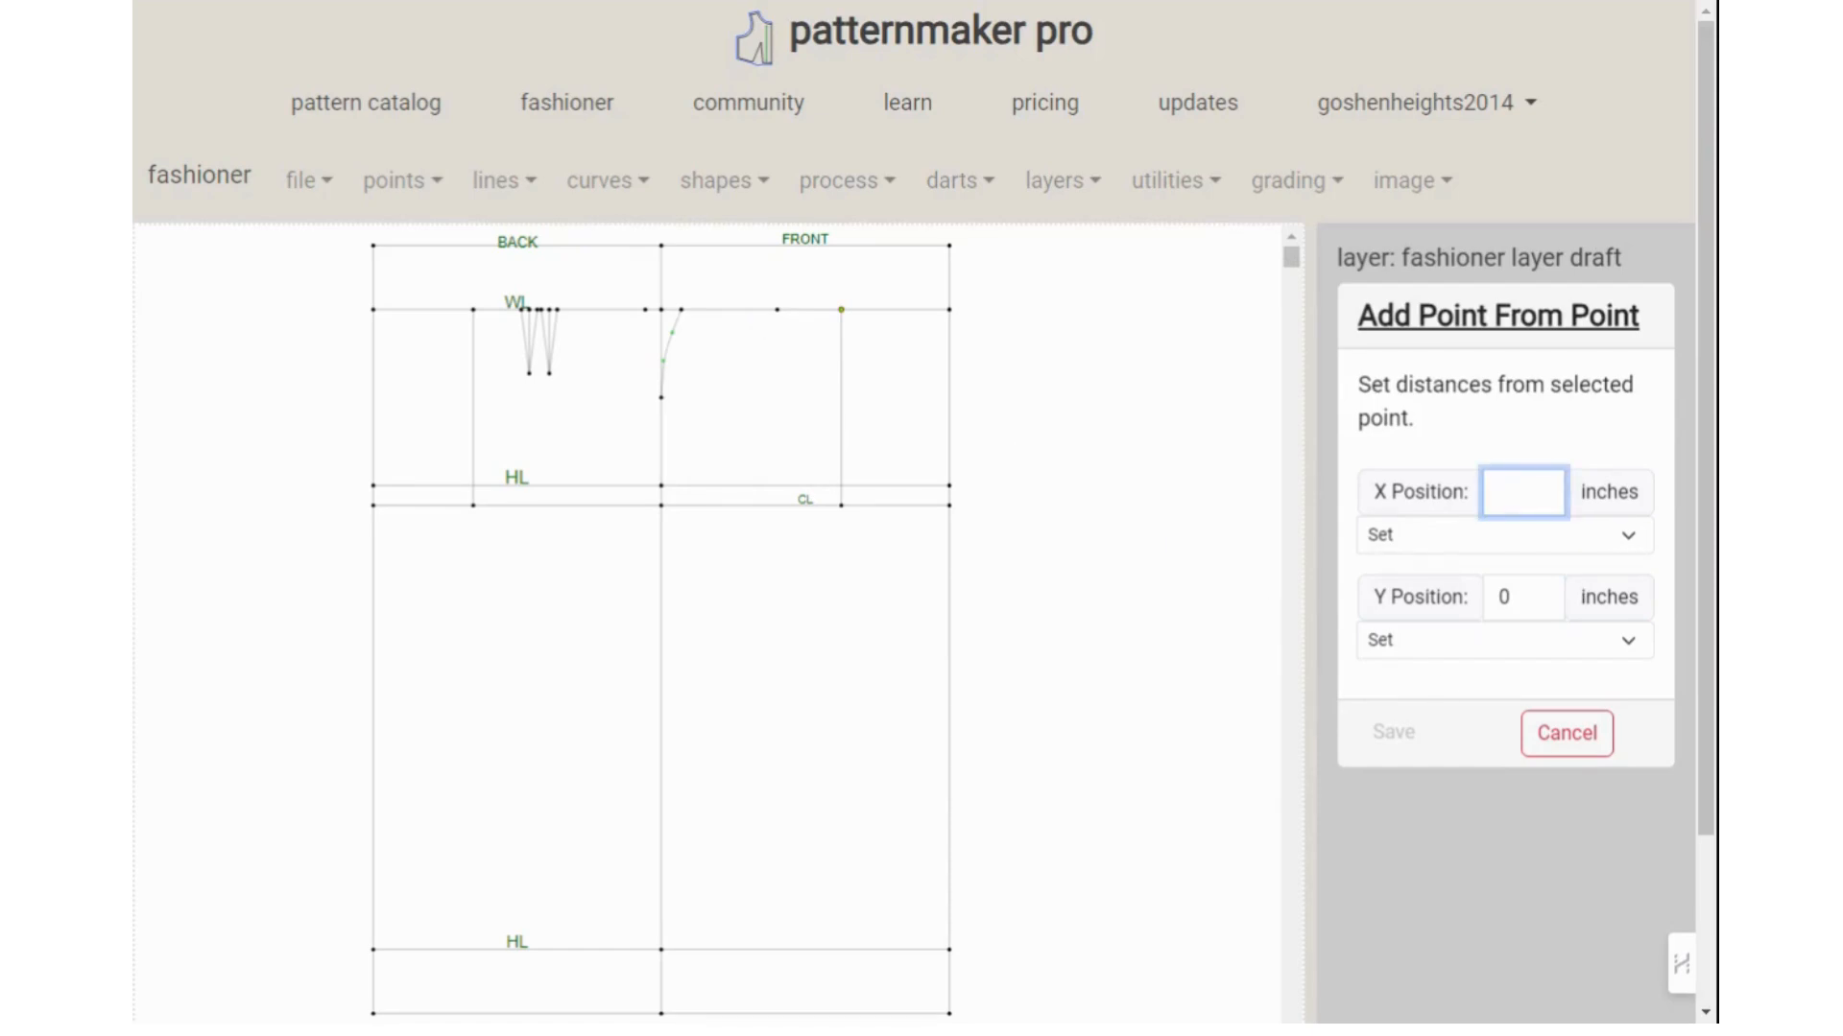
pyautogui.write('-5.5')
pyautogui.press('Tab')
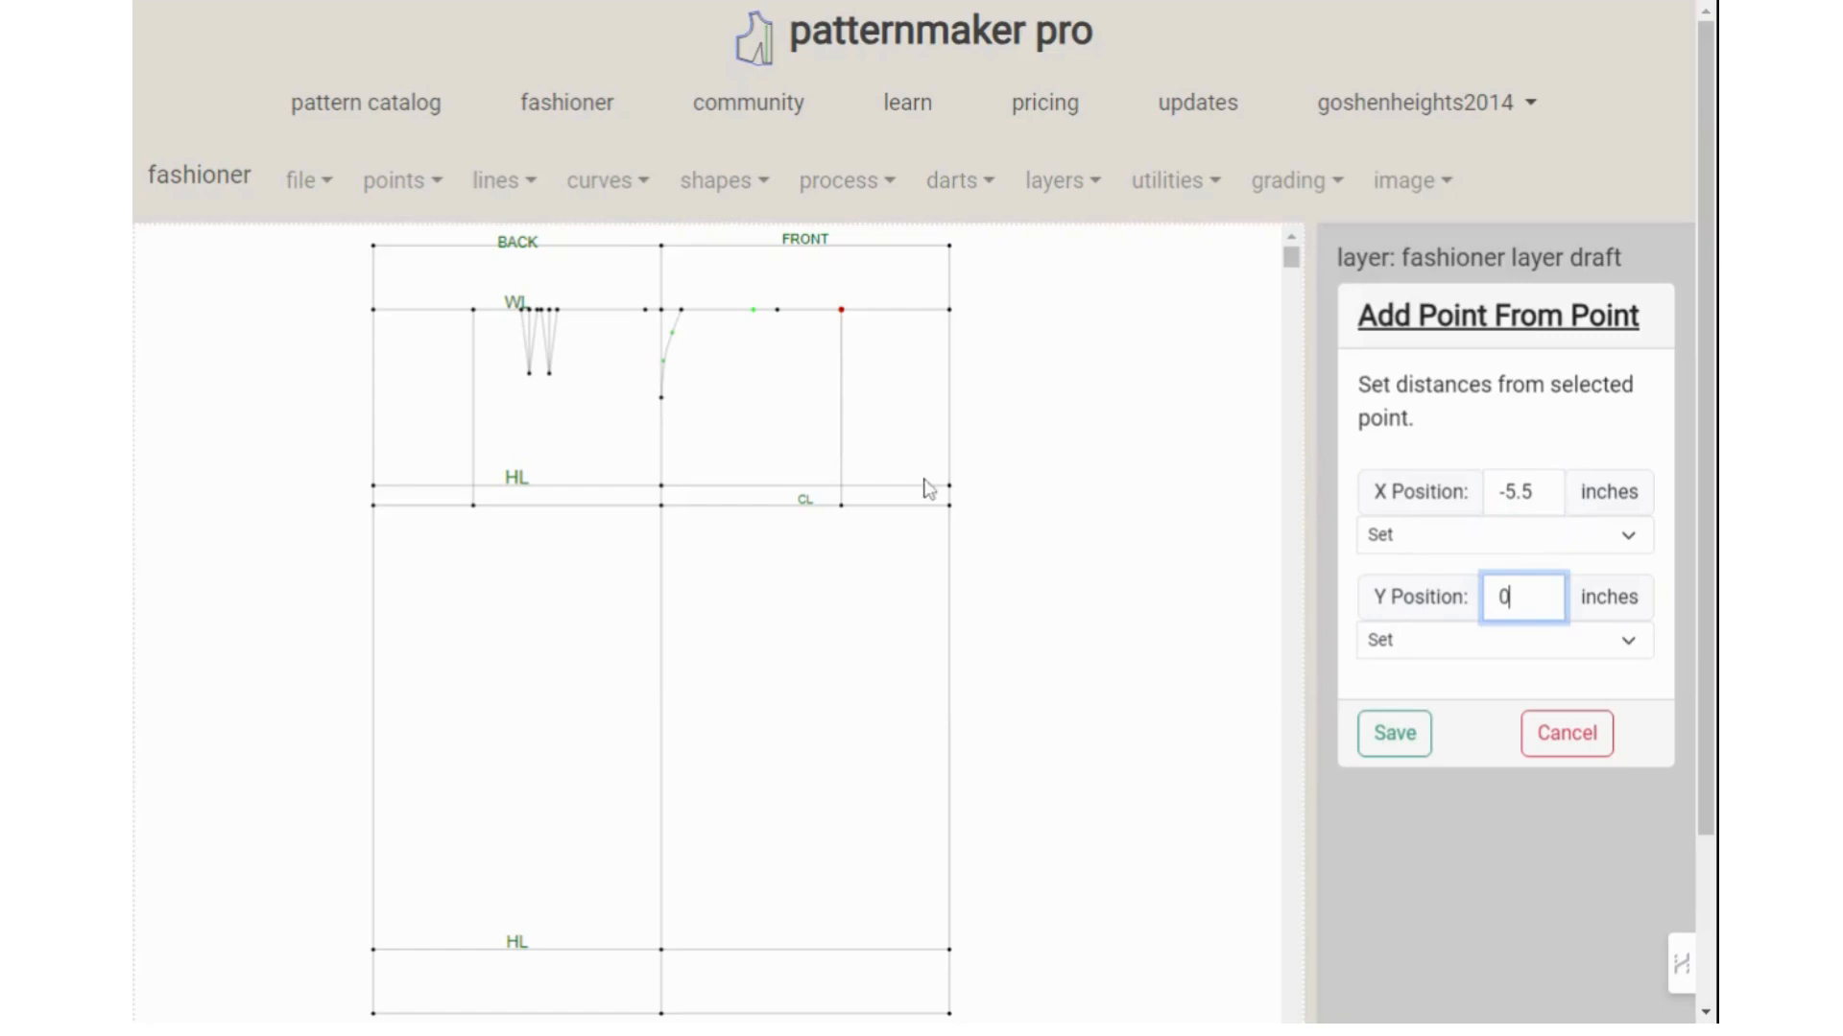
pyautogui.click(1387, 739)
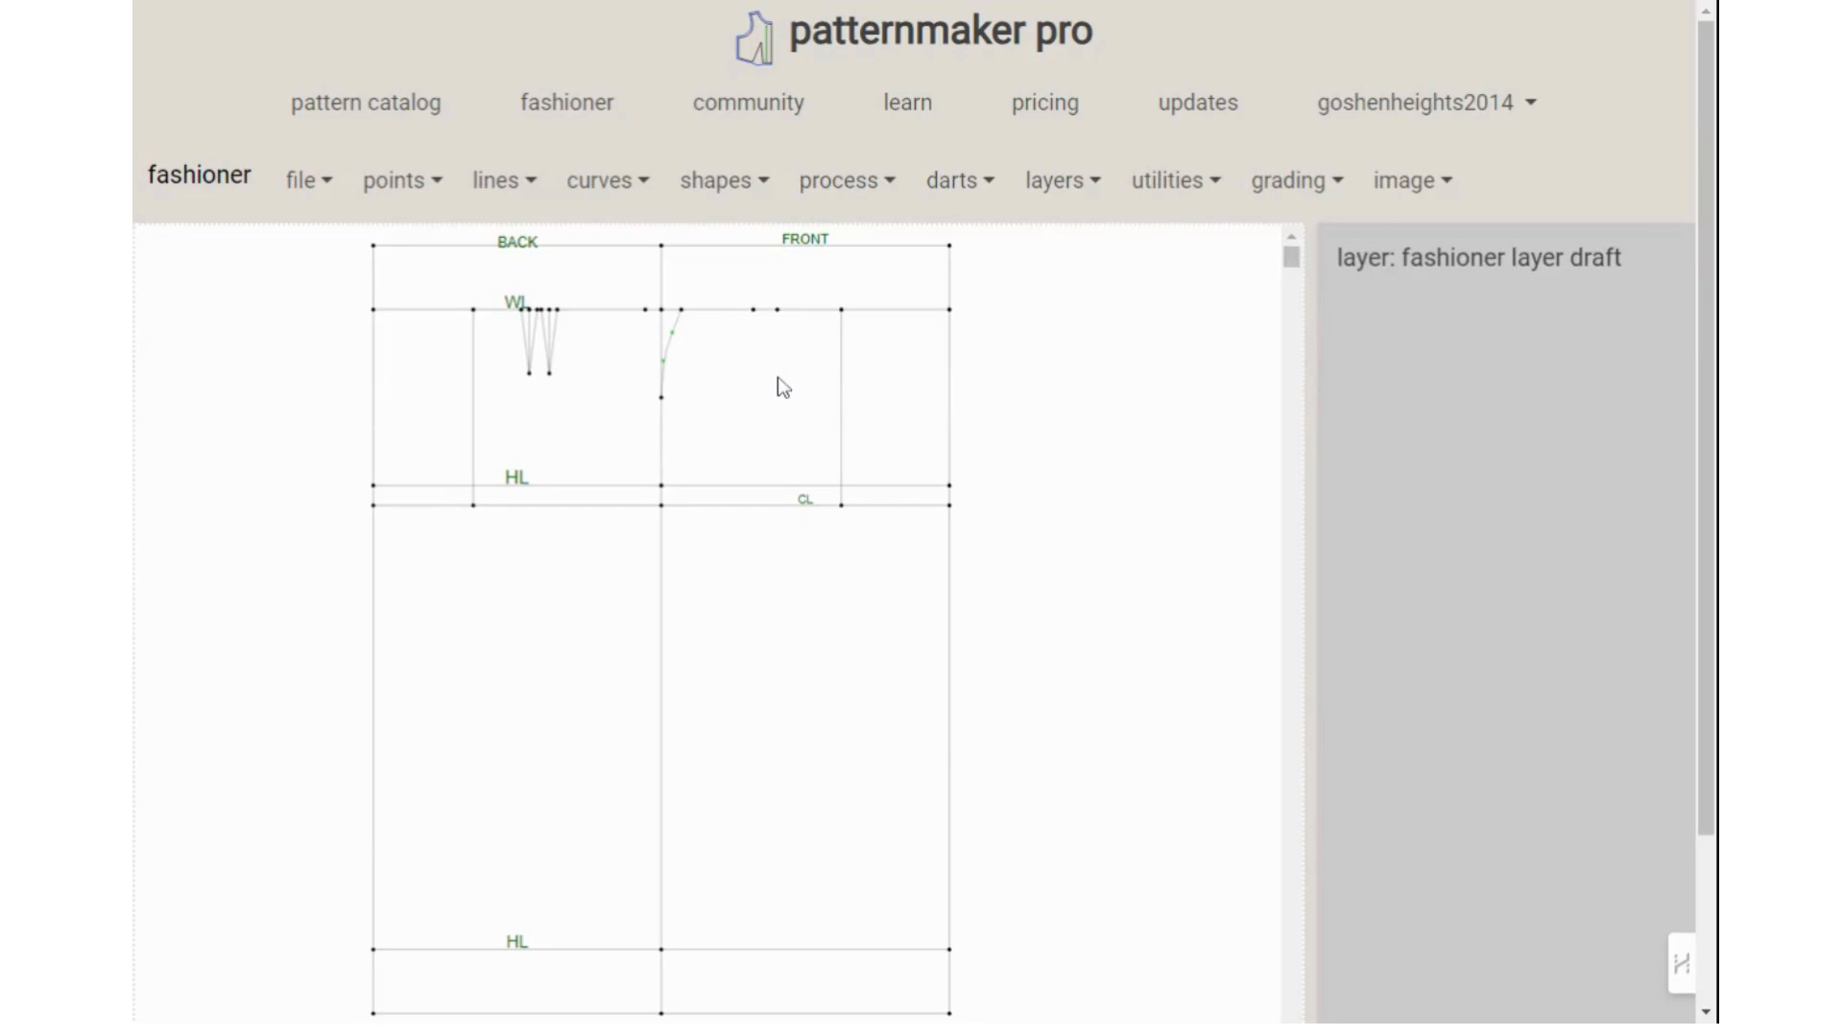
# Add a point at X 0, Y 3 inches from the front waistline point that was offset by -5.5 inches
pyautogui.click(401, 188)
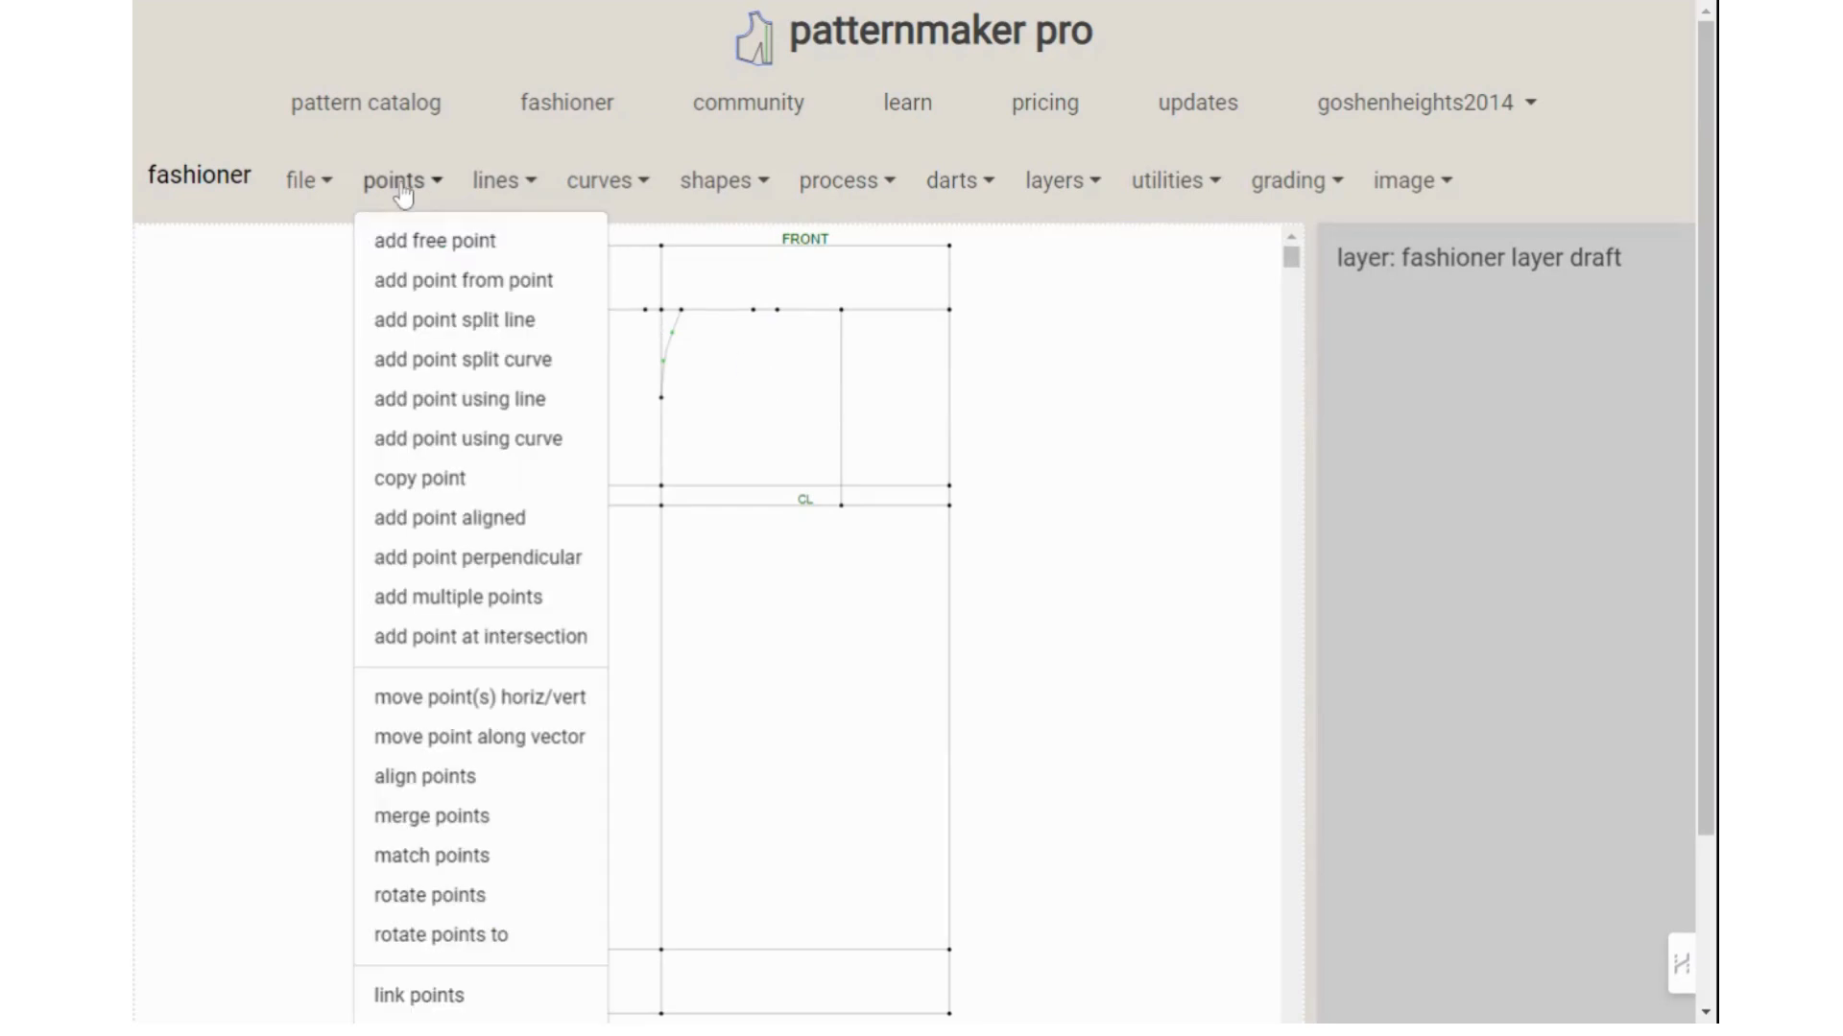
pyautogui.click(413, 280)
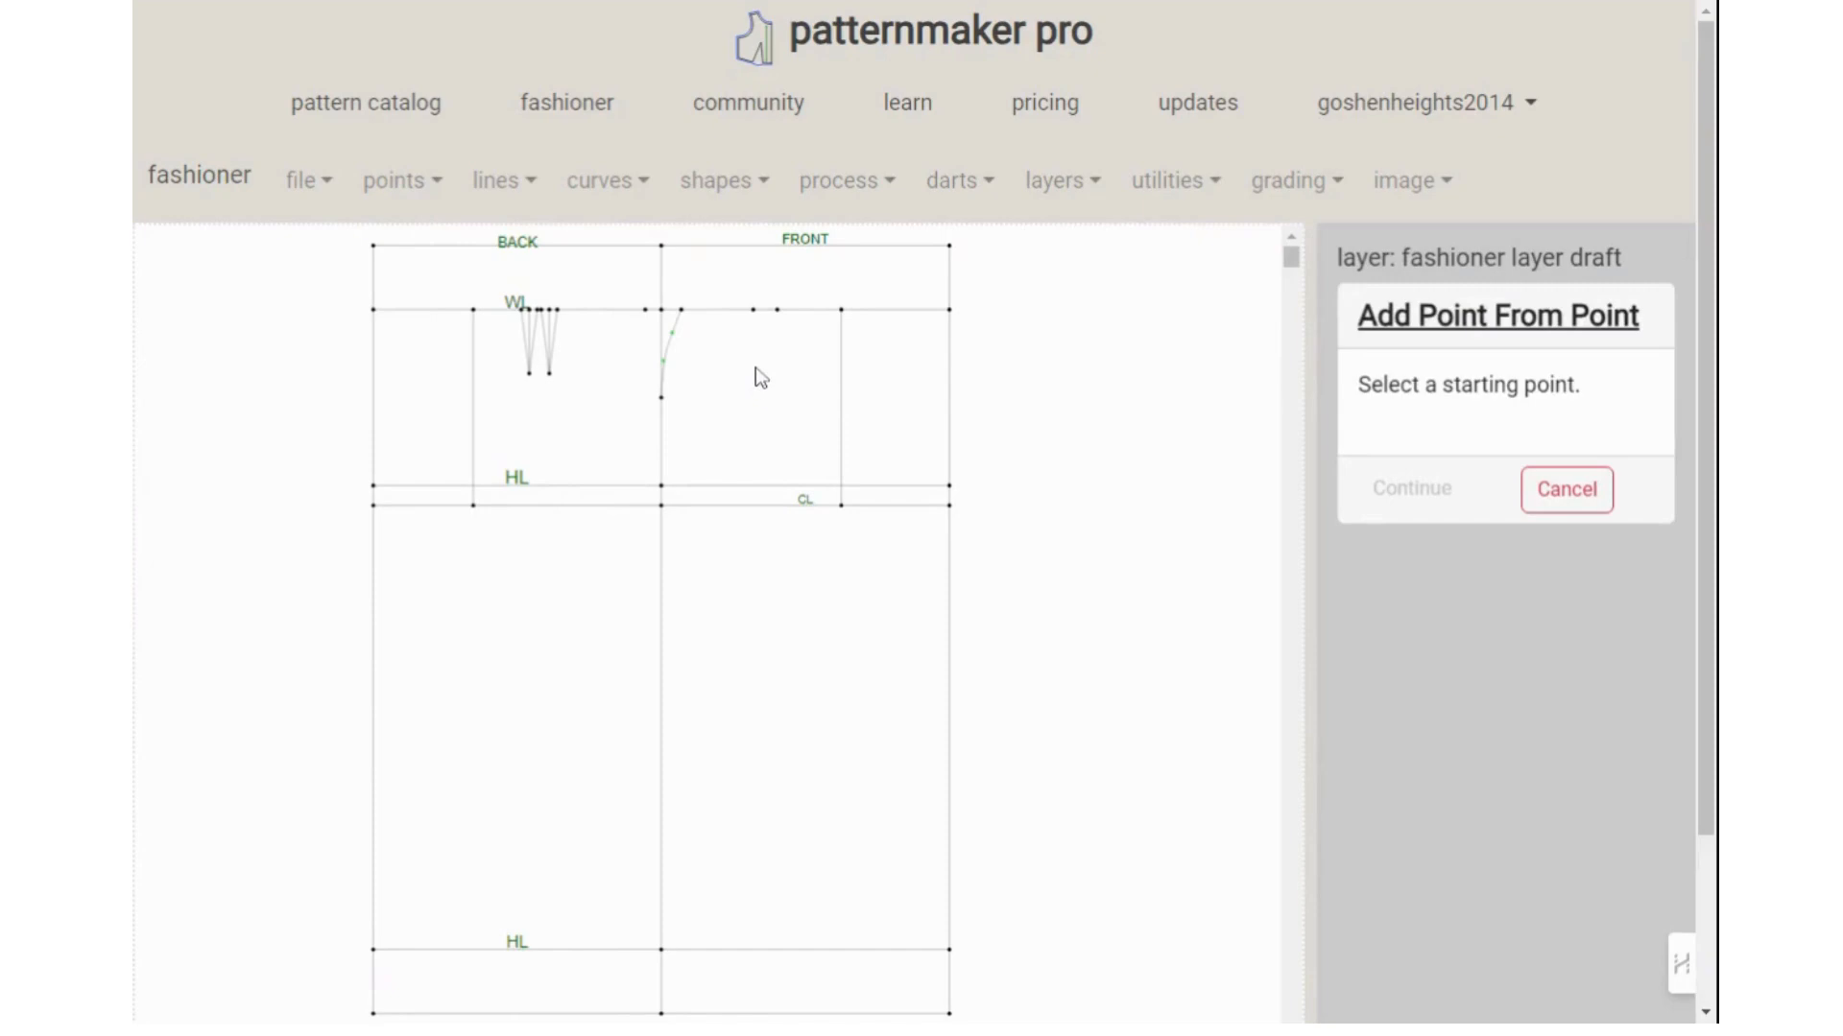
pyautogui.click(754, 310)
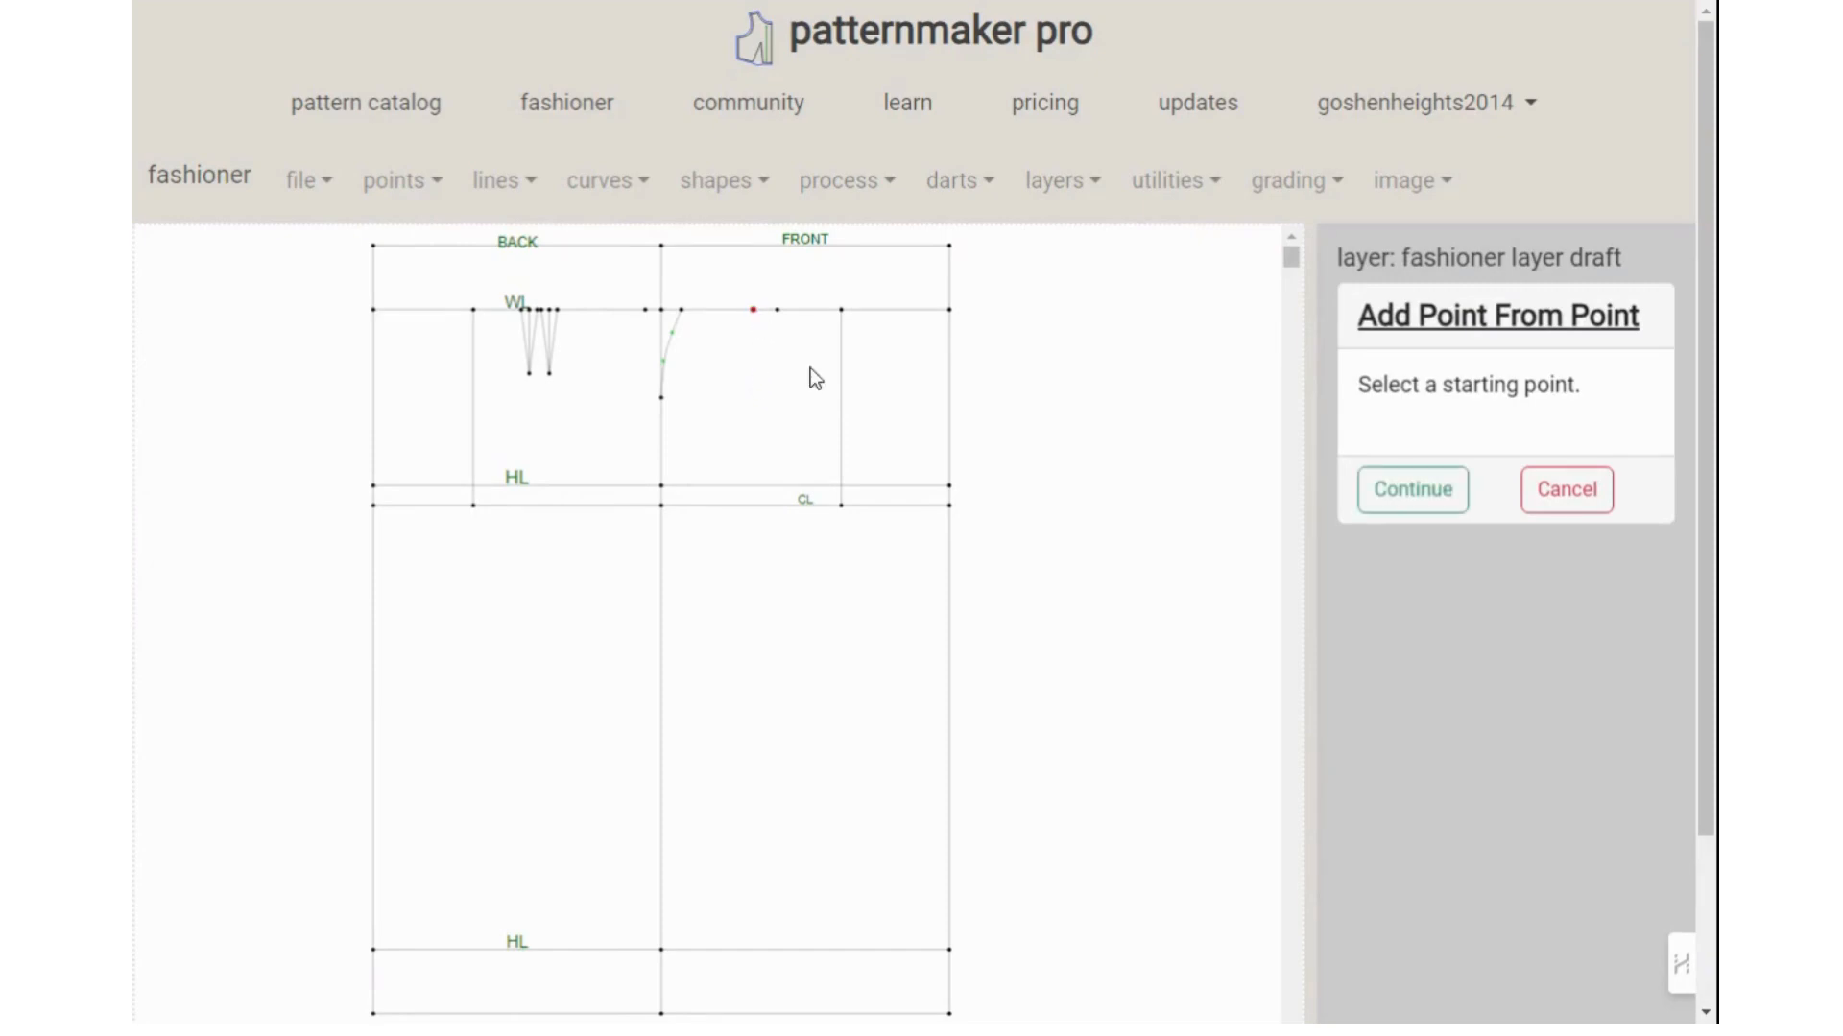
pyautogui.click(1387, 491)
pyautogui.click(1524, 598)
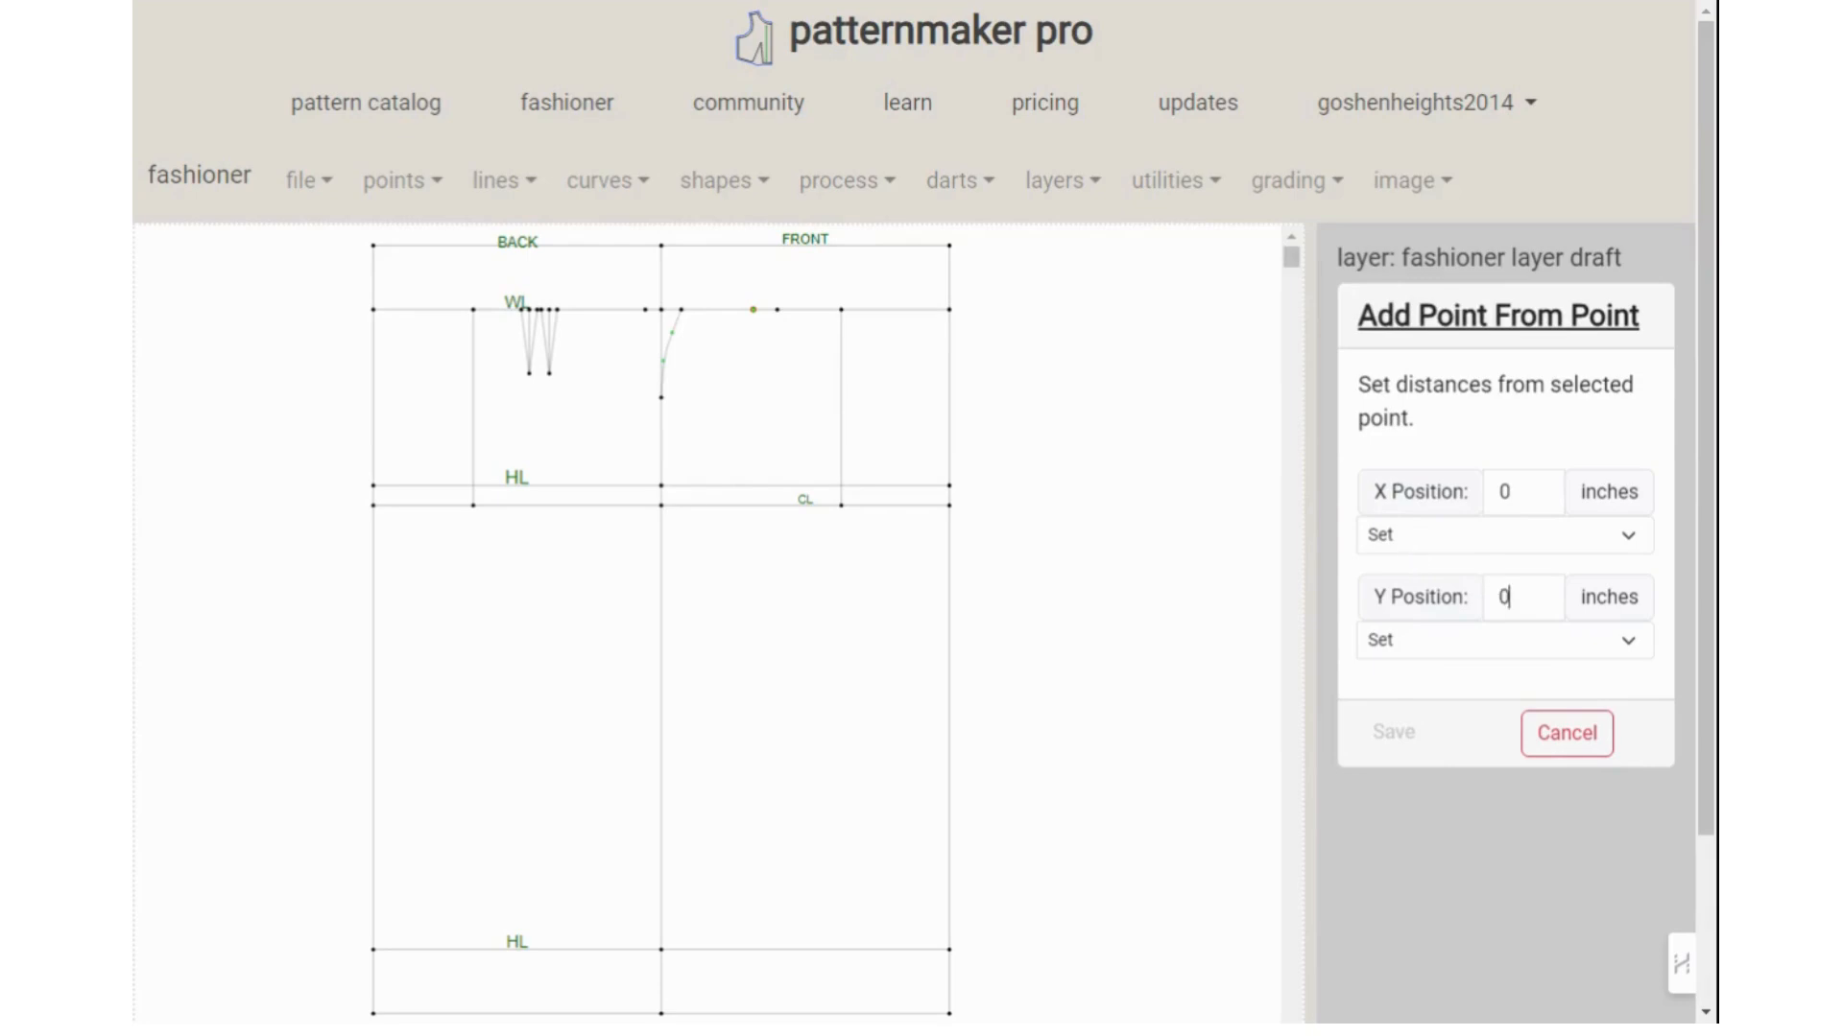
pyautogui.press('BackSpace')
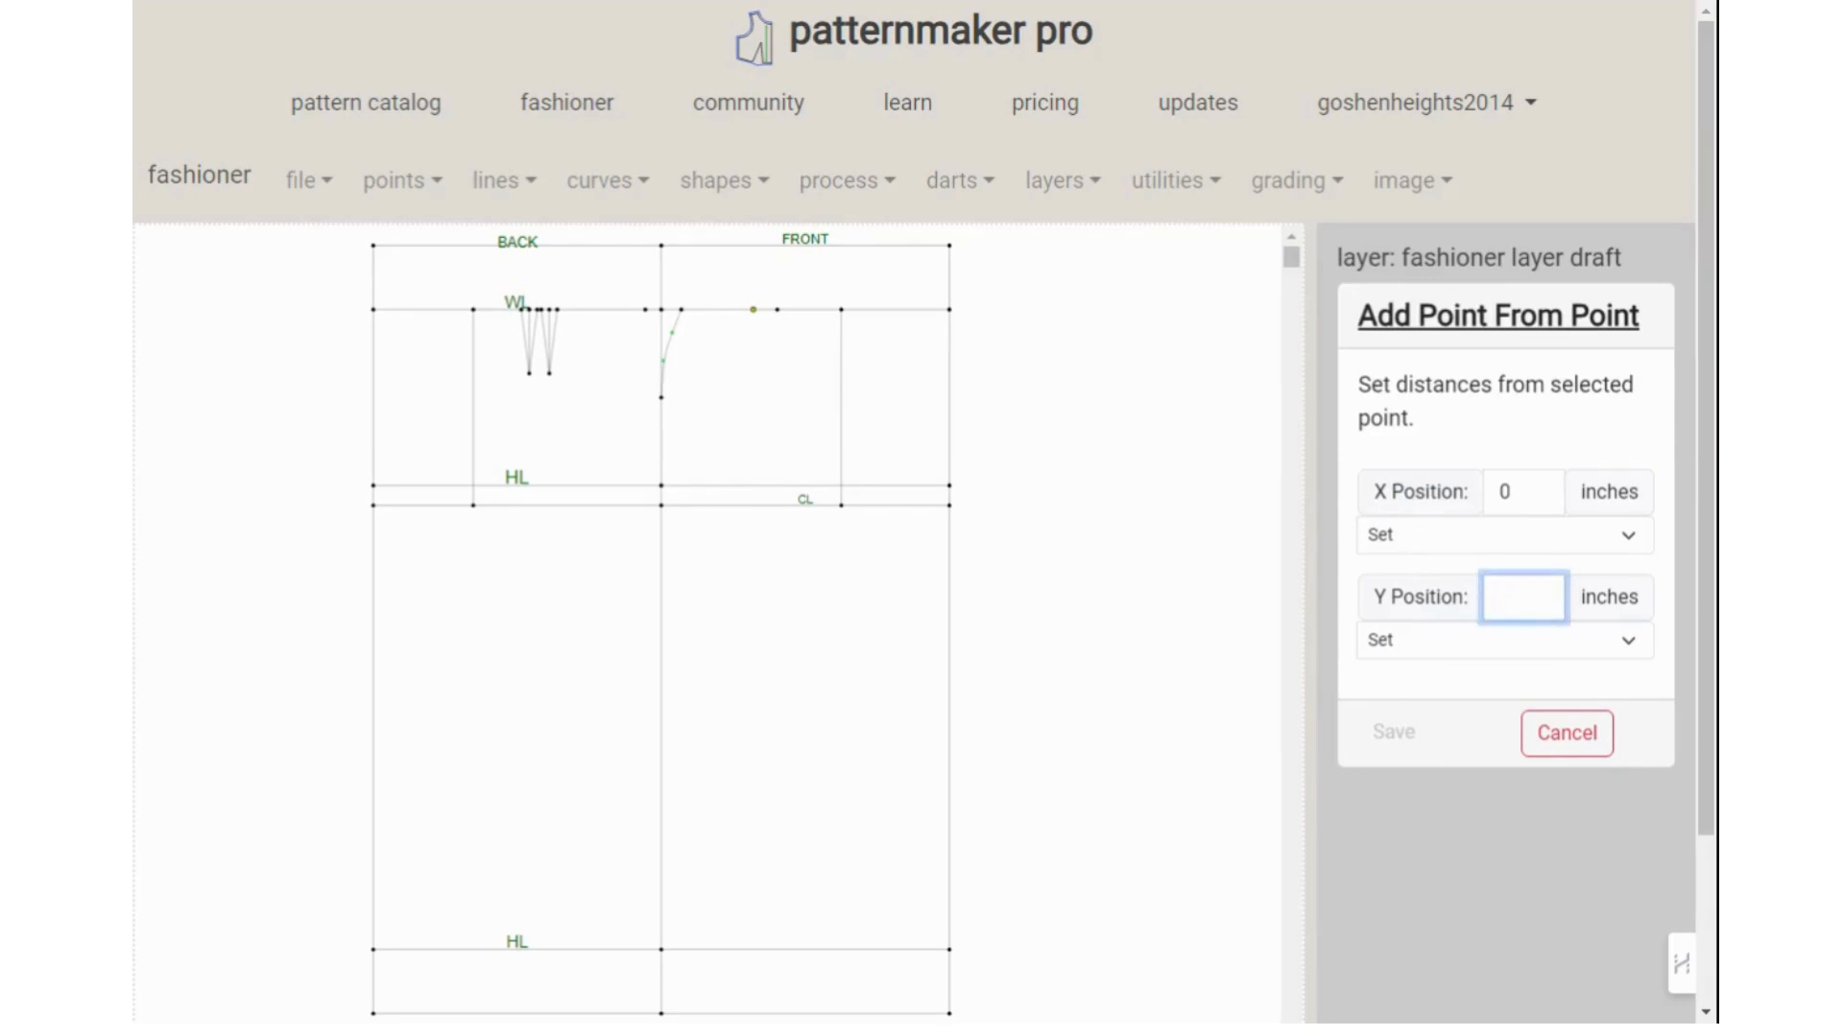
pyautogui.write('3')
pyautogui.click(1524, 491)
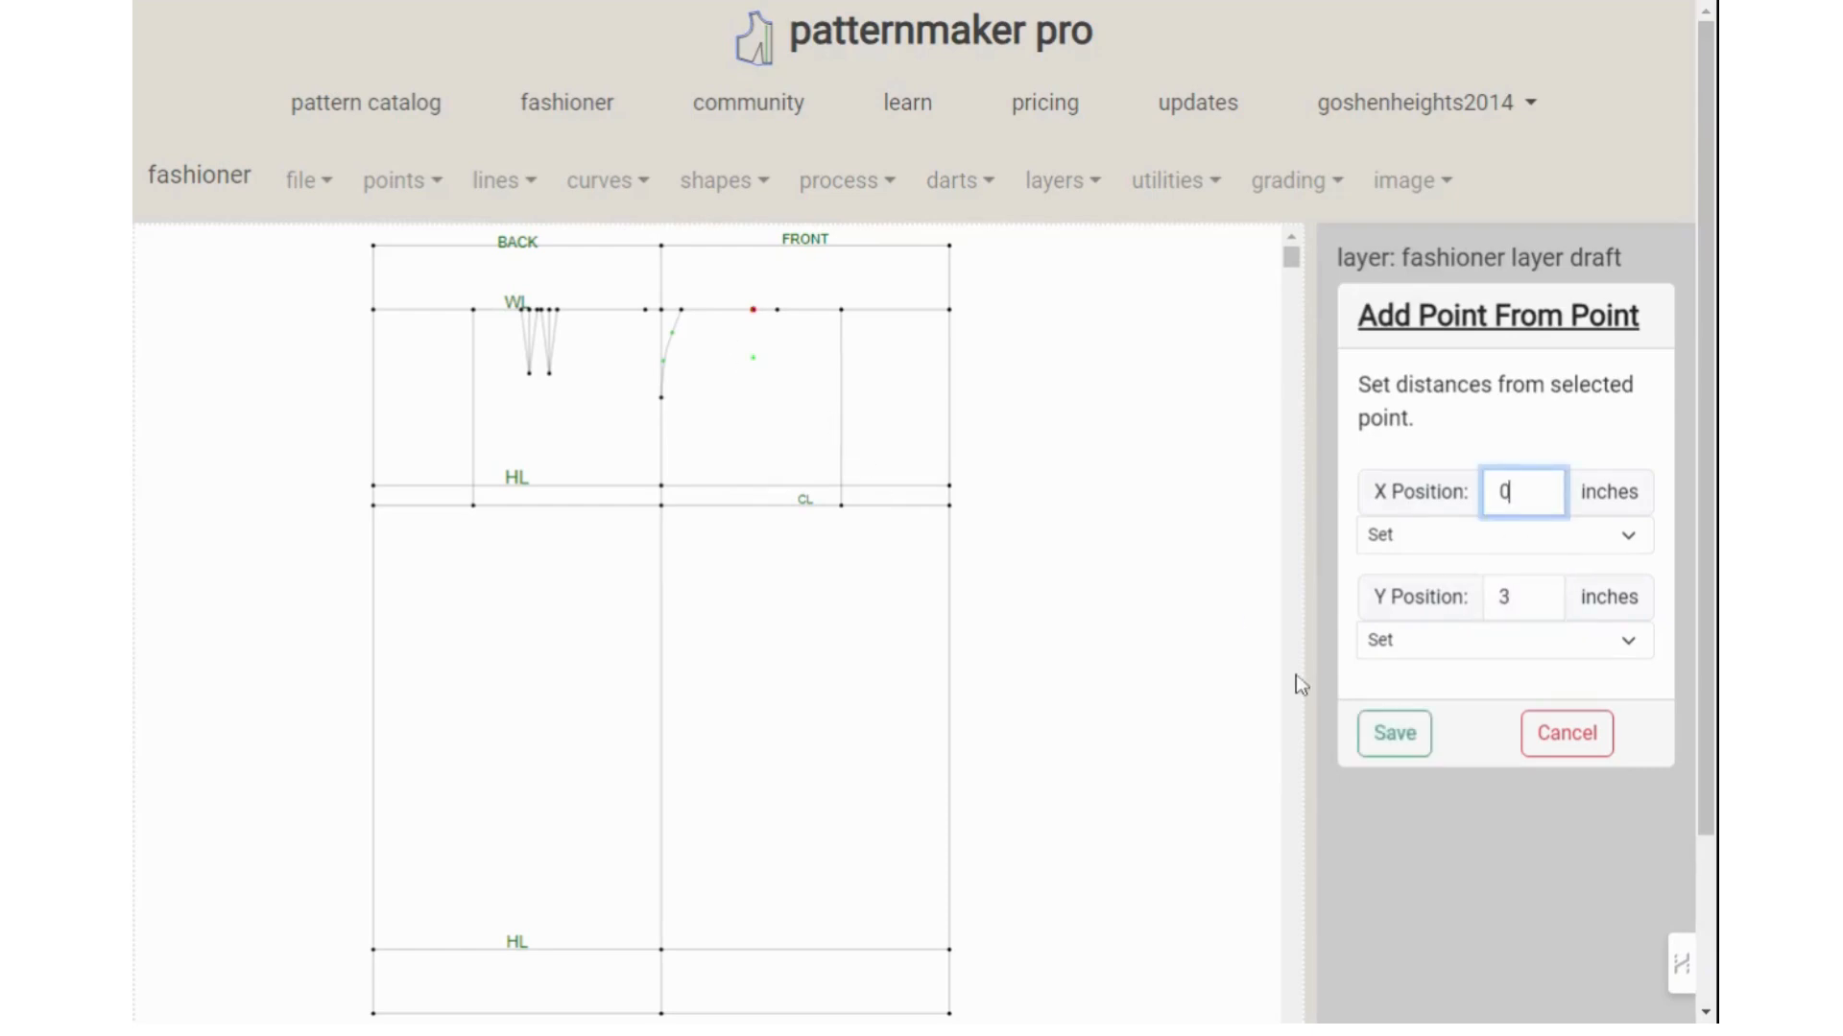
pyautogui.click(1395, 736)
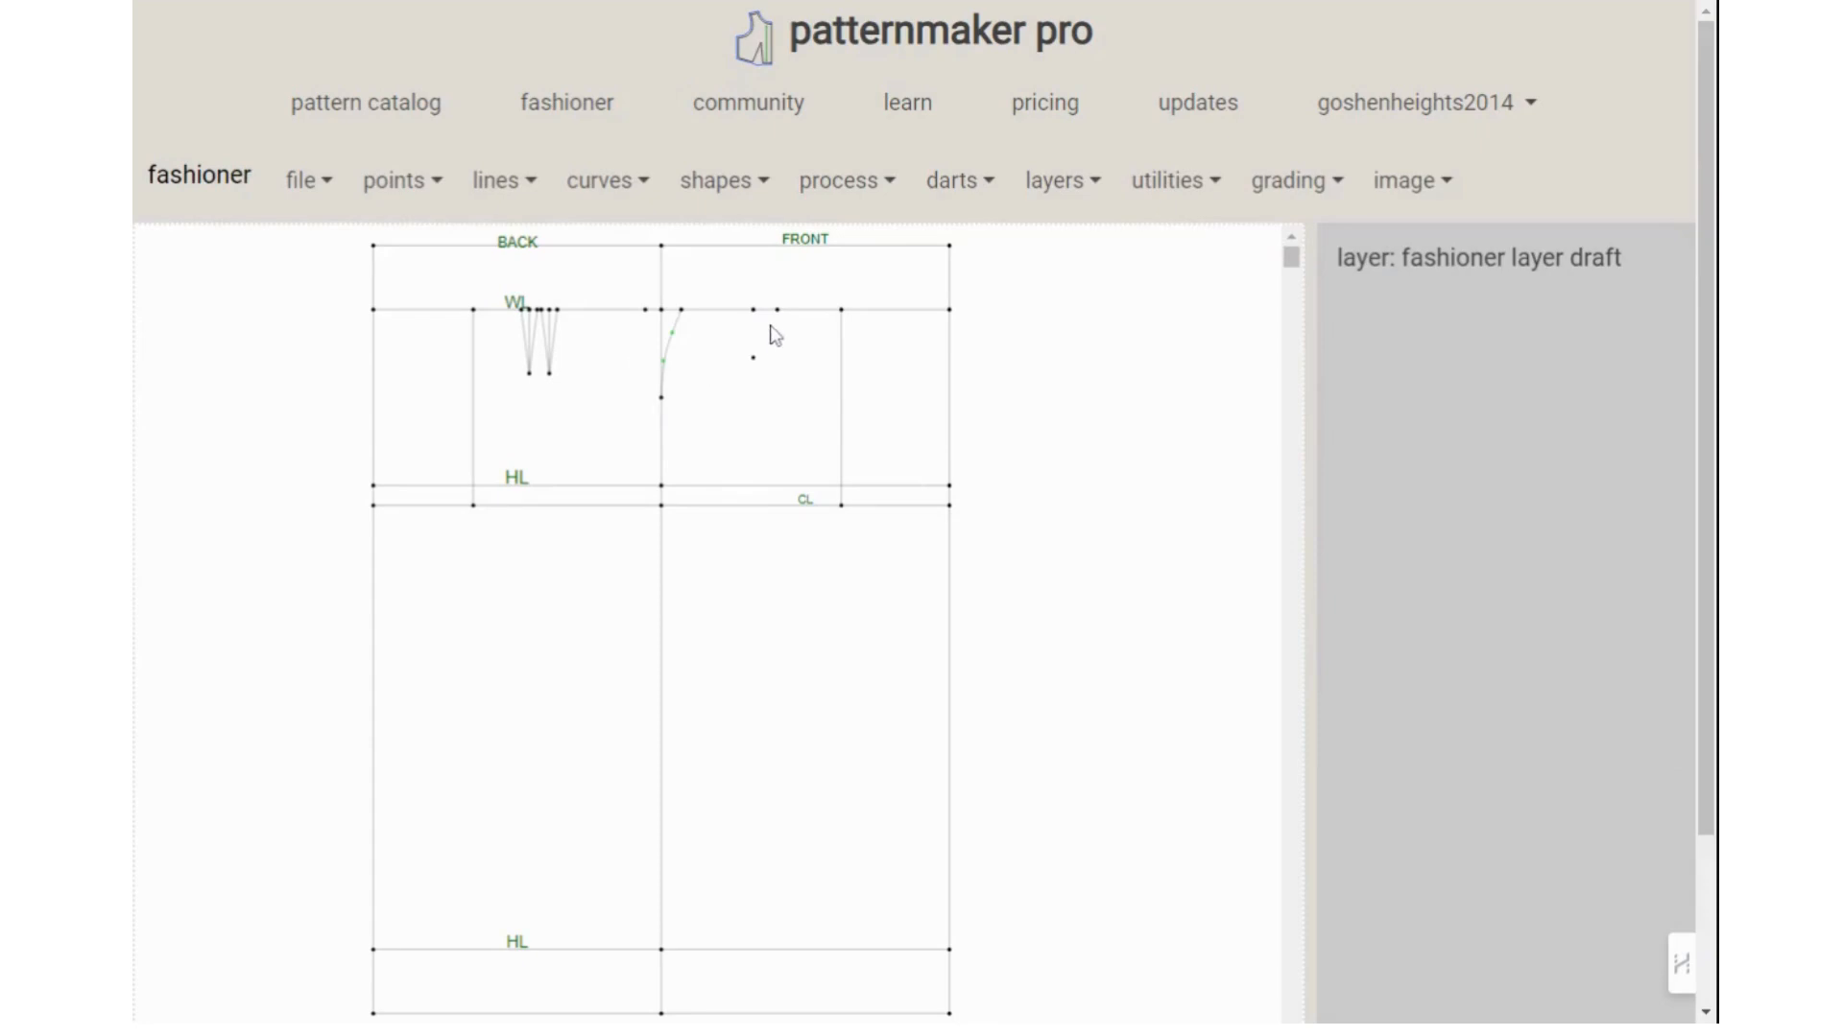
# Add a point at X 0, Y 3 inches from the front waistline point that was offset by -4 inches
pyautogui.click(418, 182)
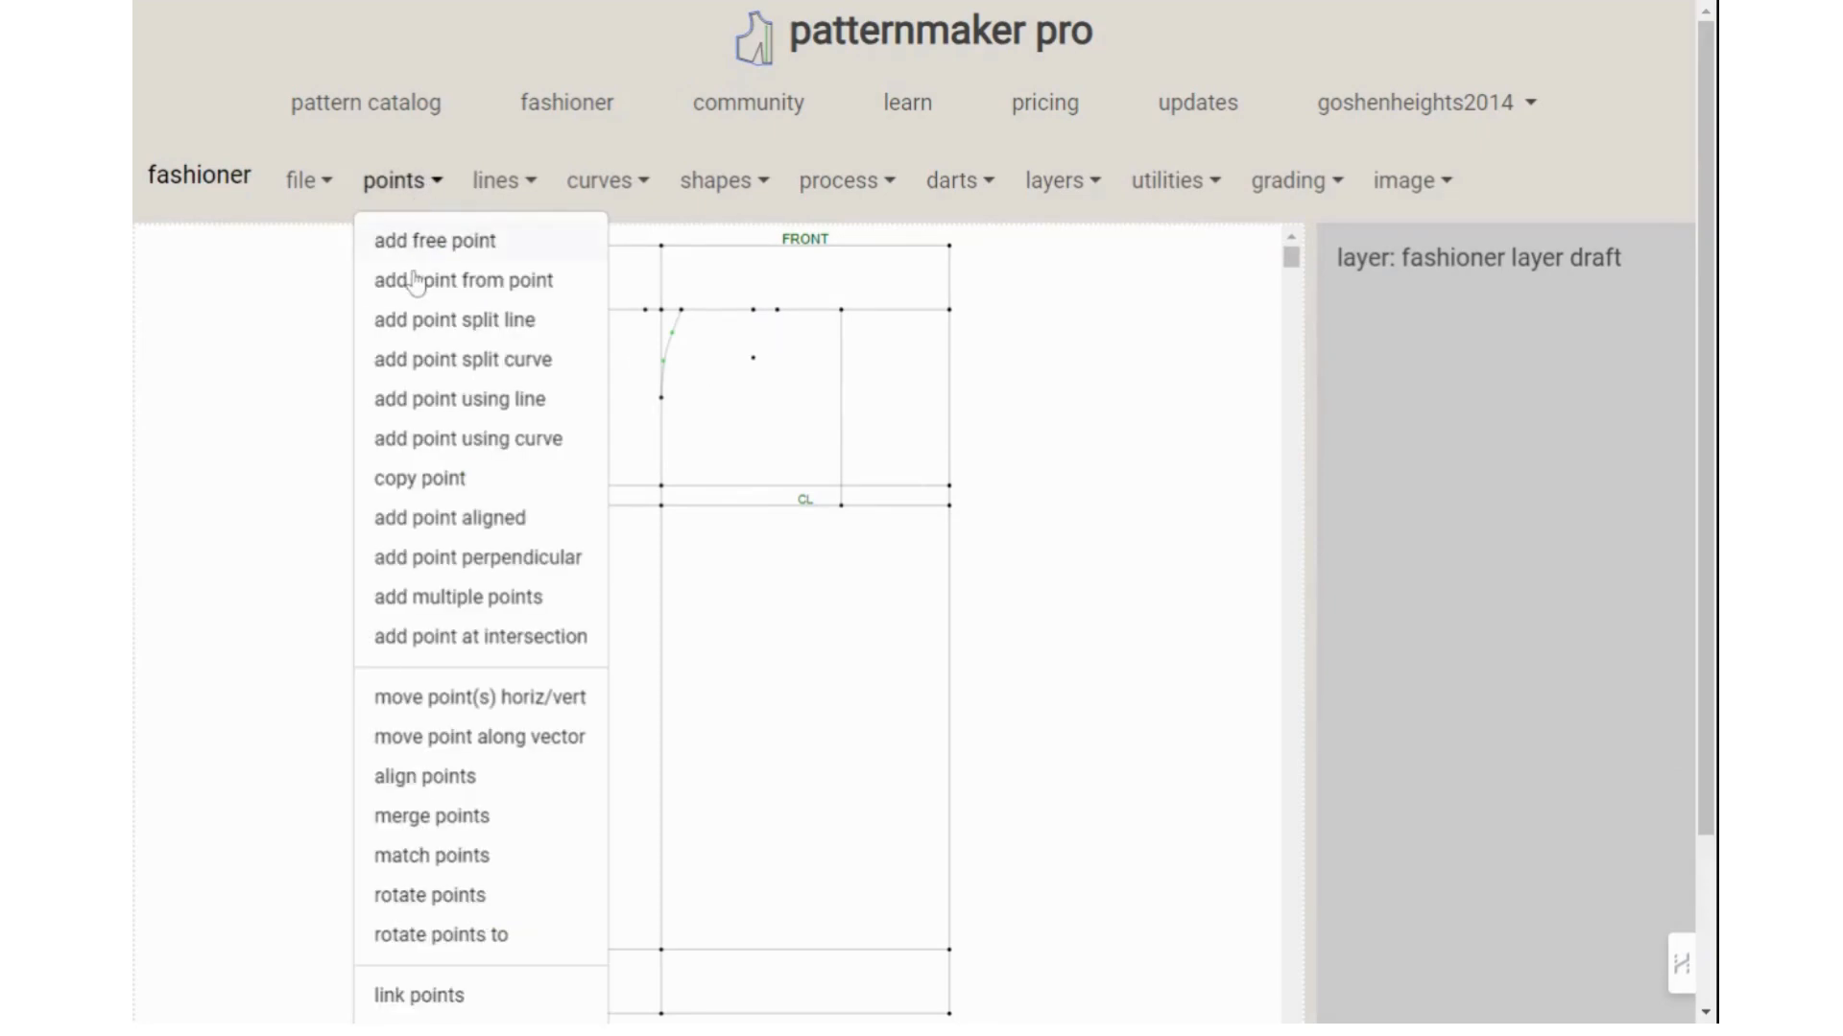
pyautogui.click(499, 282)
pyautogui.click(777, 310)
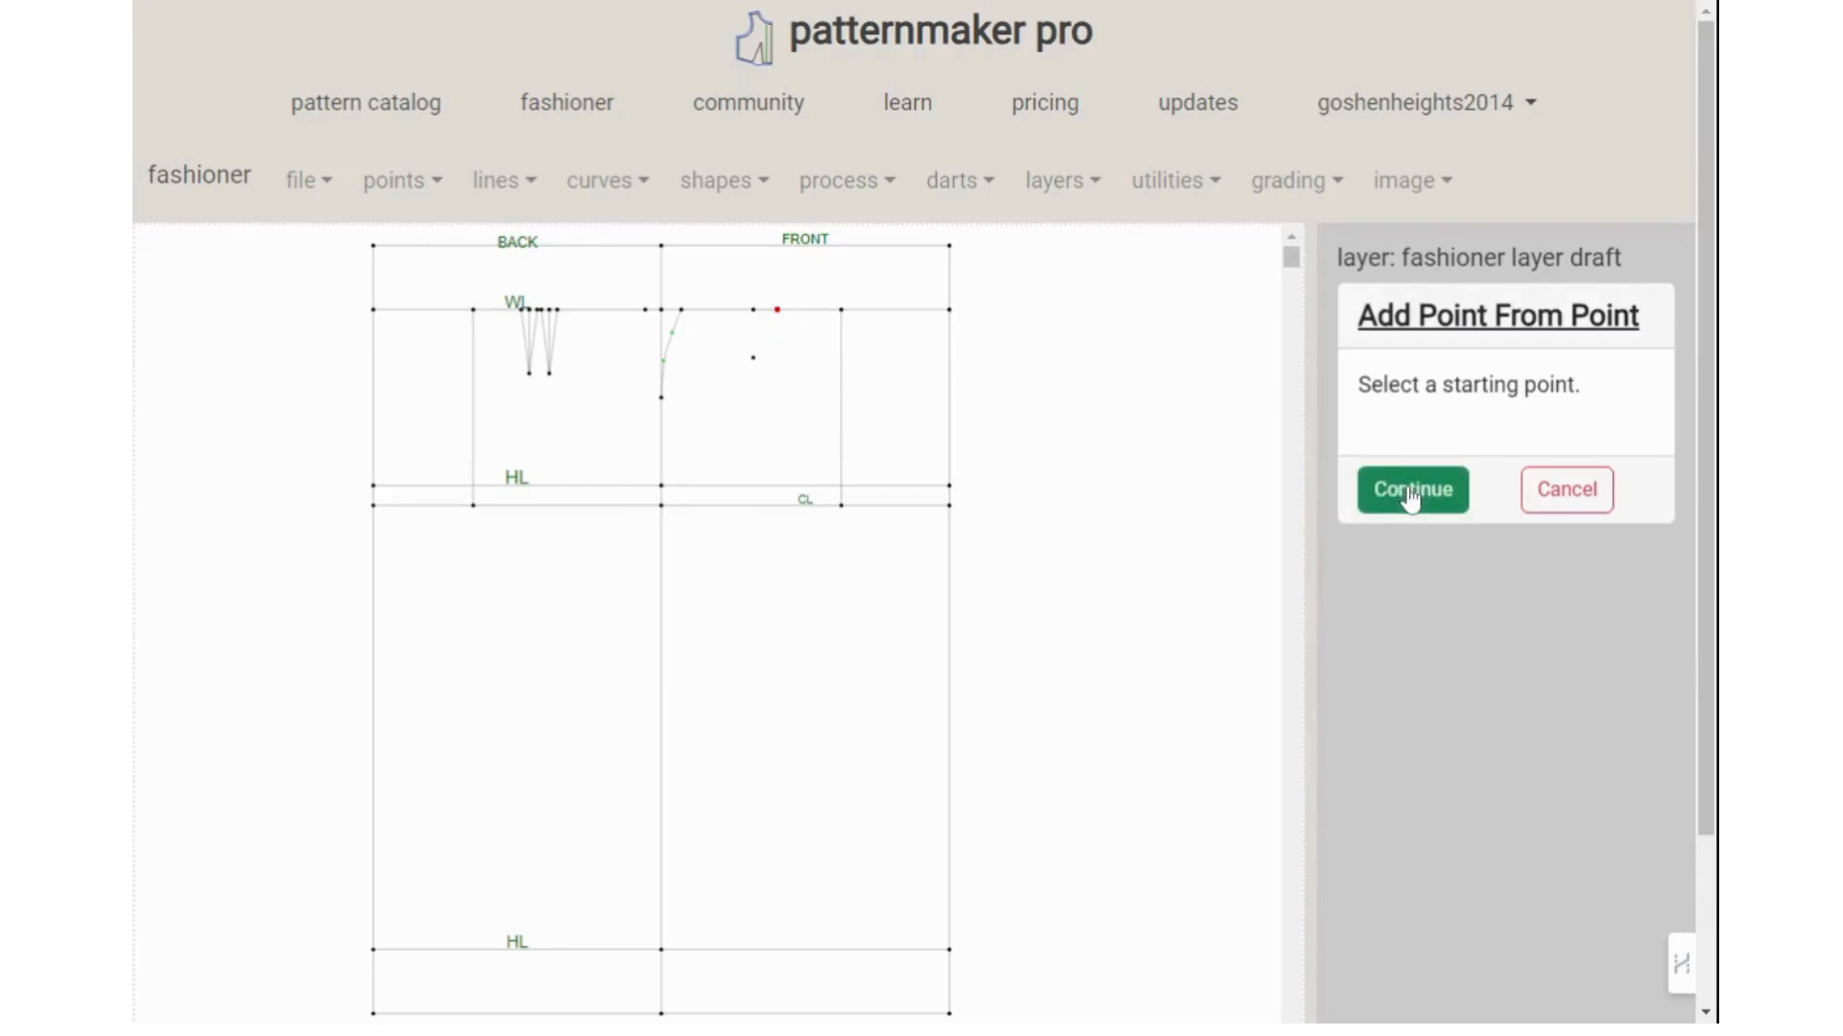
pyautogui.click(1409, 495)
pyautogui.click(1507, 597)
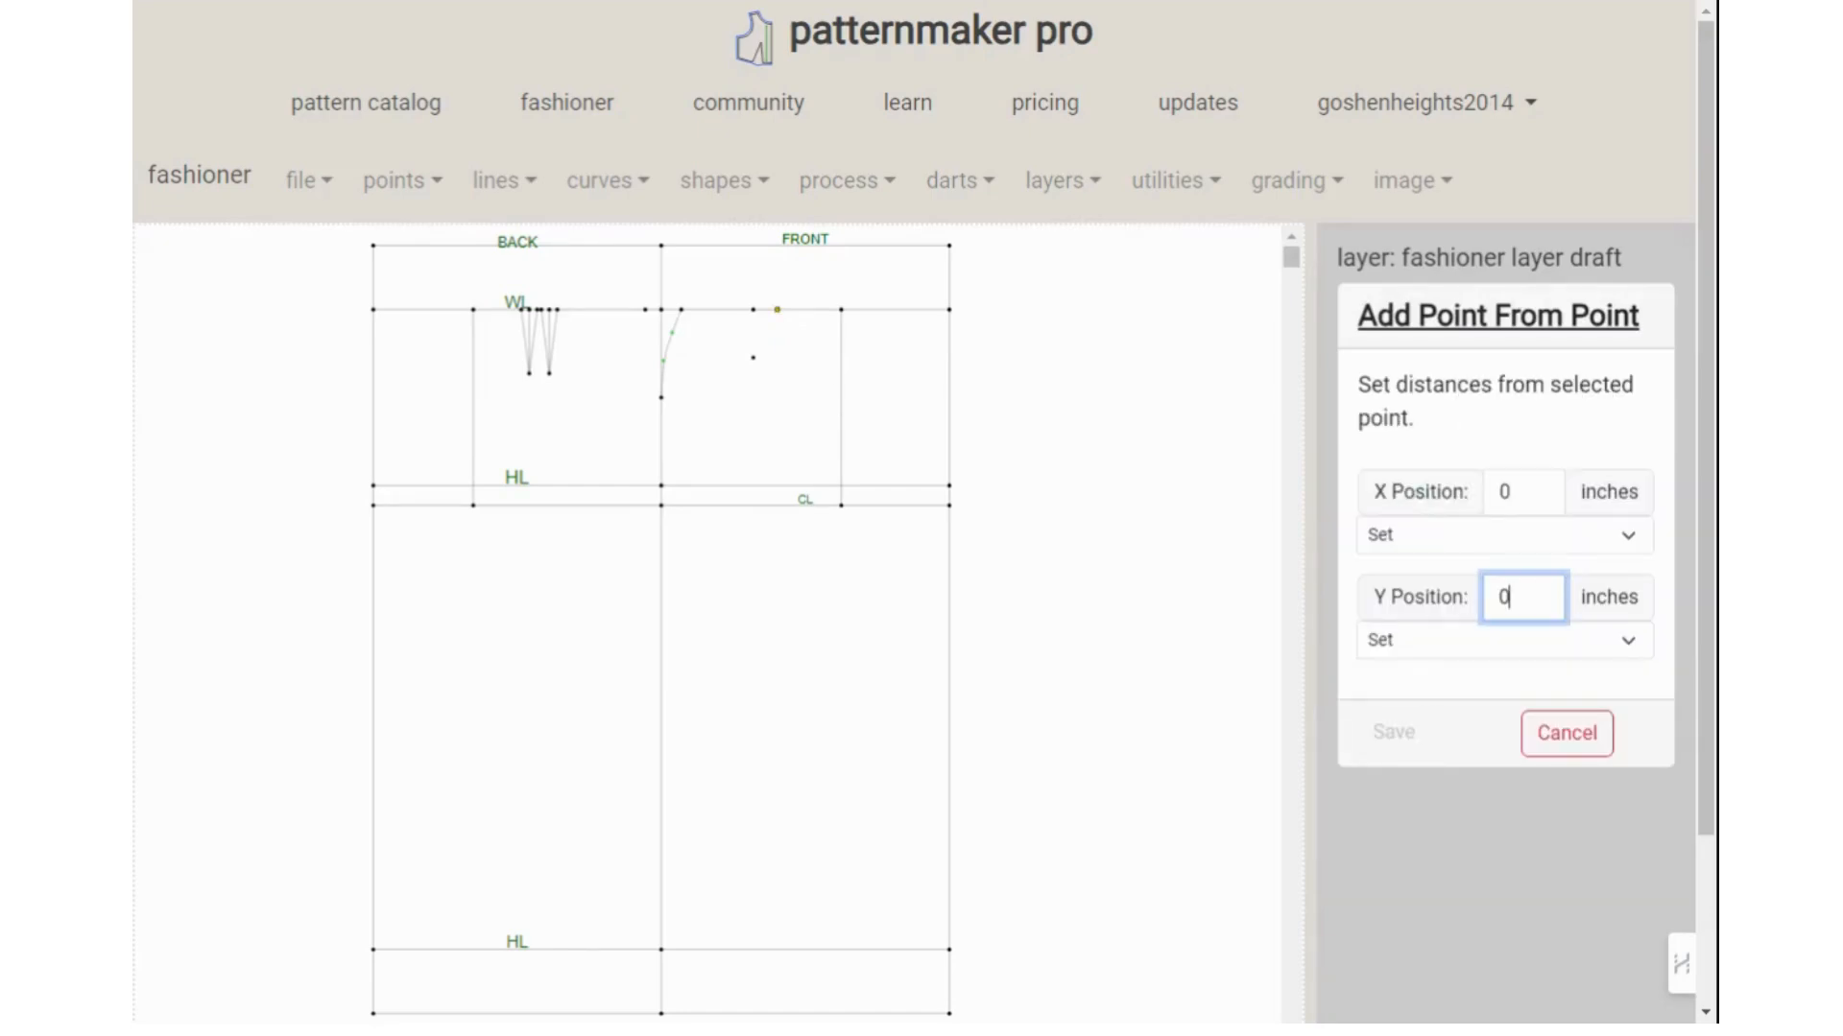
pyautogui.press('BackSpace')
pyautogui.write('3')
pyautogui.click(1524, 493)
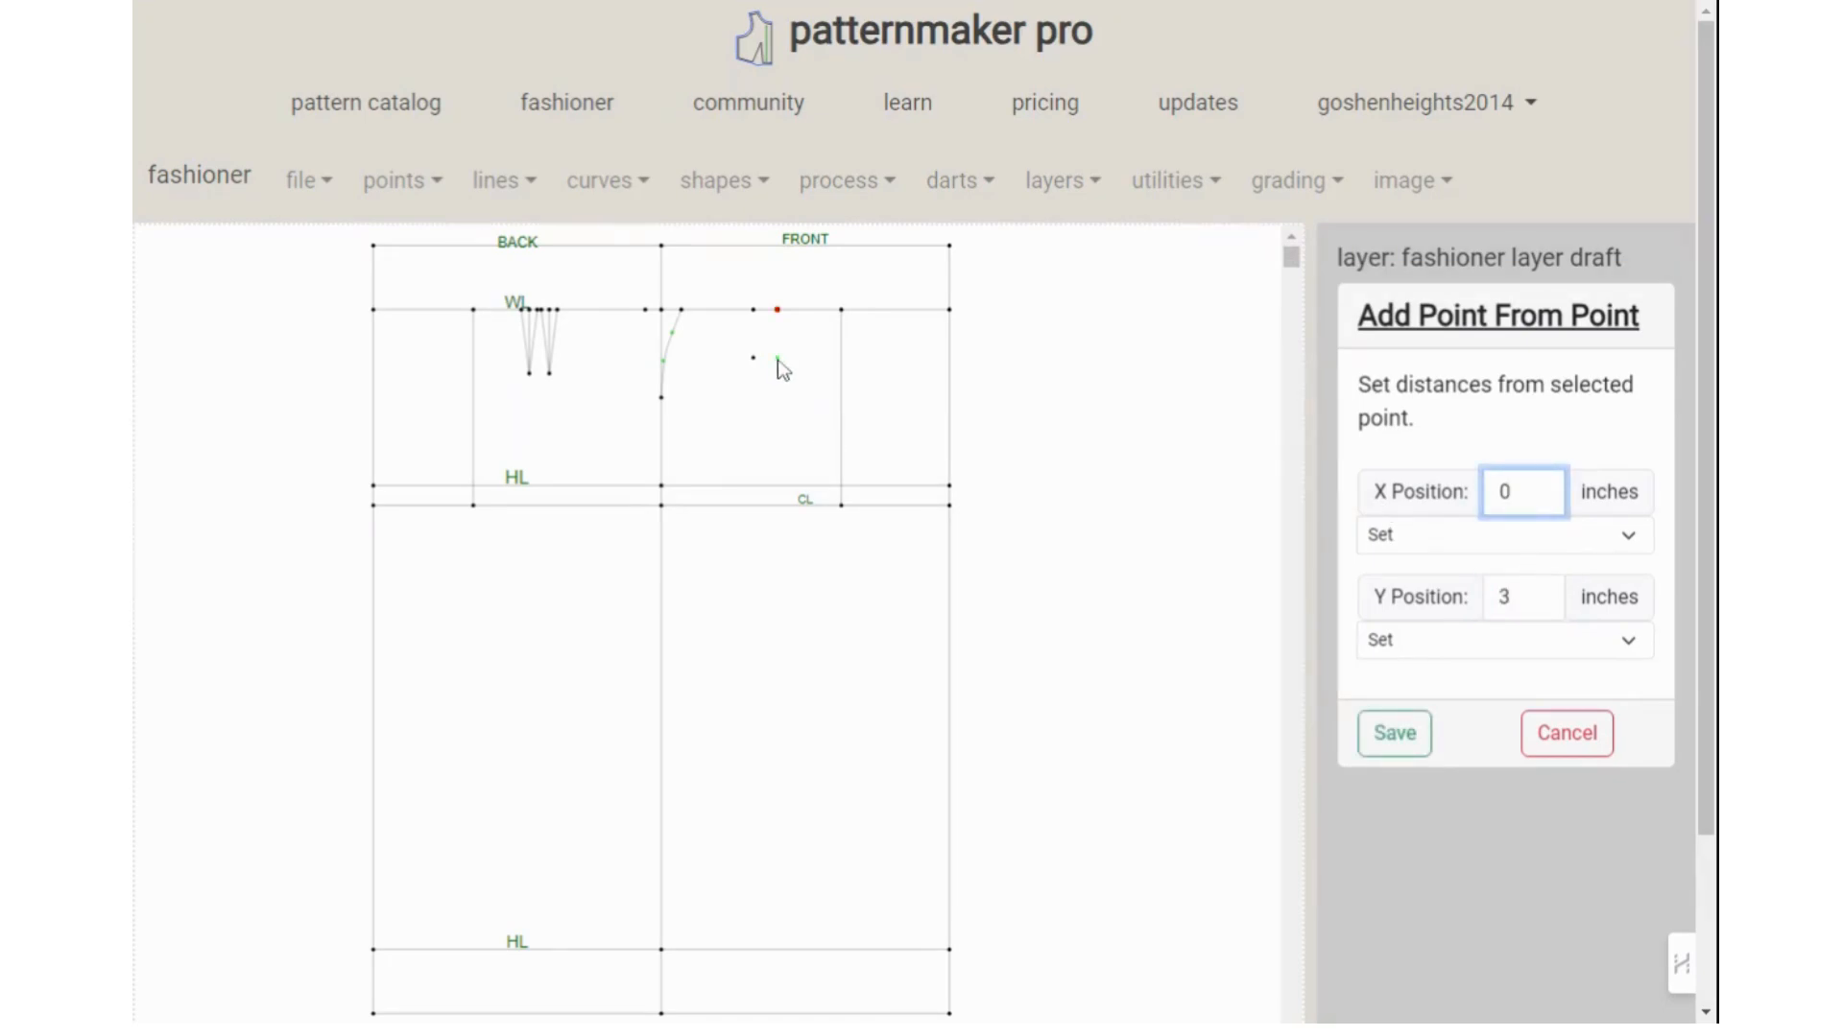
pyautogui.click(1393, 734)
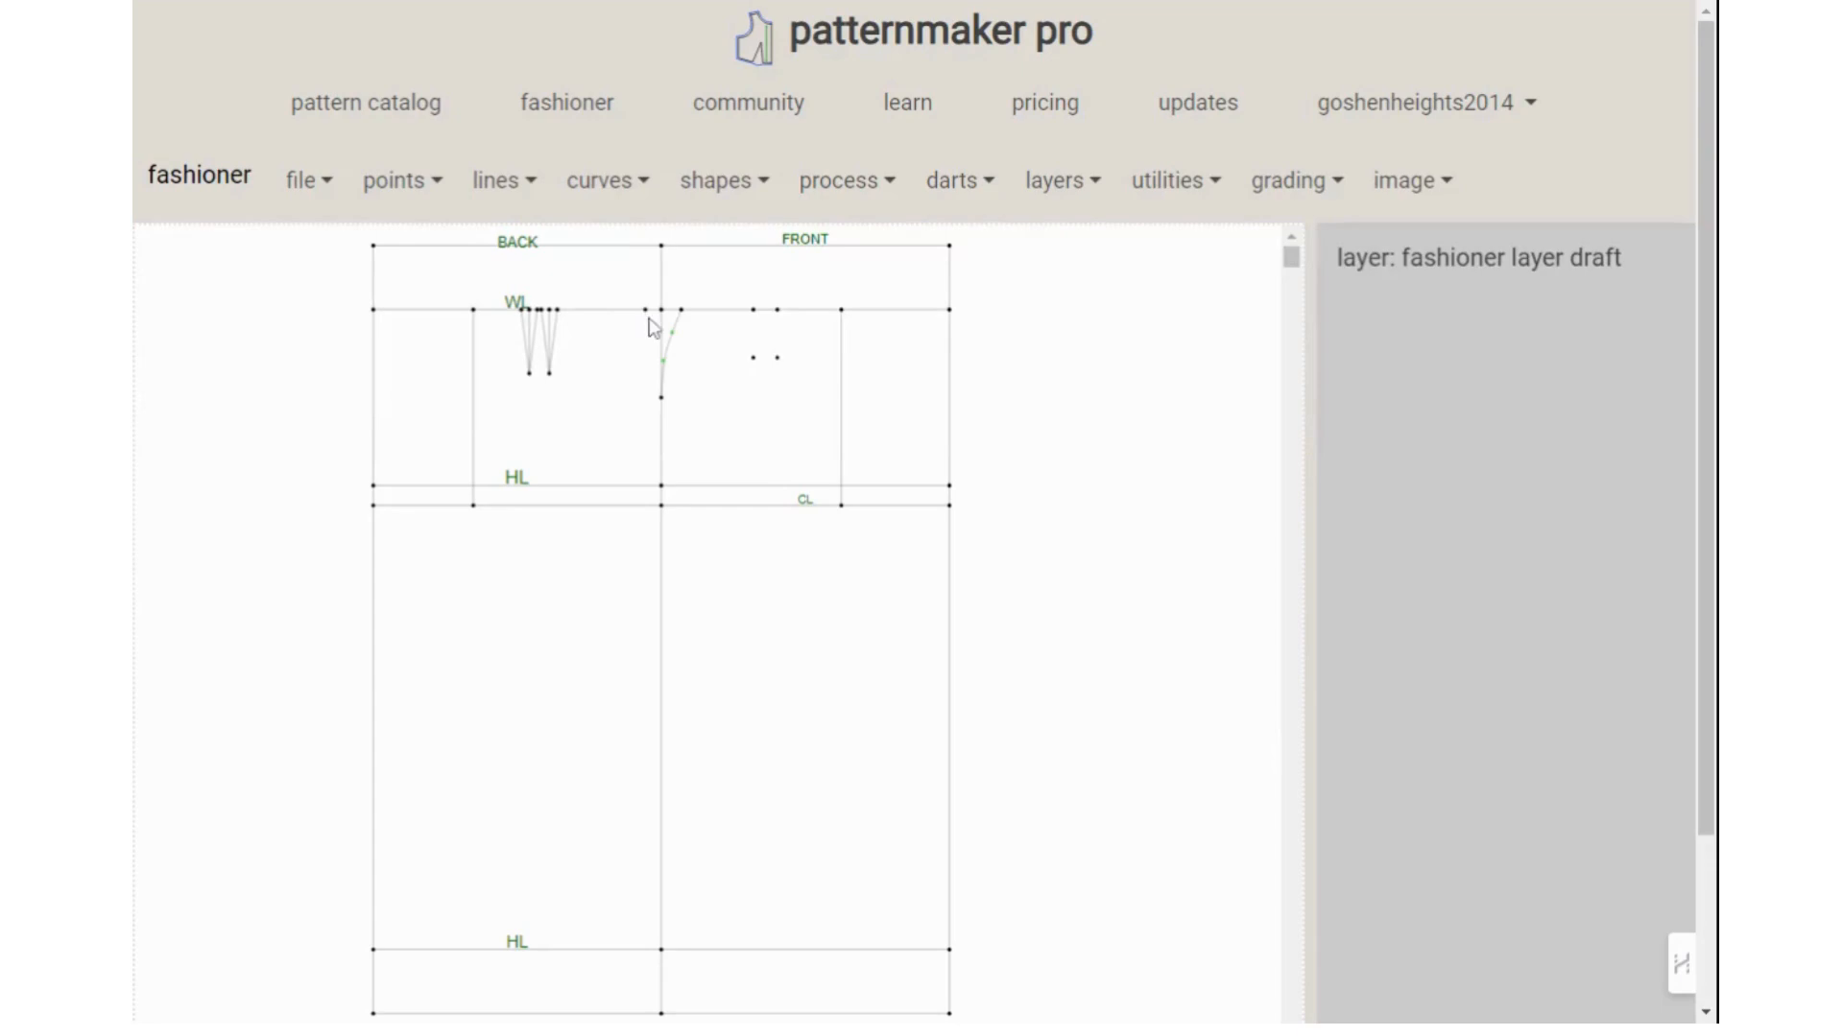
# Create a curve with 2 curve points from the back waistline's side point to the lower end of the existing side-seam curve
pyautogui.click(679, 327)
pyautogui.click(598, 186)
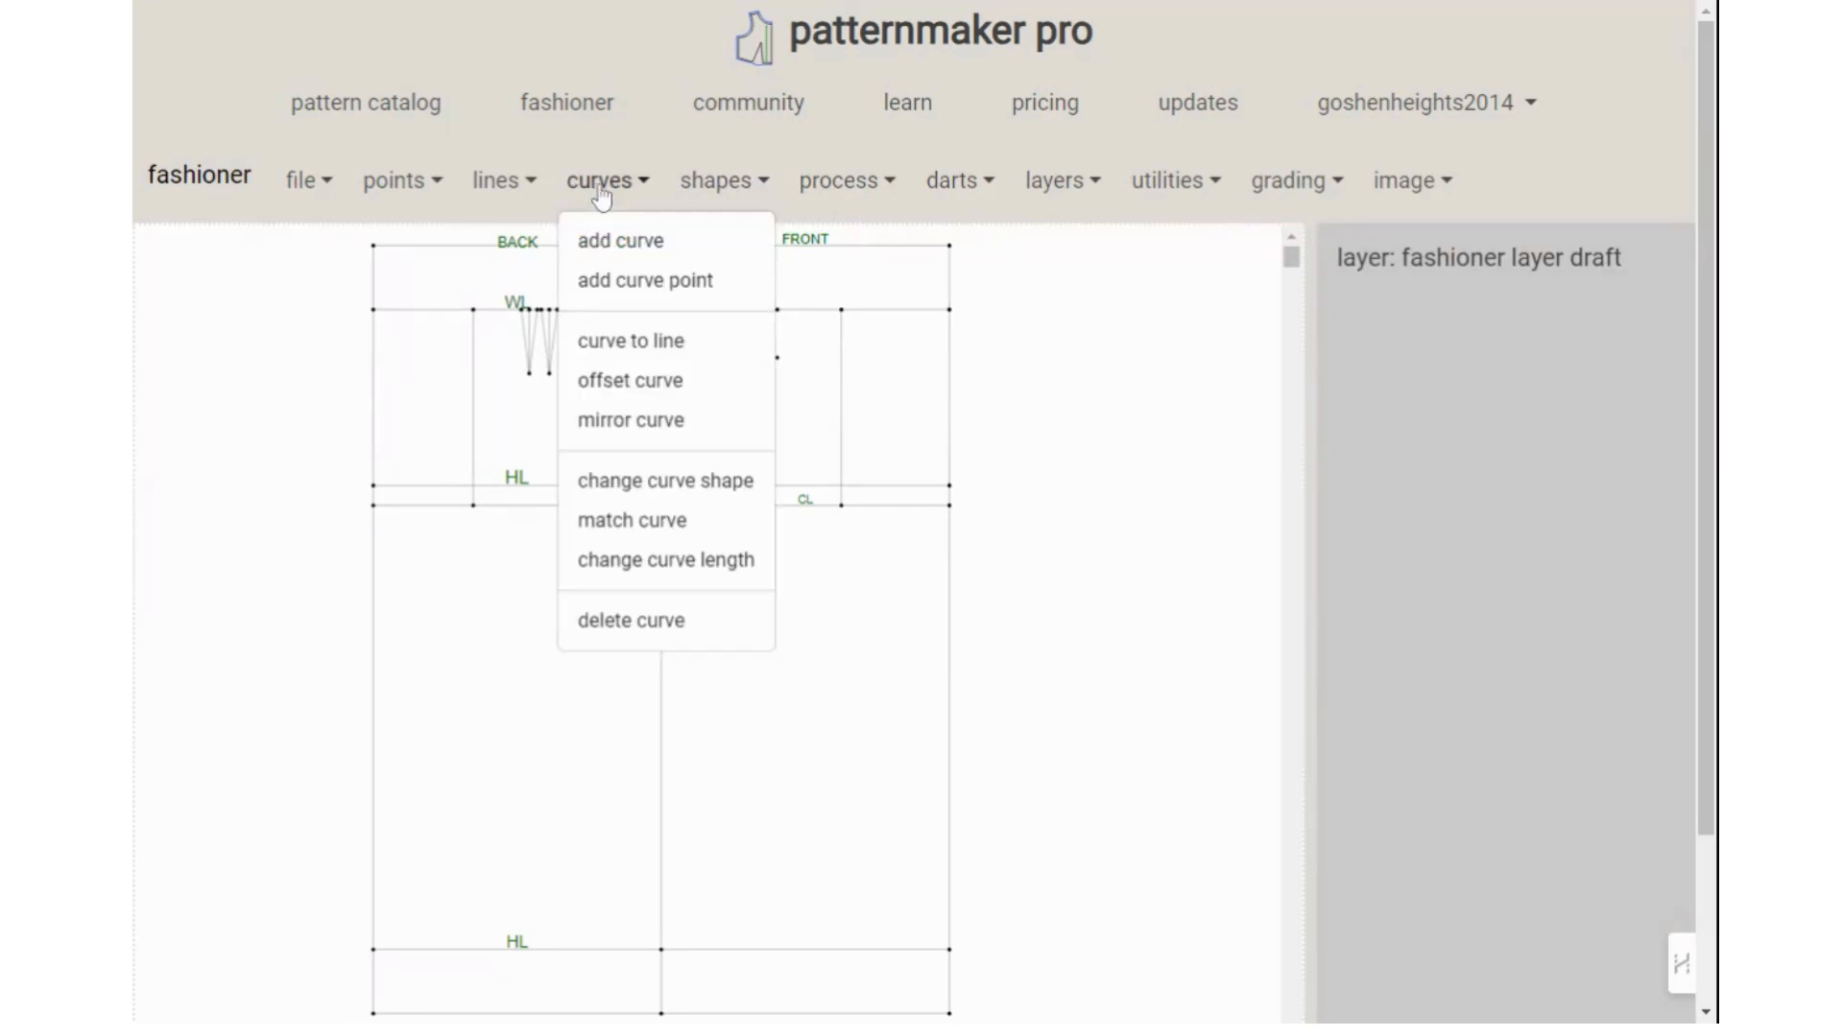
pyautogui.click(602, 245)
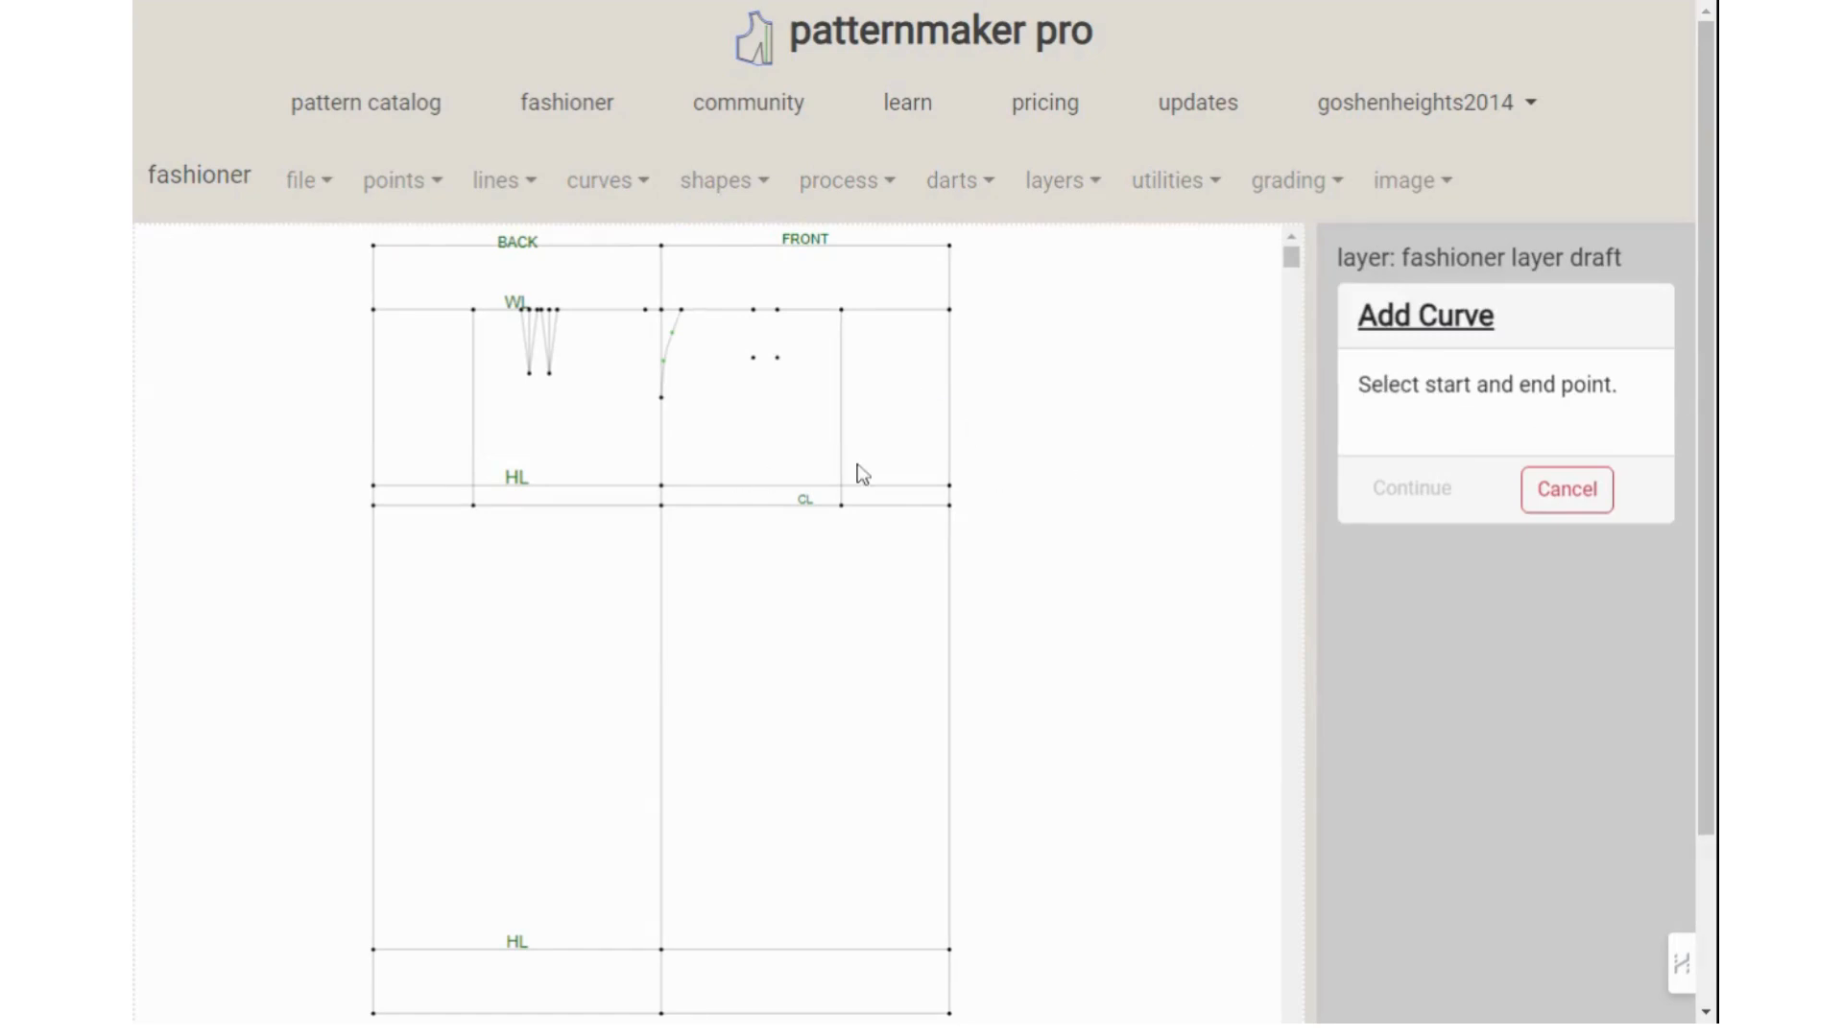
pyautogui.click(646, 310)
pyautogui.click(663, 399)
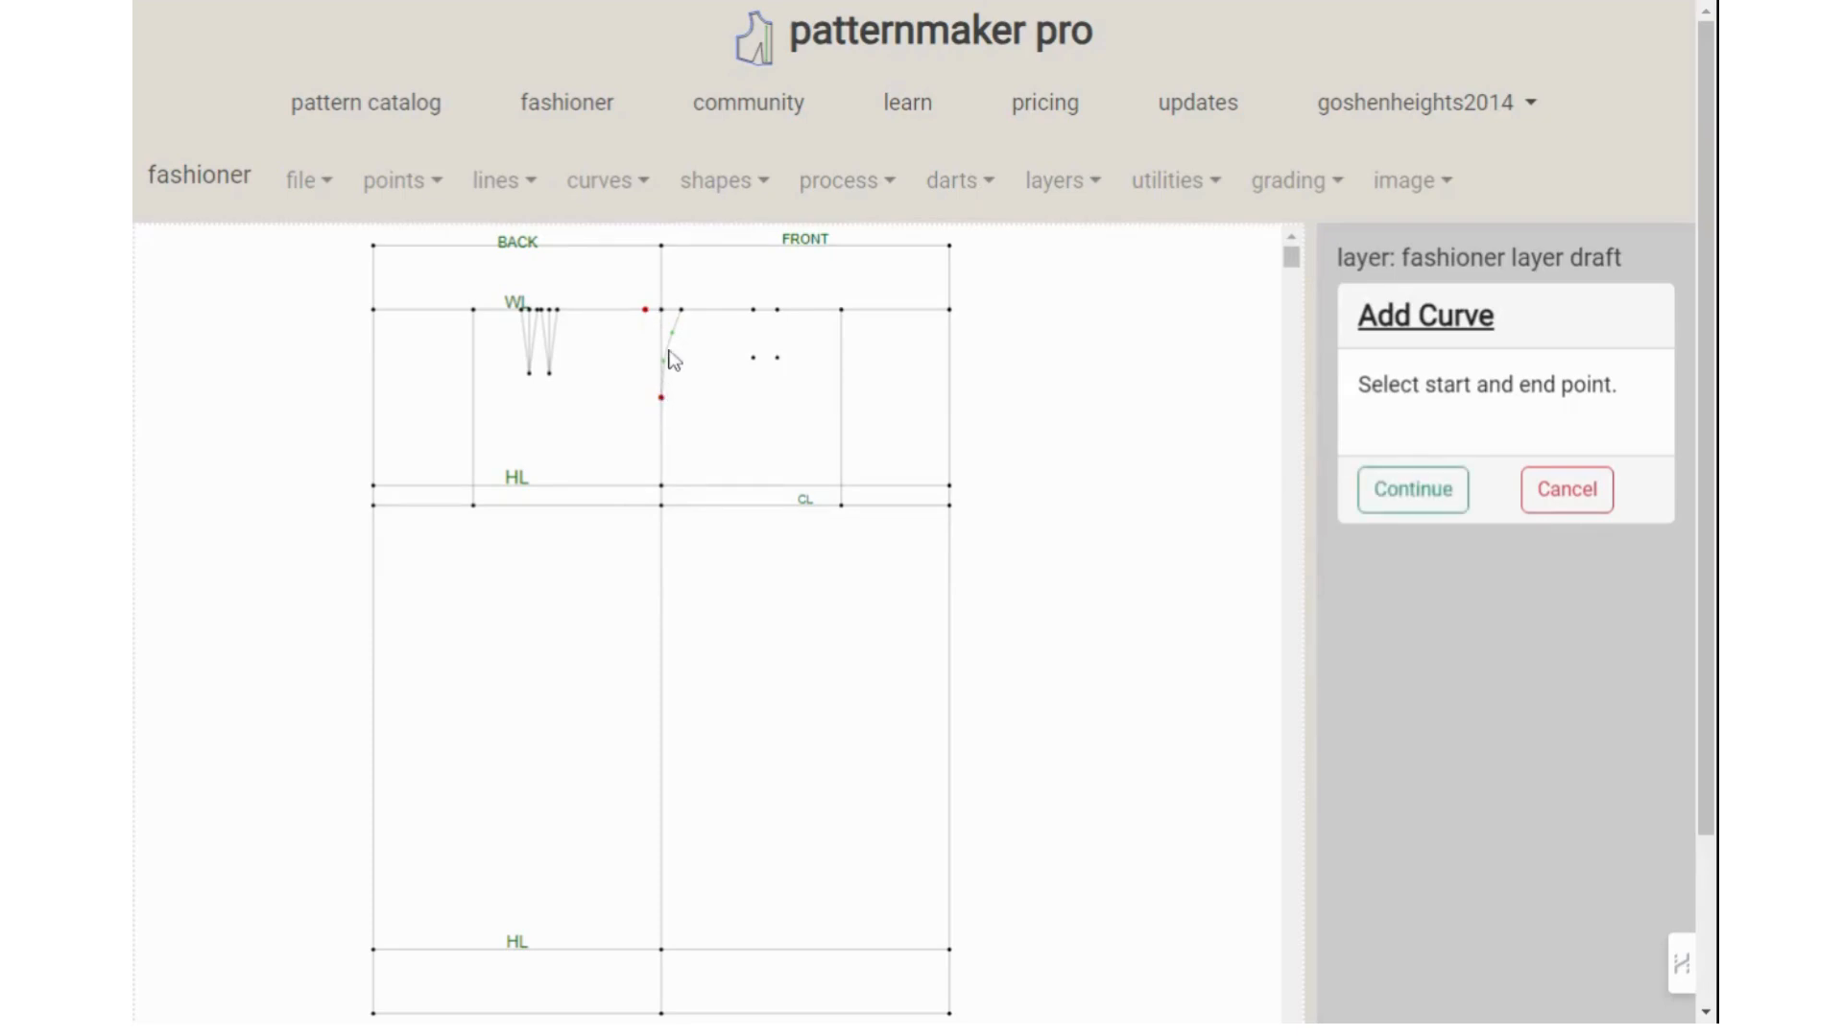
pyautogui.click(667, 313)
pyautogui.click(1432, 504)
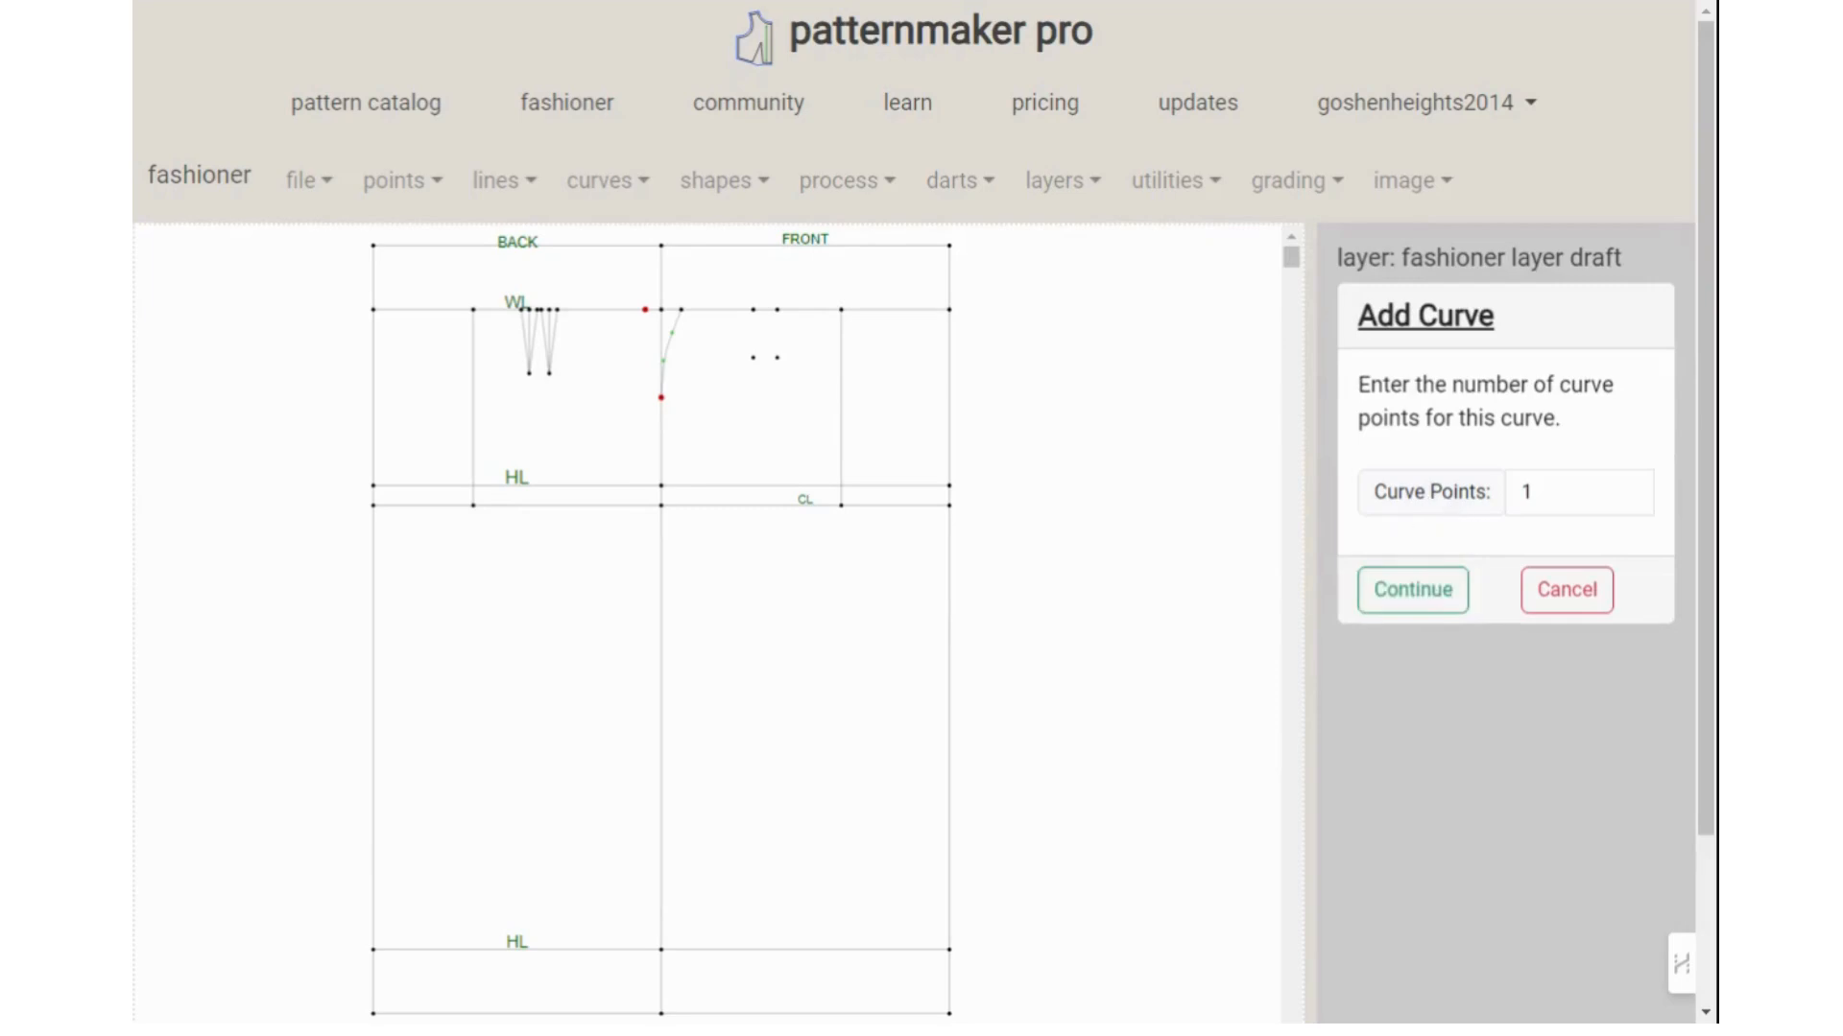
pyautogui.click(1629, 485)
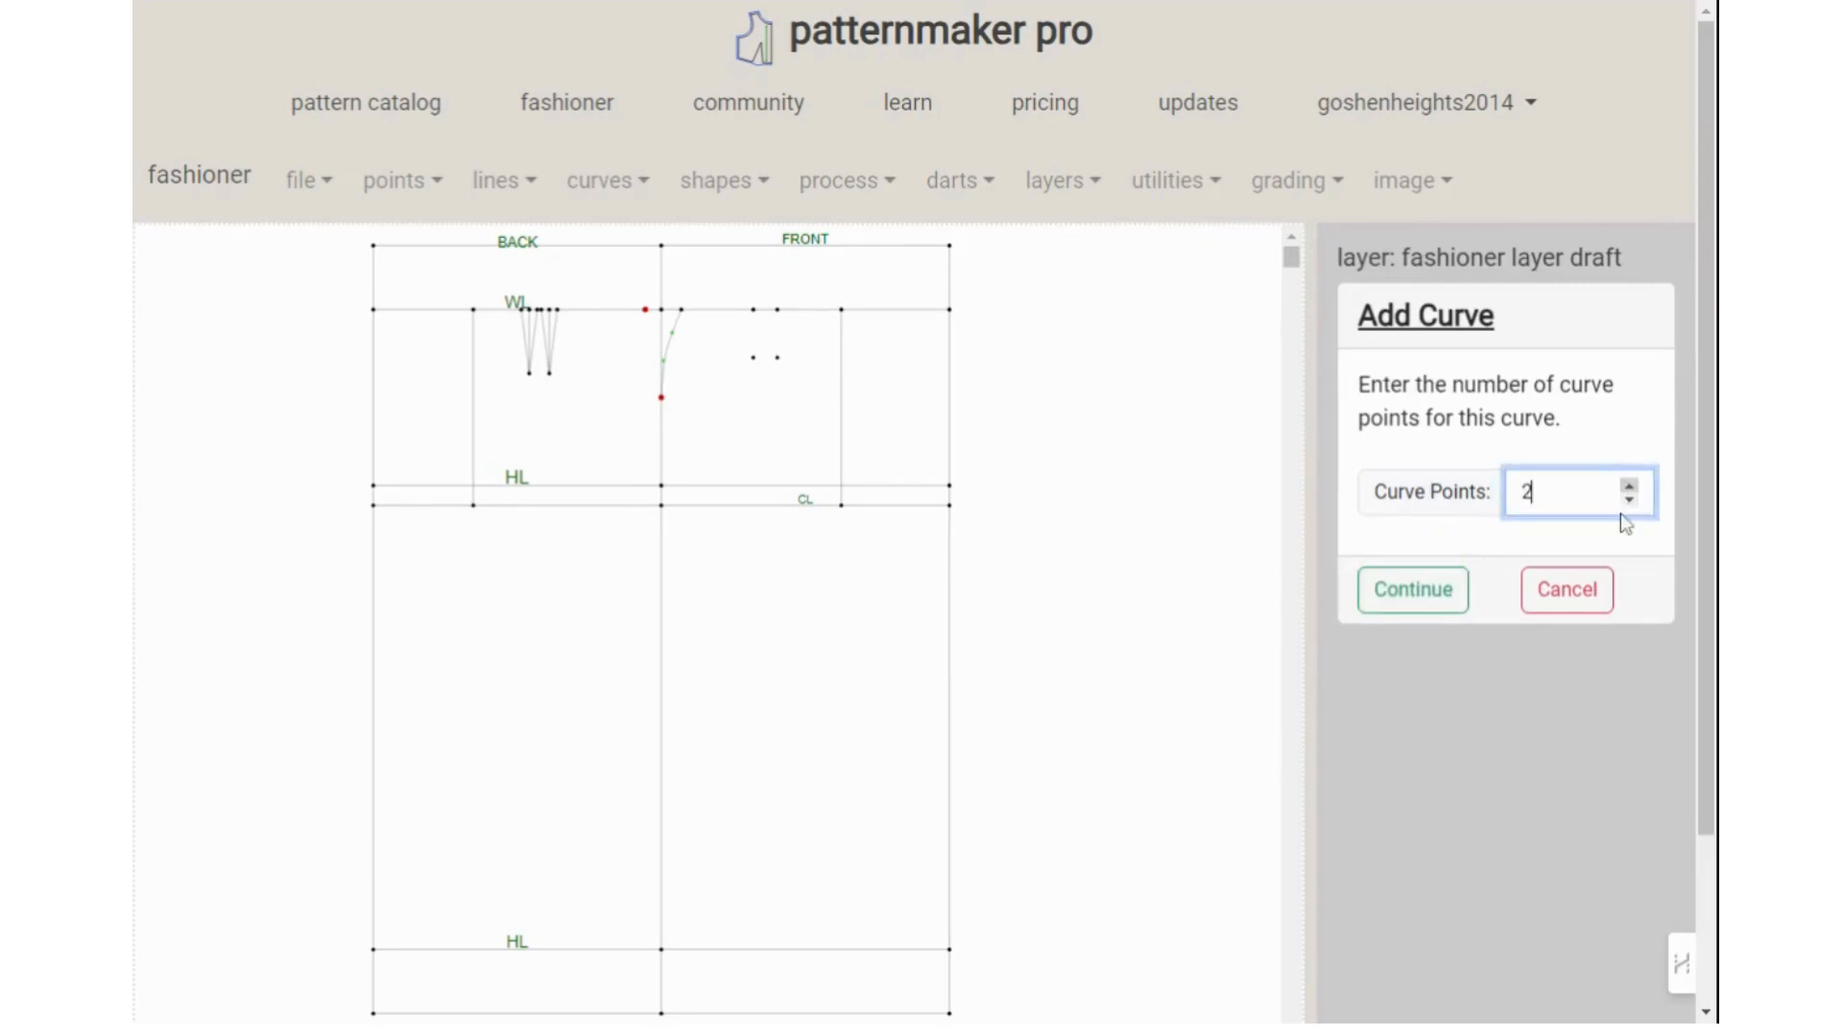
pyautogui.click(1430, 595)
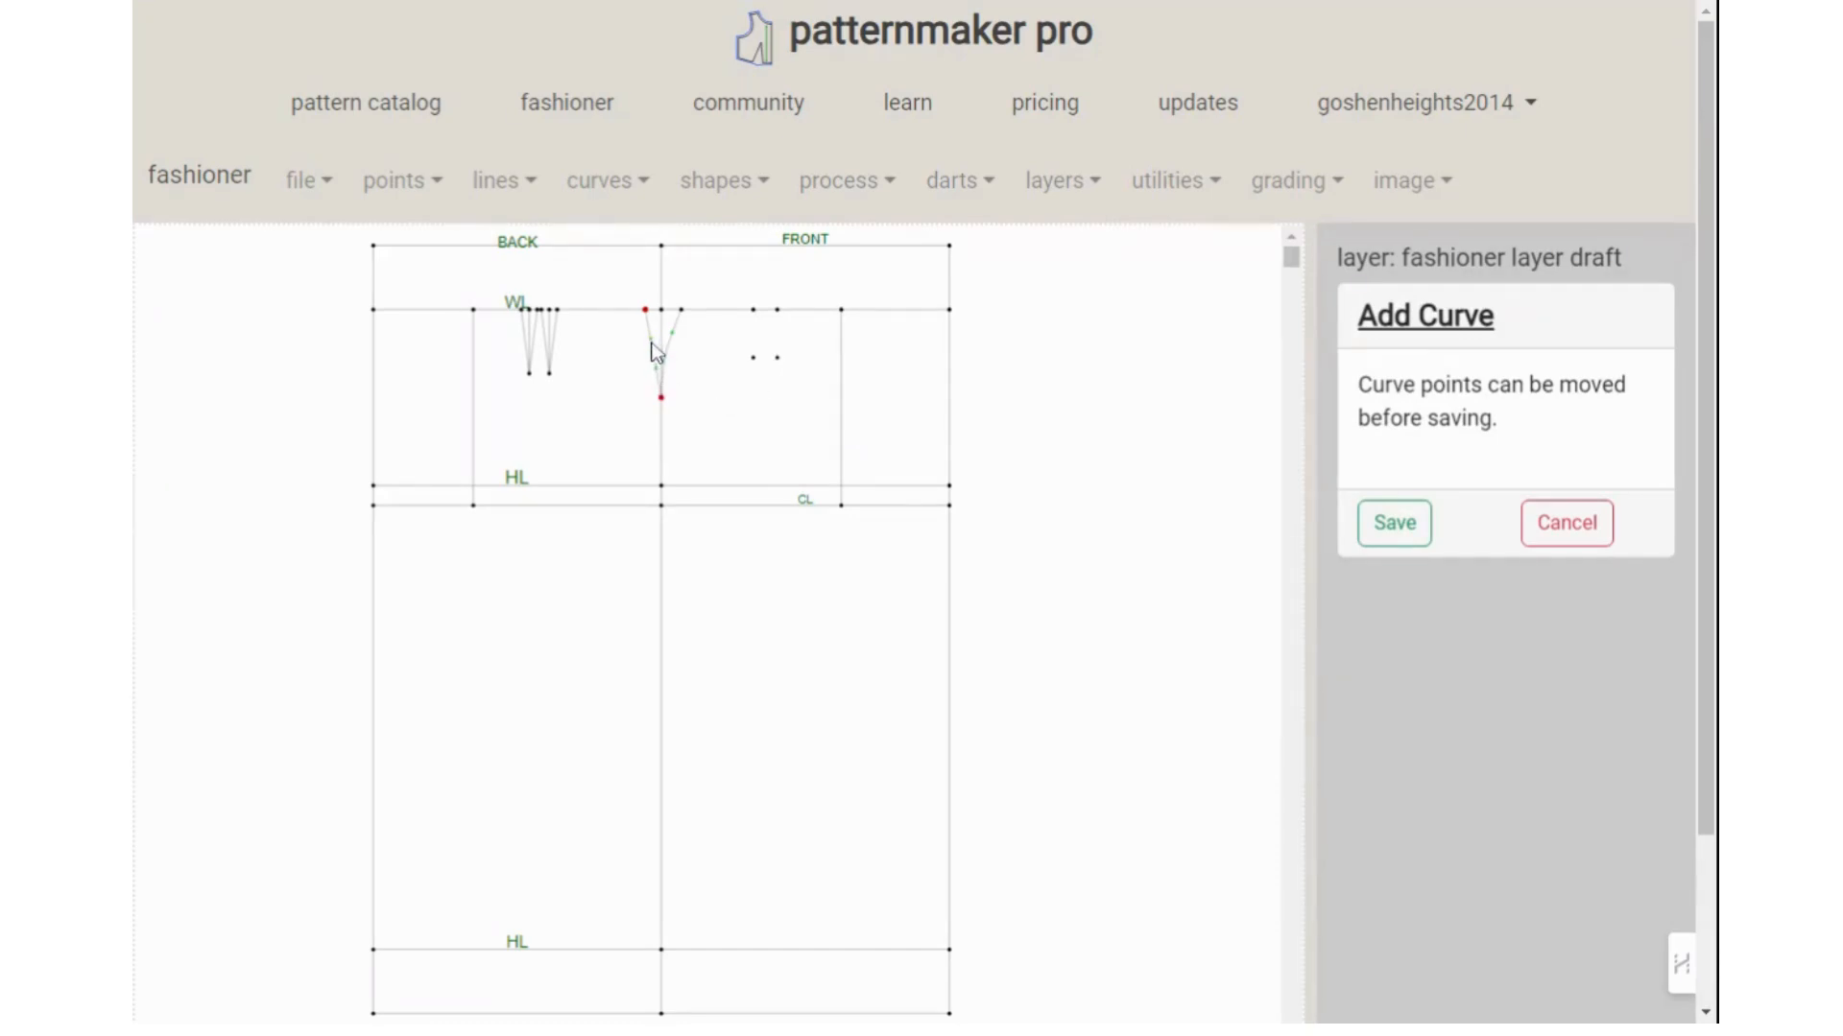
# Reposition the lower curve point of the new back side-seam curve toward the center vertical line and save the curve
pyautogui.moveTo(654, 339); pyautogui.dragTo(660, 367)
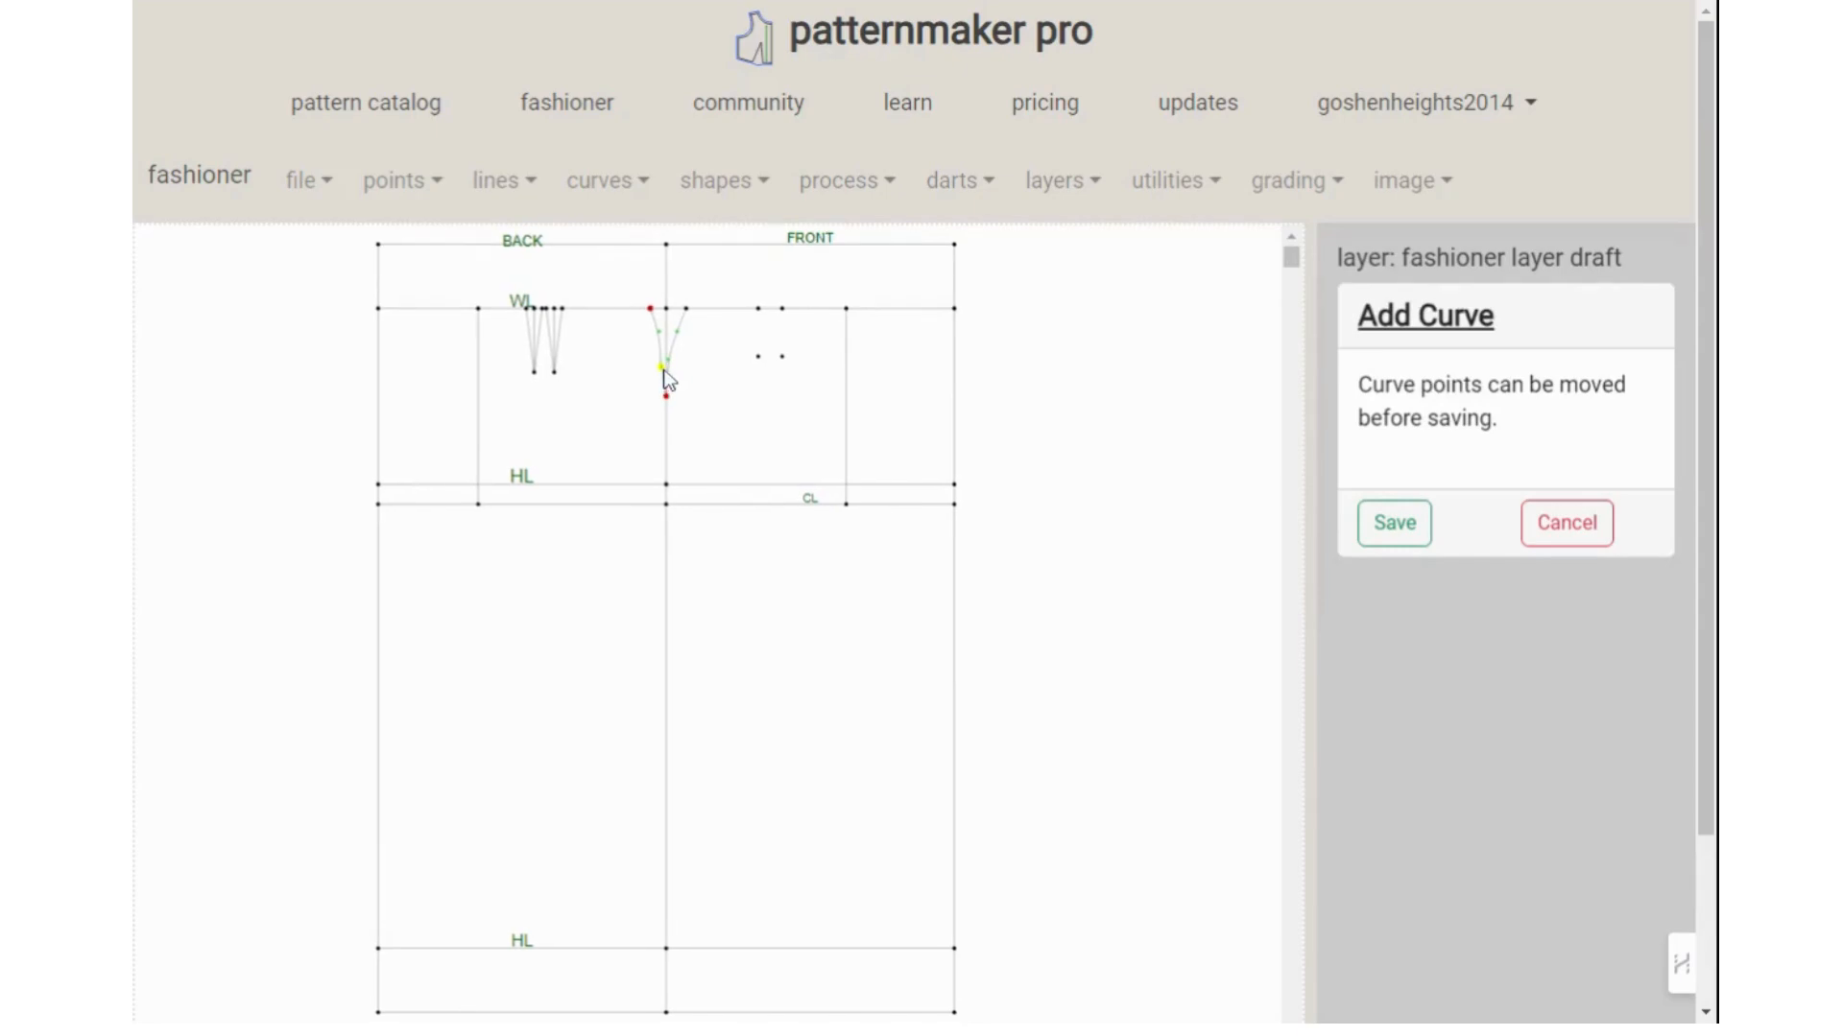
pyautogui.moveTo(662, 369); pyautogui.dragTo(667, 362)
pyautogui.click(1407, 527)
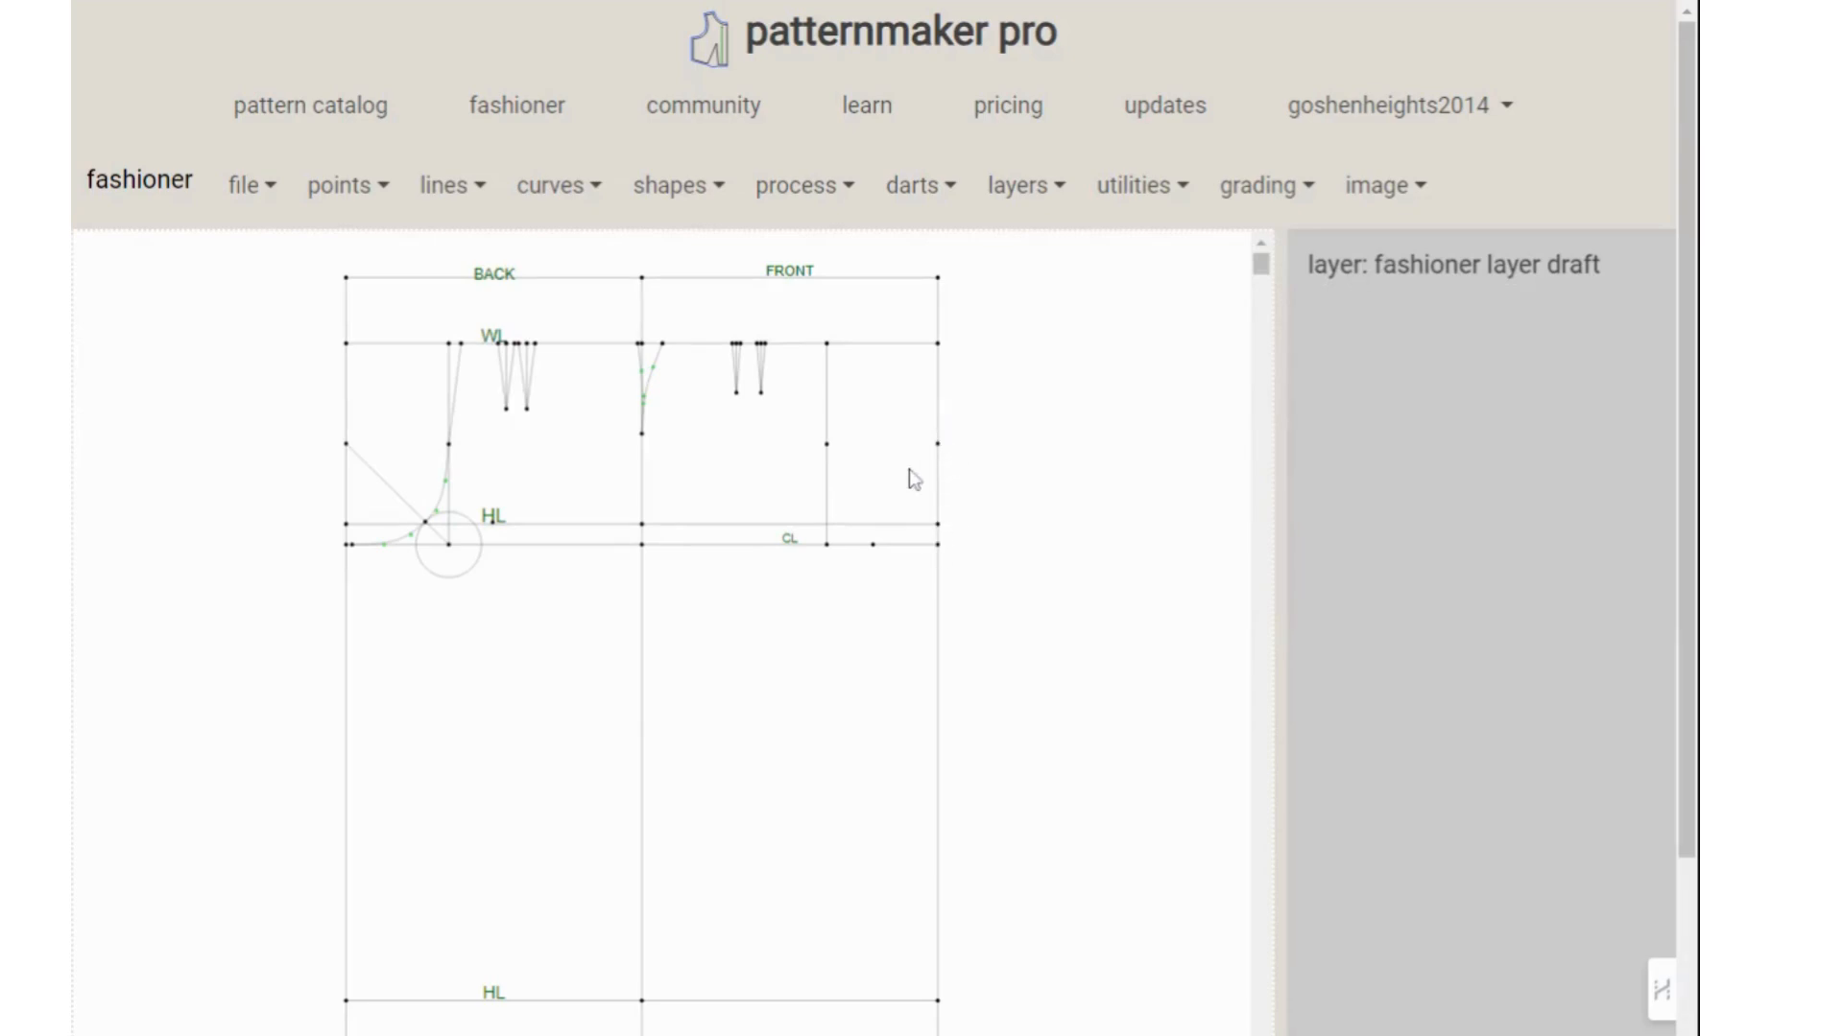
# Add a diagonal line from the front inner vertical line's lower end on the crotch line to the midpoint on the outer front edge
pyautogui.click(460, 200)
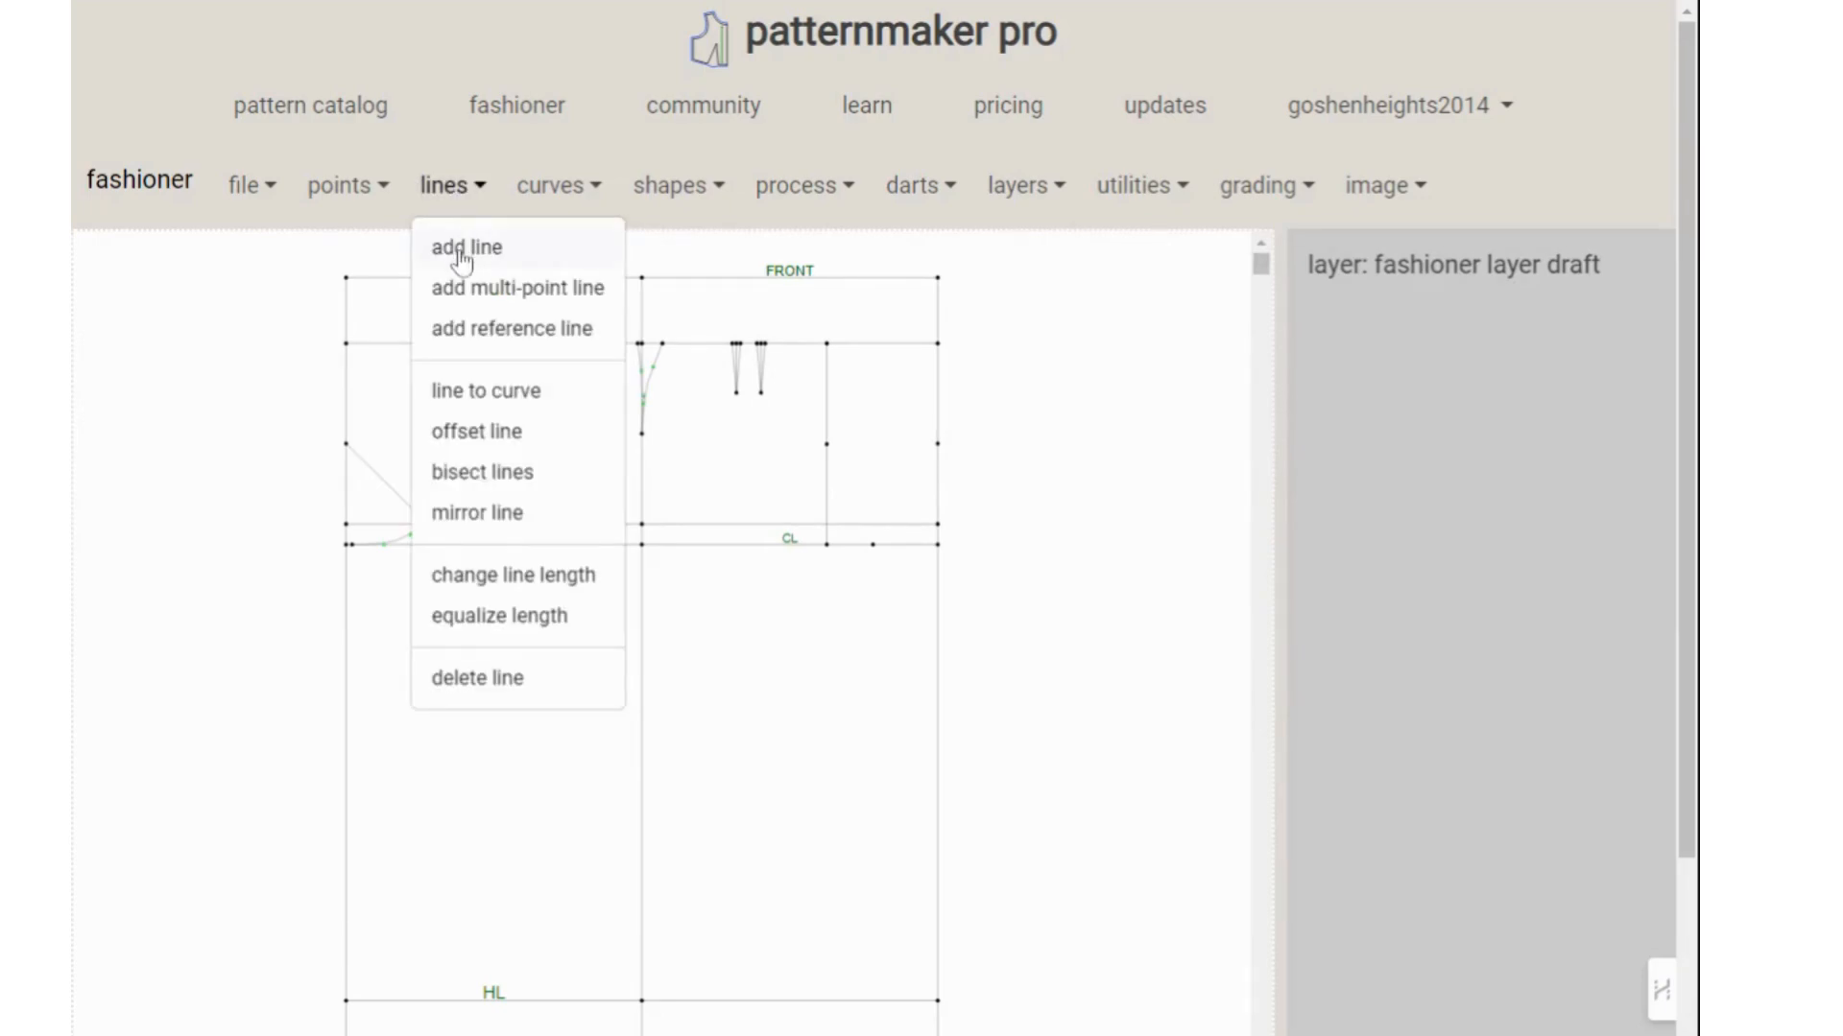
pyautogui.click(468, 248)
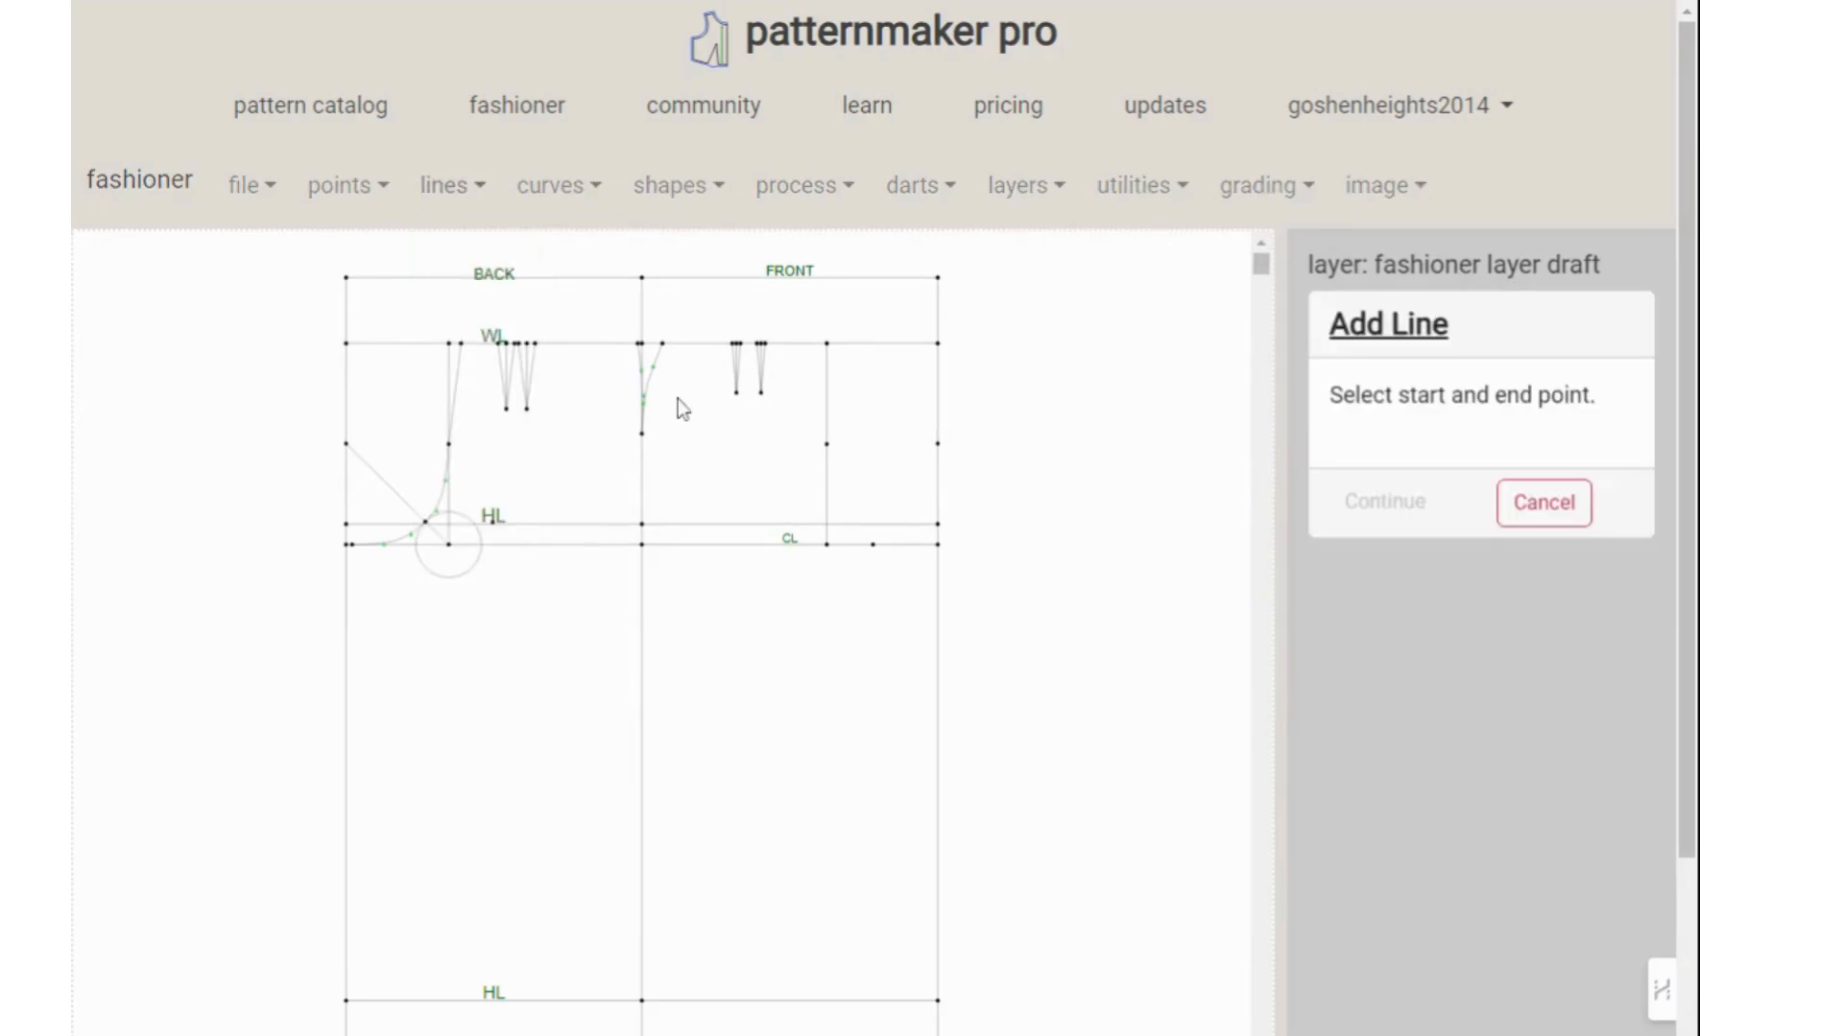
pyautogui.click(828, 546)
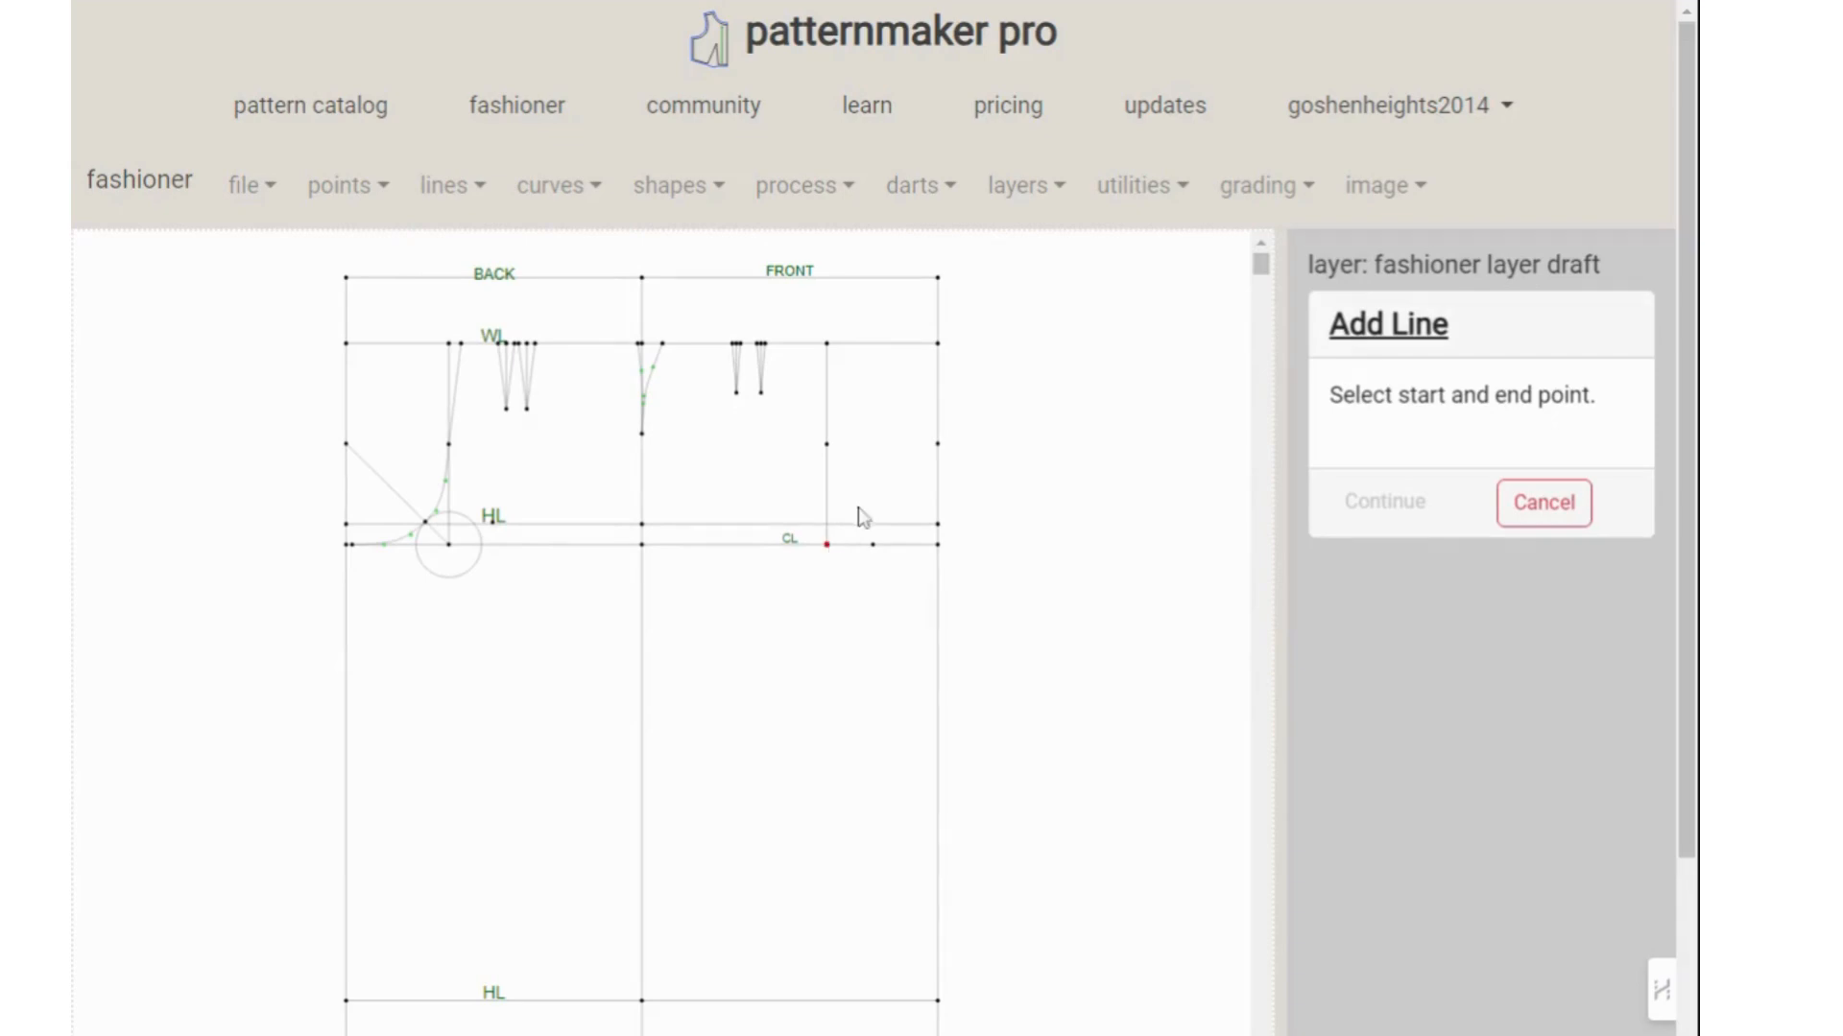
pyautogui.click(937, 444)
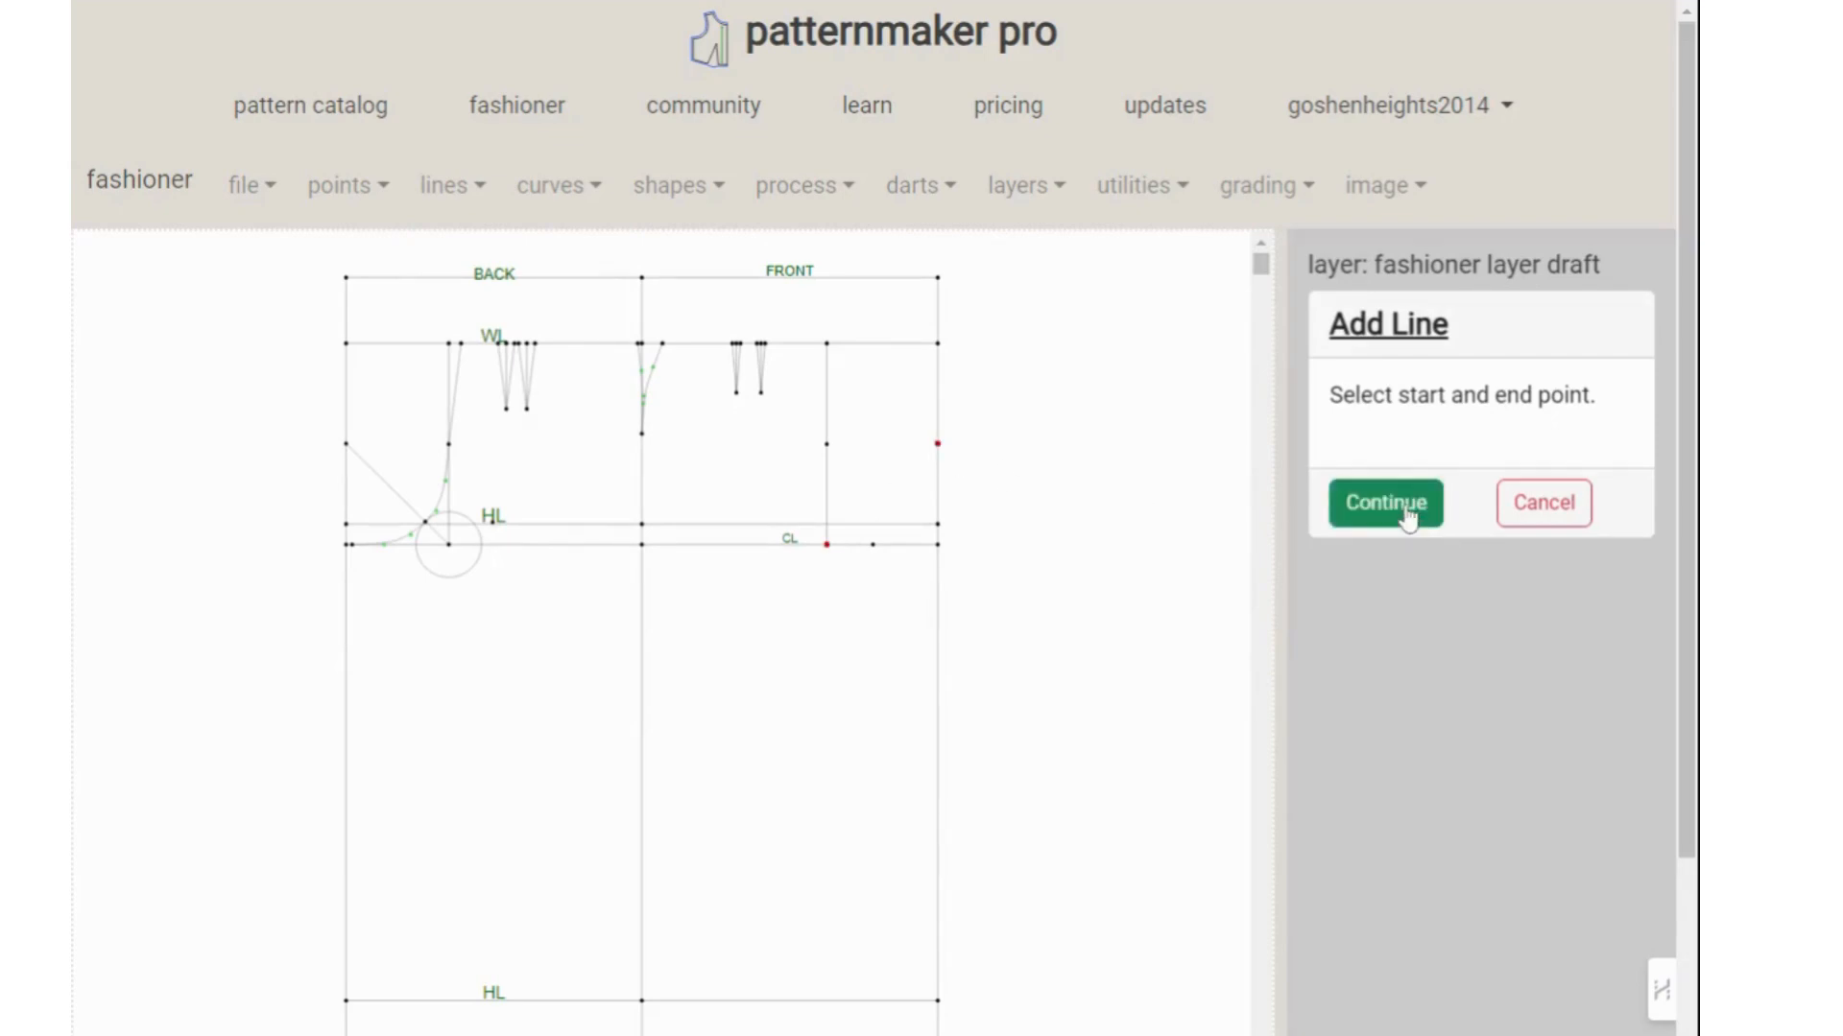
pyautogui.click(1407, 512)
pyautogui.click(1368, 470)
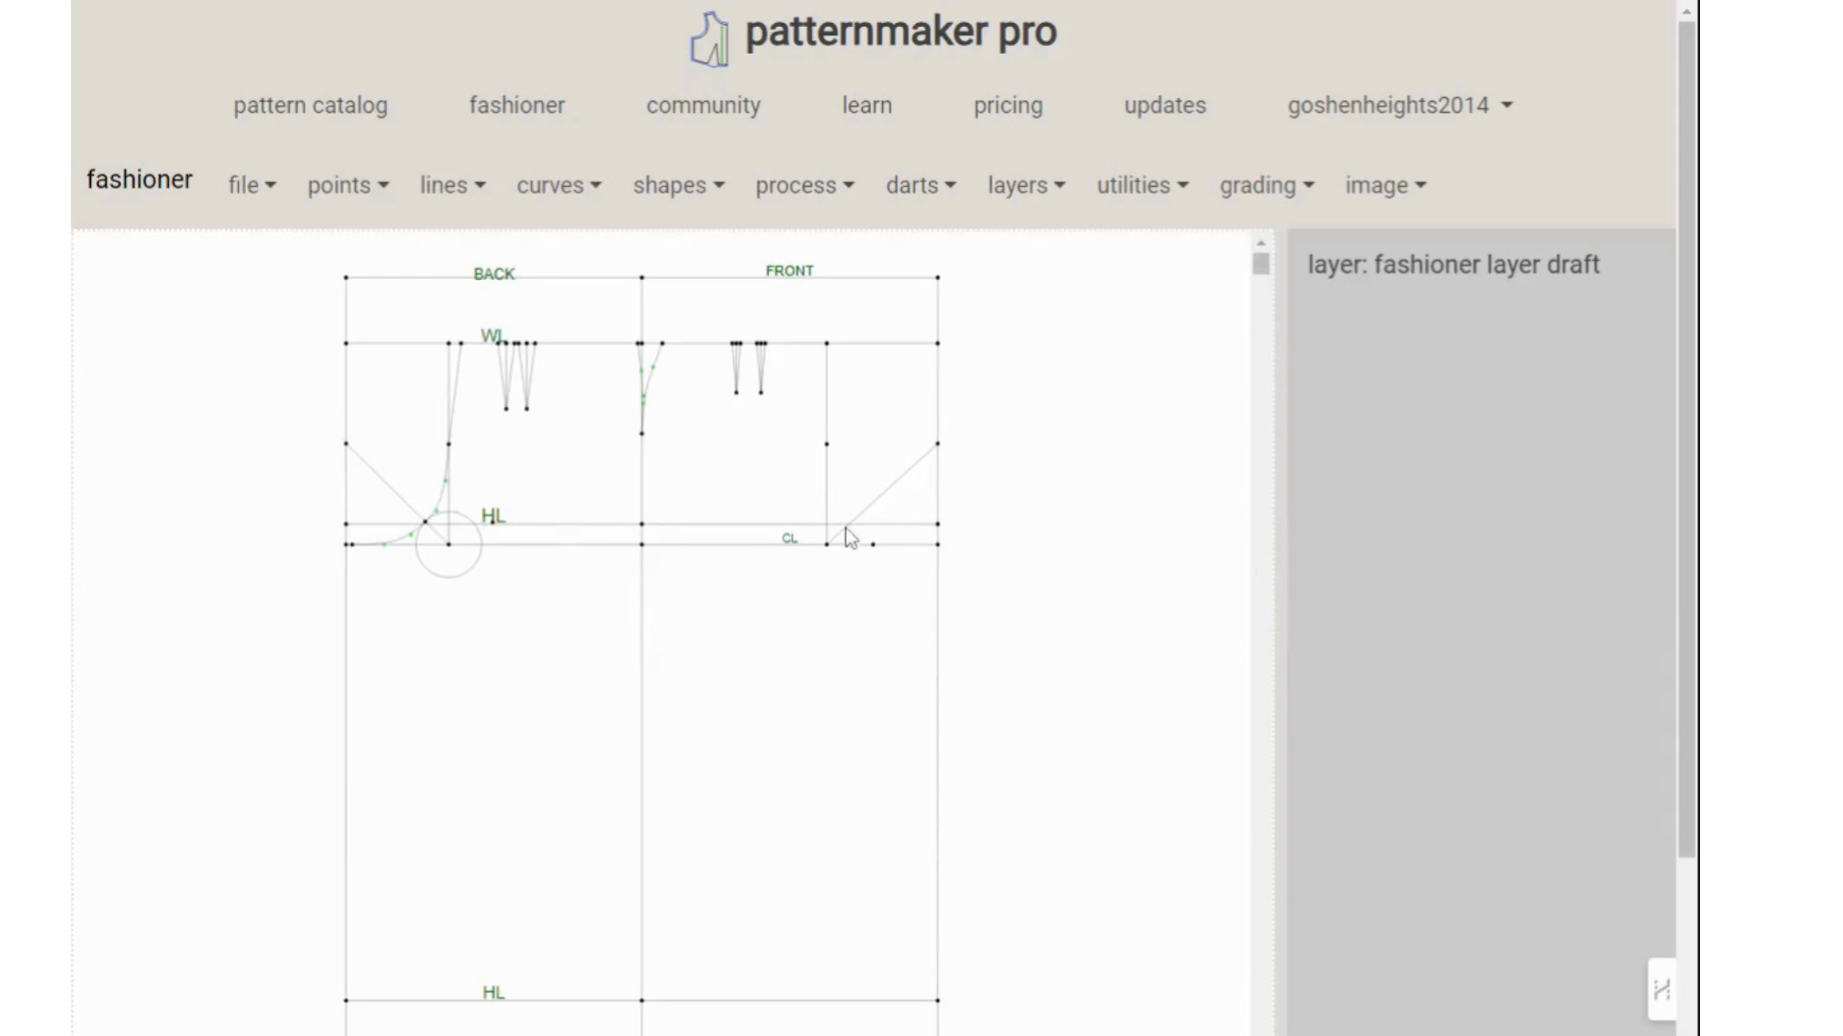
# Add a circle with a 1.5 inch radius centered where the front inner vertical line meets the crotch line
pyautogui.click(826, 544)
pyautogui.click(872, 544)
pyautogui.click(677, 186)
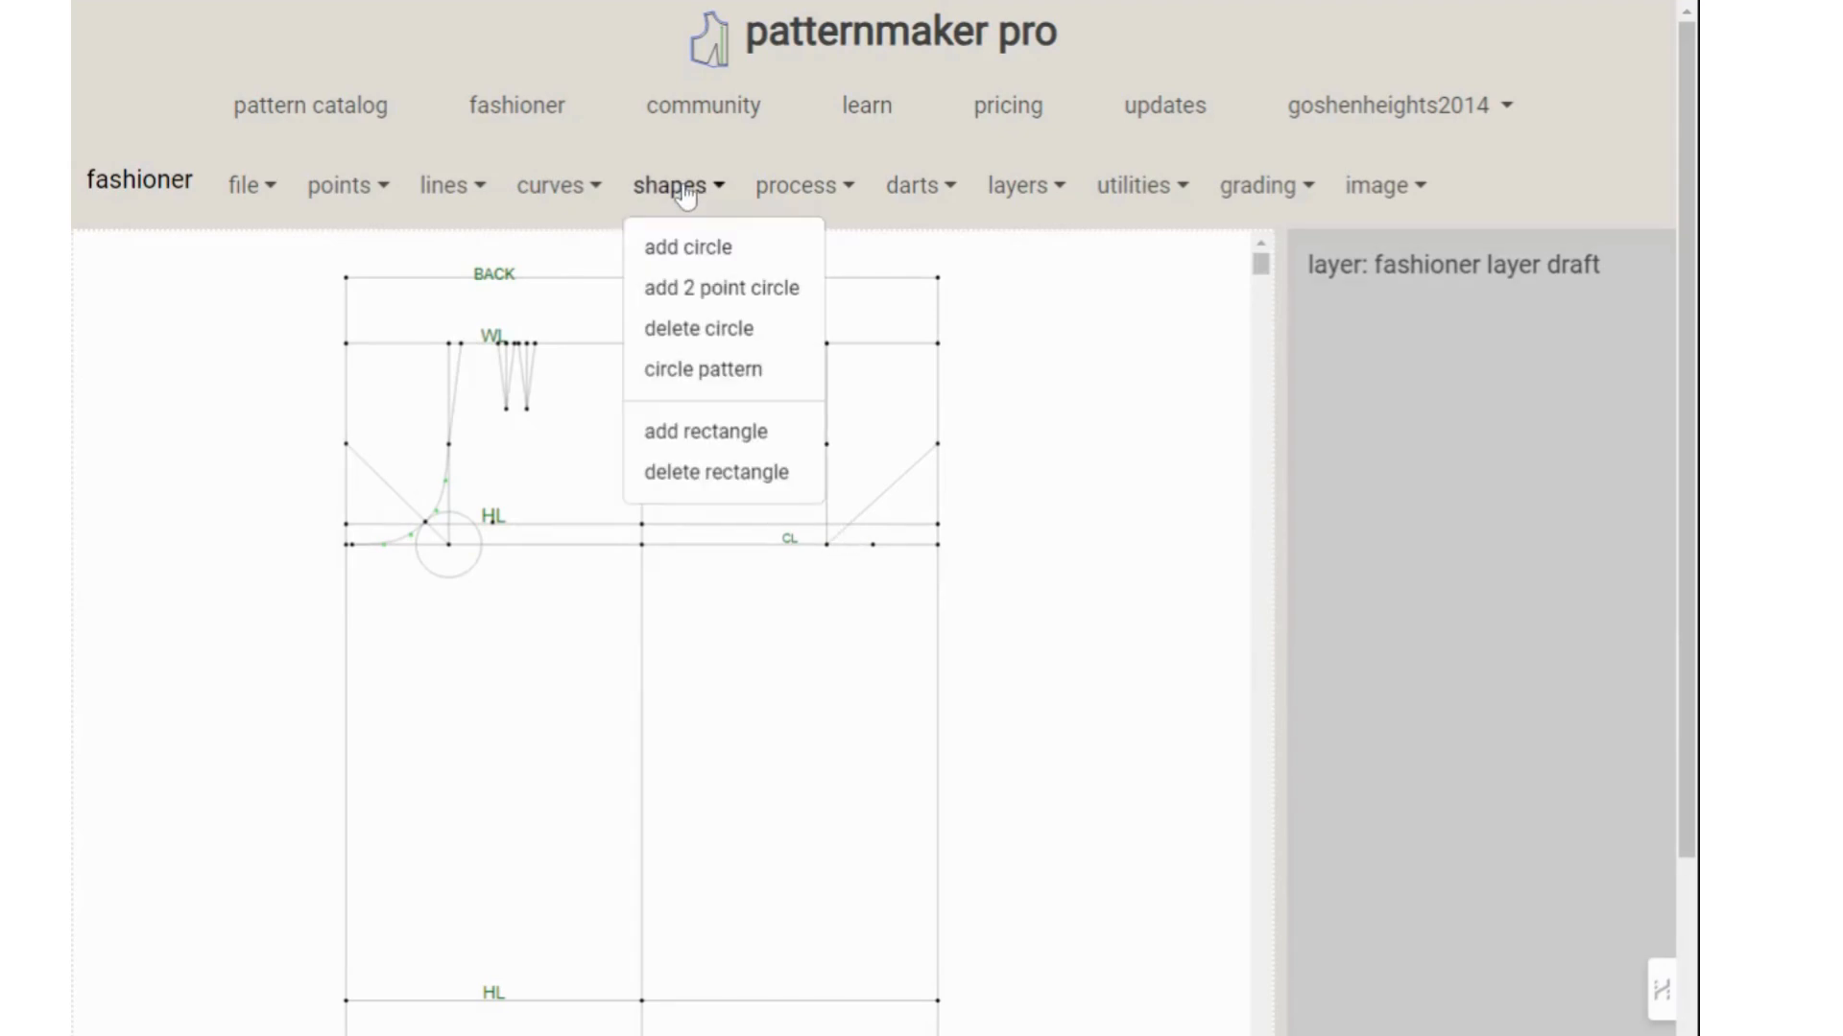
pyautogui.click(687, 251)
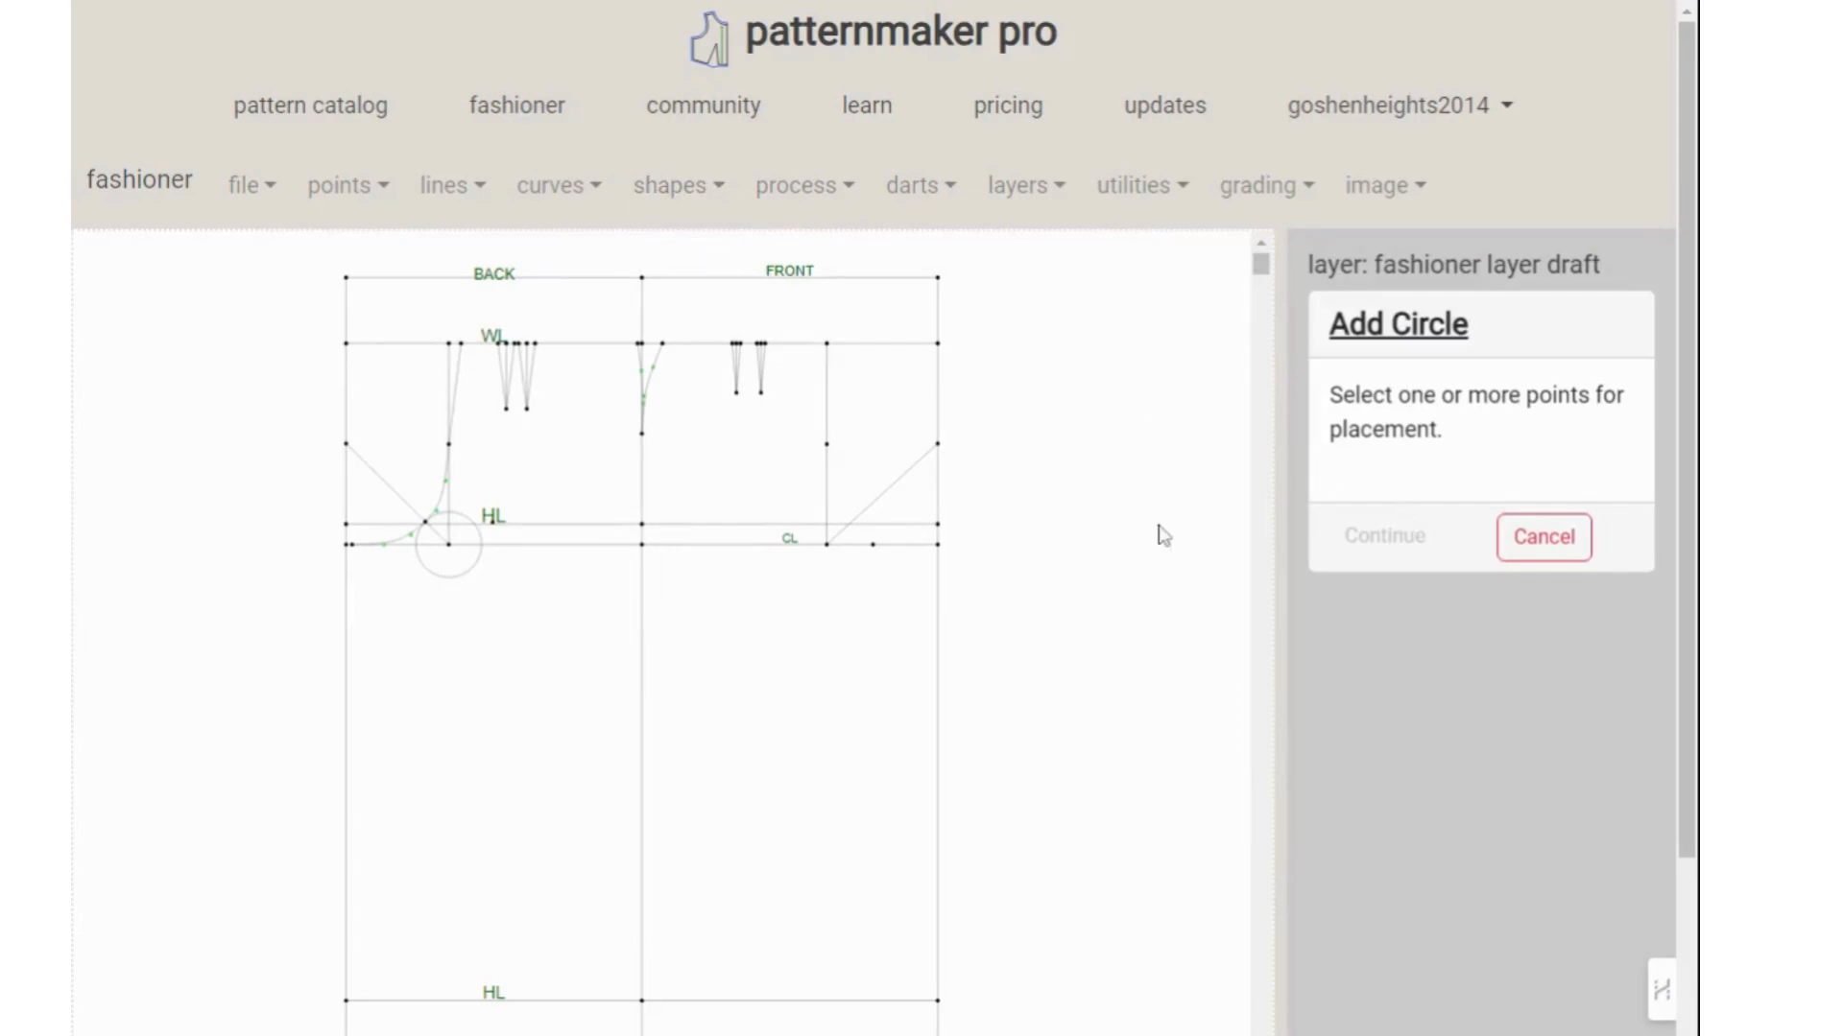
pyautogui.click(826, 545)
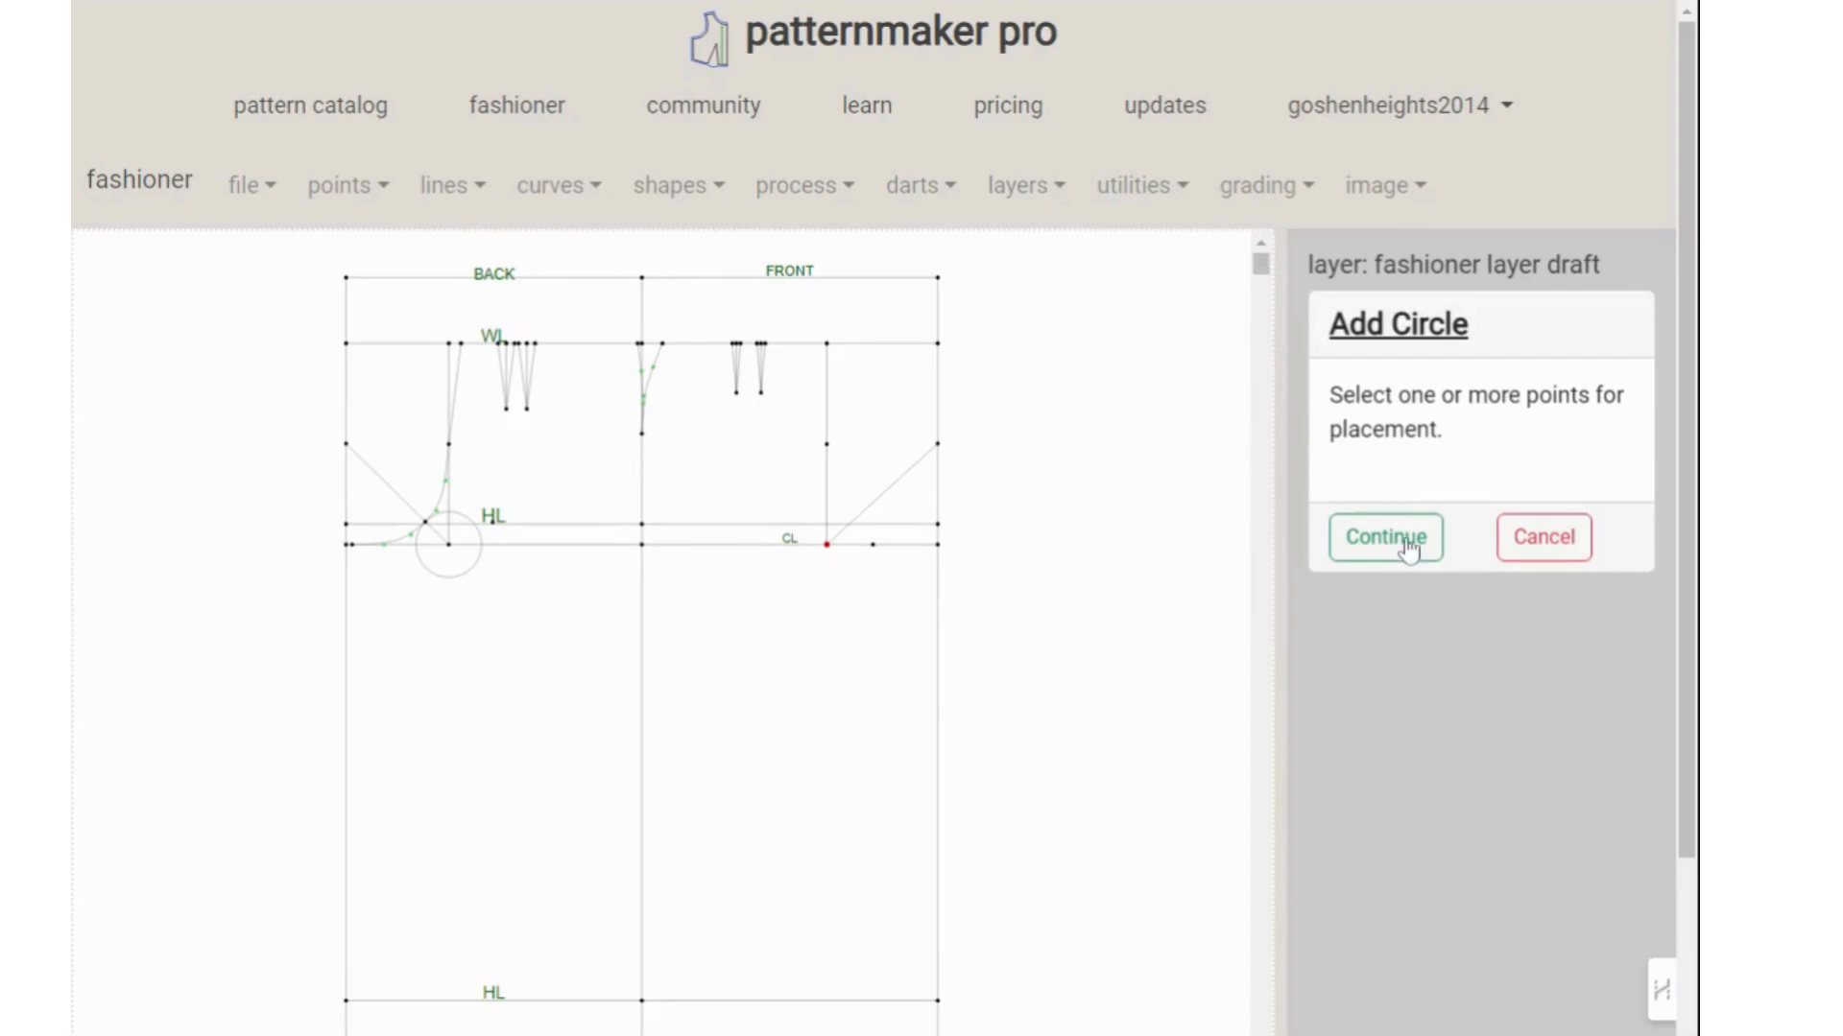
pyautogui.click(1397, 539)
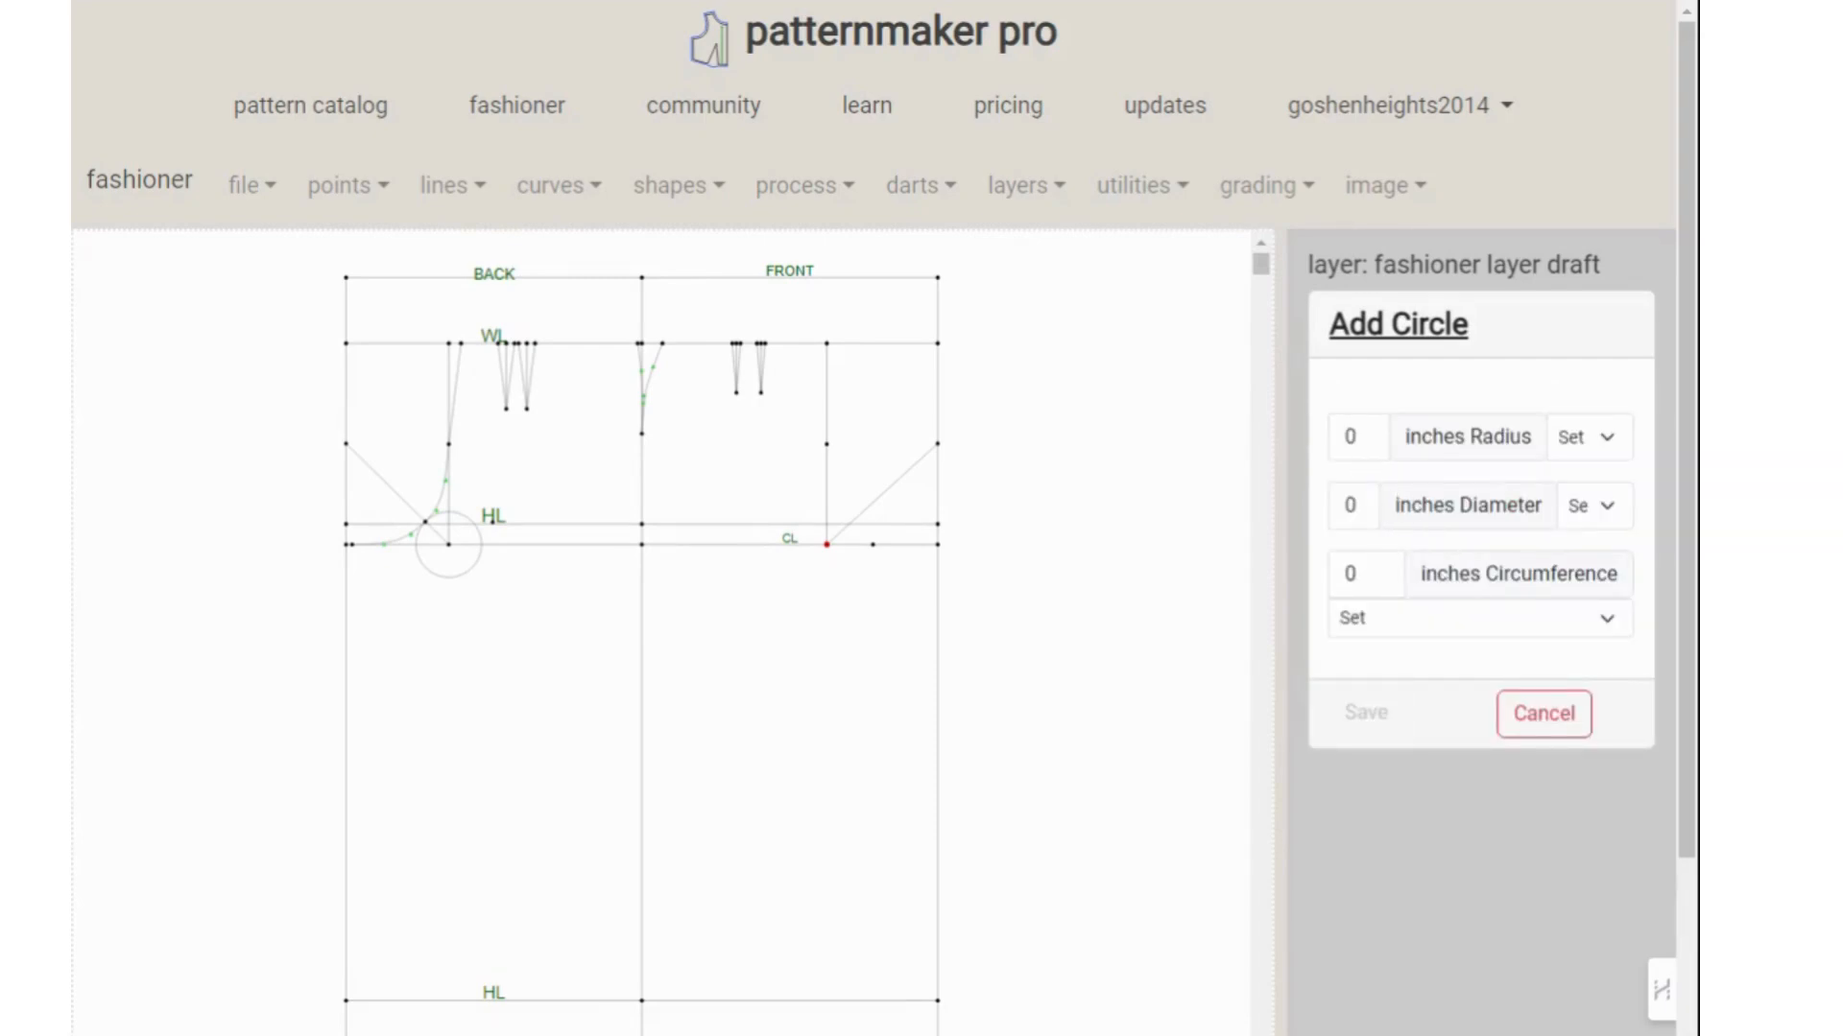
pyautogui.click(1357, 436)
pyautogui.press('BackSpace')
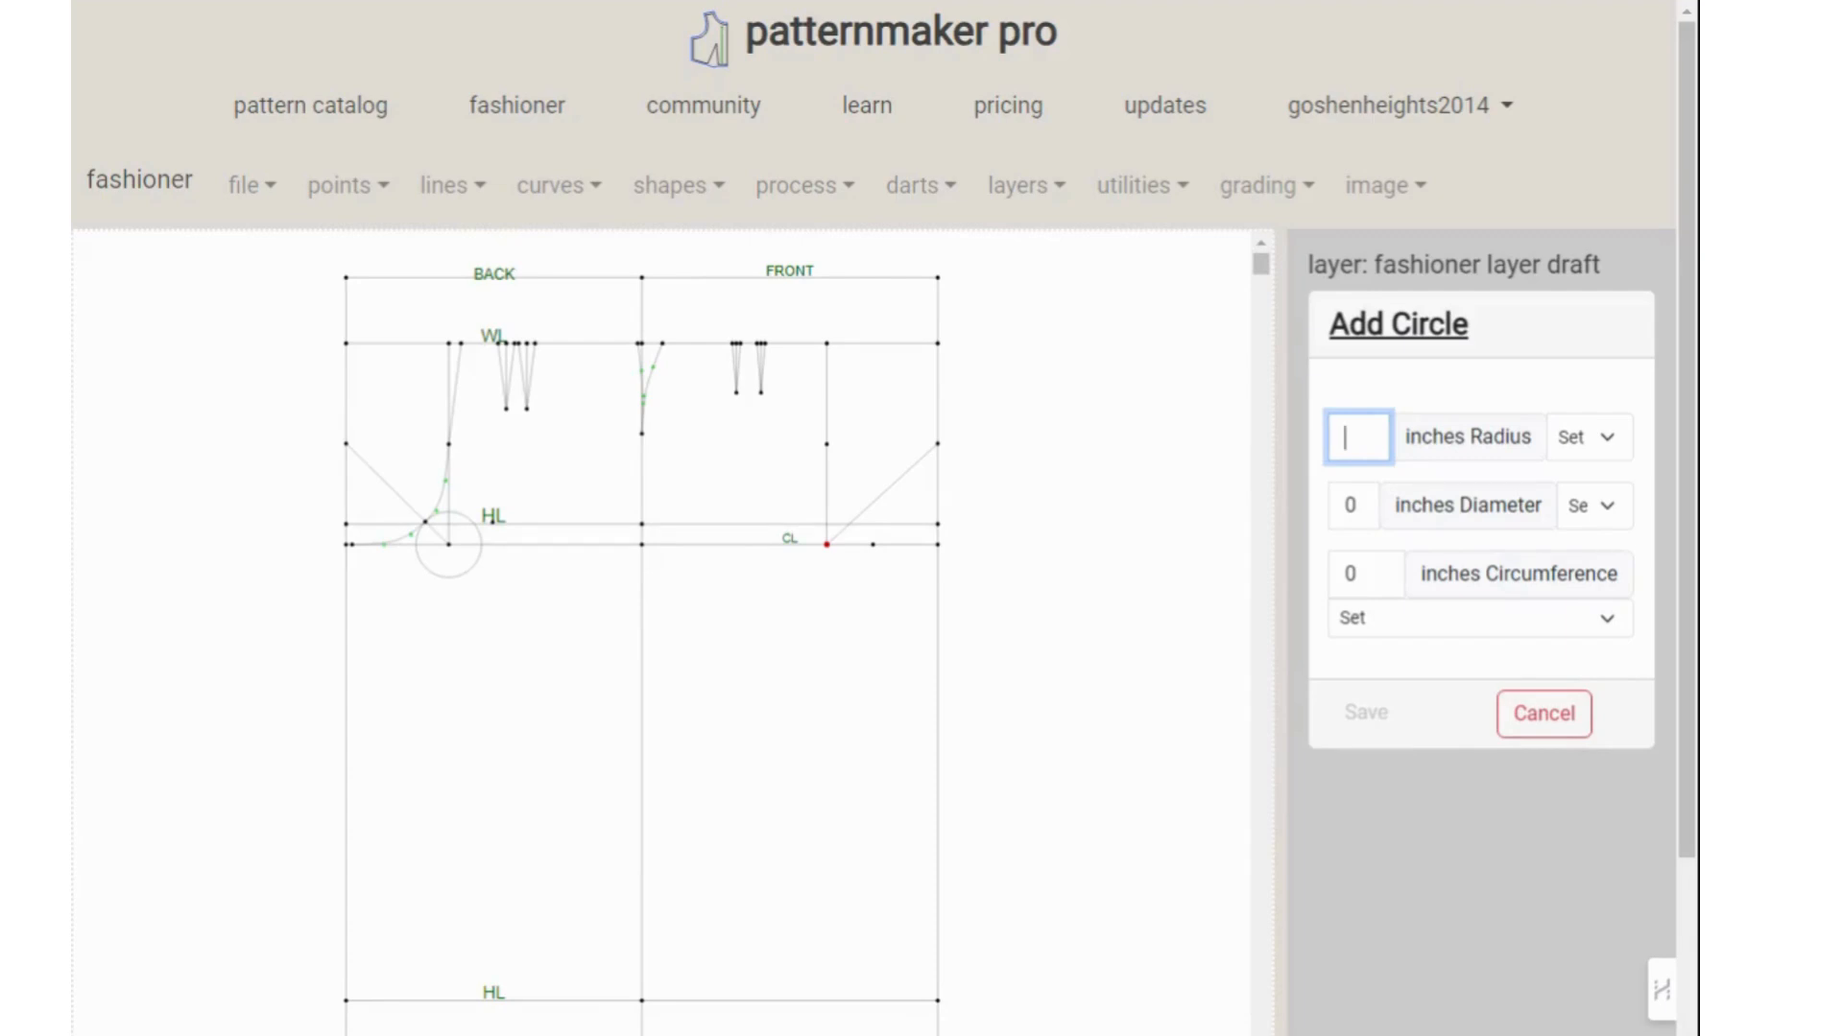
pyautogui.write('1')
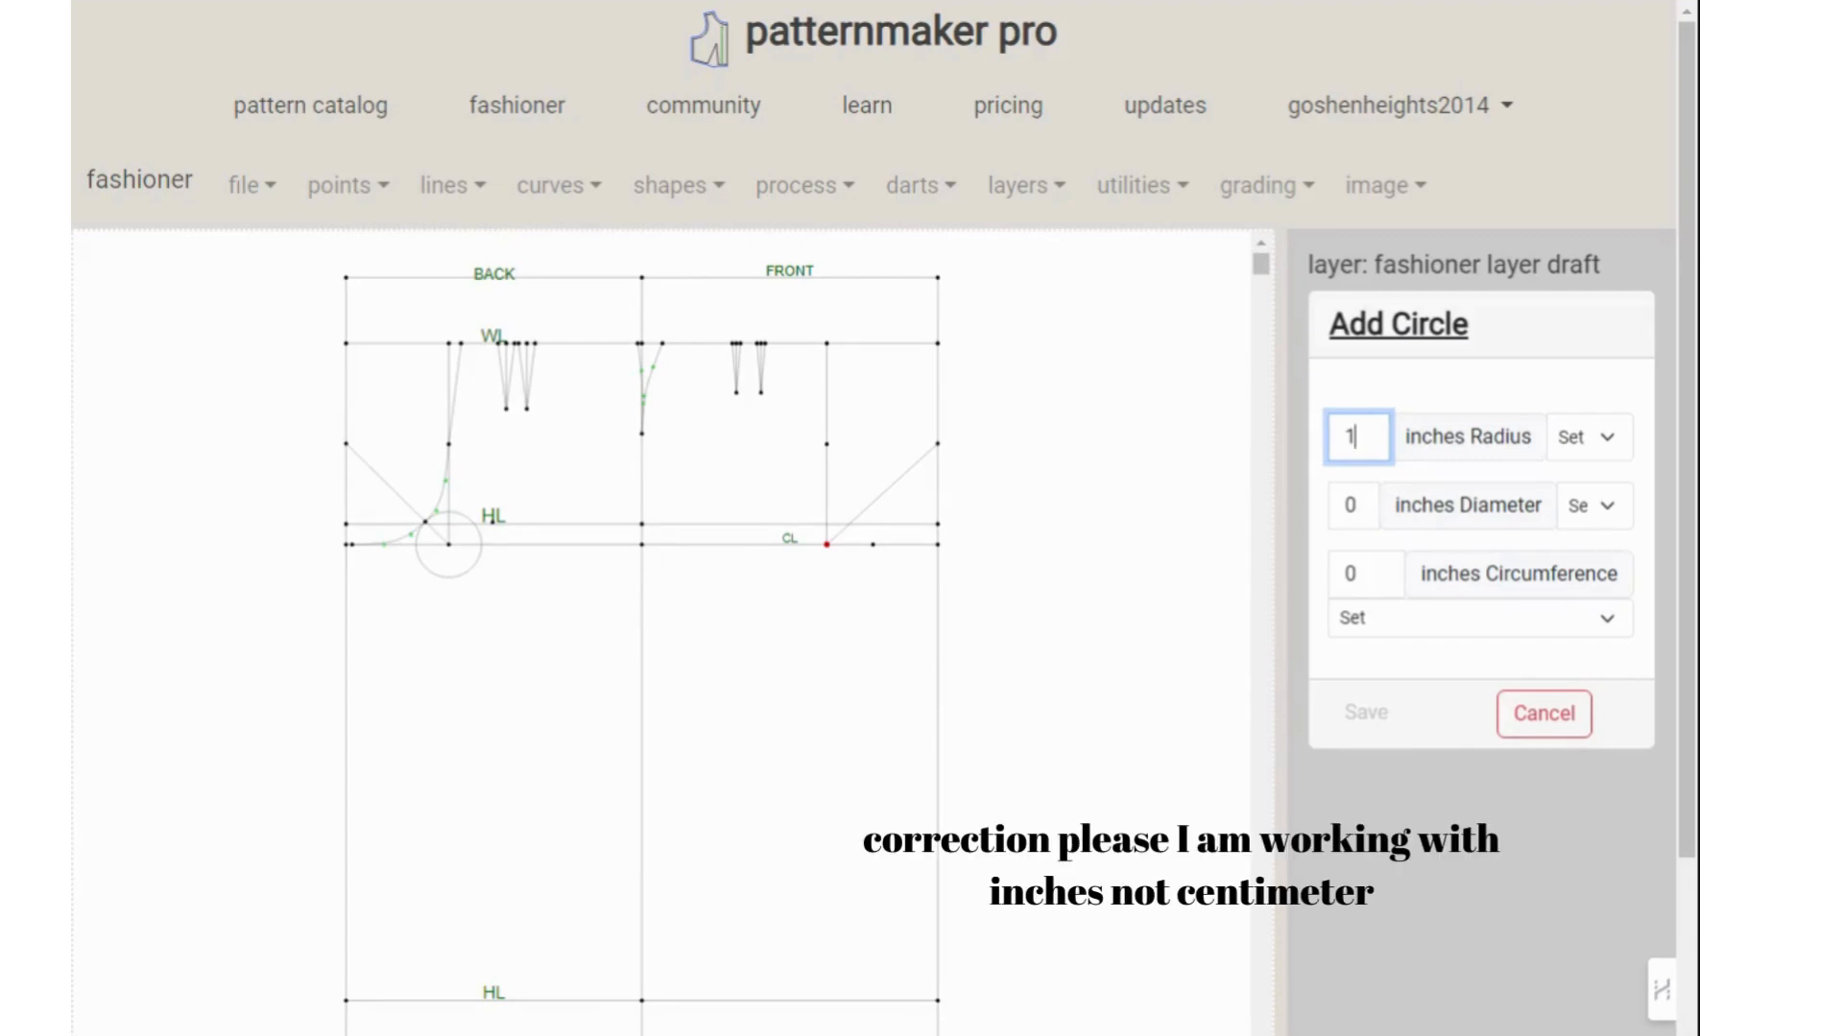
pyautogui.write('.50')
pyautogui.click(1379, 499)
pyautogui.write('3.')
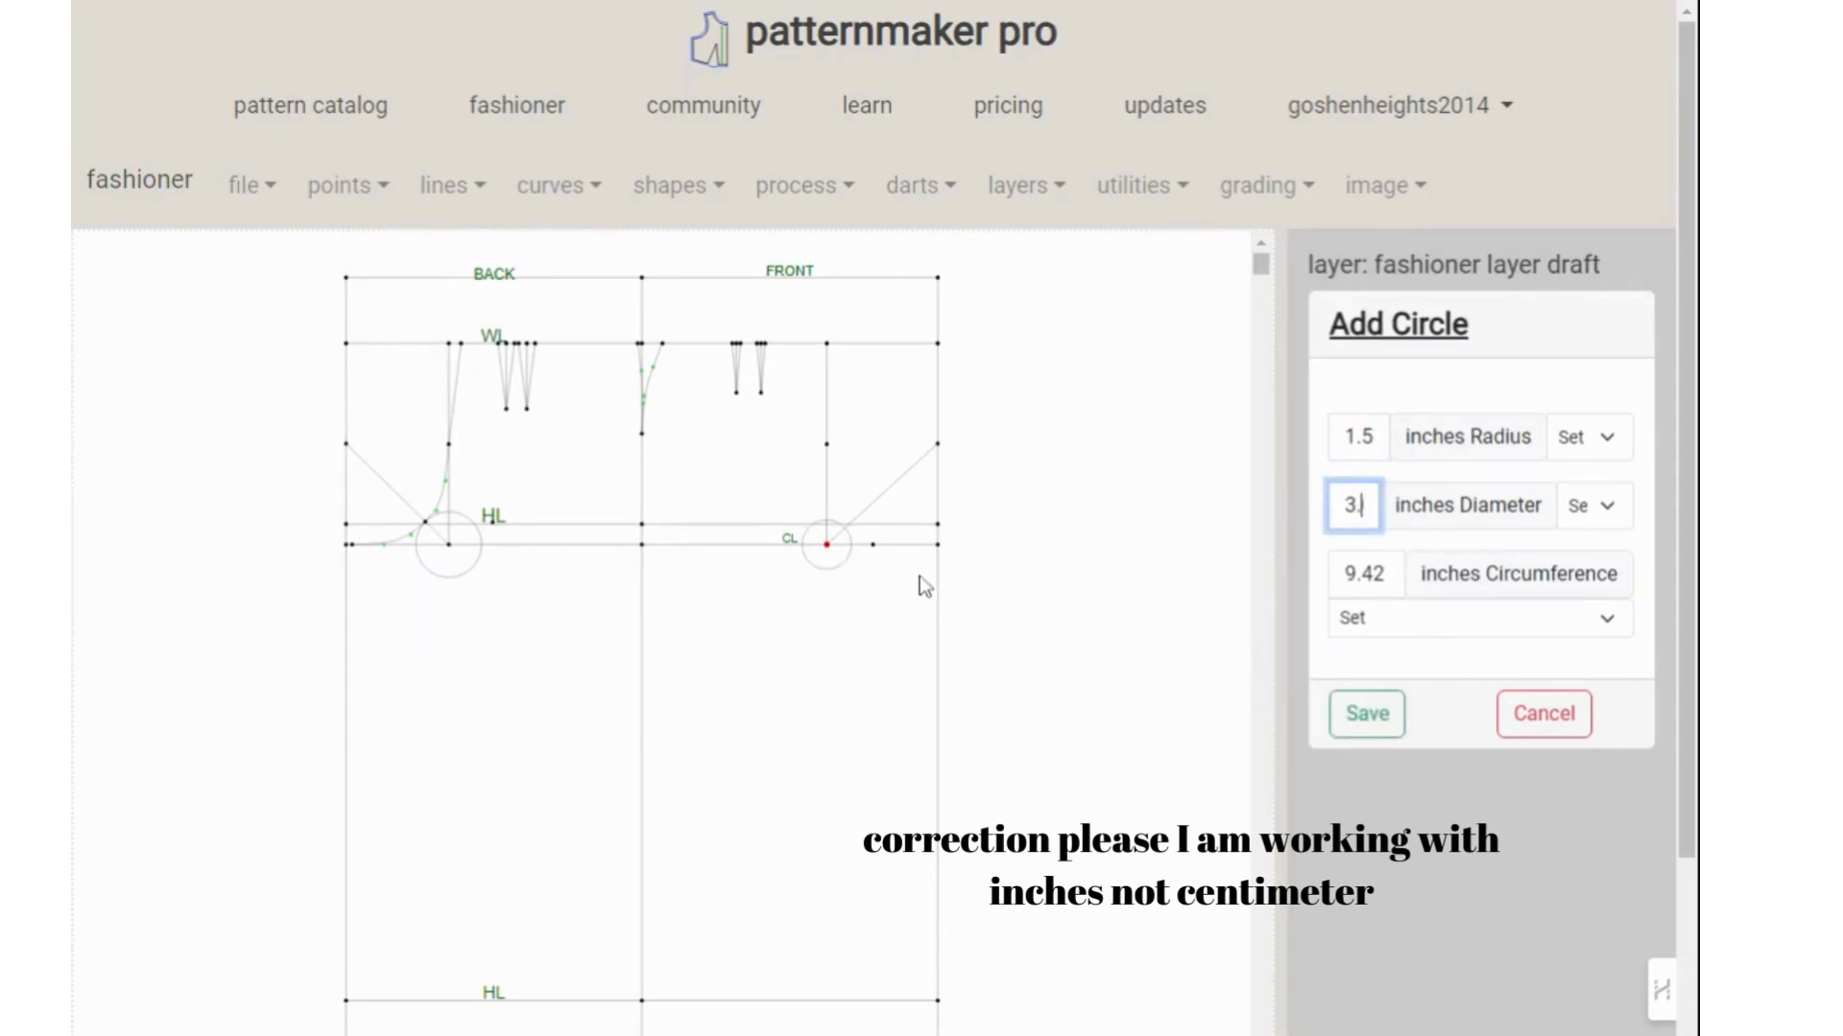
pyautogui.click(1367, 731)
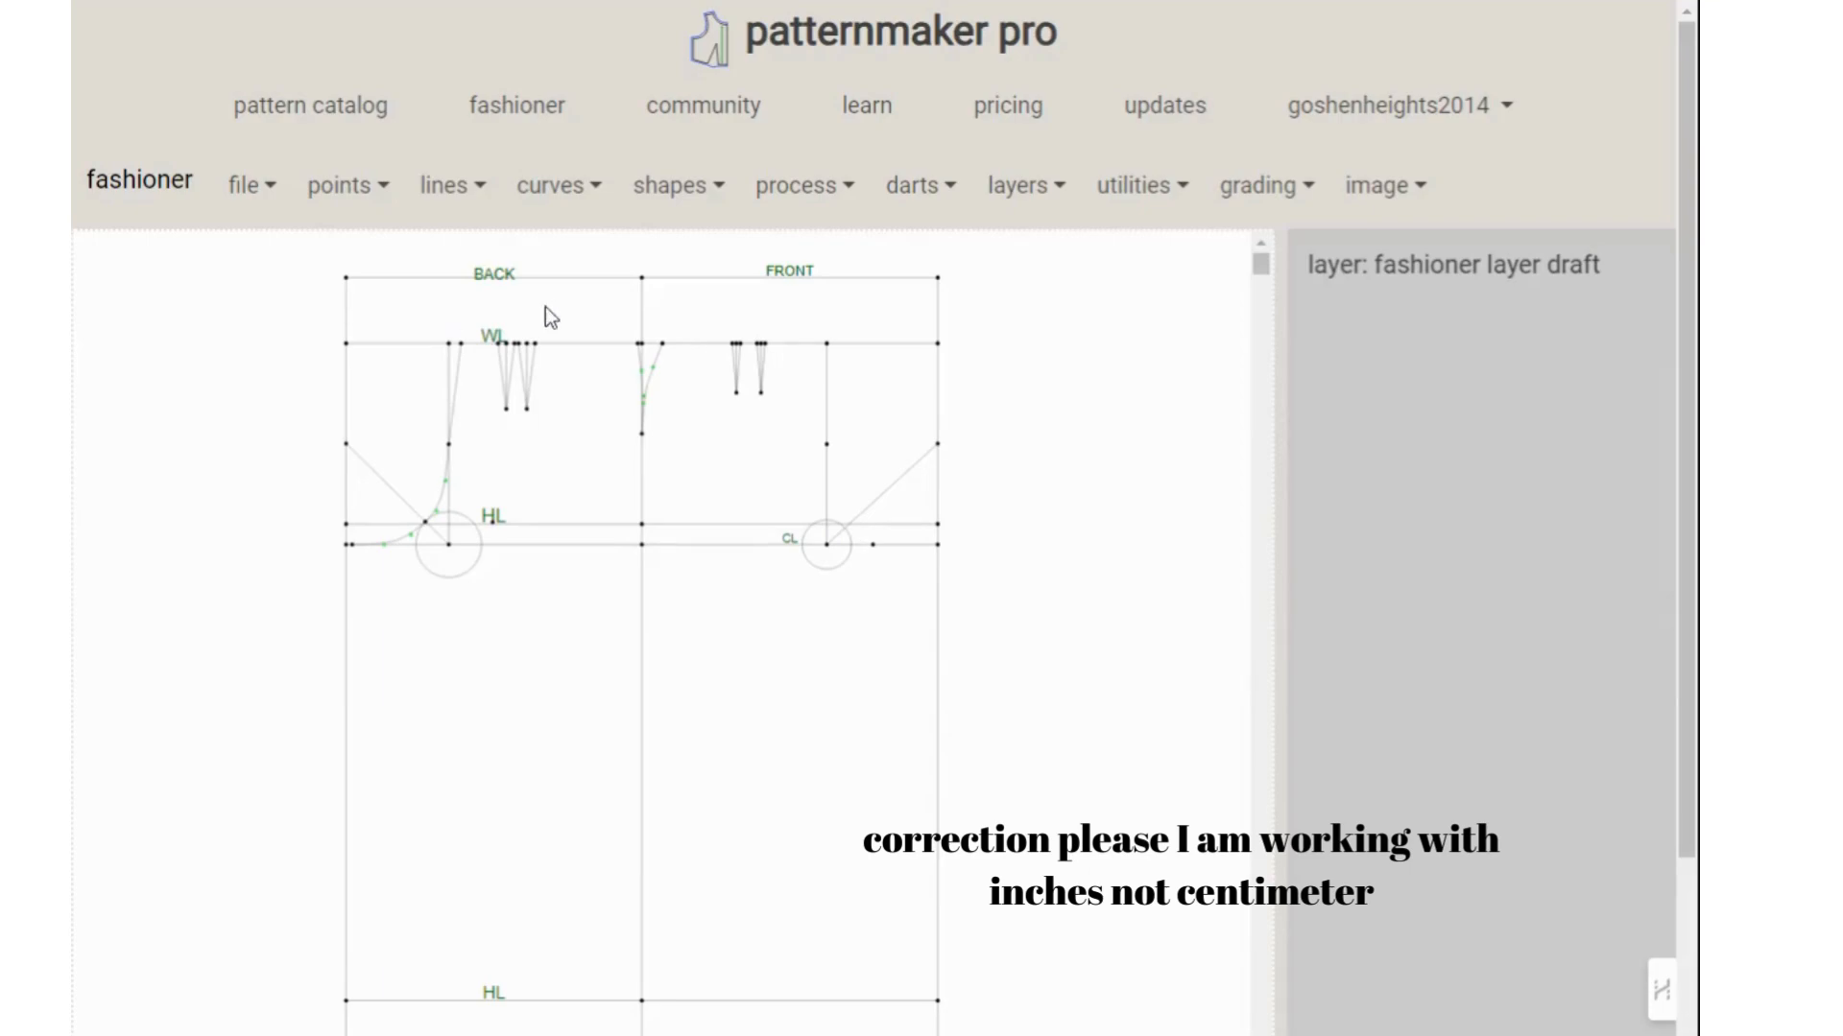
# Add a point at the intersection of the front circle and the front diagonal line
pyautogui.click(380, 192)
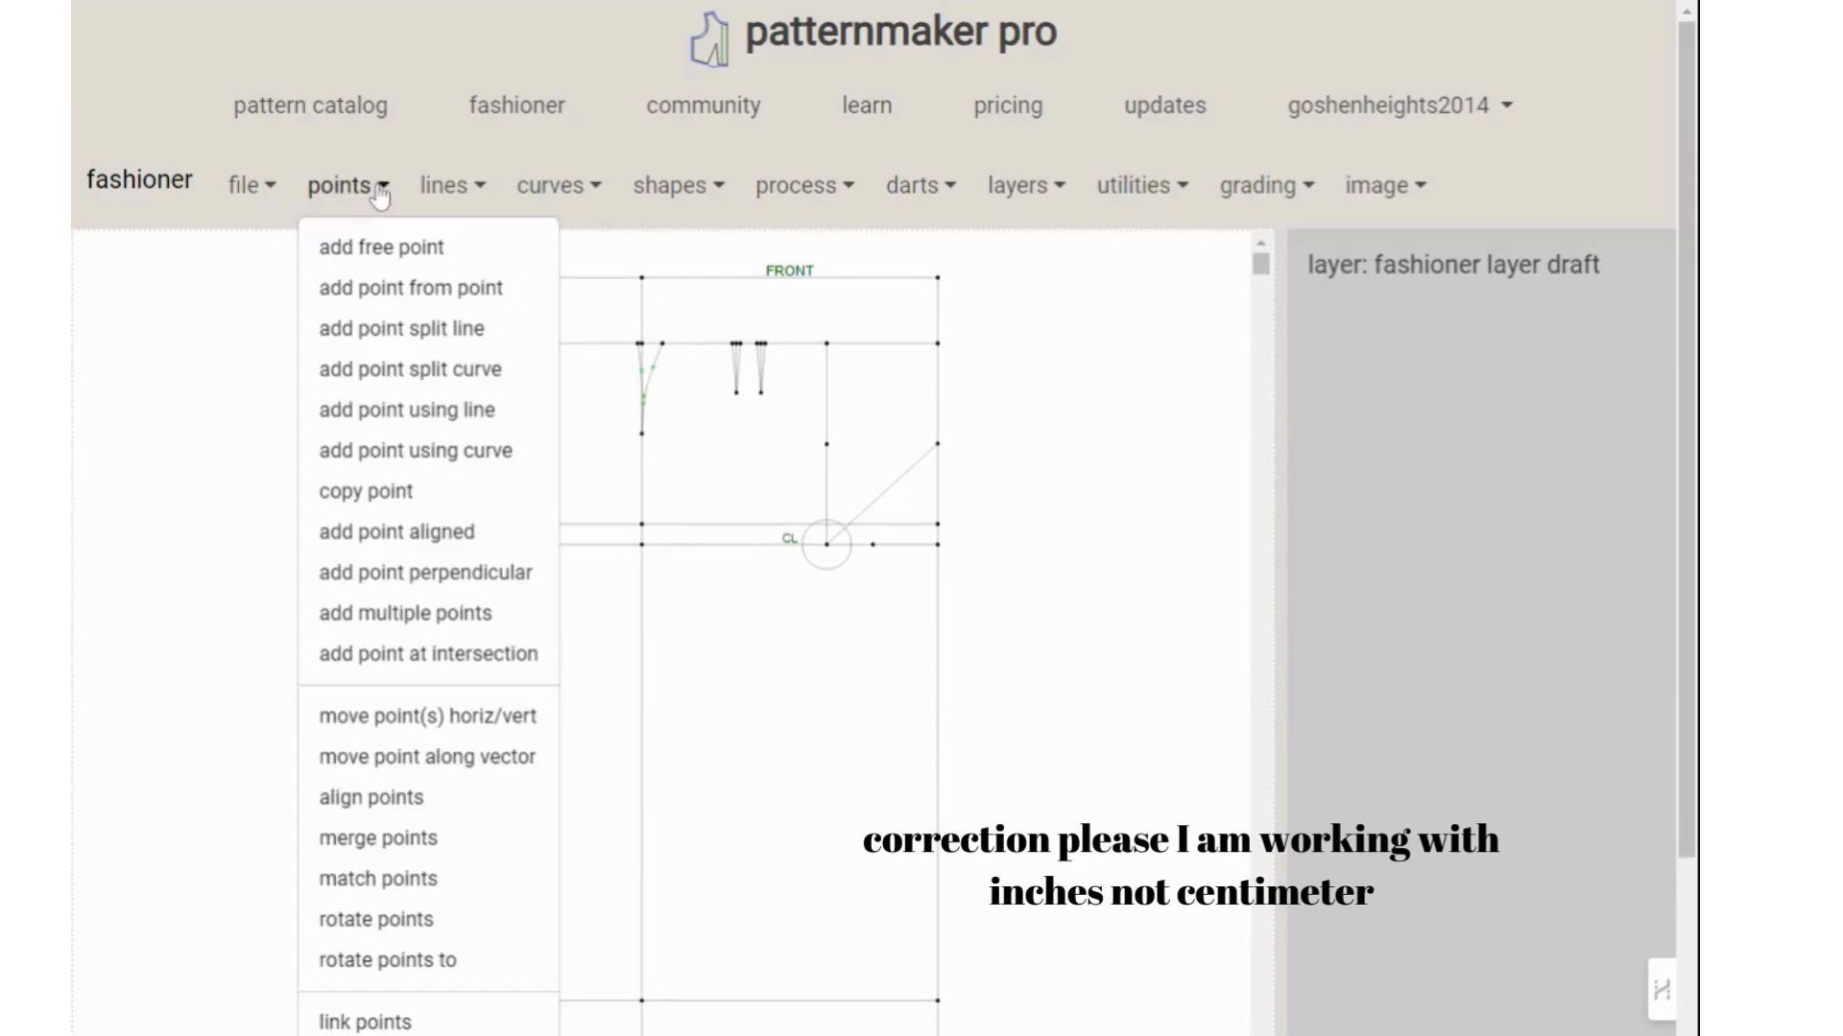
pyautogui.click(390, 657)
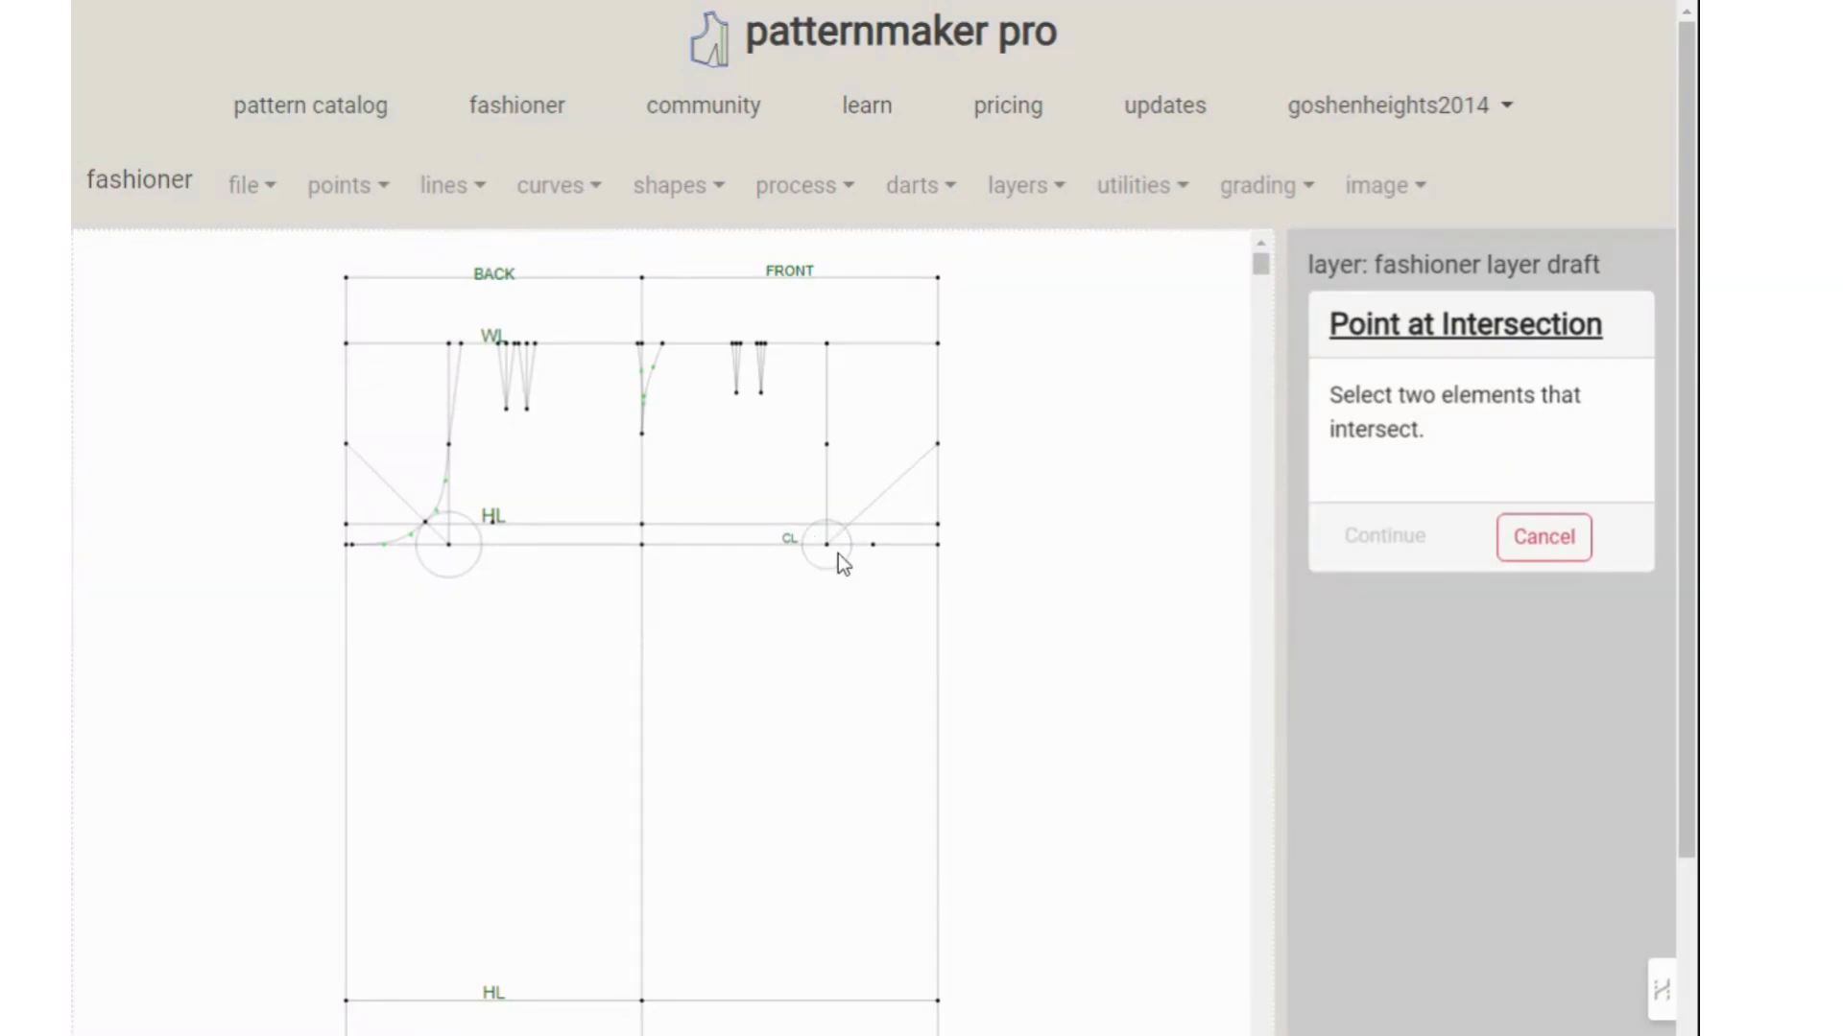
pyautogui.scroll(1, 954, 572)
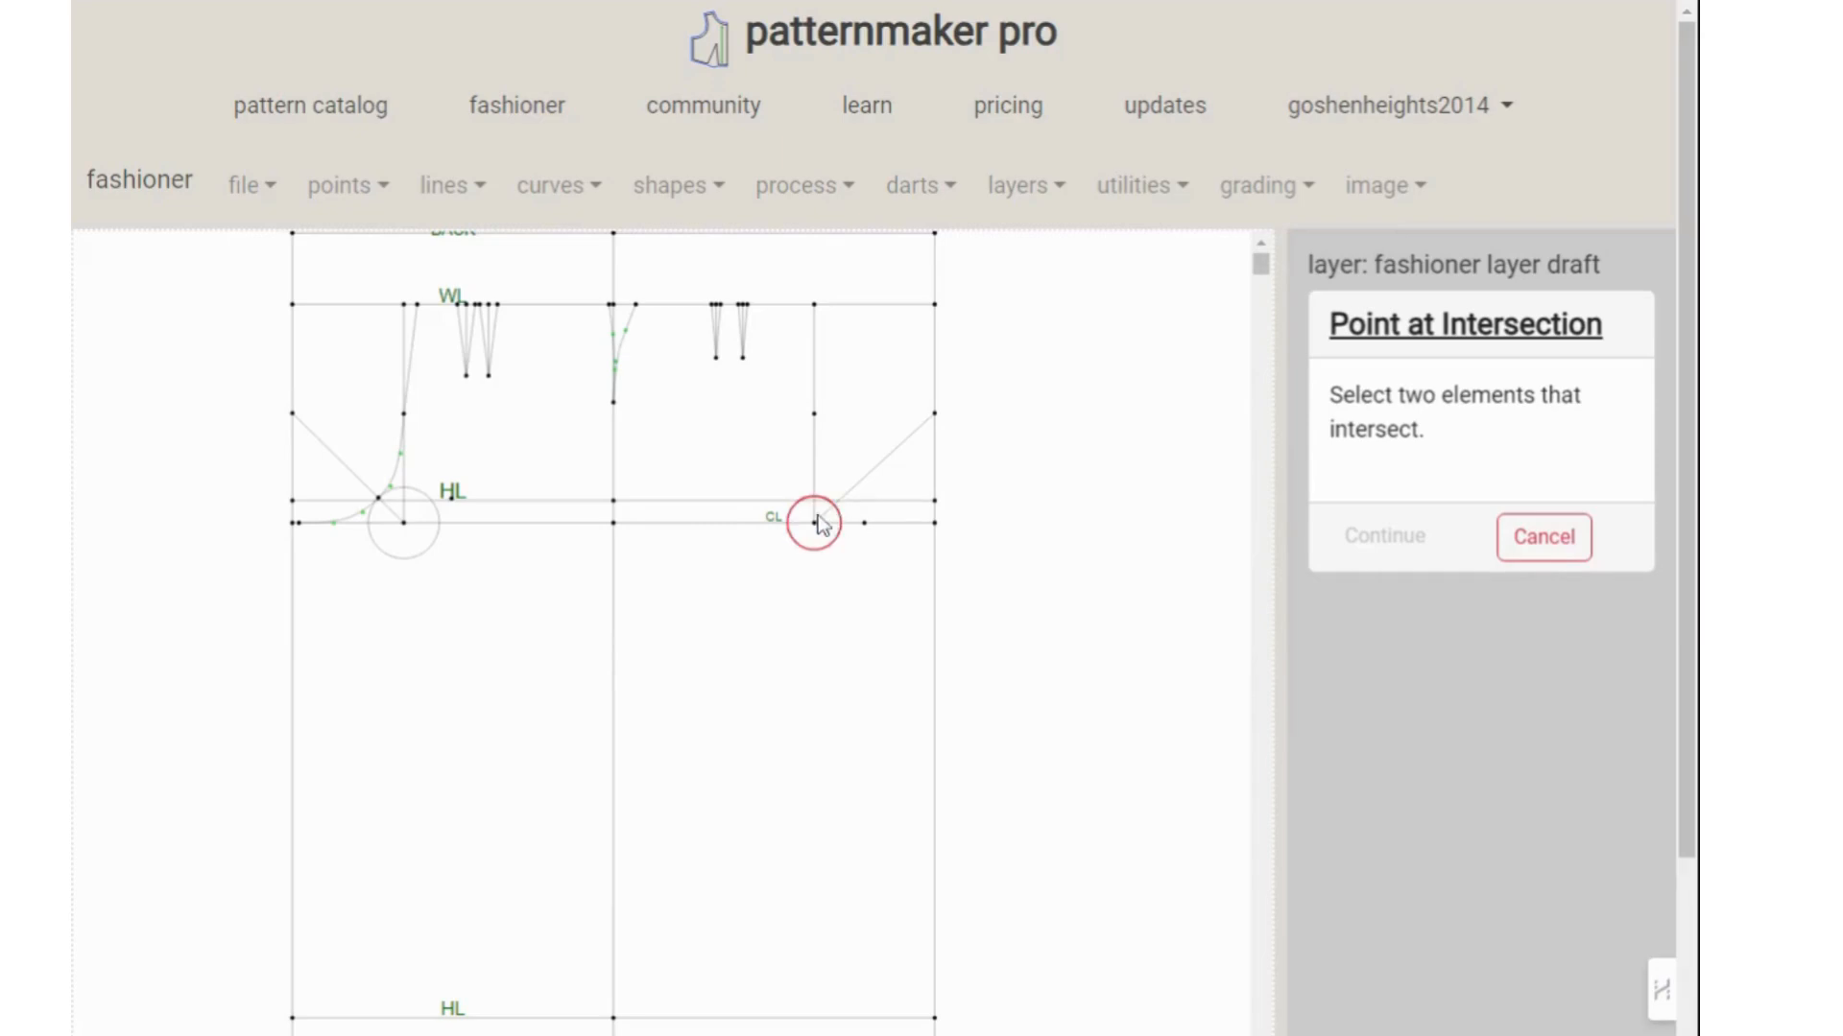
pyautogui.click(869, 475)
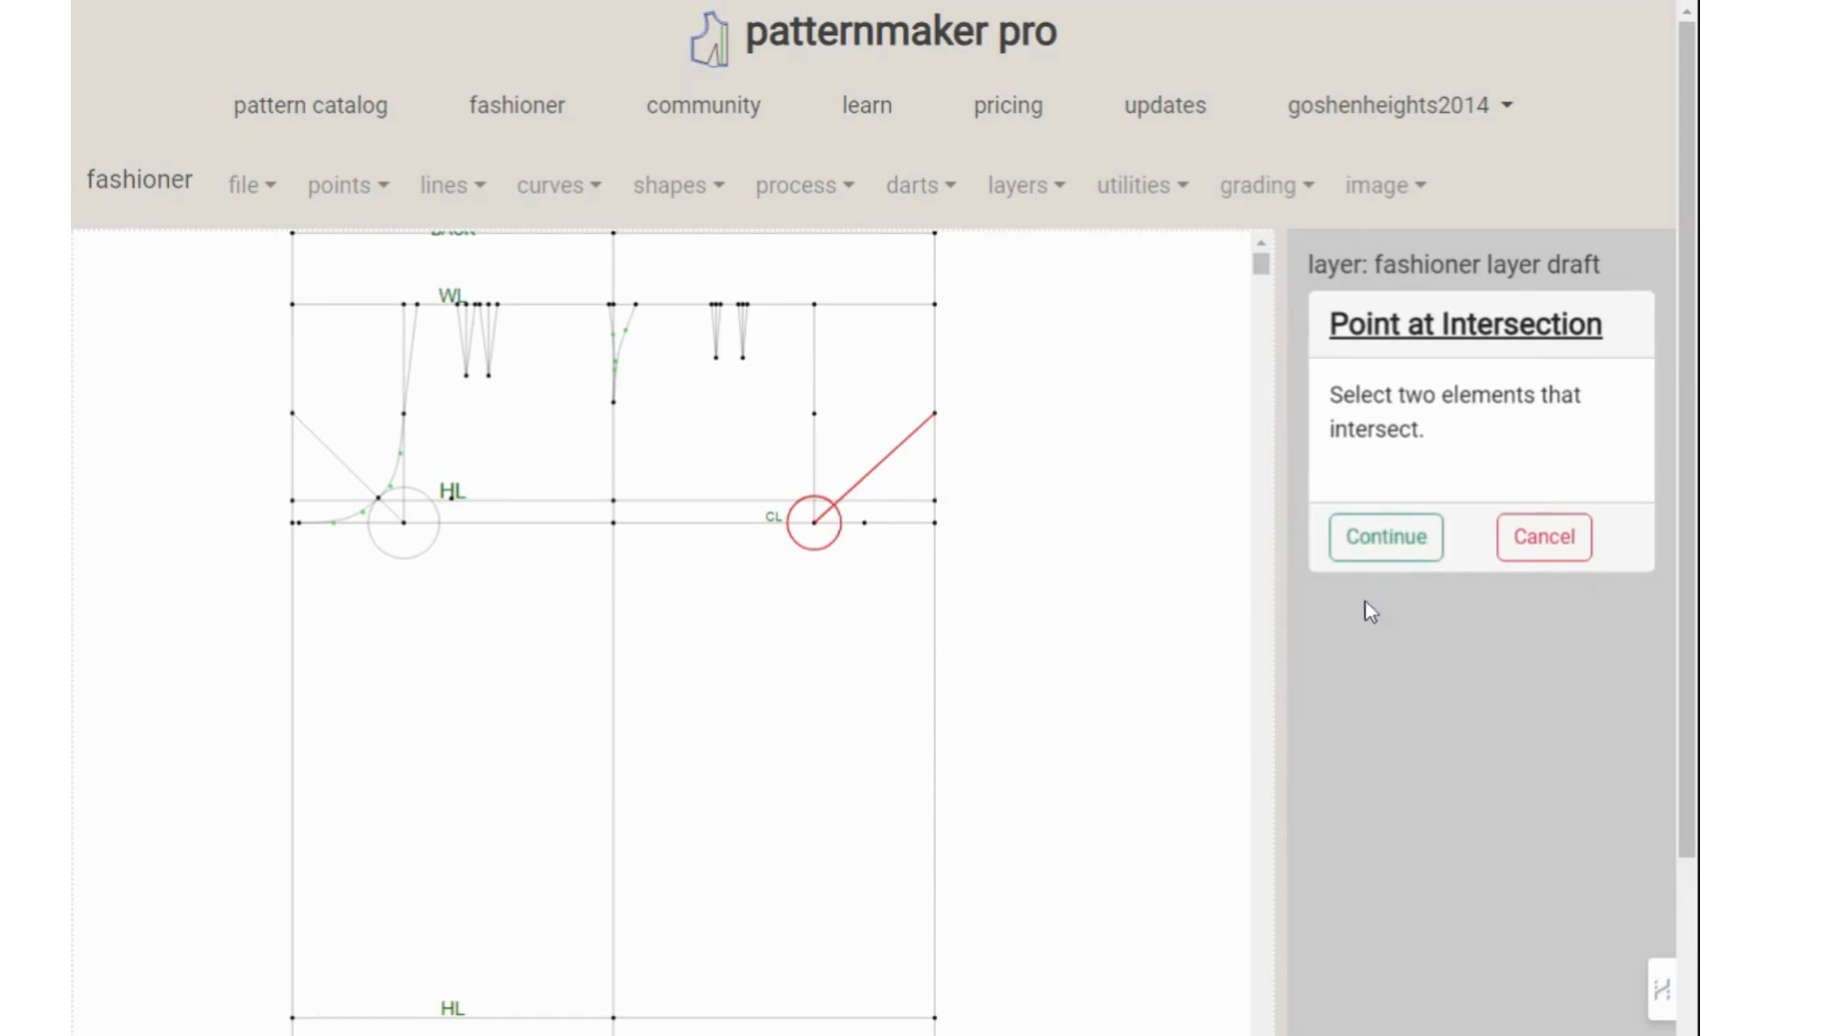
pyautogui.click(1372, 535)
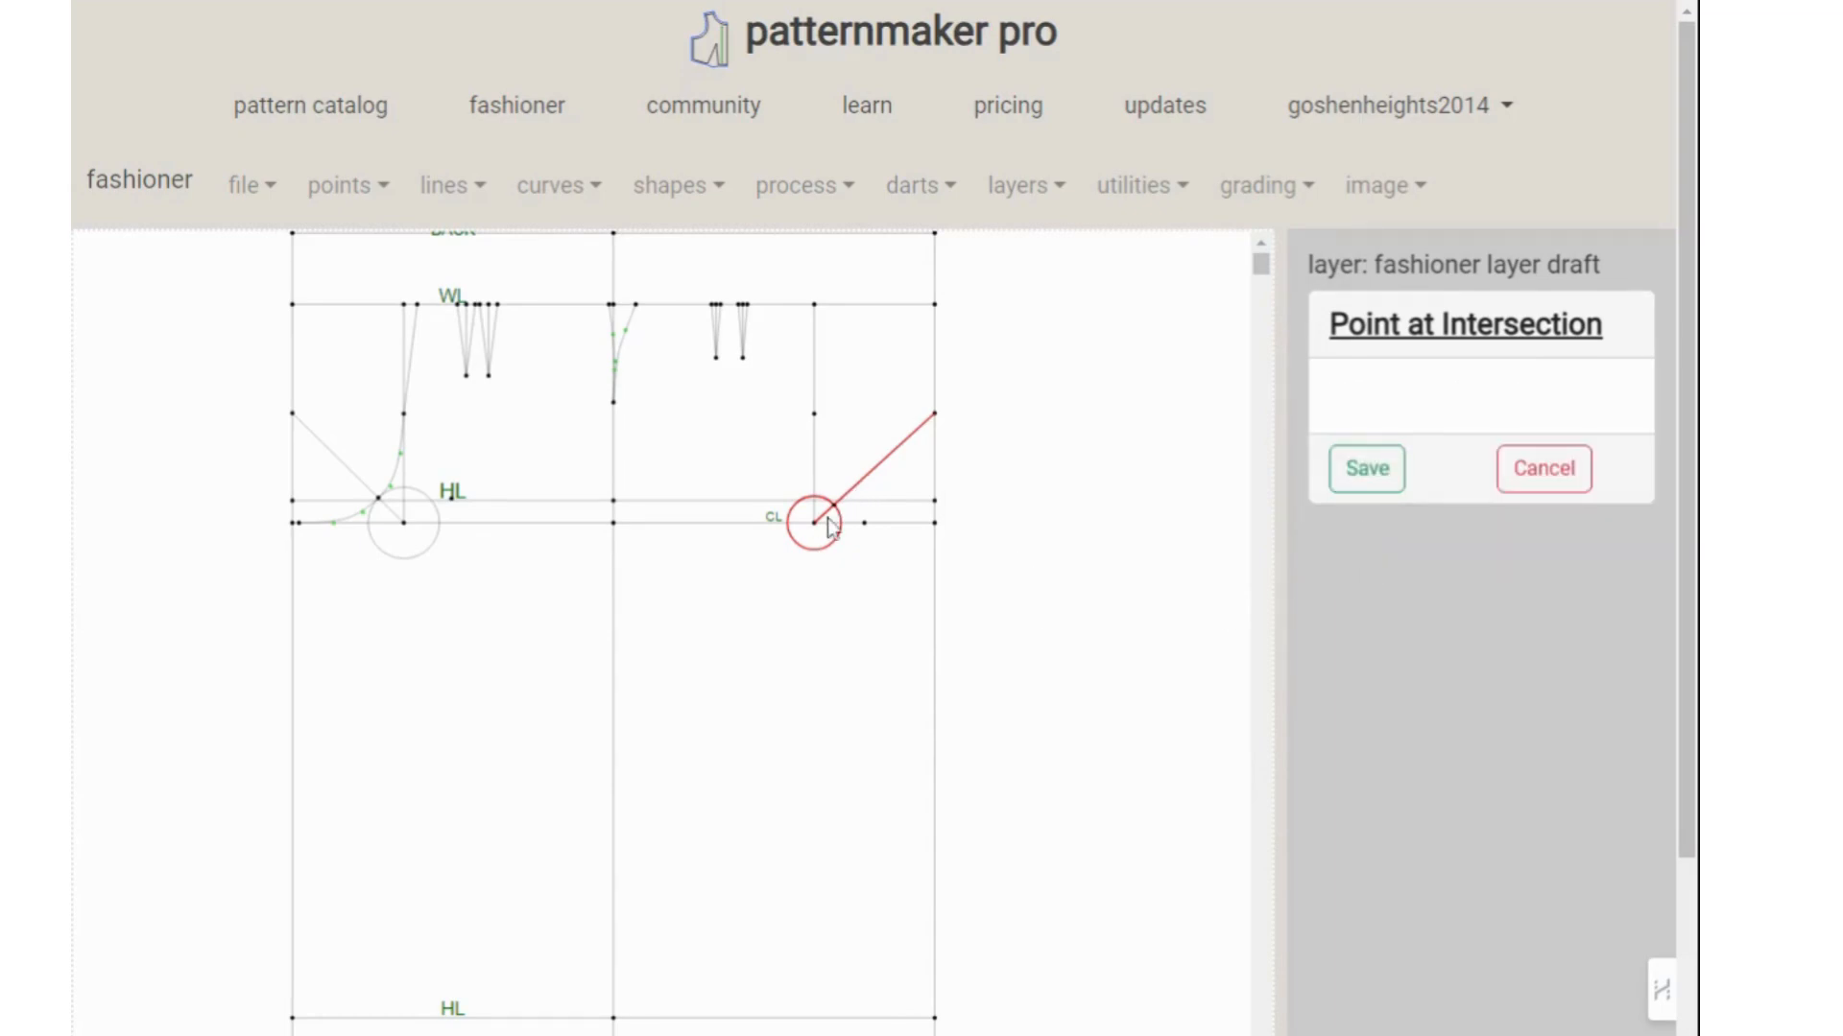
pyautogui.click(1378, 485)
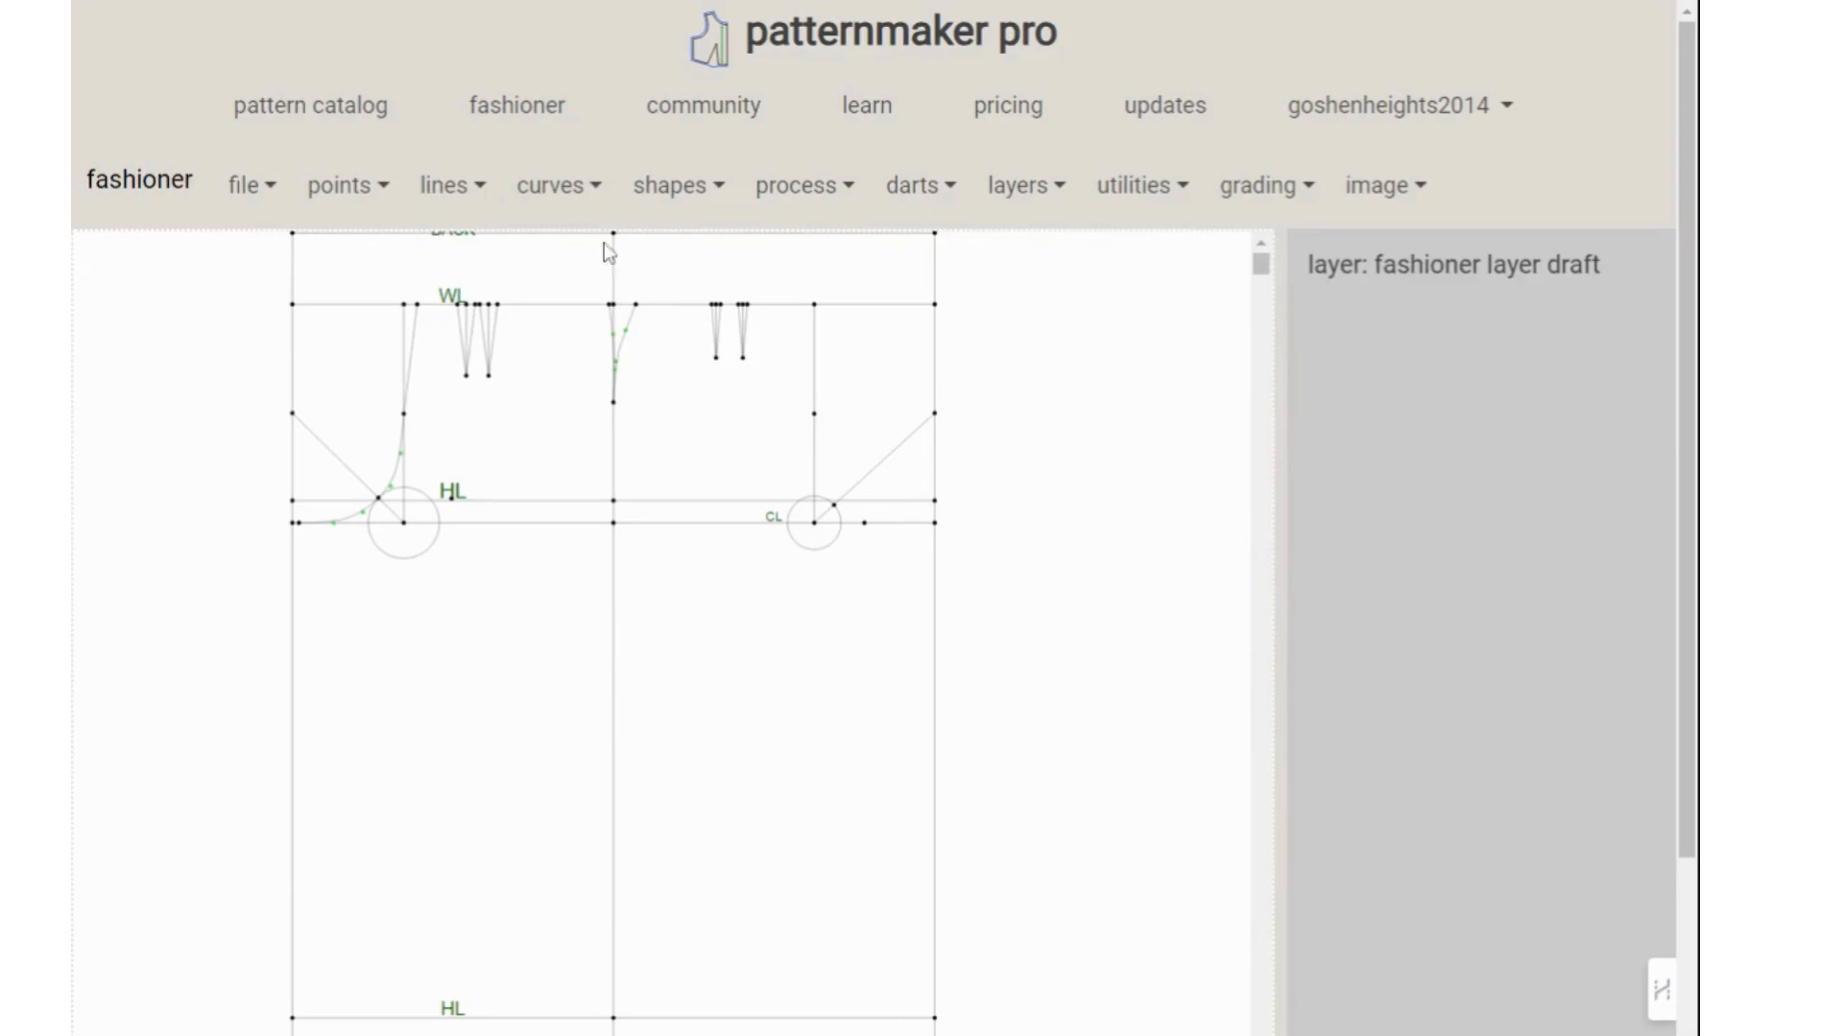
# Add a curve with four curve points from the midpoint of the front inner vertical line to the crotch extension point on the crotch line
pyautogui.click(581, 192)
pyautogui.click(573, 248)
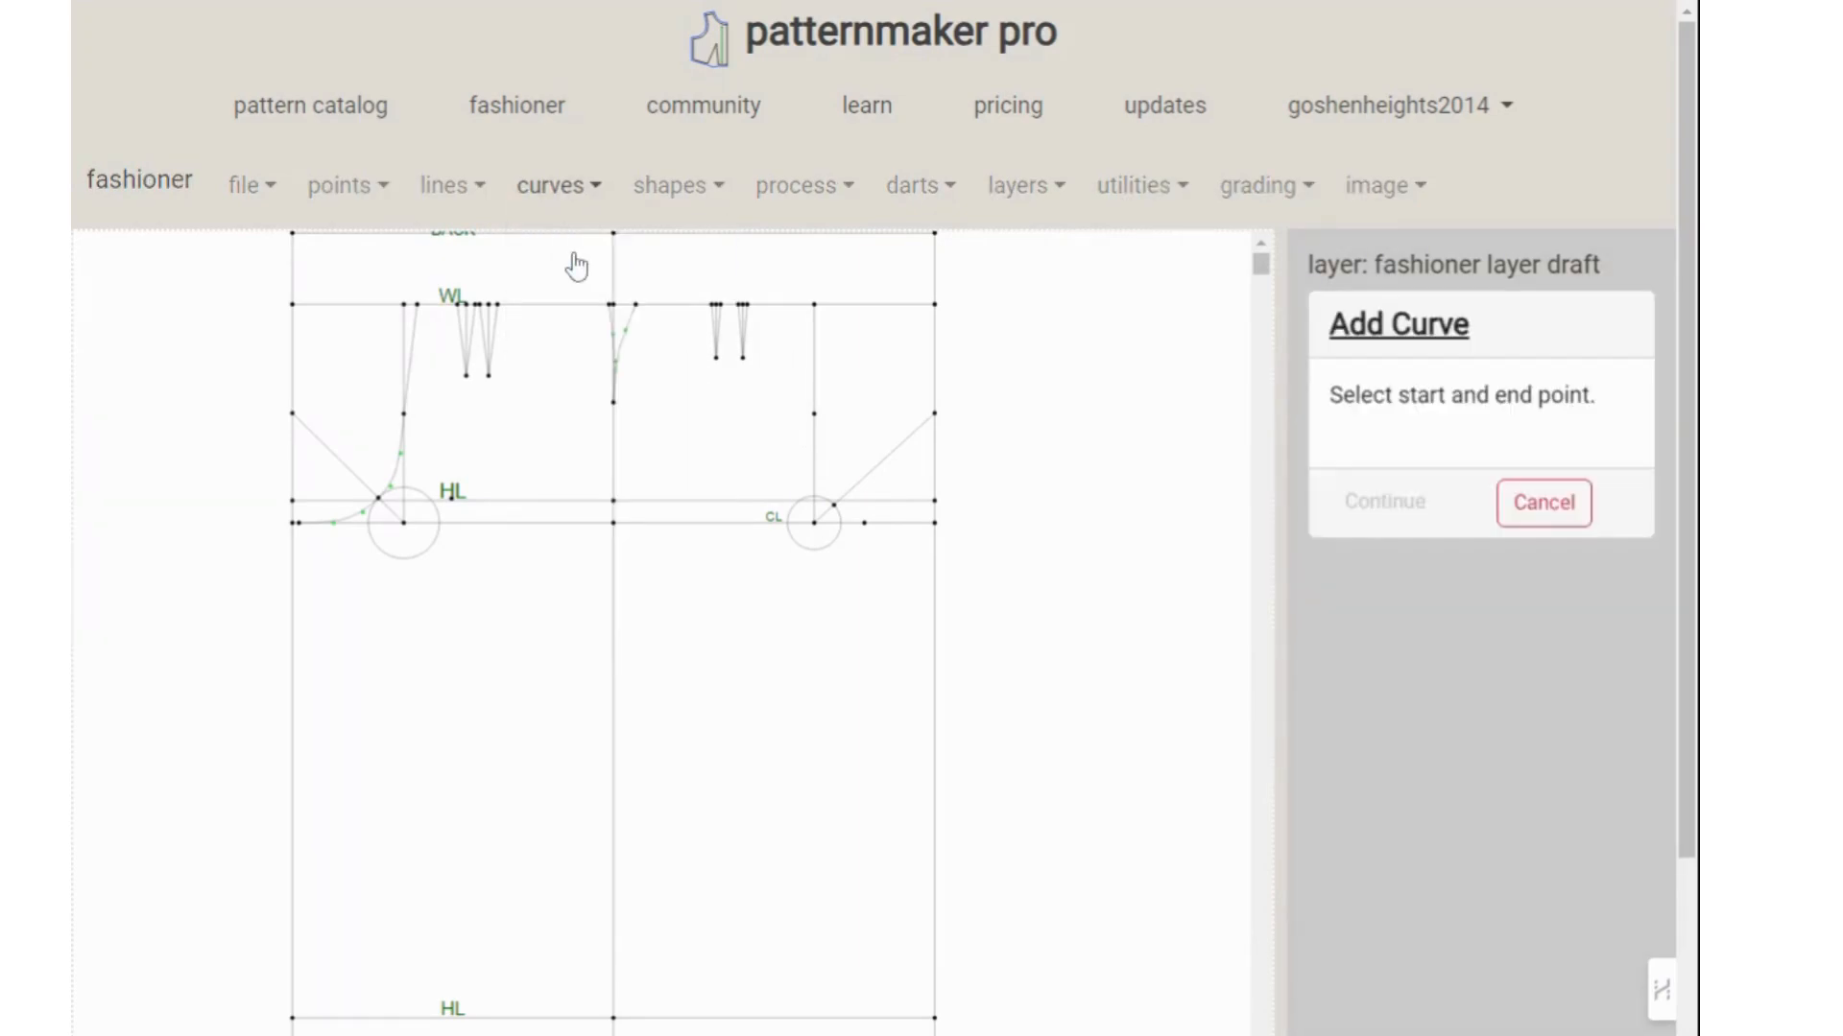
pyautogui.click(815, 415)
pyautogui.click(866, 528)
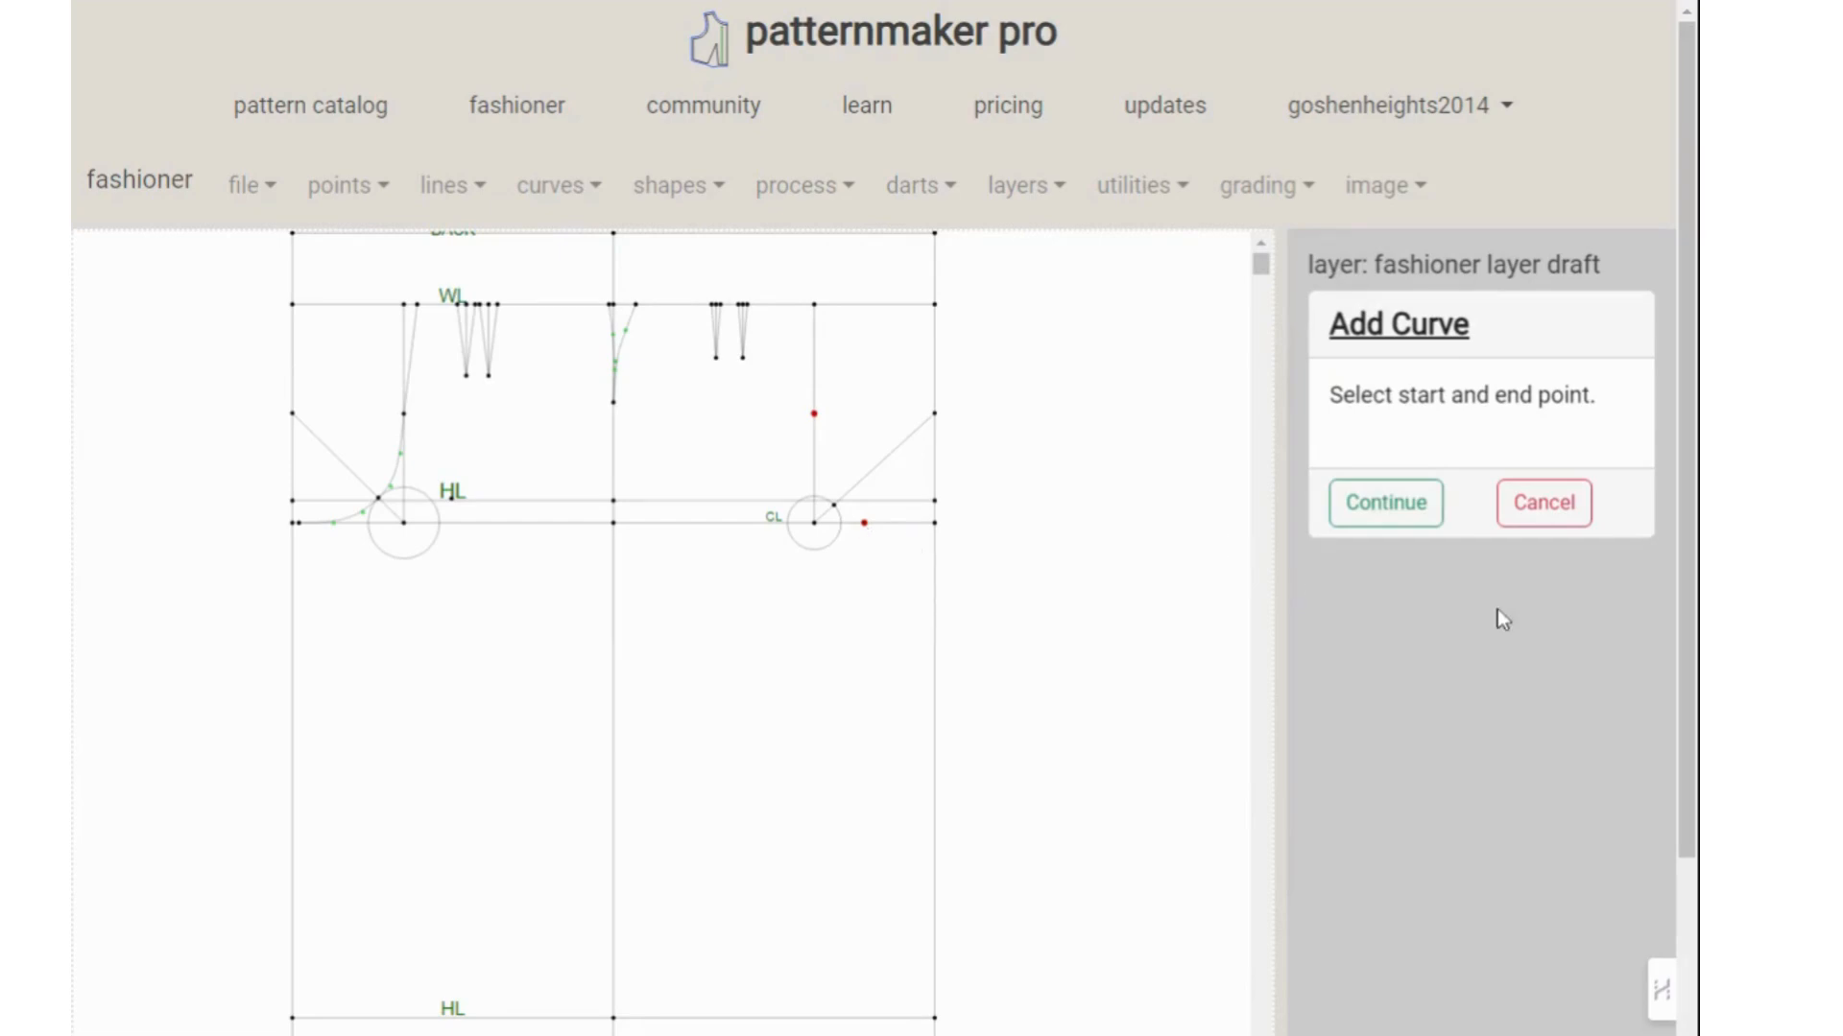
pyautogui.click(1413, 509)
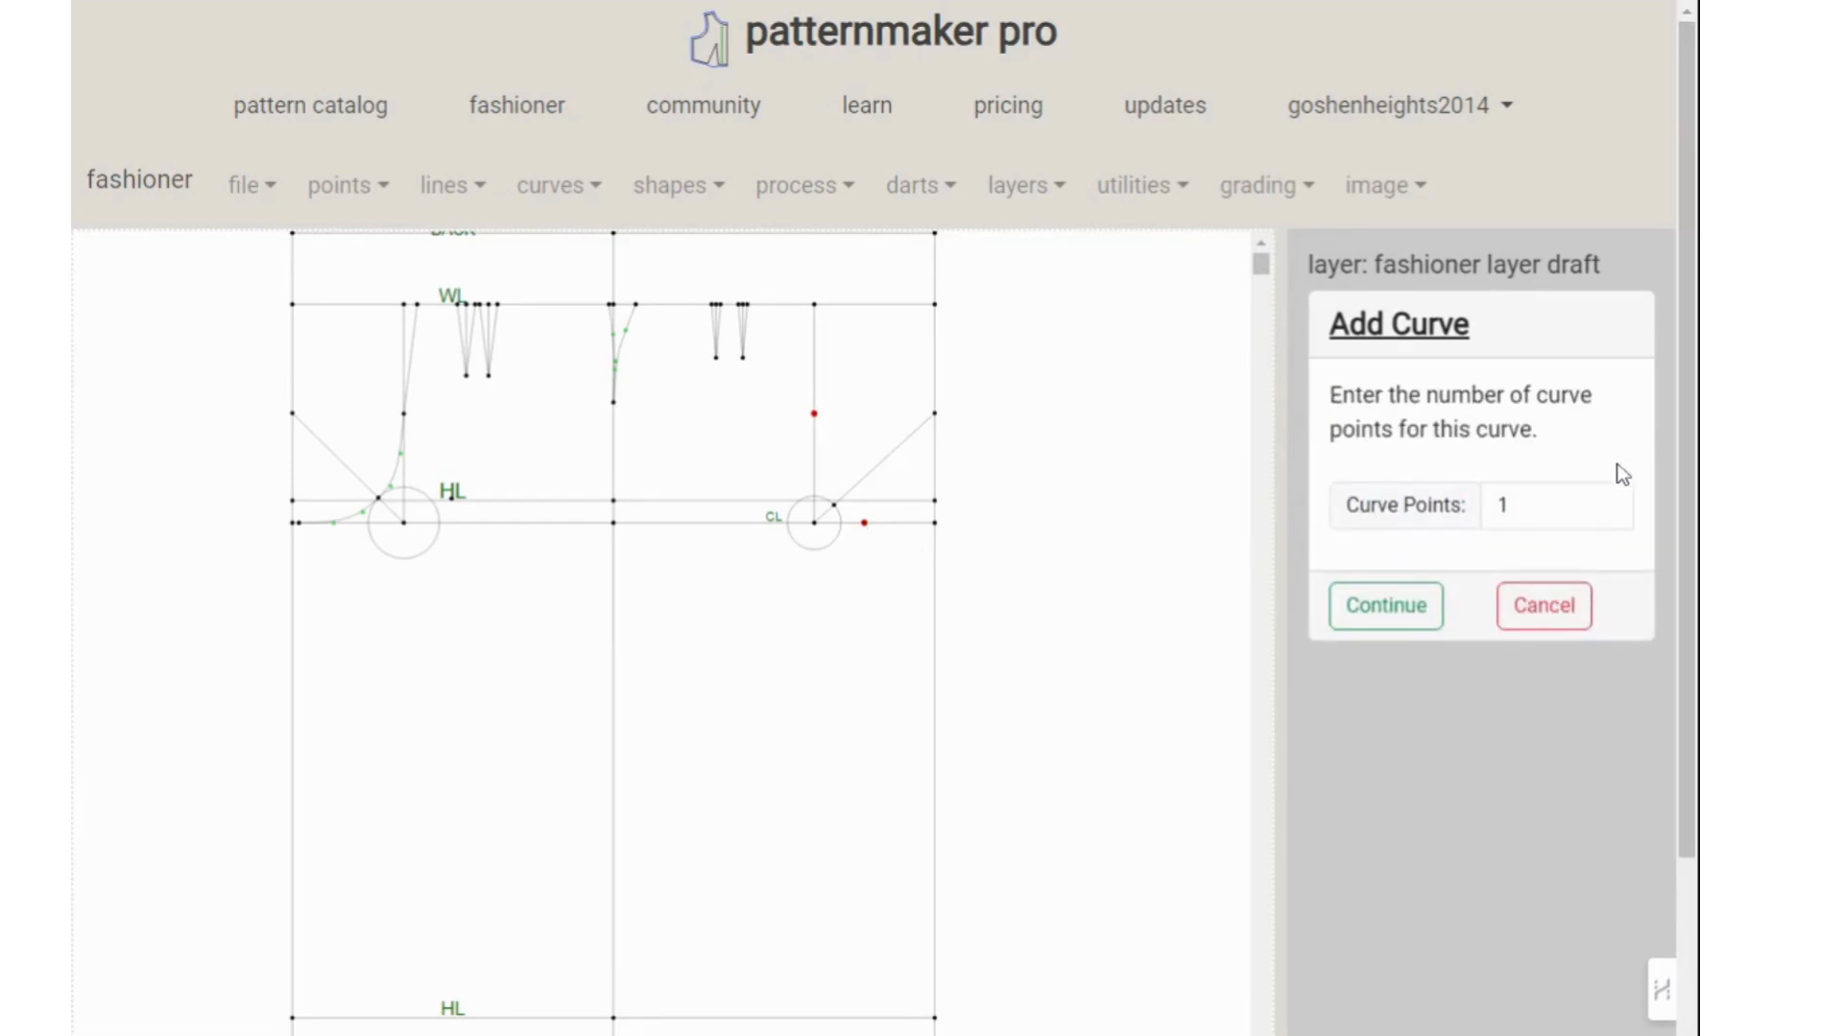
pyautogui.click(1607, 500)
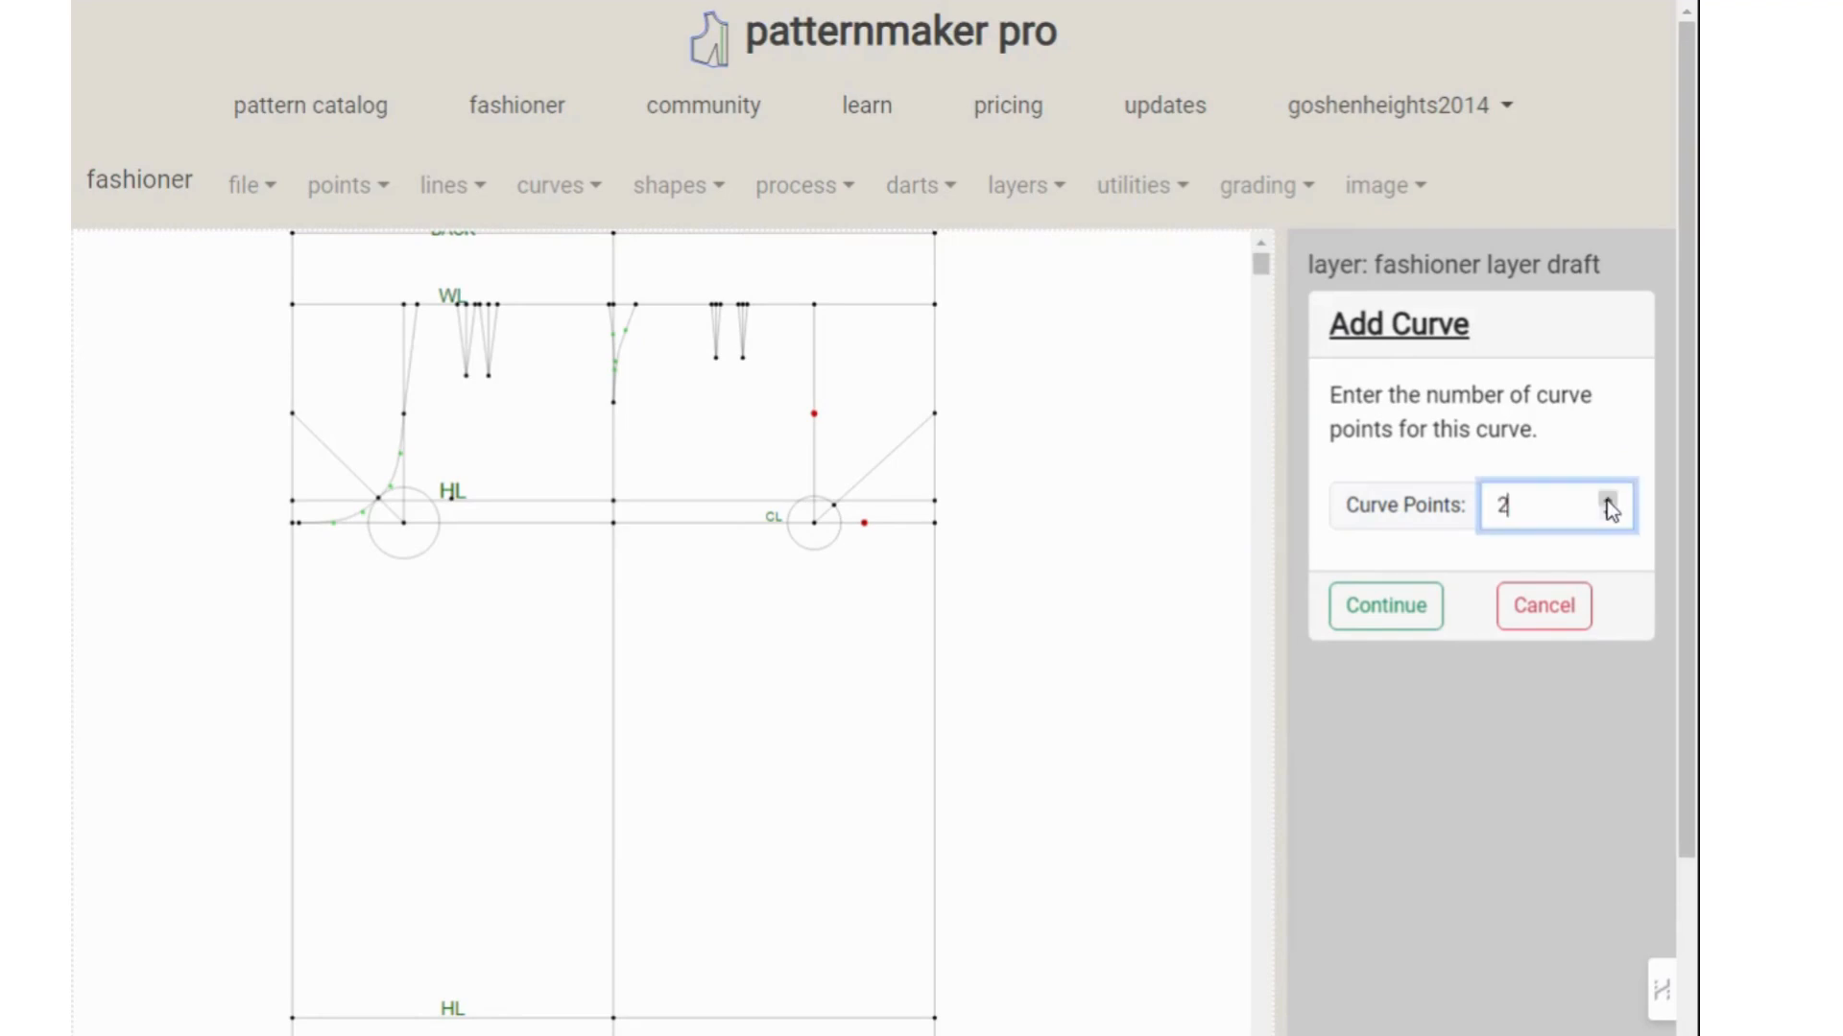
pyautogui.click(1608, 500)
pyautogui.click(1608, 500)
pyautogui.click(1382, 608)
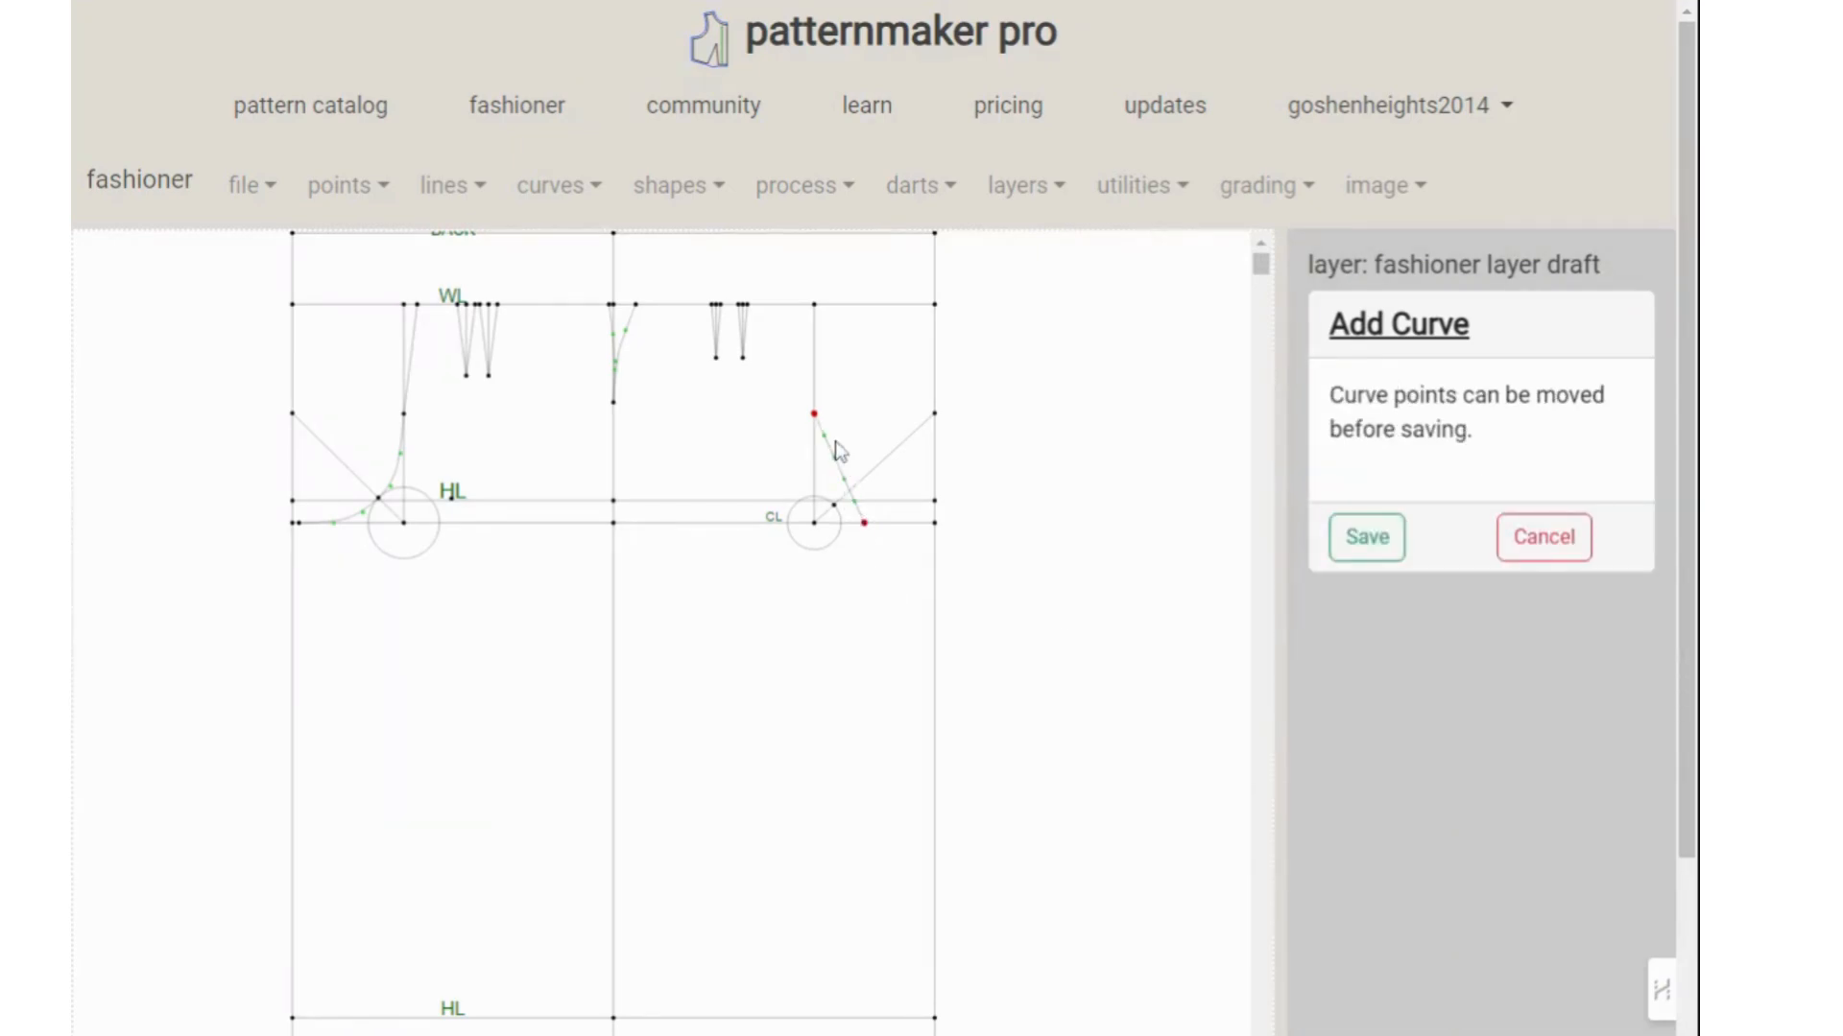
# Shape the front crotch curve by moving its curve points so it passes through the circle-diagonal intersection and flattens toward the crotch line
pyautogui.moveTo(827, 441)
pyautogui.mouseDown()
pyautogui.moveTo(812, 425)
pyautogui.moveTo(842, 462)
pyautogui.moveTo(819, 502)
pyautogui.moveTo(833, 529)
pyautogui.mouseUp()
pyautogui.click(838, 504)
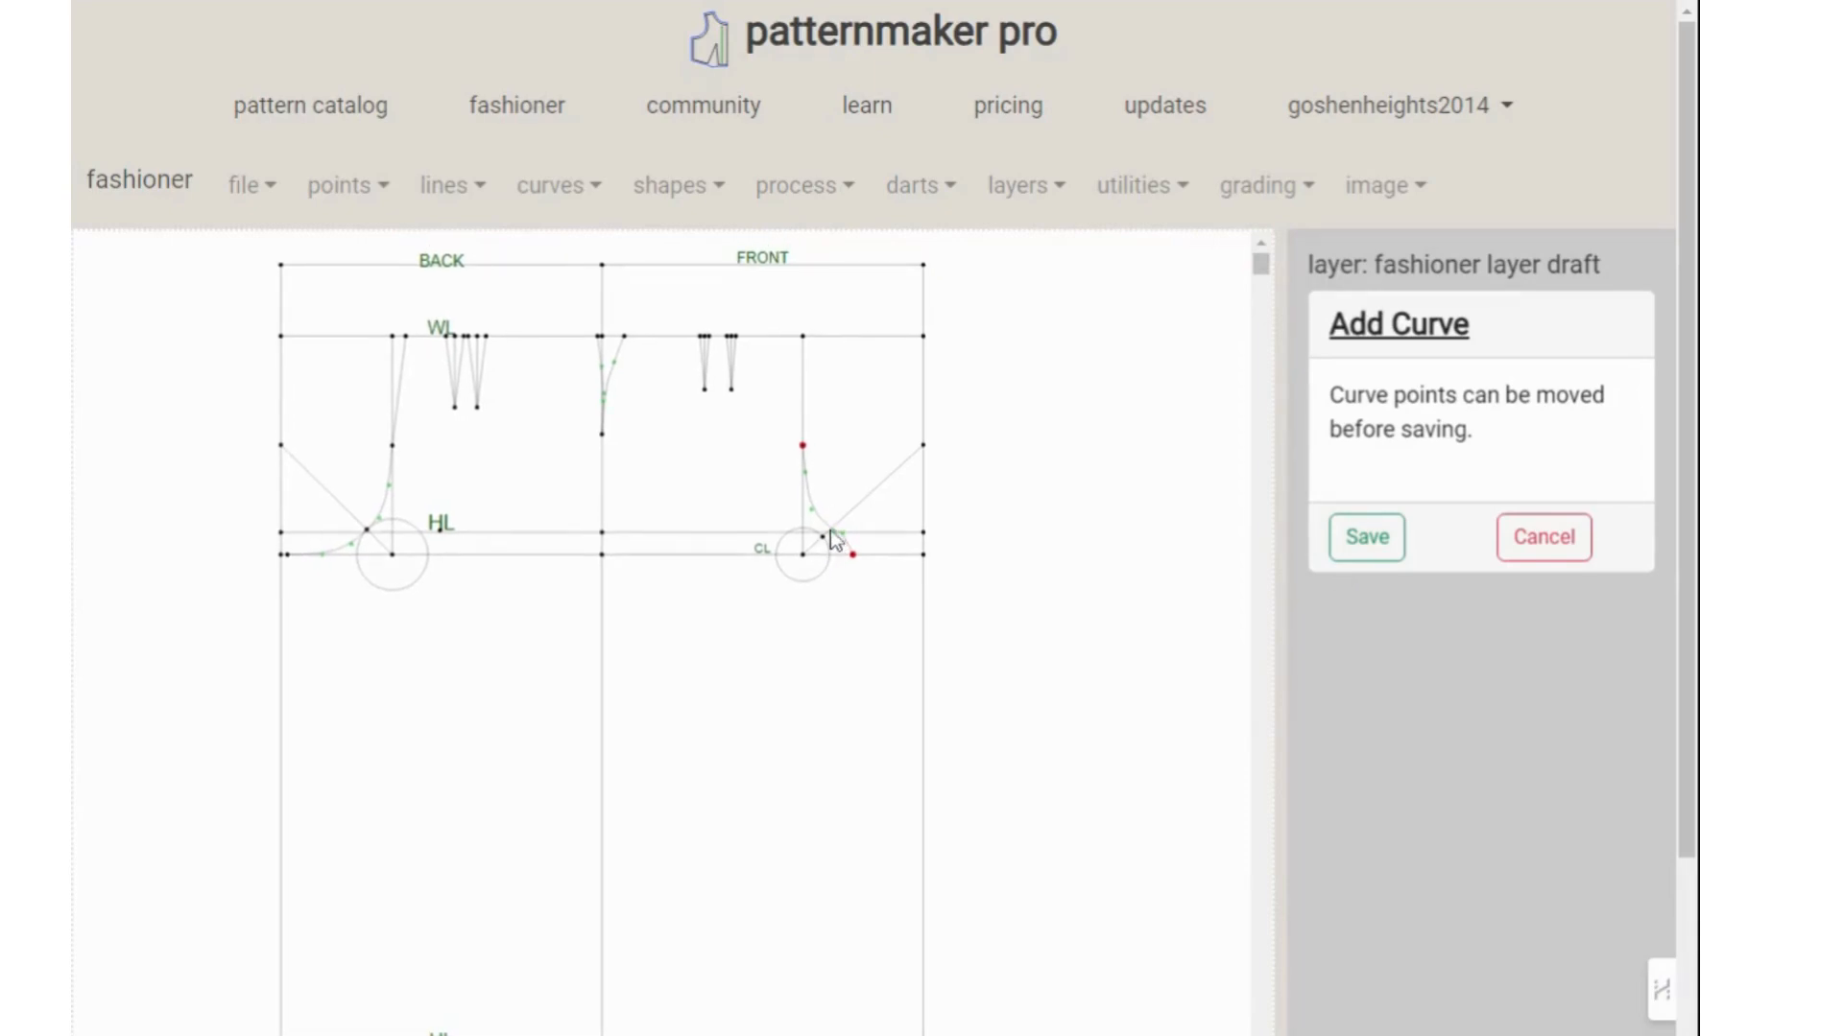
pyautogui.click(832, 531)
pyautogui.click(843, 534)
pyautogui.moveTo(845, 540); pyautogui.dragTo(817, 538)
pyautogui.click(825, 539)
pyautogui.click(835, 549)
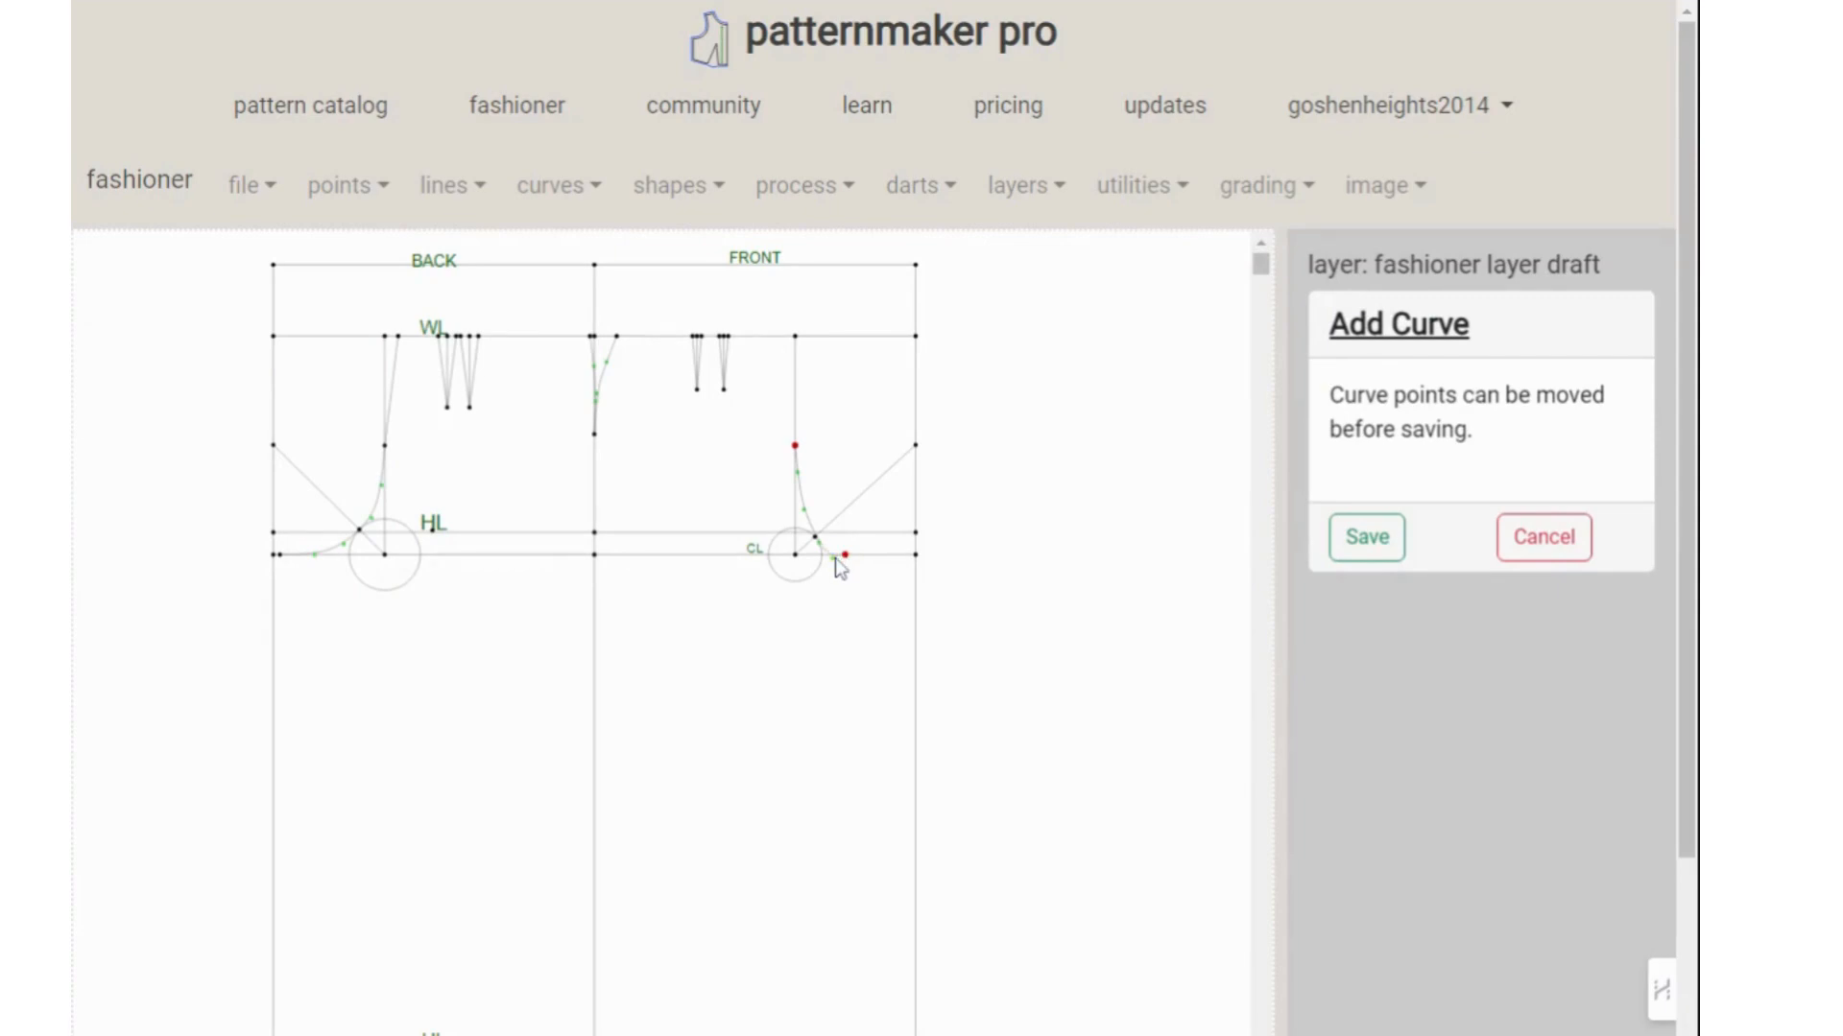
pyautogui.moveTo(834, 559); pyautogui.dragTo(838, 553)
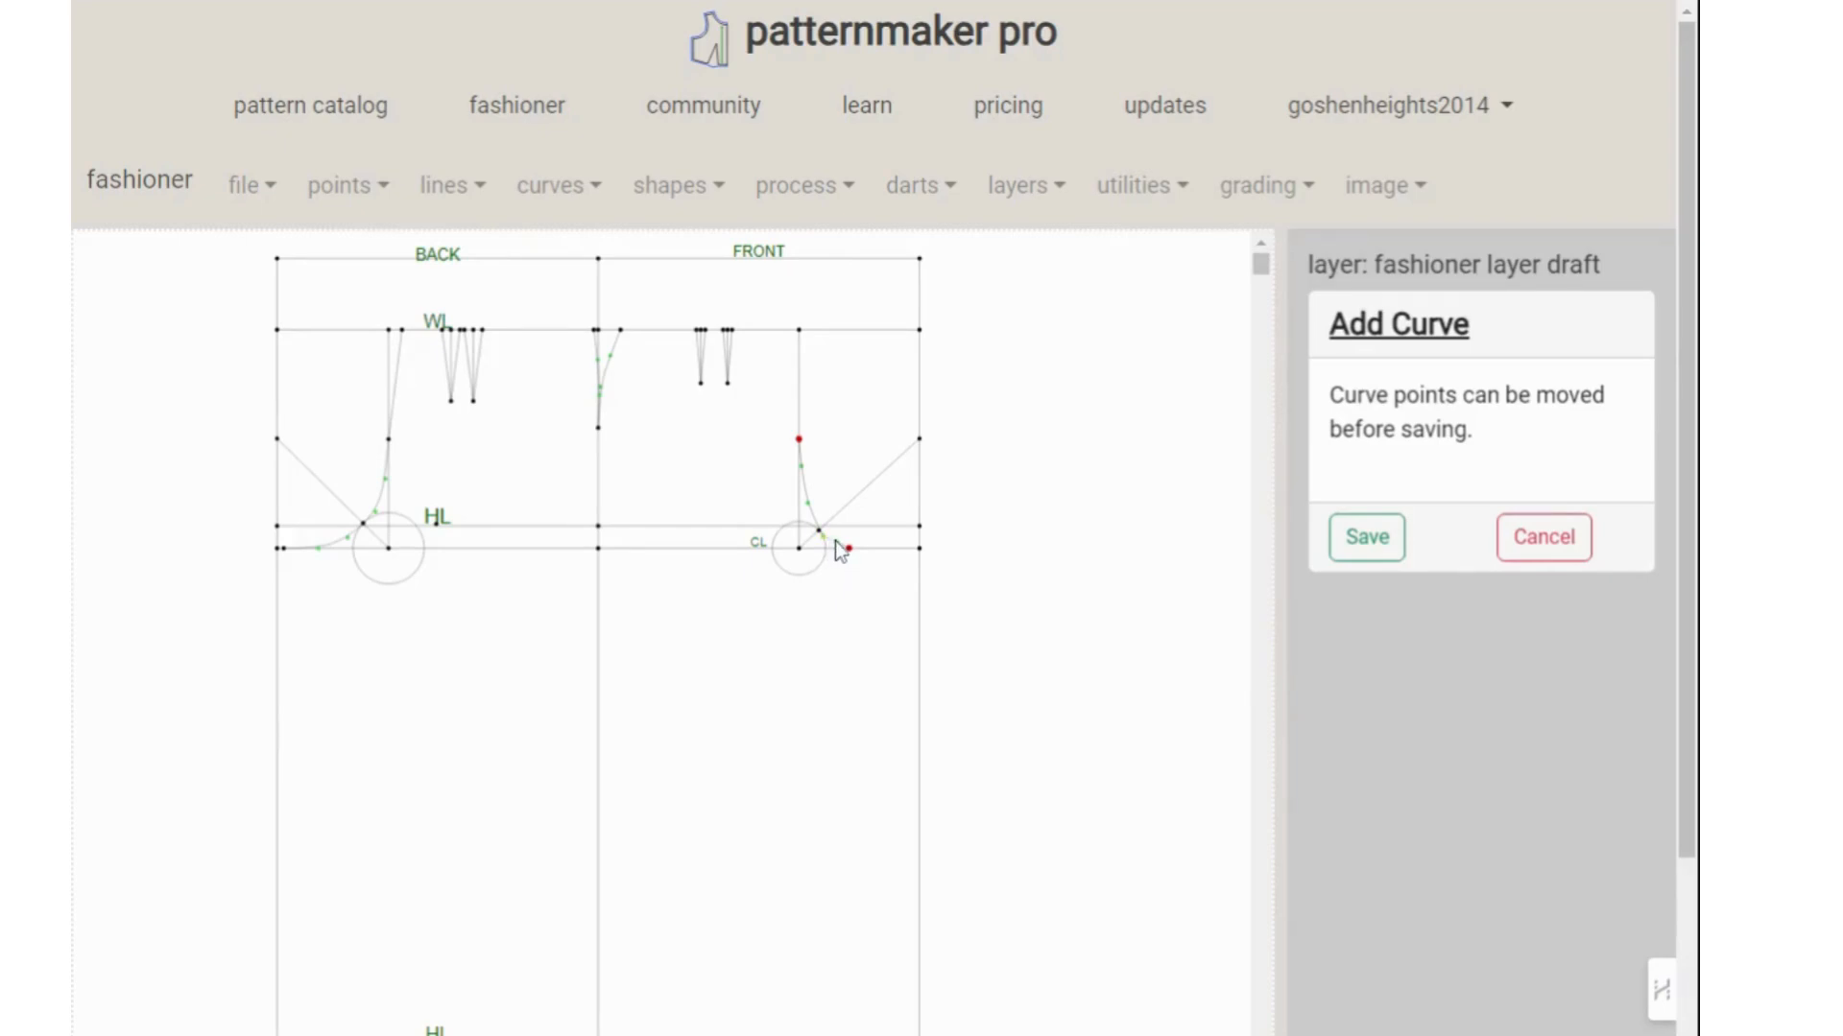
pyautogui.moveTo(836, 544); pyautogui.dragTo(836, 547)
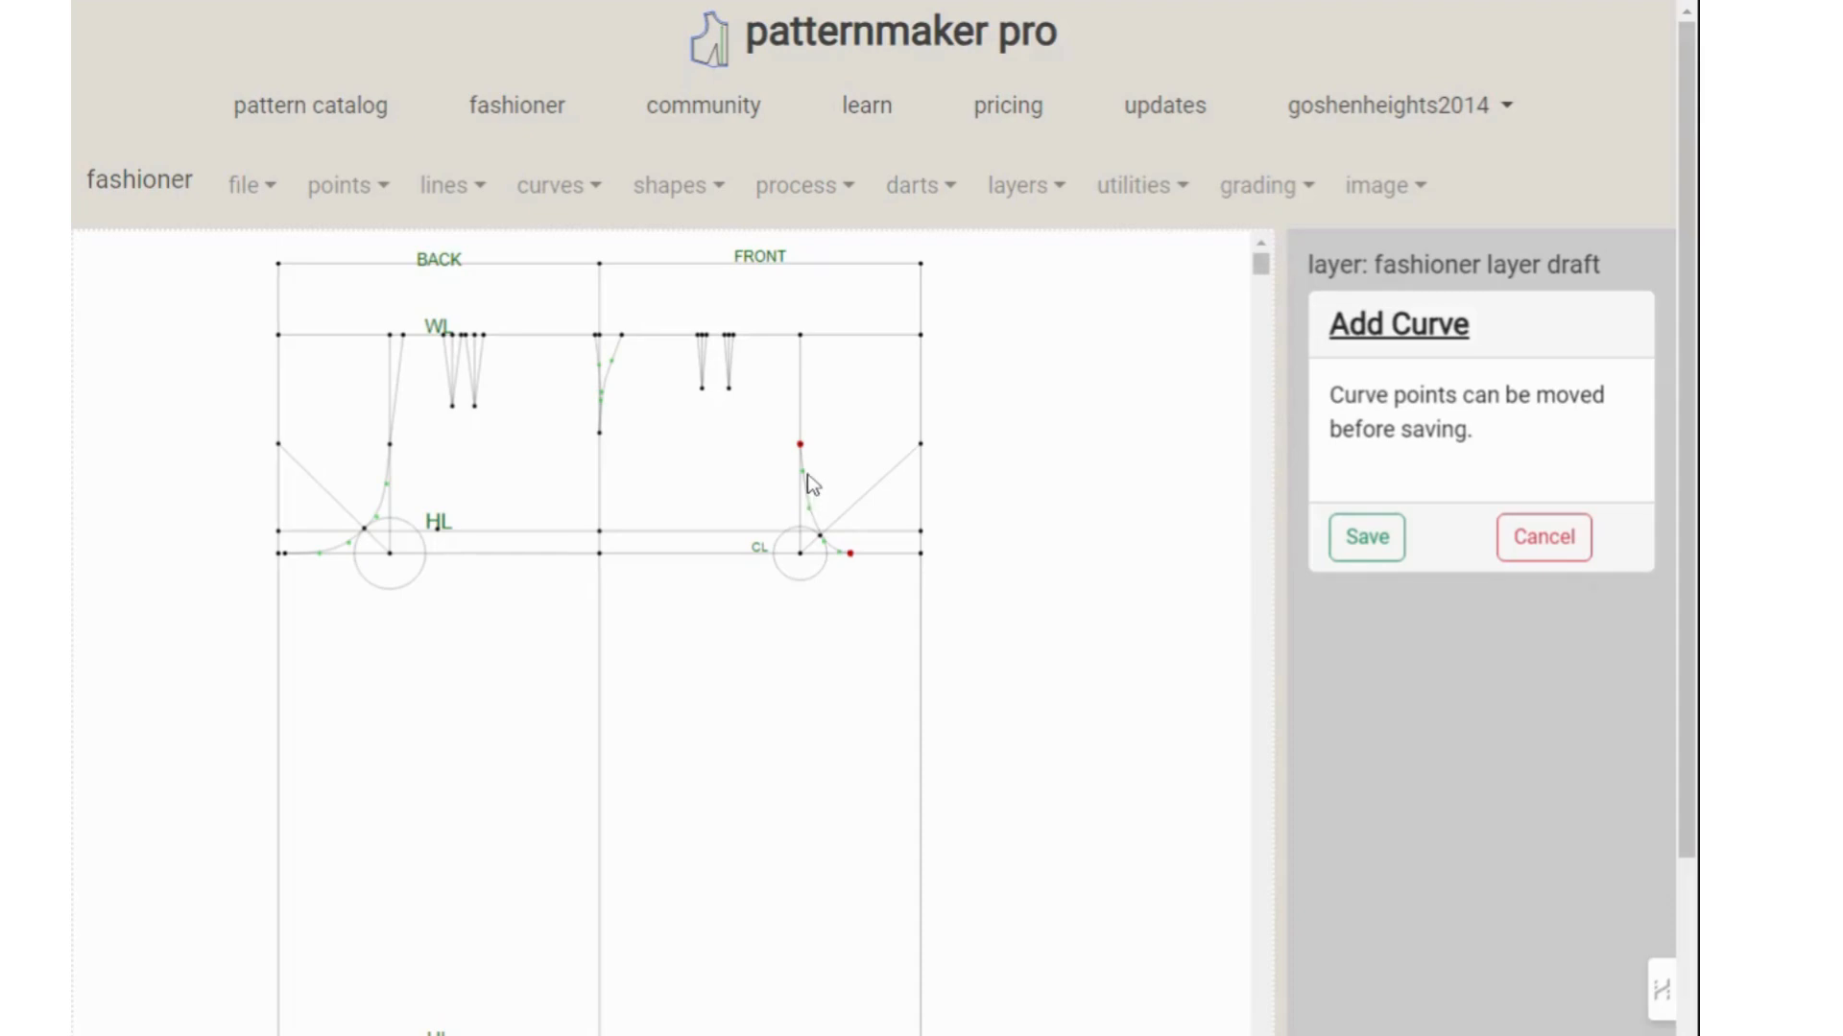
# Refine the two upper curve points of the front crotch curve near the inner vertical line and save the curve
pyautogui.moveTo(804, 471); pyautogui.dragTo(811, 518)
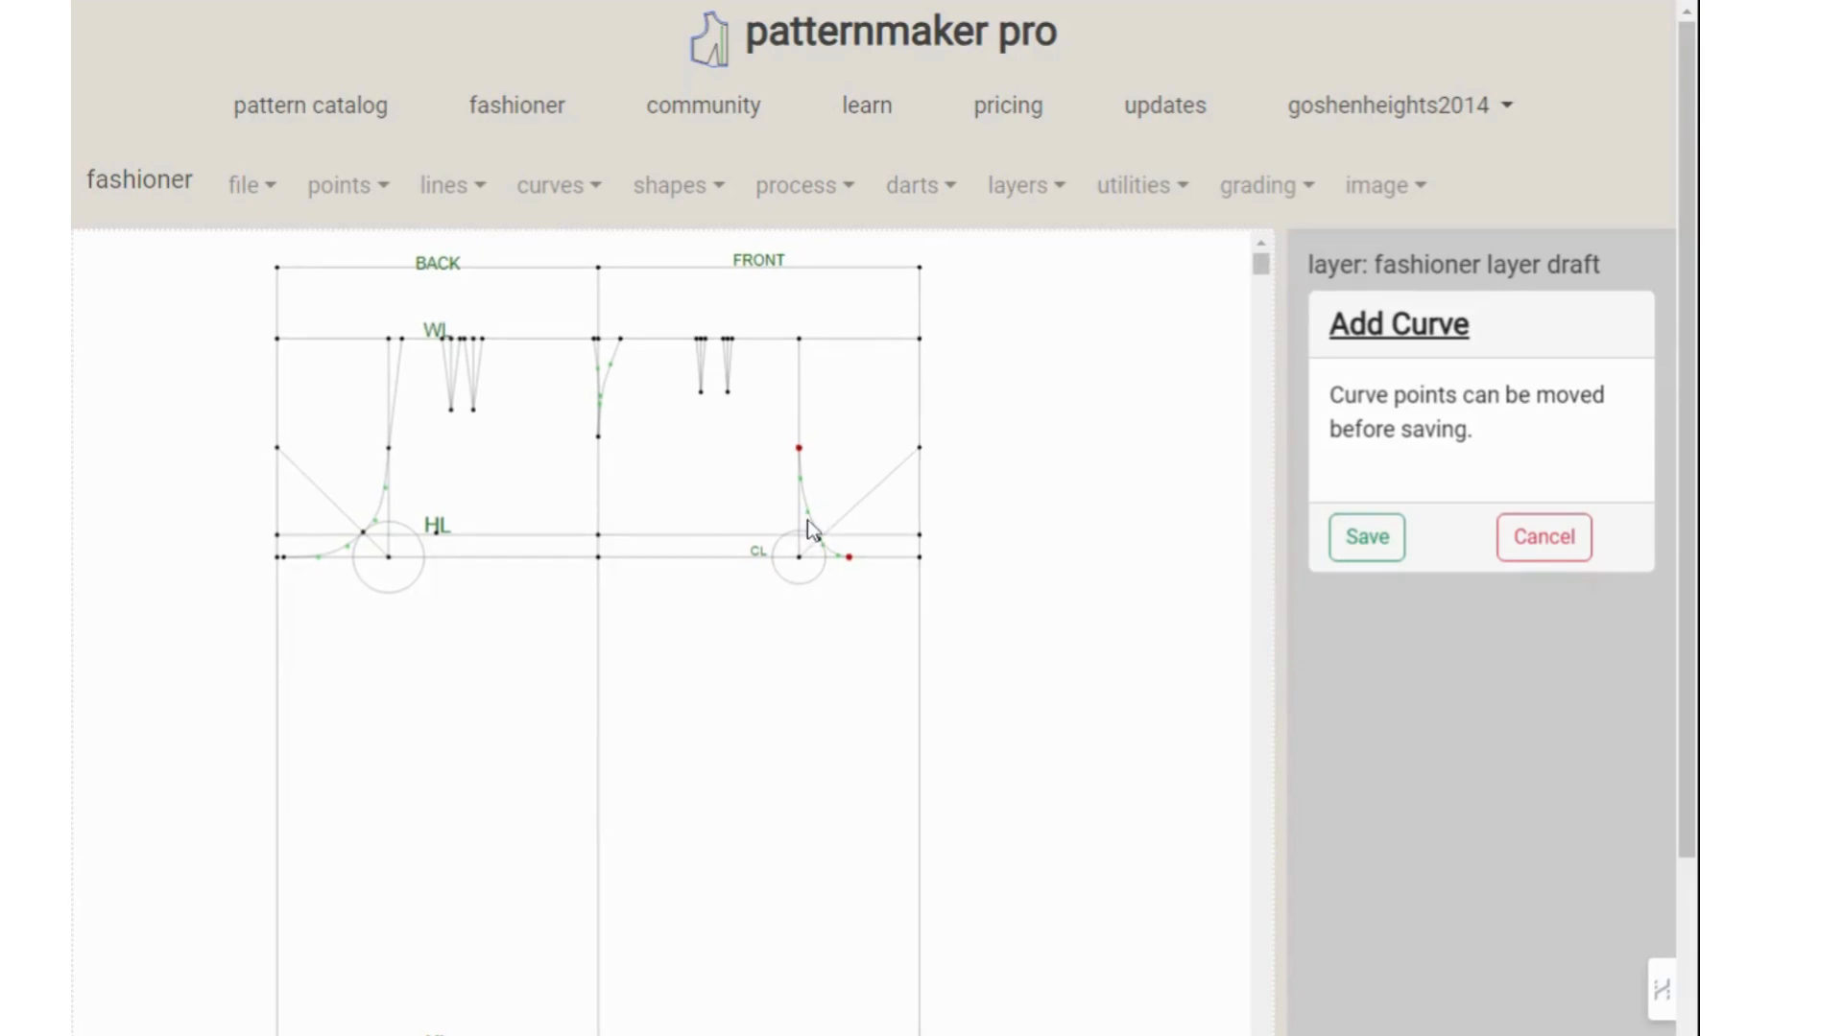
pyautogui.moveTo(810, 515); pyautogui.dragTo(809, 533)
pyautogui.moveTo(803, 519)
pyautogui.mouseDown()
pyautogui.moveTo(814, 534)
pyautogui.moveTo(812, 500)
pyautogui.moveTo(810, 516)
pyautogui.mouseUp()
pyautogui.moveTo(802, 482); pyautogui.dragTo(808, 520)
pyautogui.click(1378, 551)
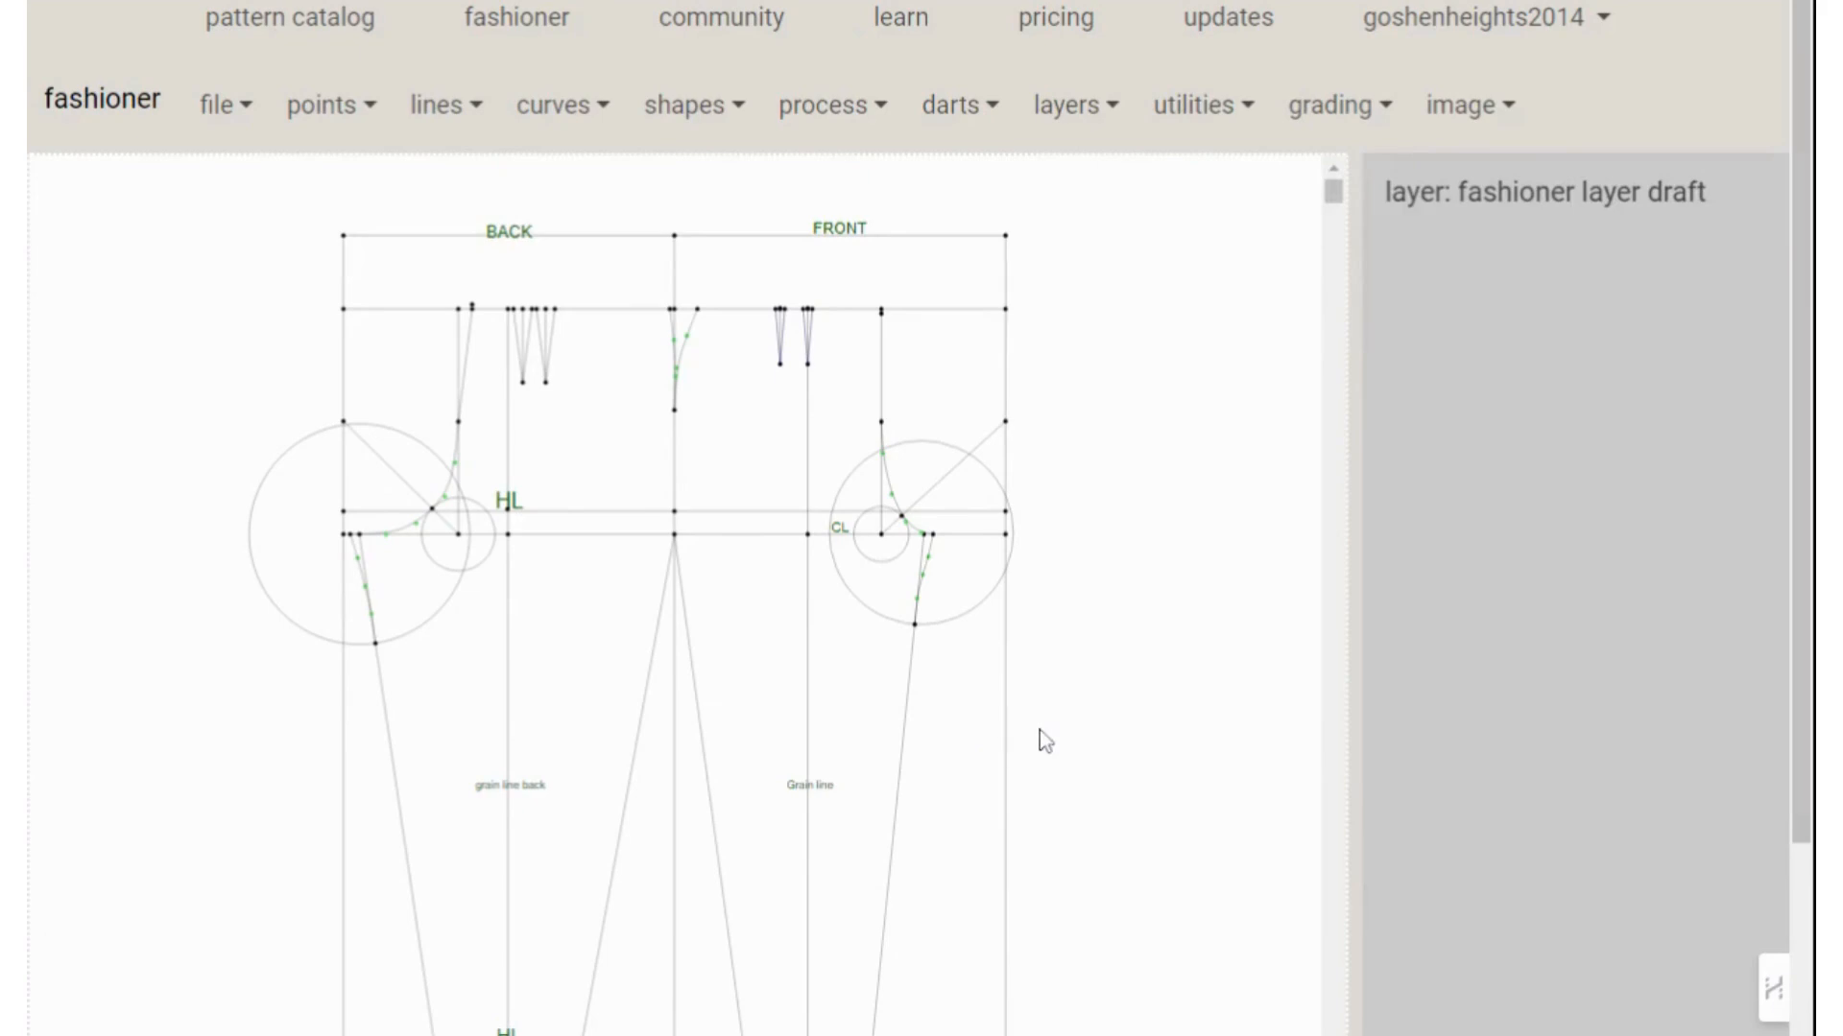
# Examine the front and back pants draft from the waistline down to the hem, including the inseam curves, leg lines and grain lines
pyautogui.scroll(1, 1151, 699)
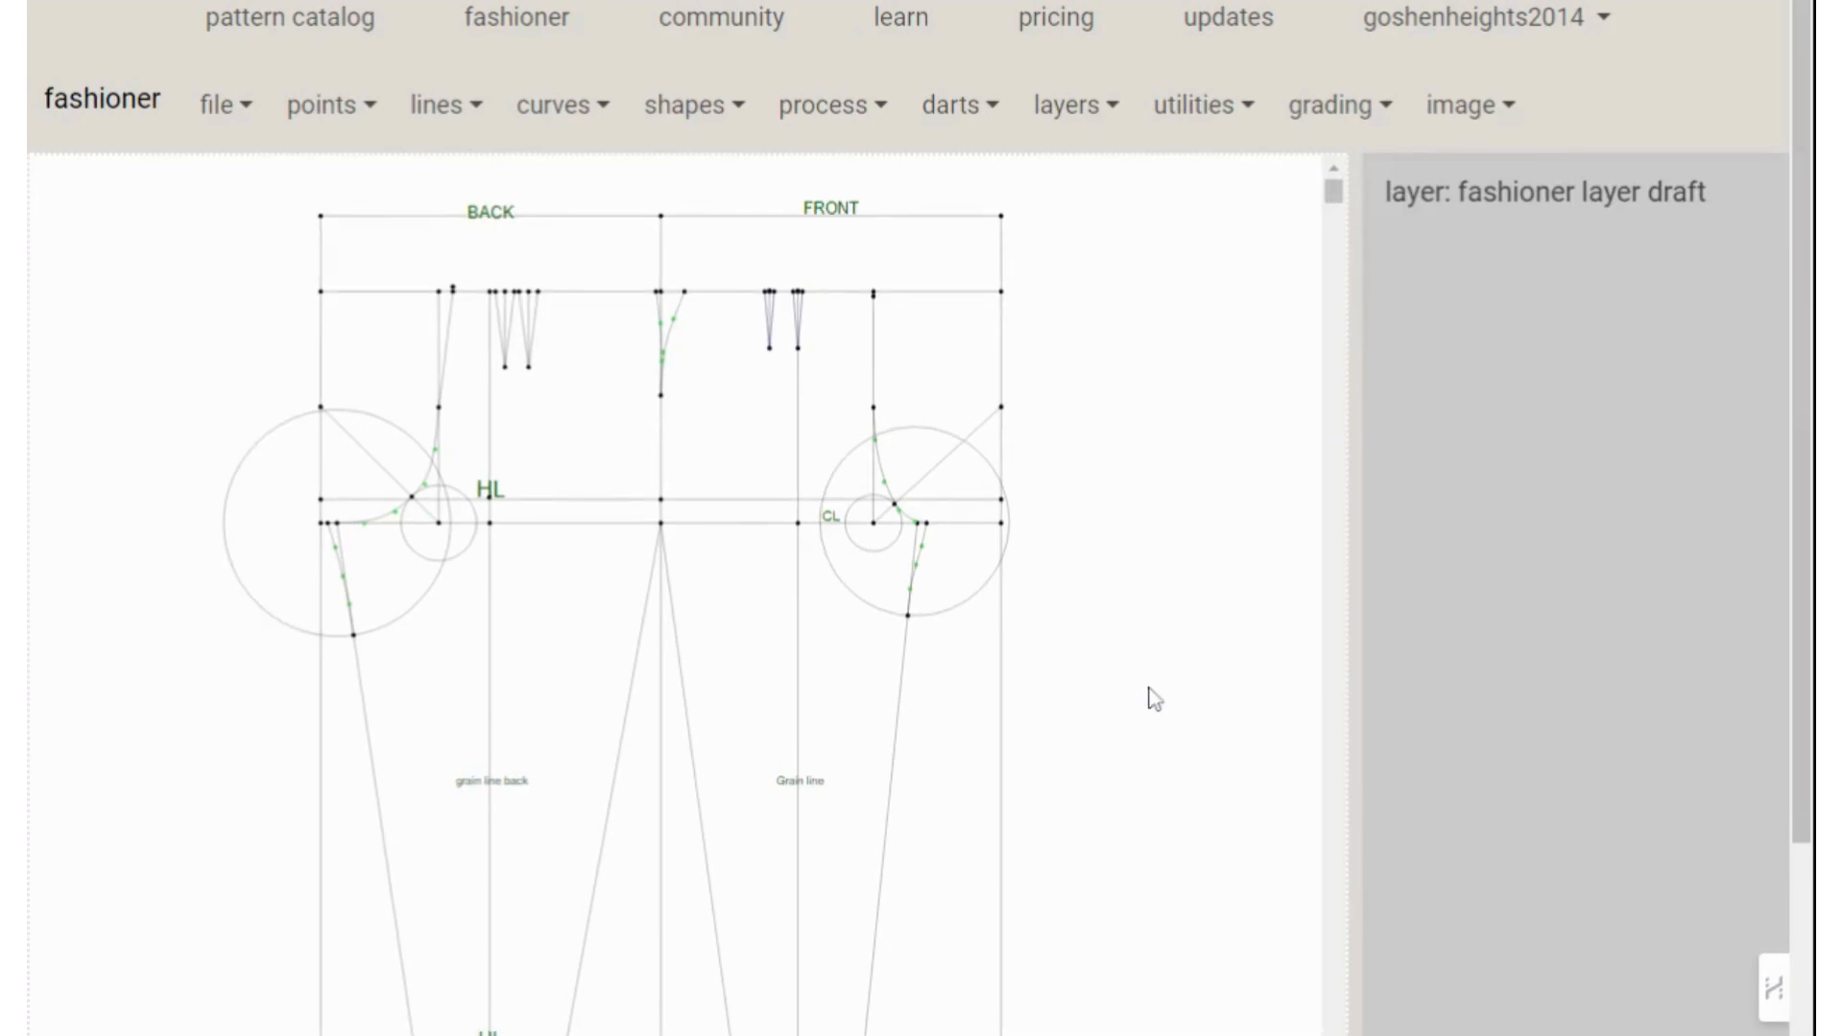
pyautogui.scroll(3, 1155, 699)
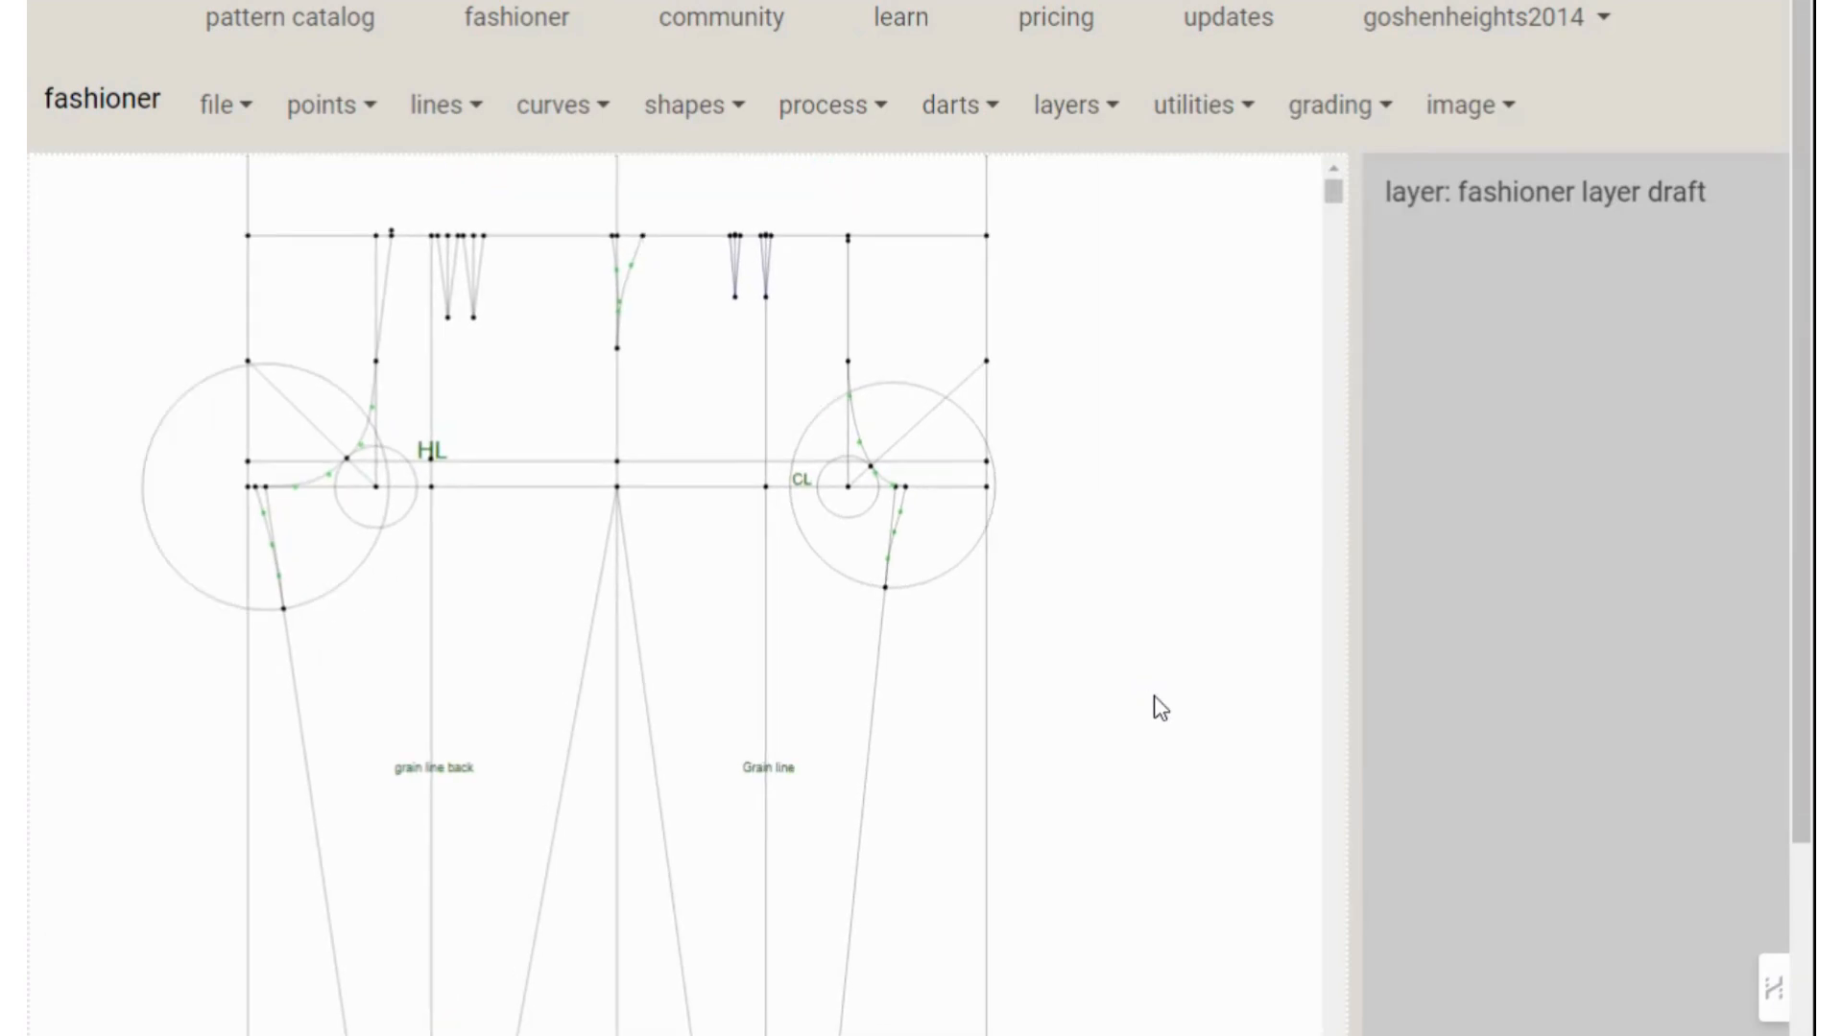
pyautogui.scroll(-1, 1157, 708)
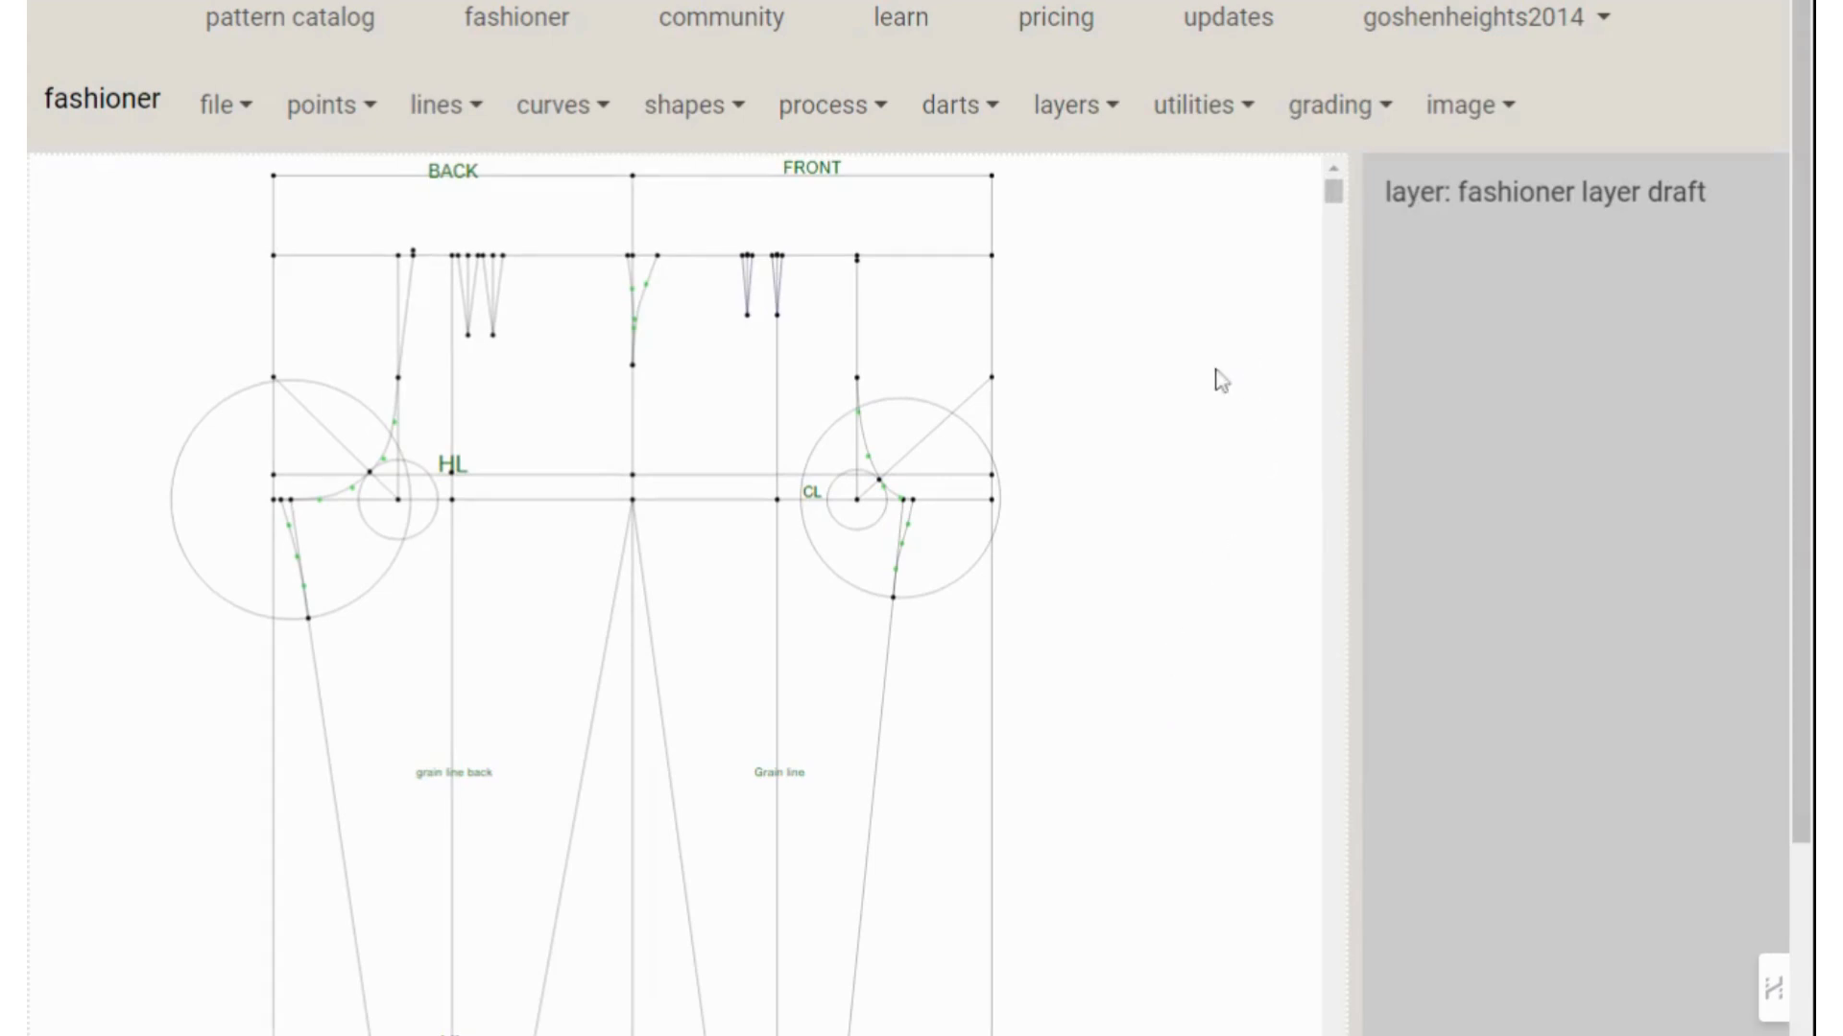
pyautogui.moveTo(1341, 211); pyautogui.dragTo(1344, 223)
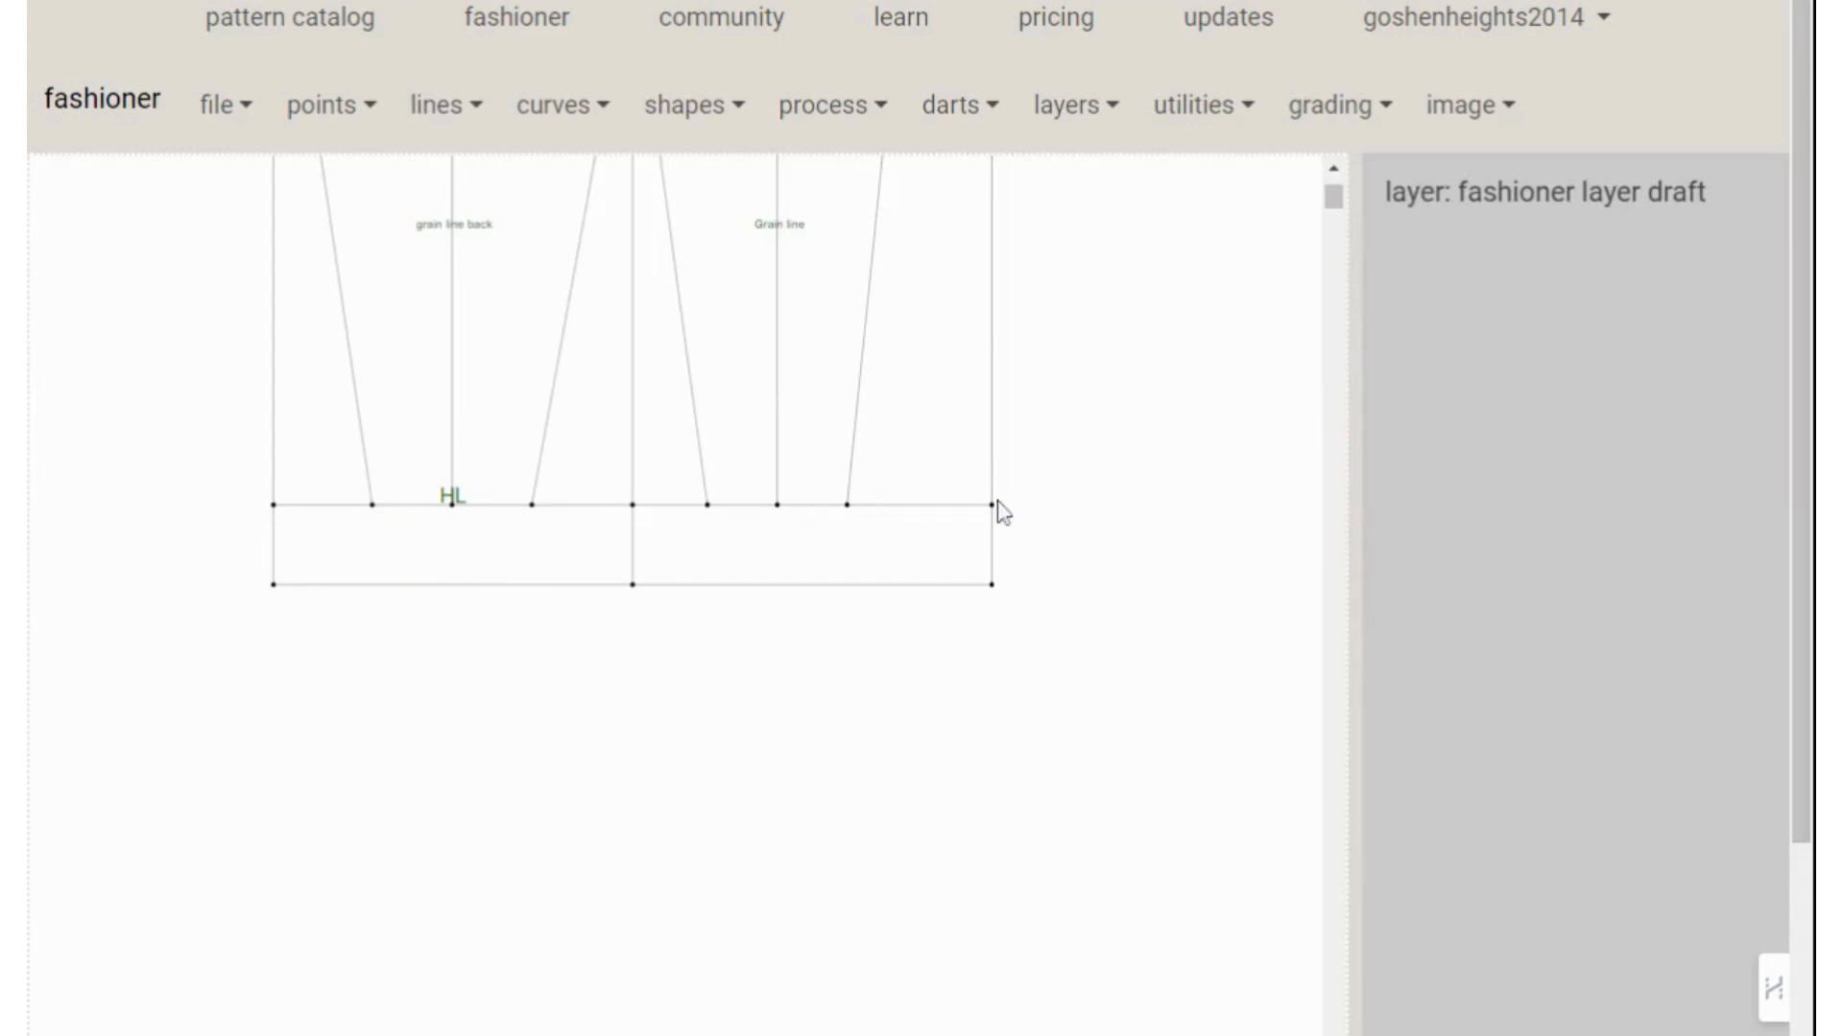
pyautogui.scroll(-3, 1263, 485)
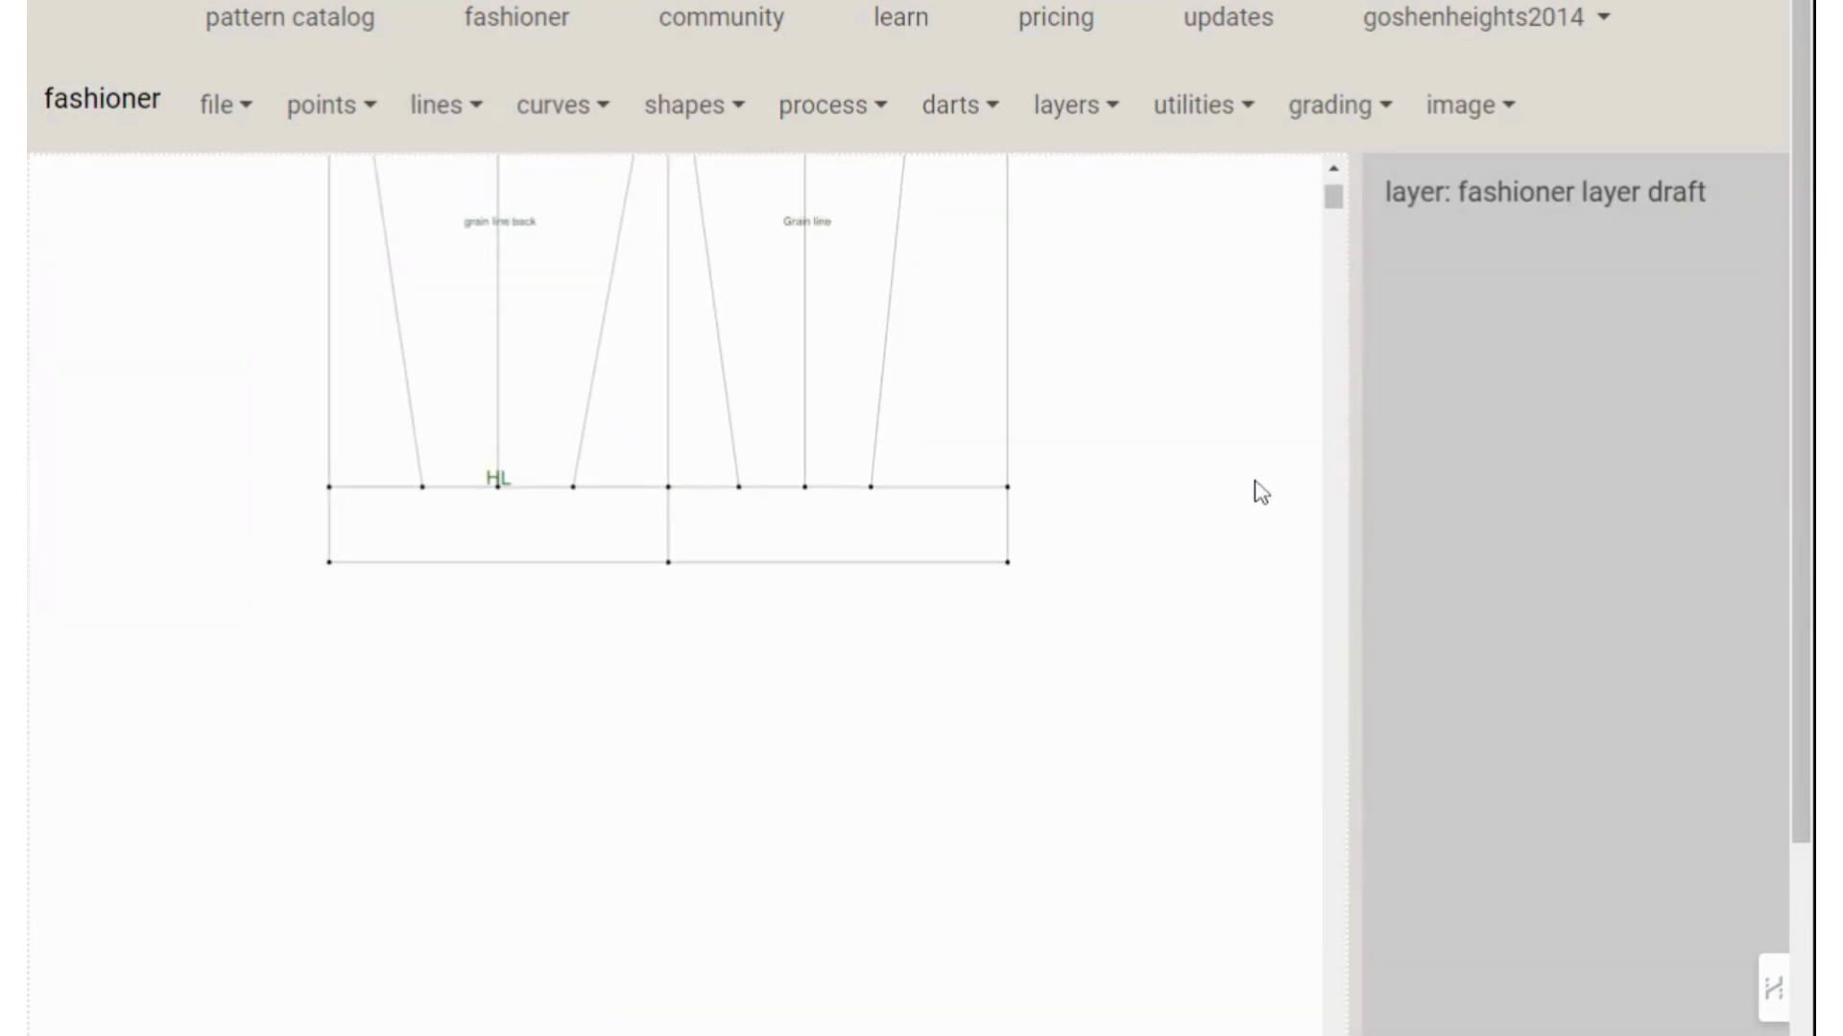
pyautogui.scroll(-1, 1255, 480)
pyautogui.moveTo(1330, 205); pyautogui.dragTo(1329, 185)
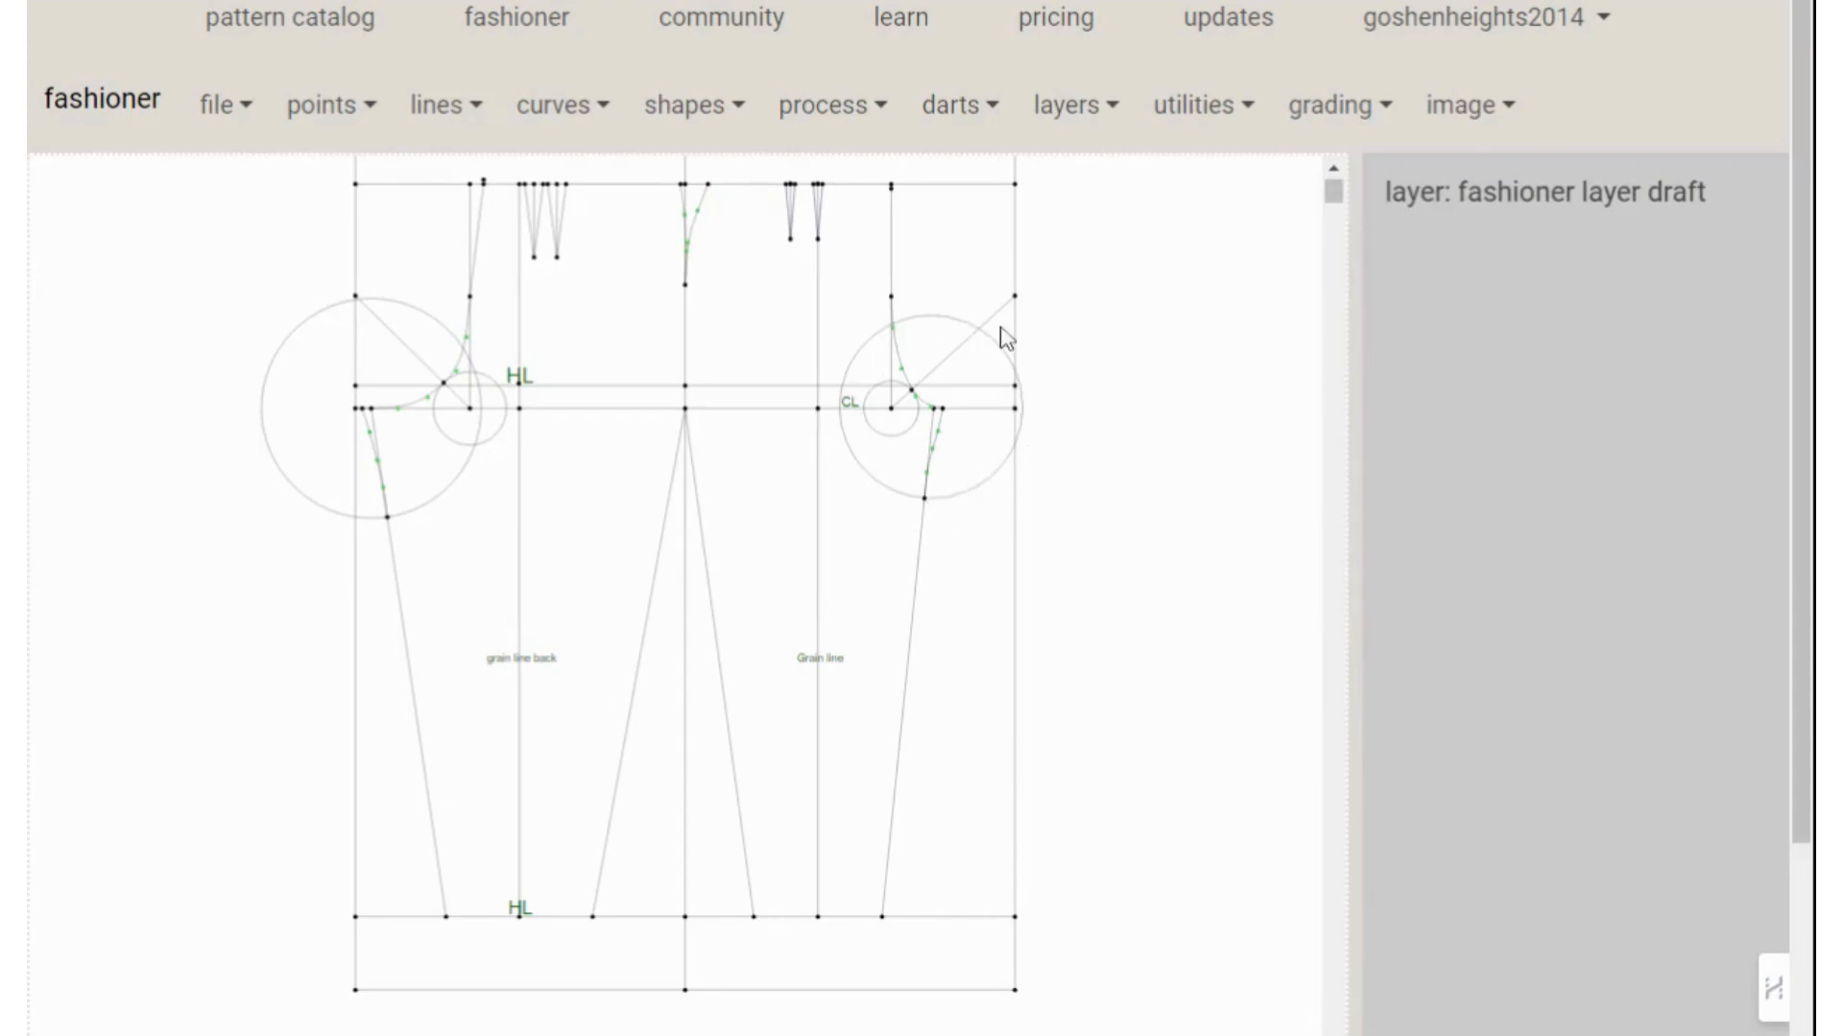
pyautogui.click(844, 395)
# Start registering the back dart nearest the side seam, using its apex as pivot, its side-seam-side leg as staying and its other leg as folding
pyautogui.click(965, 118)
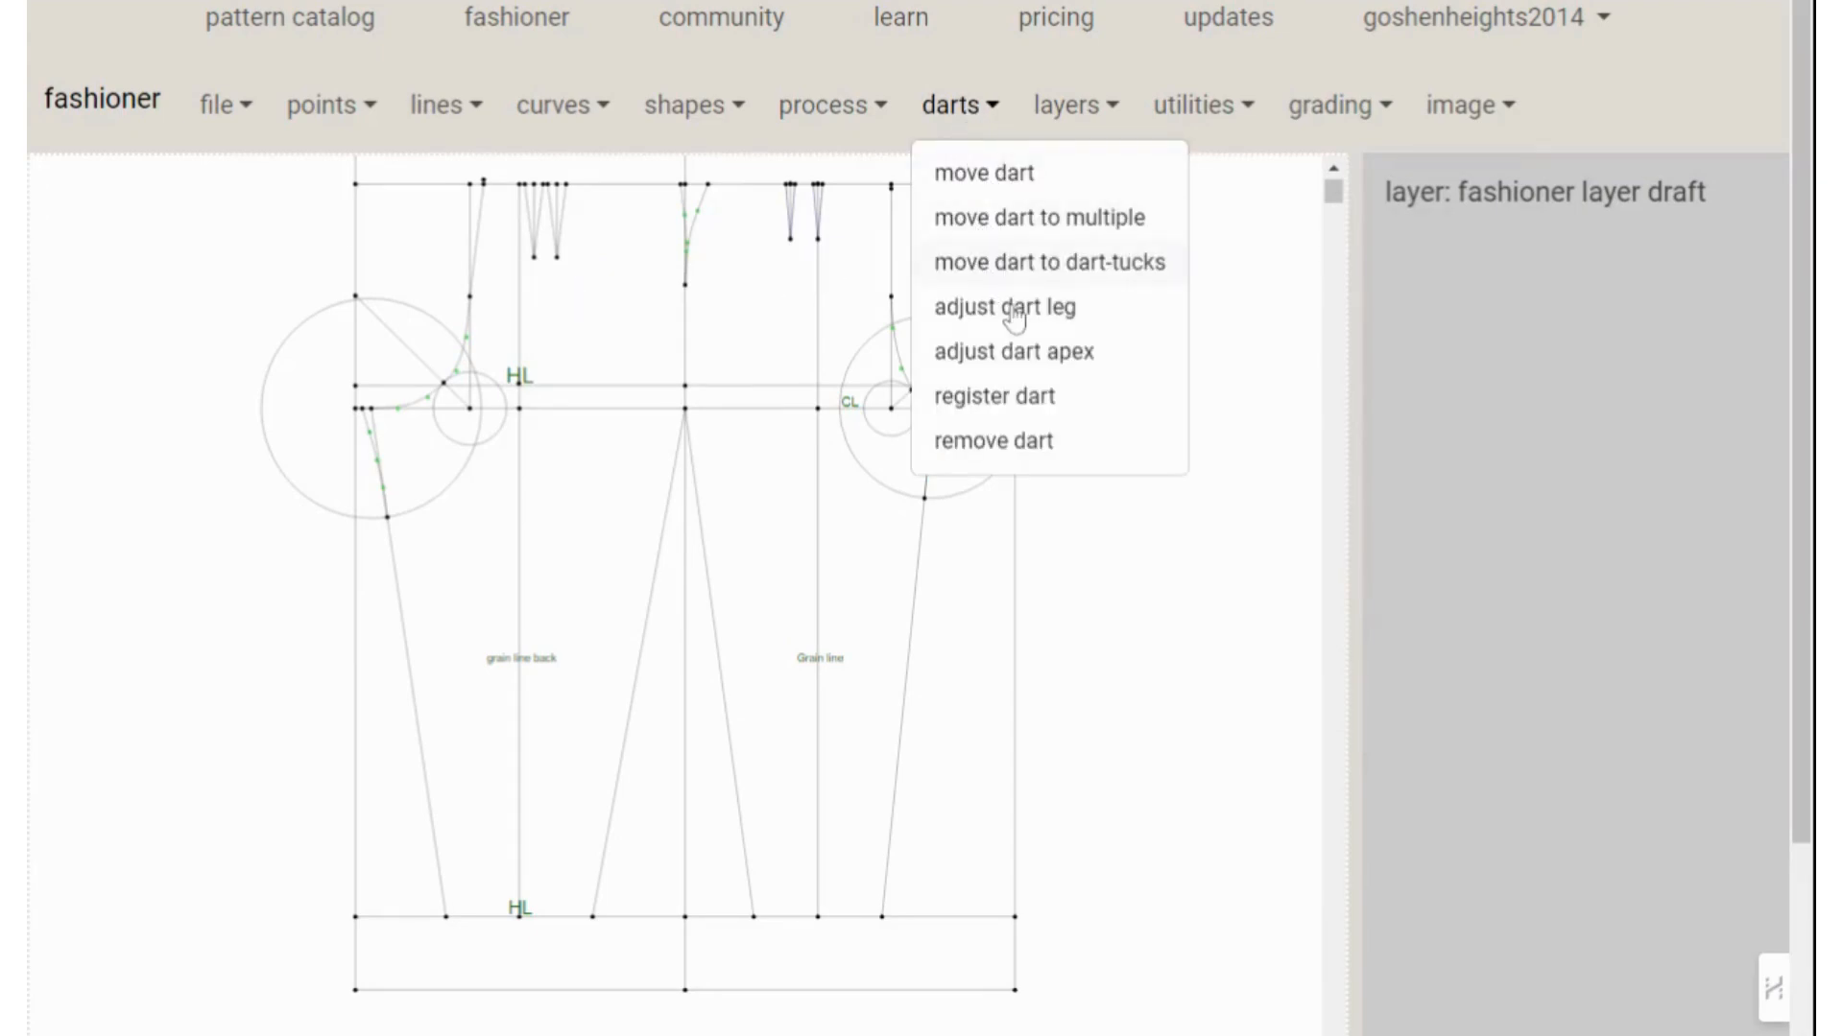
pyautogui.click(1017, 413)
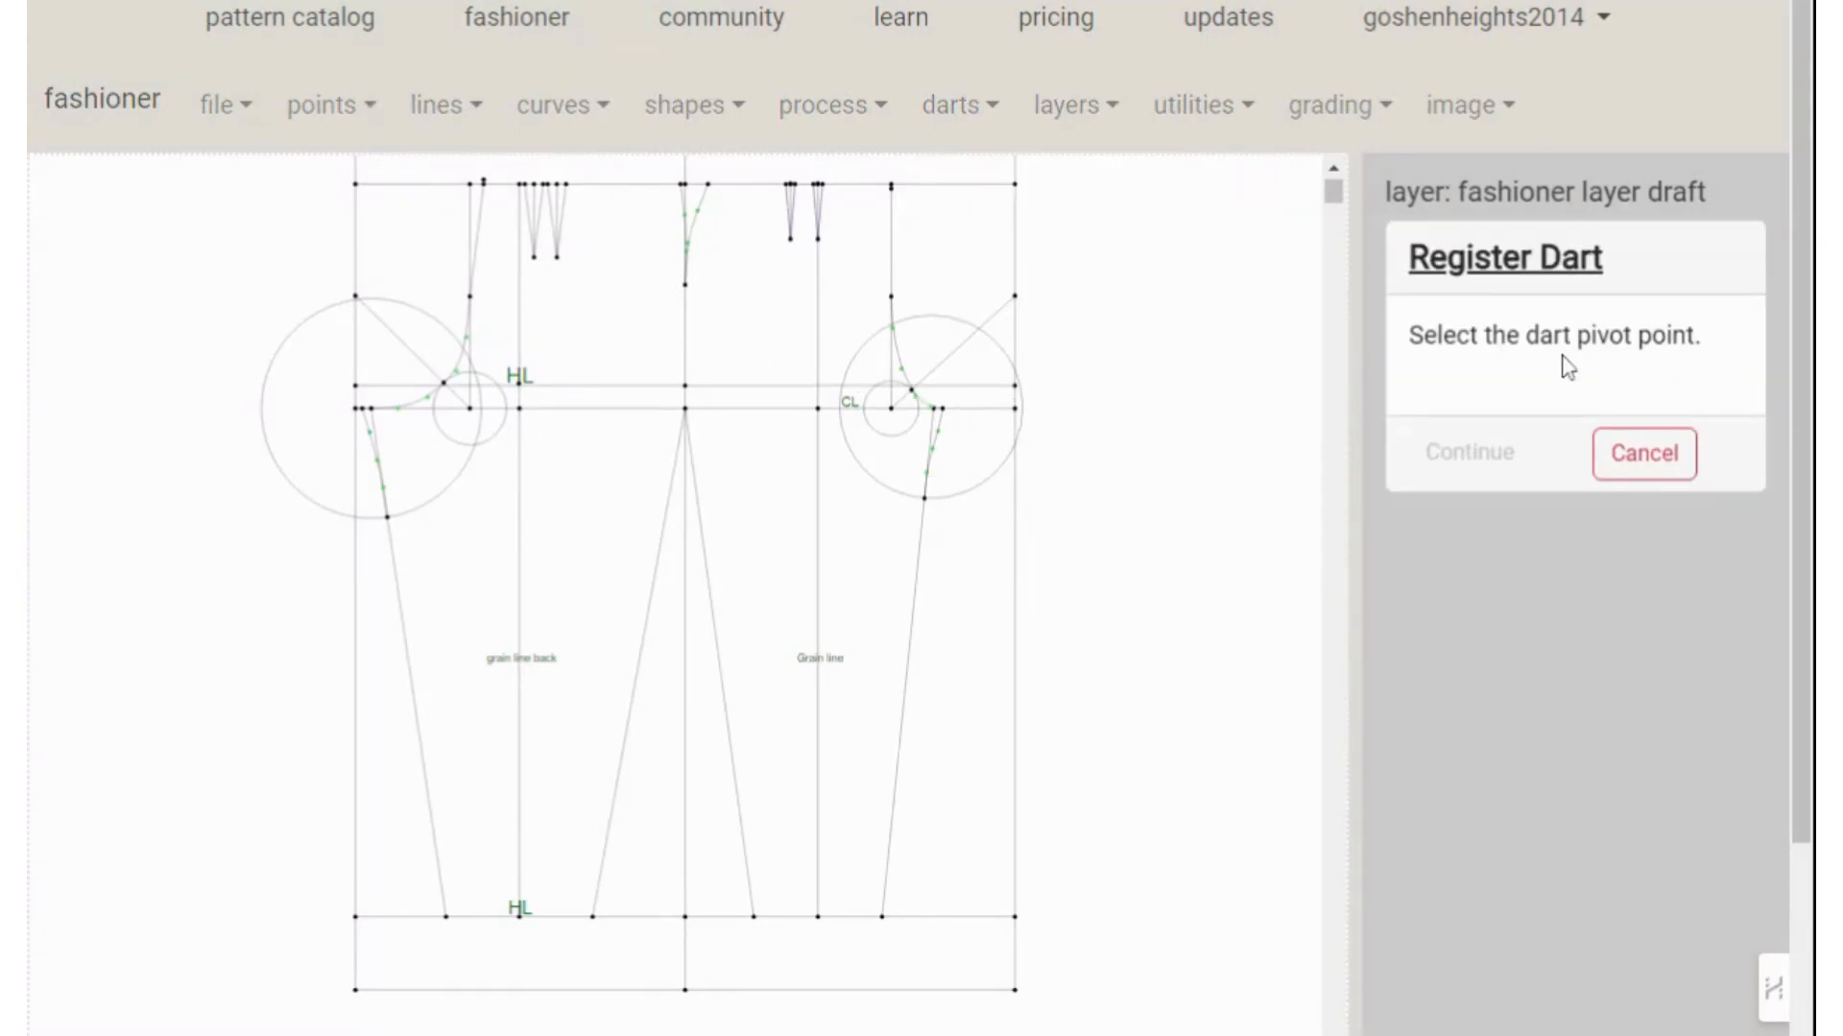
pyautogui.click(557, 258)
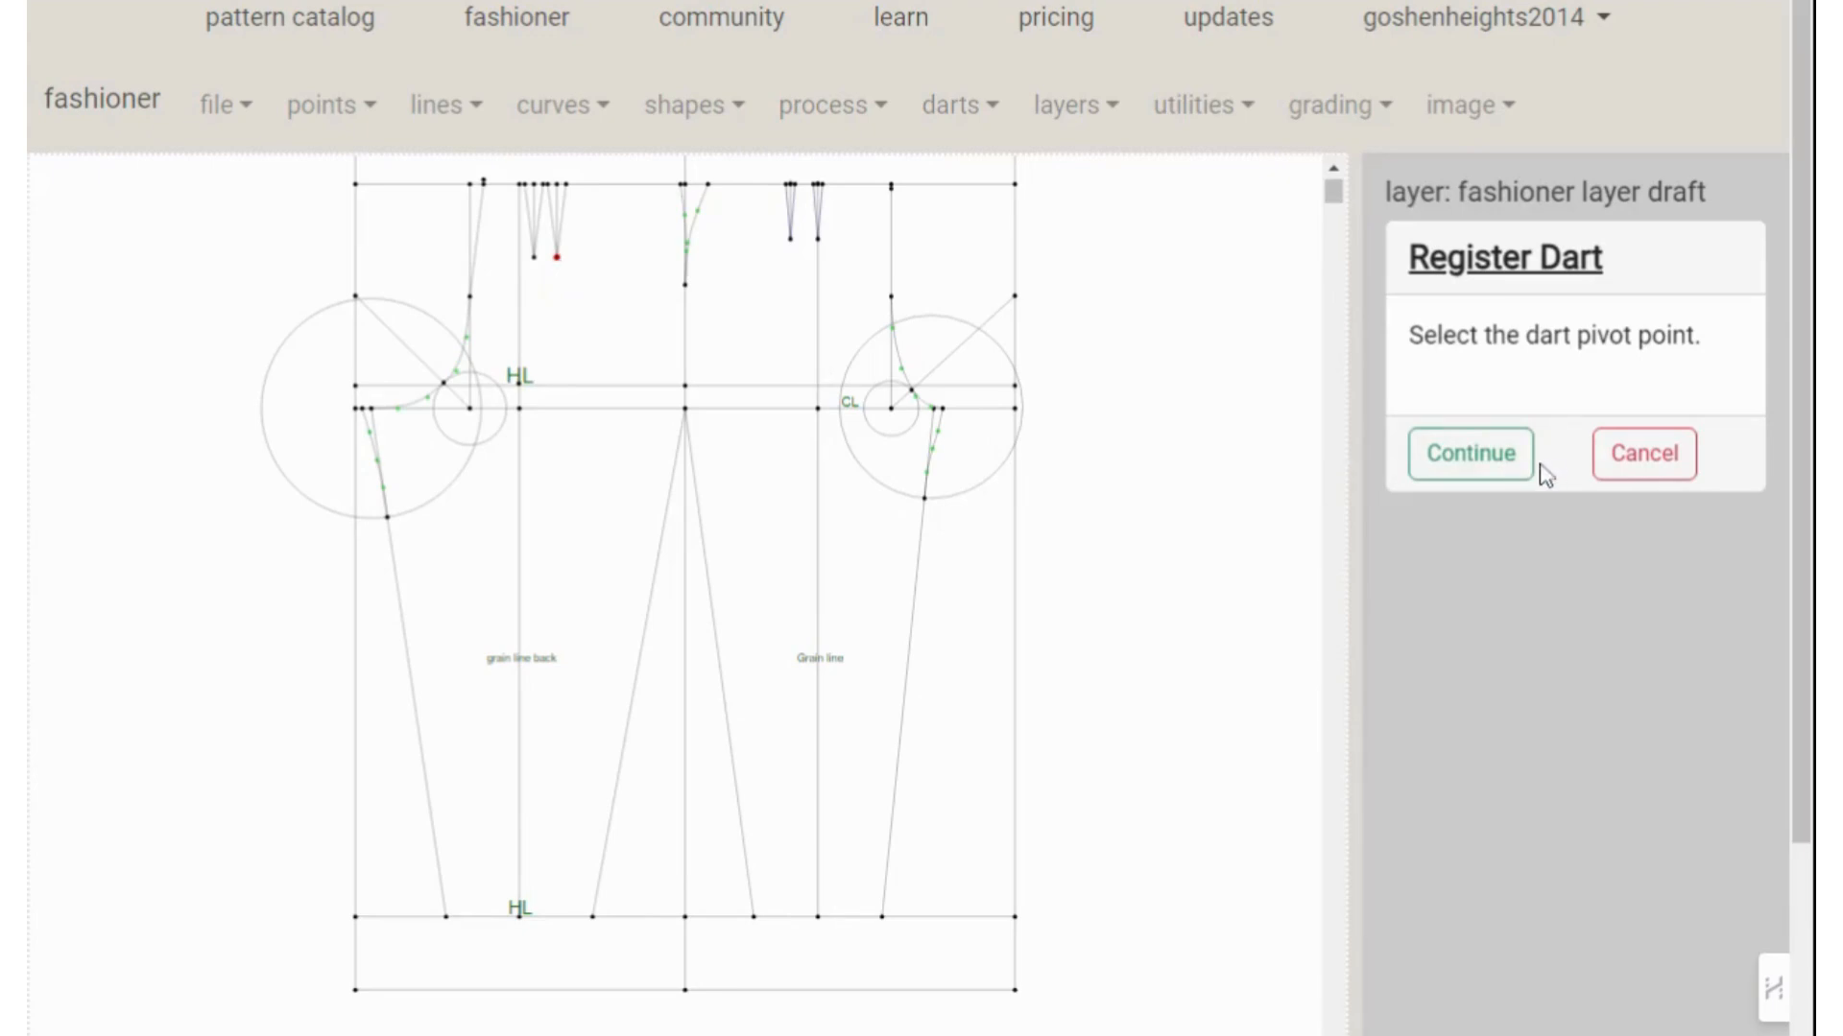
pyautogui.click(1489, 464)
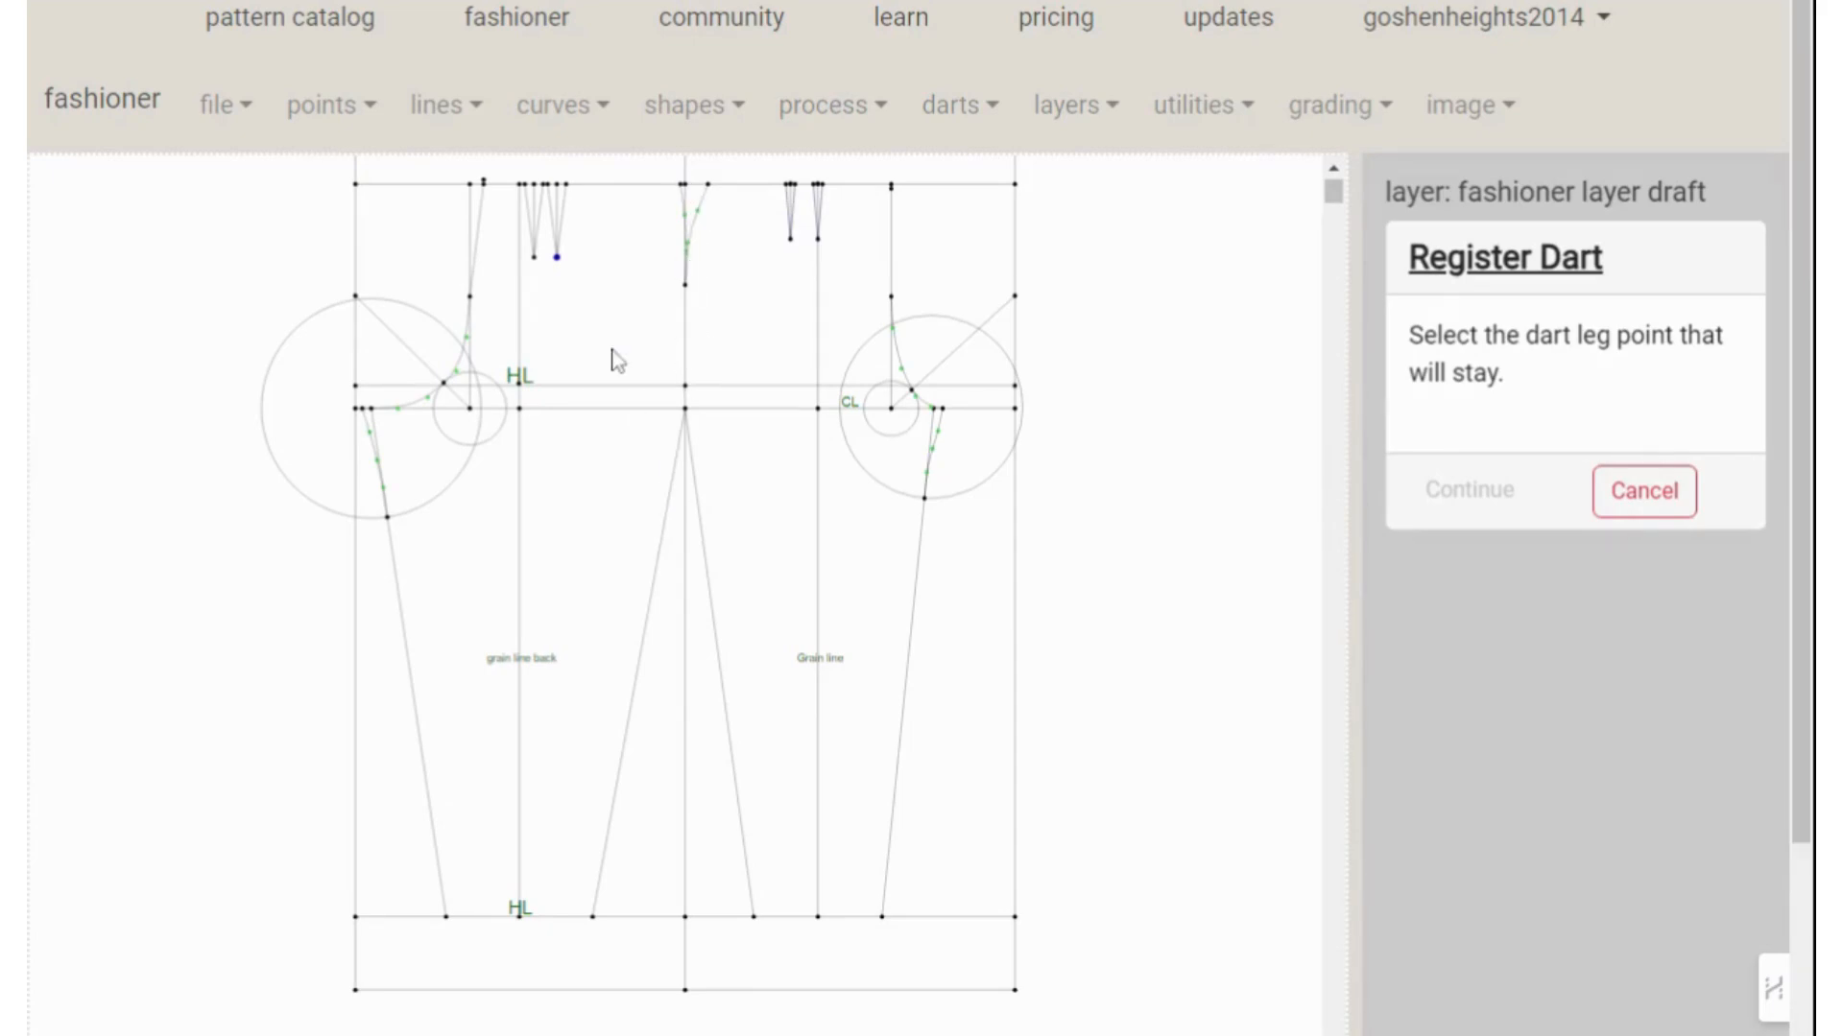
pyautogui.click(567, 186)
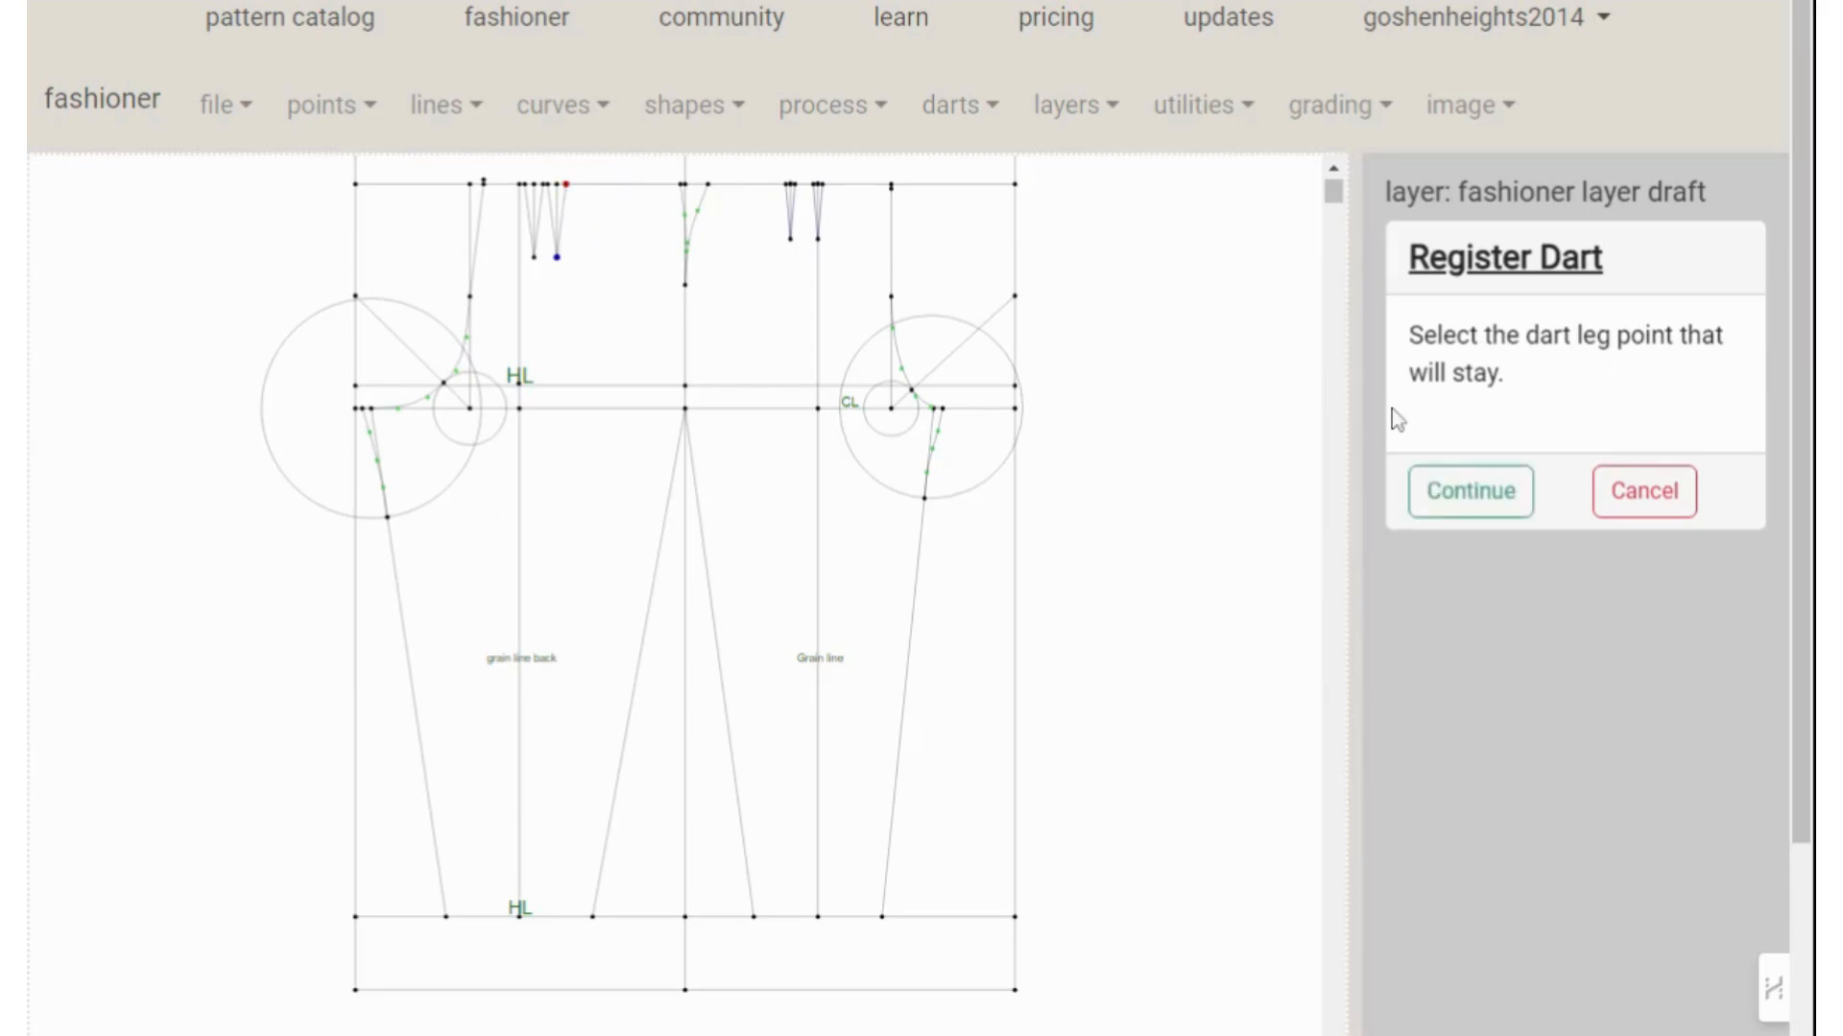
pyautogui.click(1487, 502)
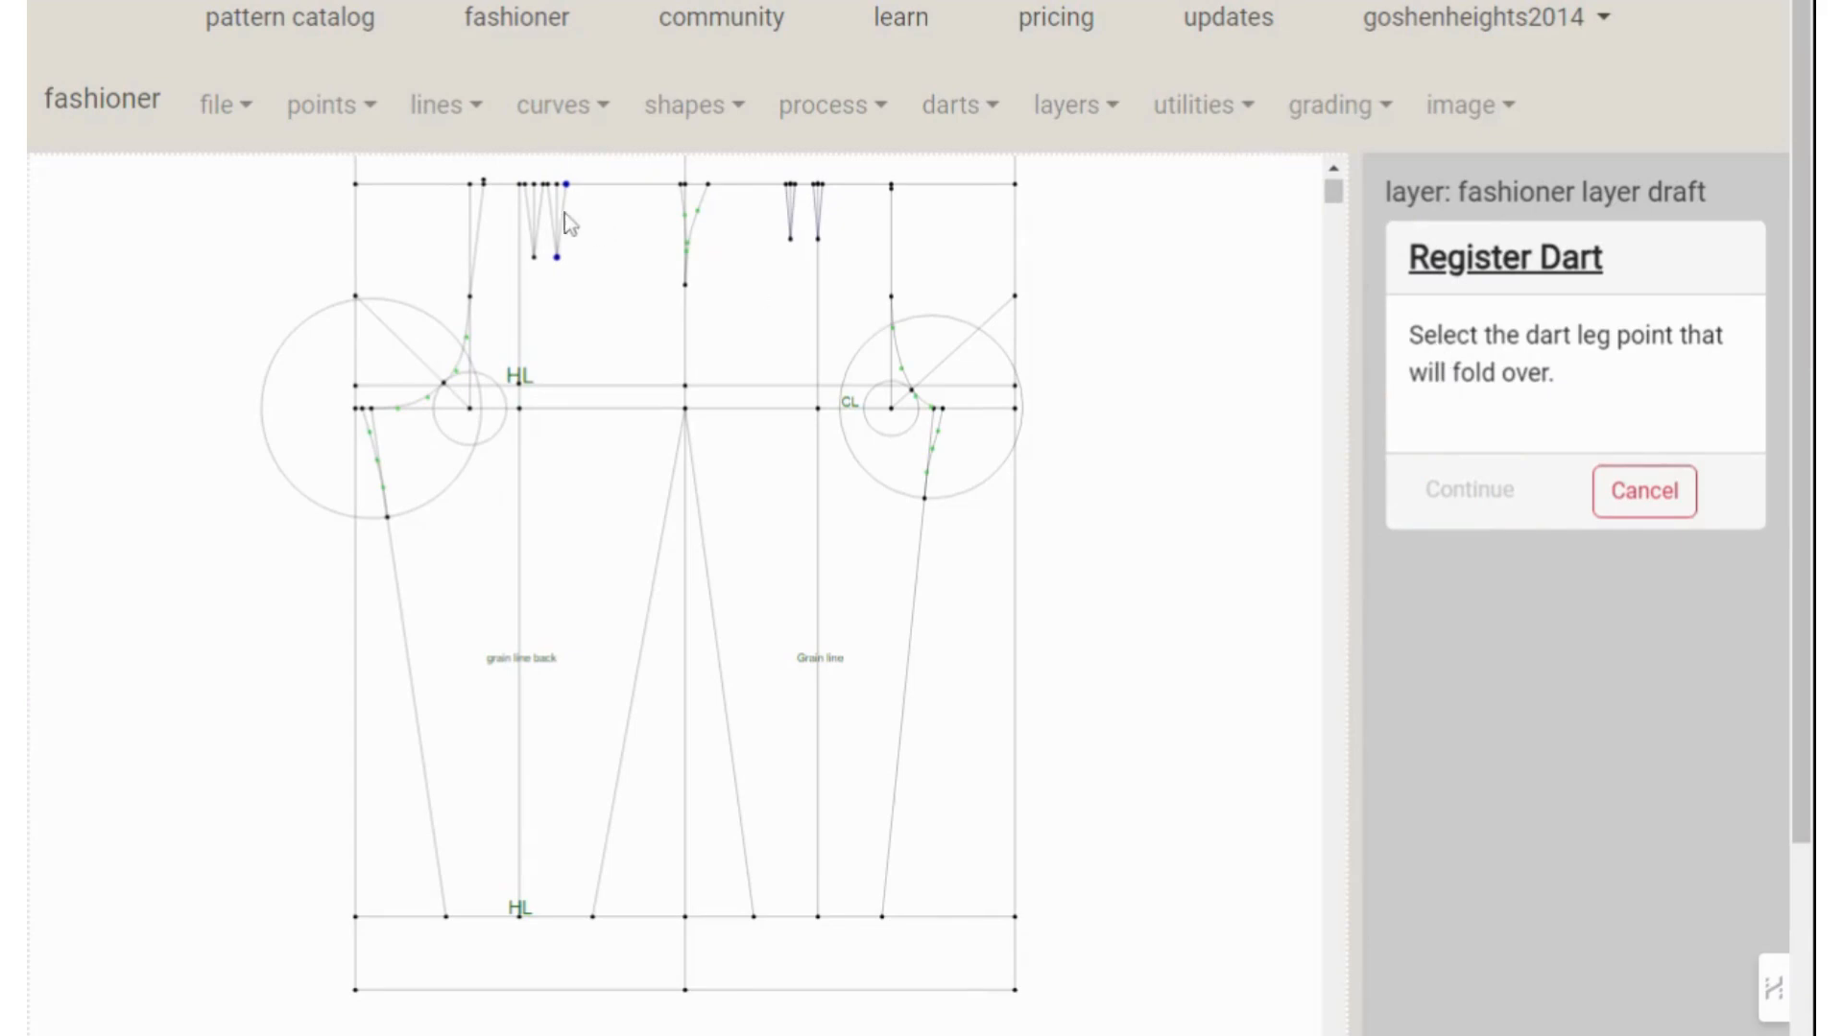
pyautogui.click(548, 186)
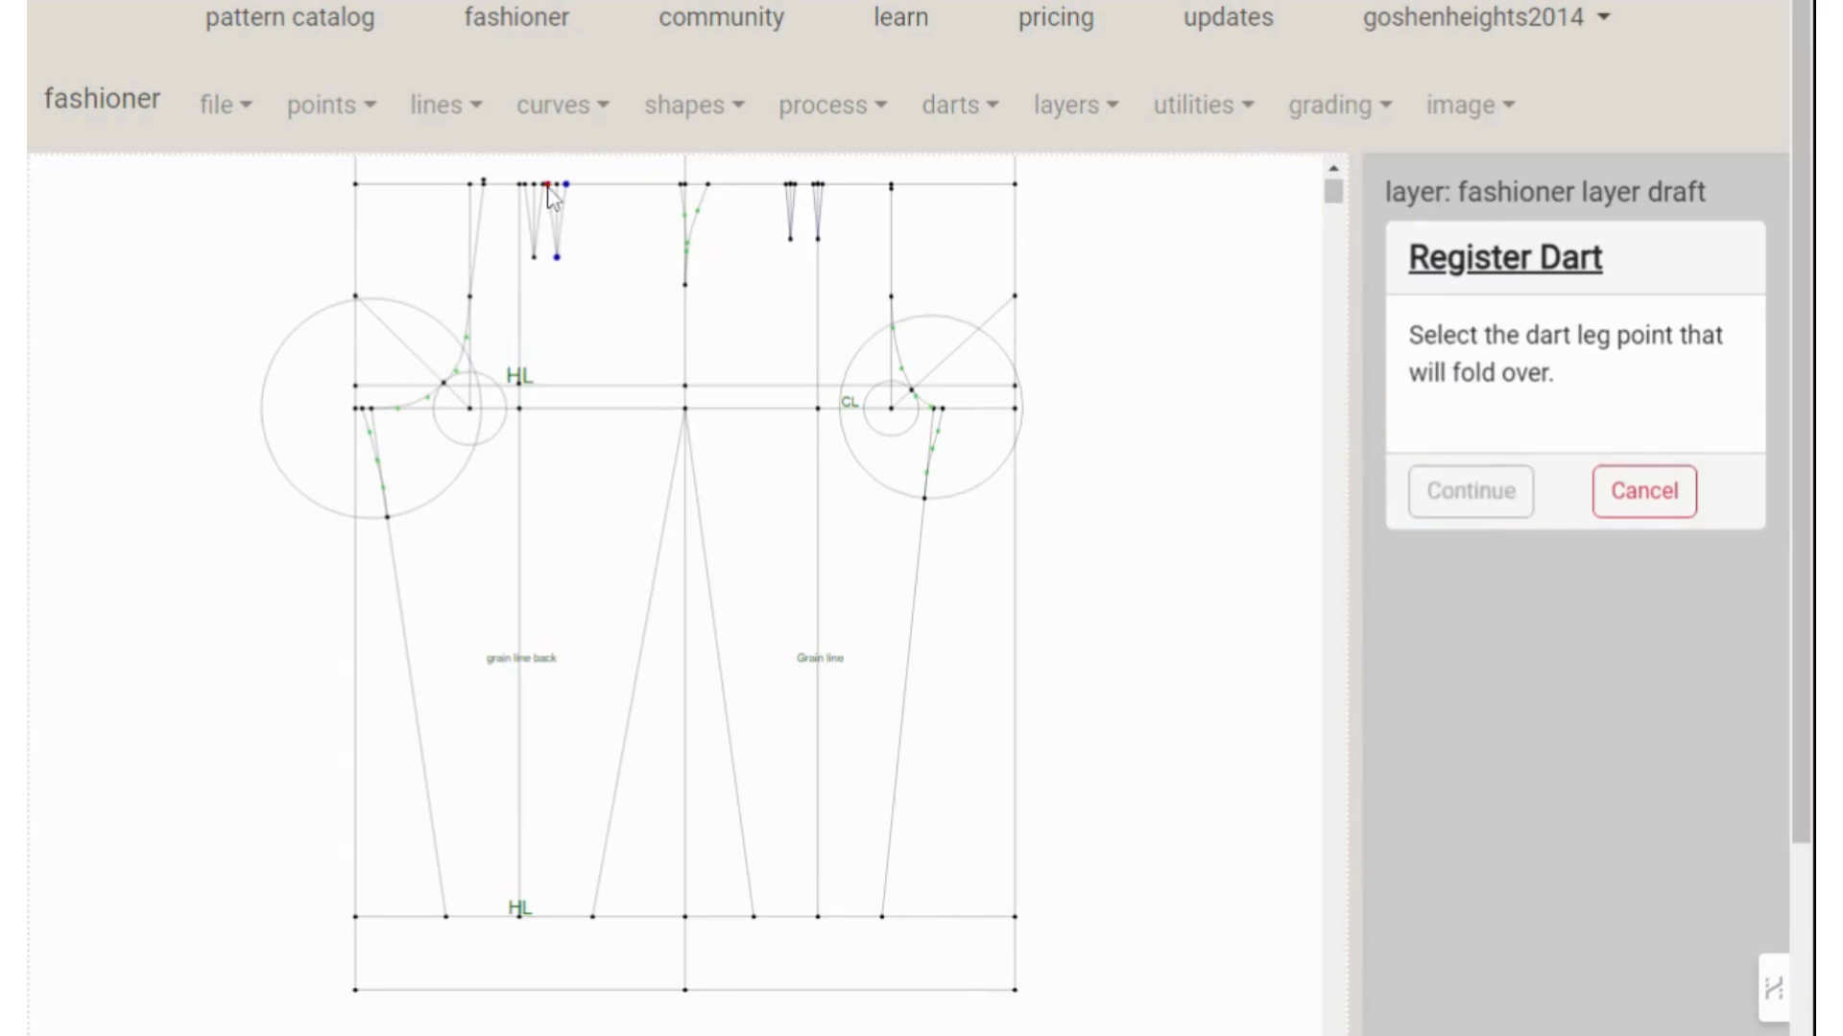
pyautogui.click(1453, 502)
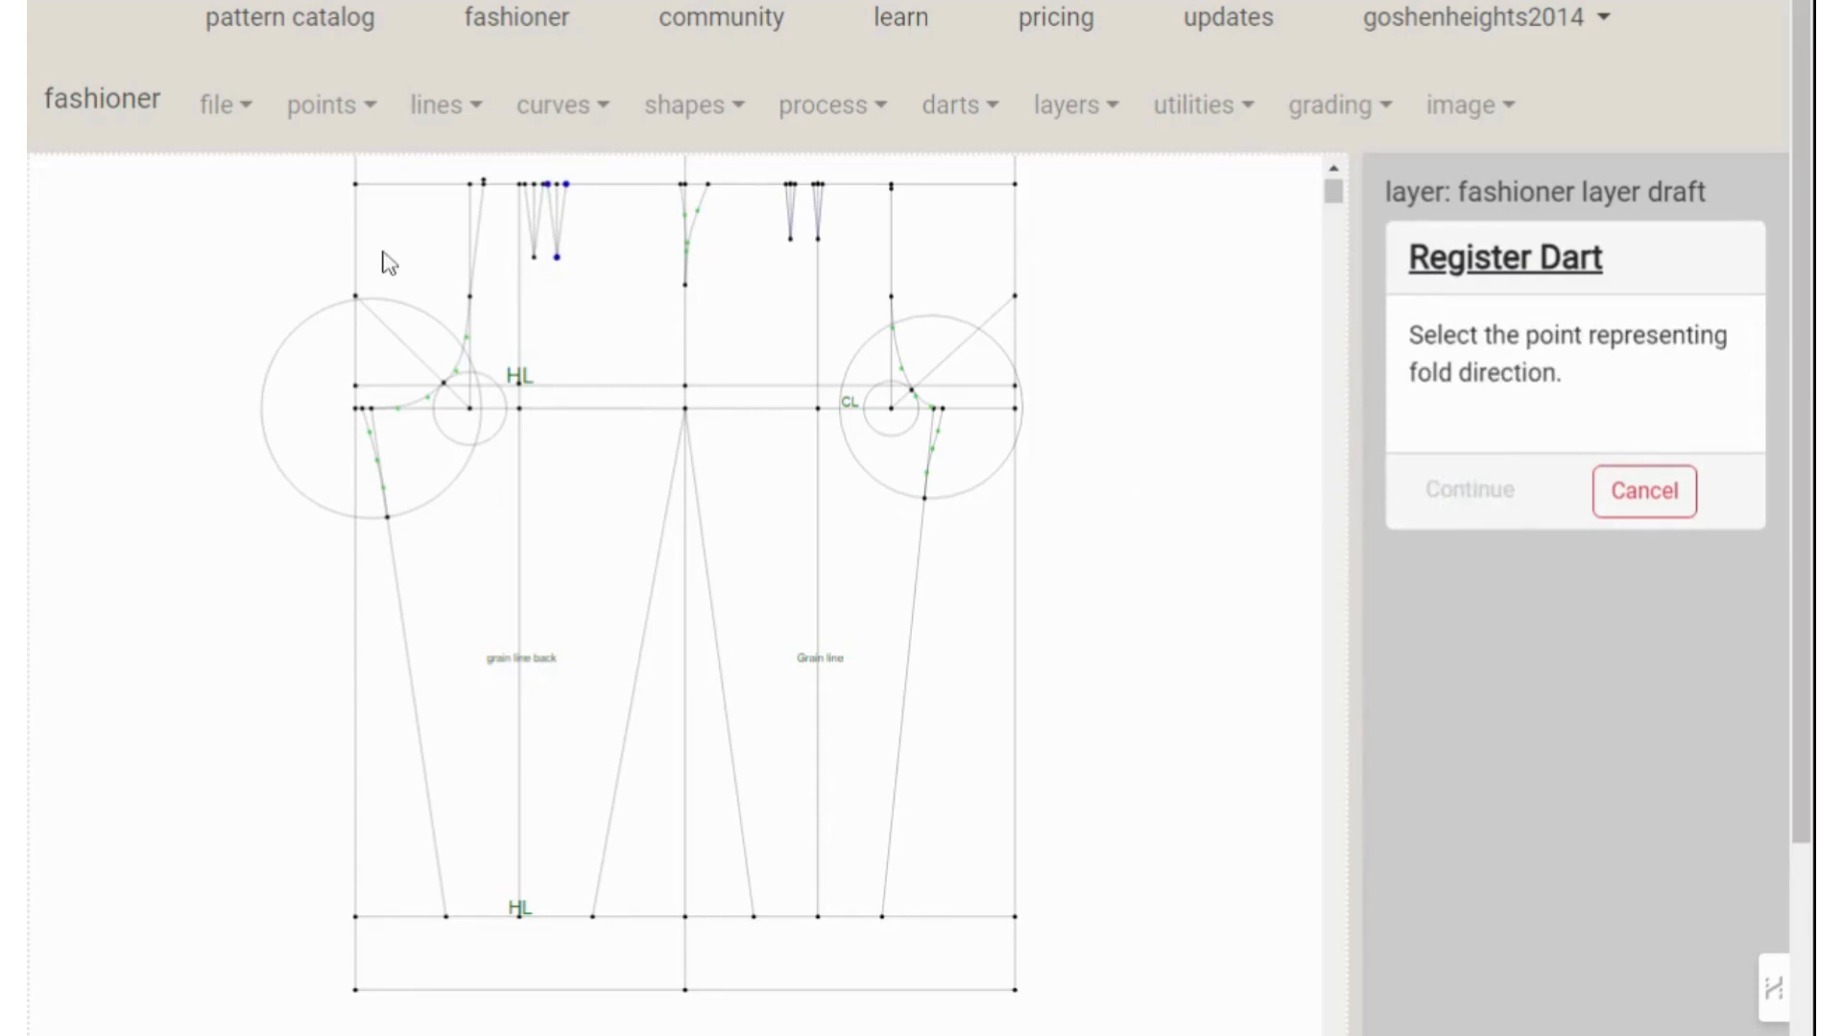
# Set the dart's fold direction to the back side-seam waist point, name it "back pant dart 2" and save the registration
pyautogui.click(681, 186)
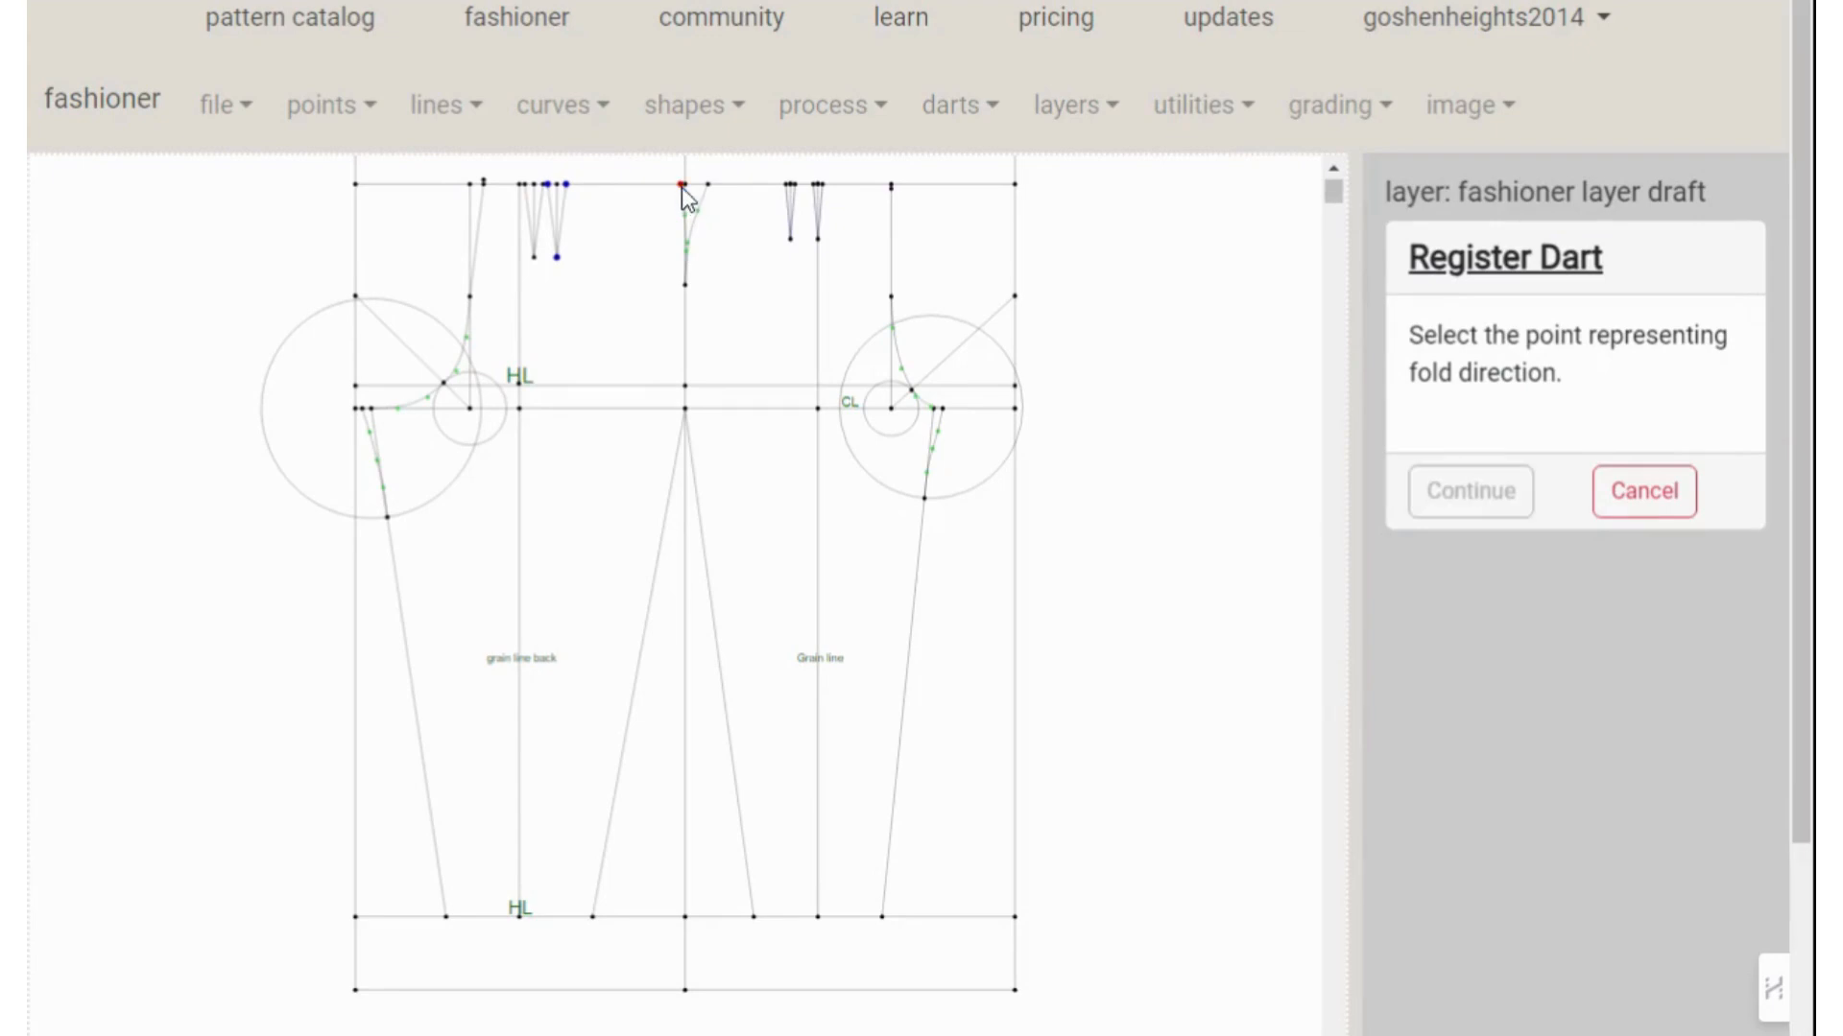
pyautogui.click(1469, 497)
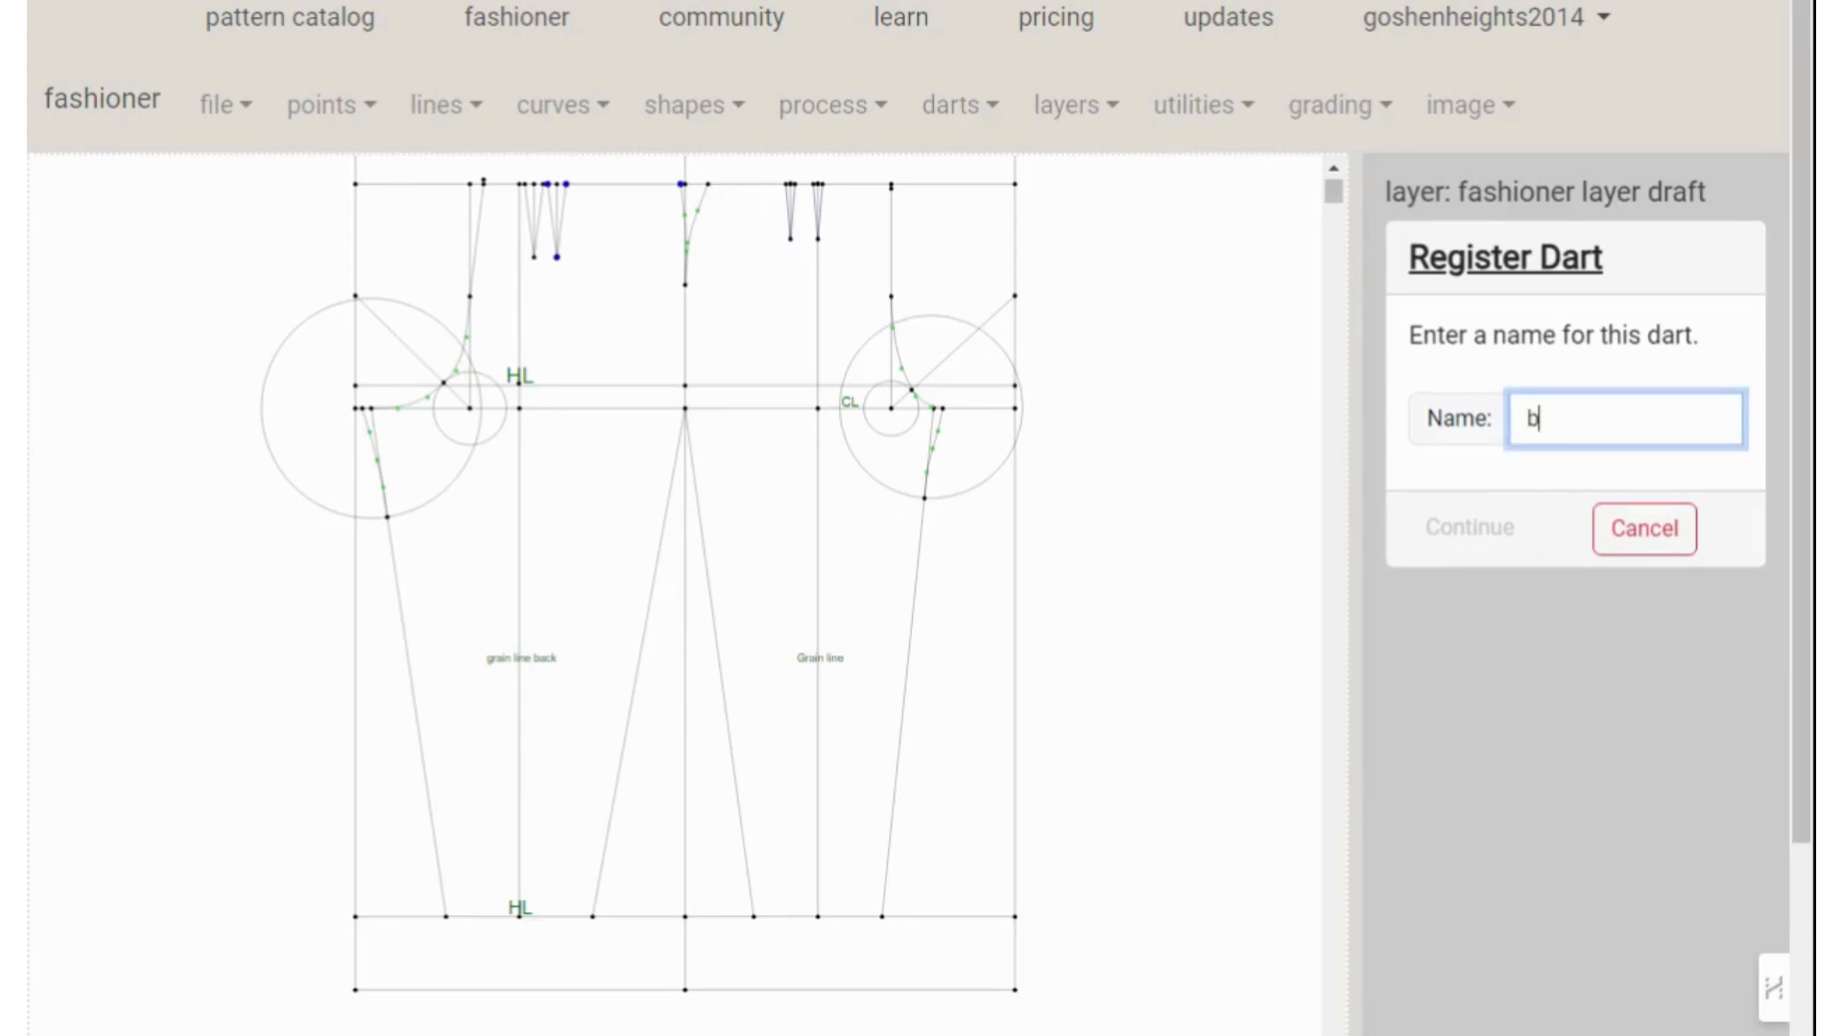
pyautogui.write('back ü')
pyautogui.write('ant dart')
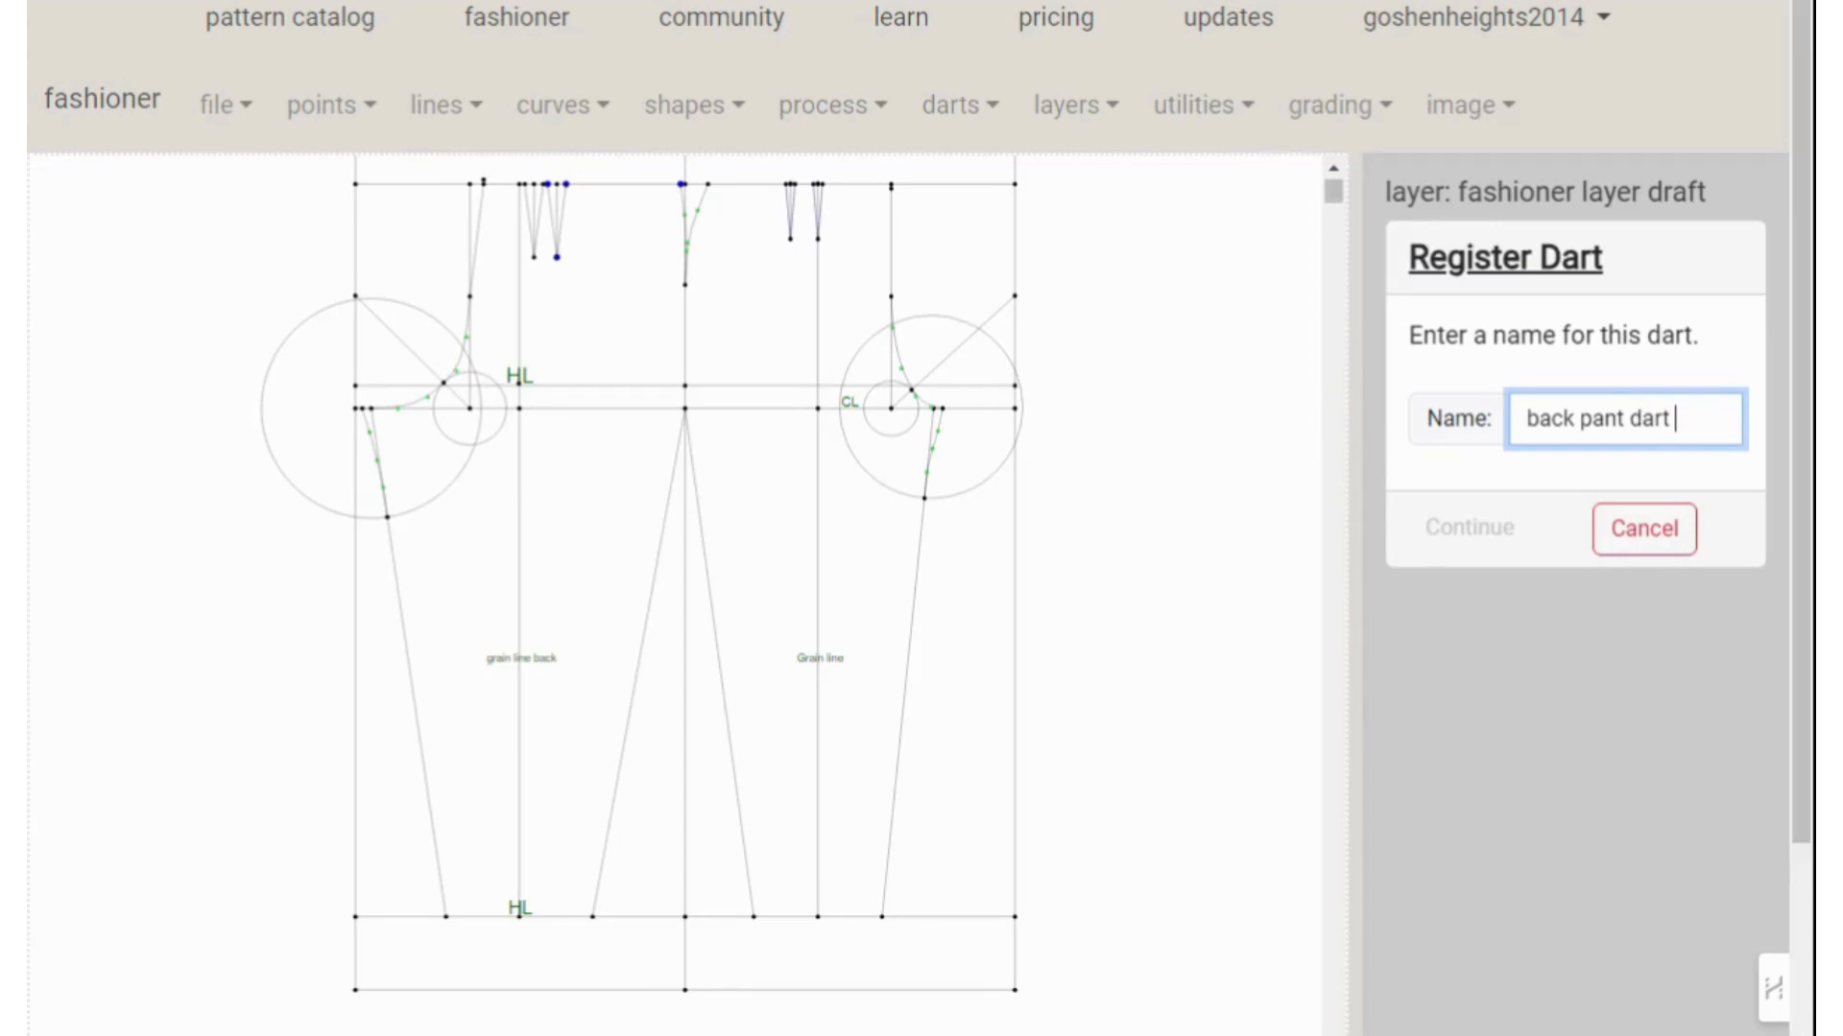
pyautogui.write(' 2')
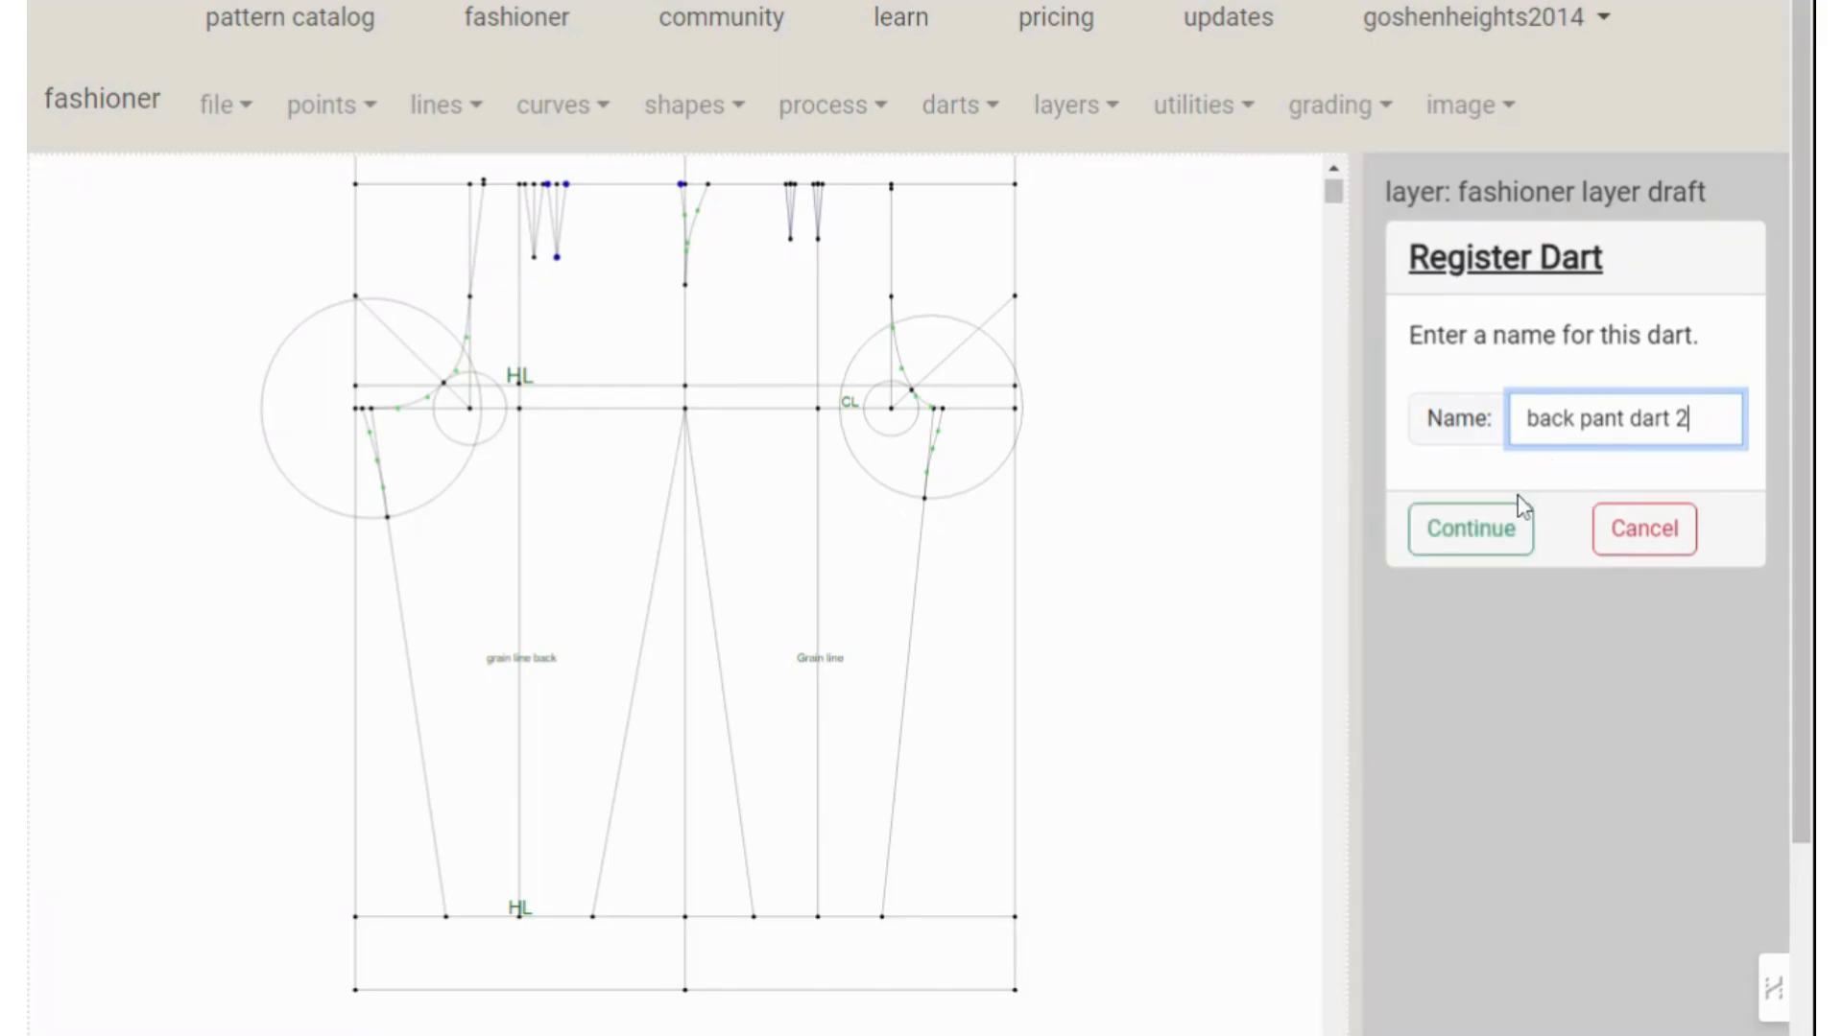
pyautogui.click(1485, 538)
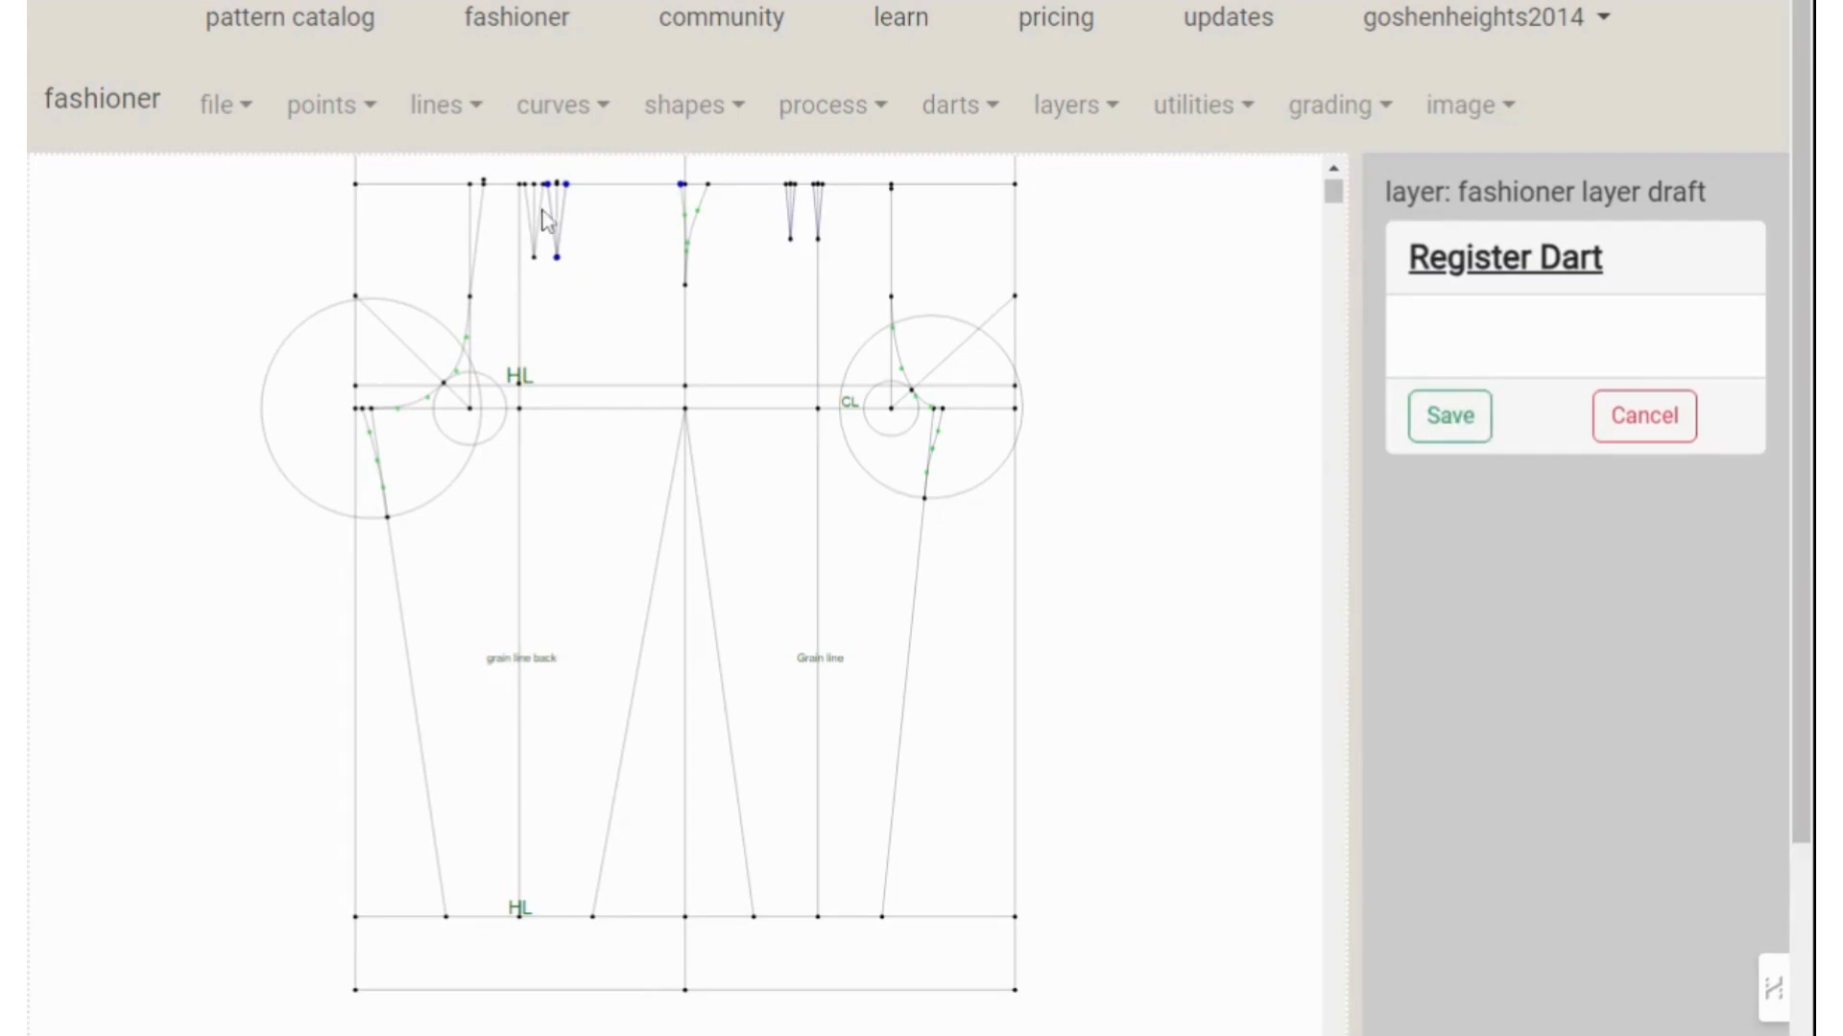
pyautogui.click(1469, 434)
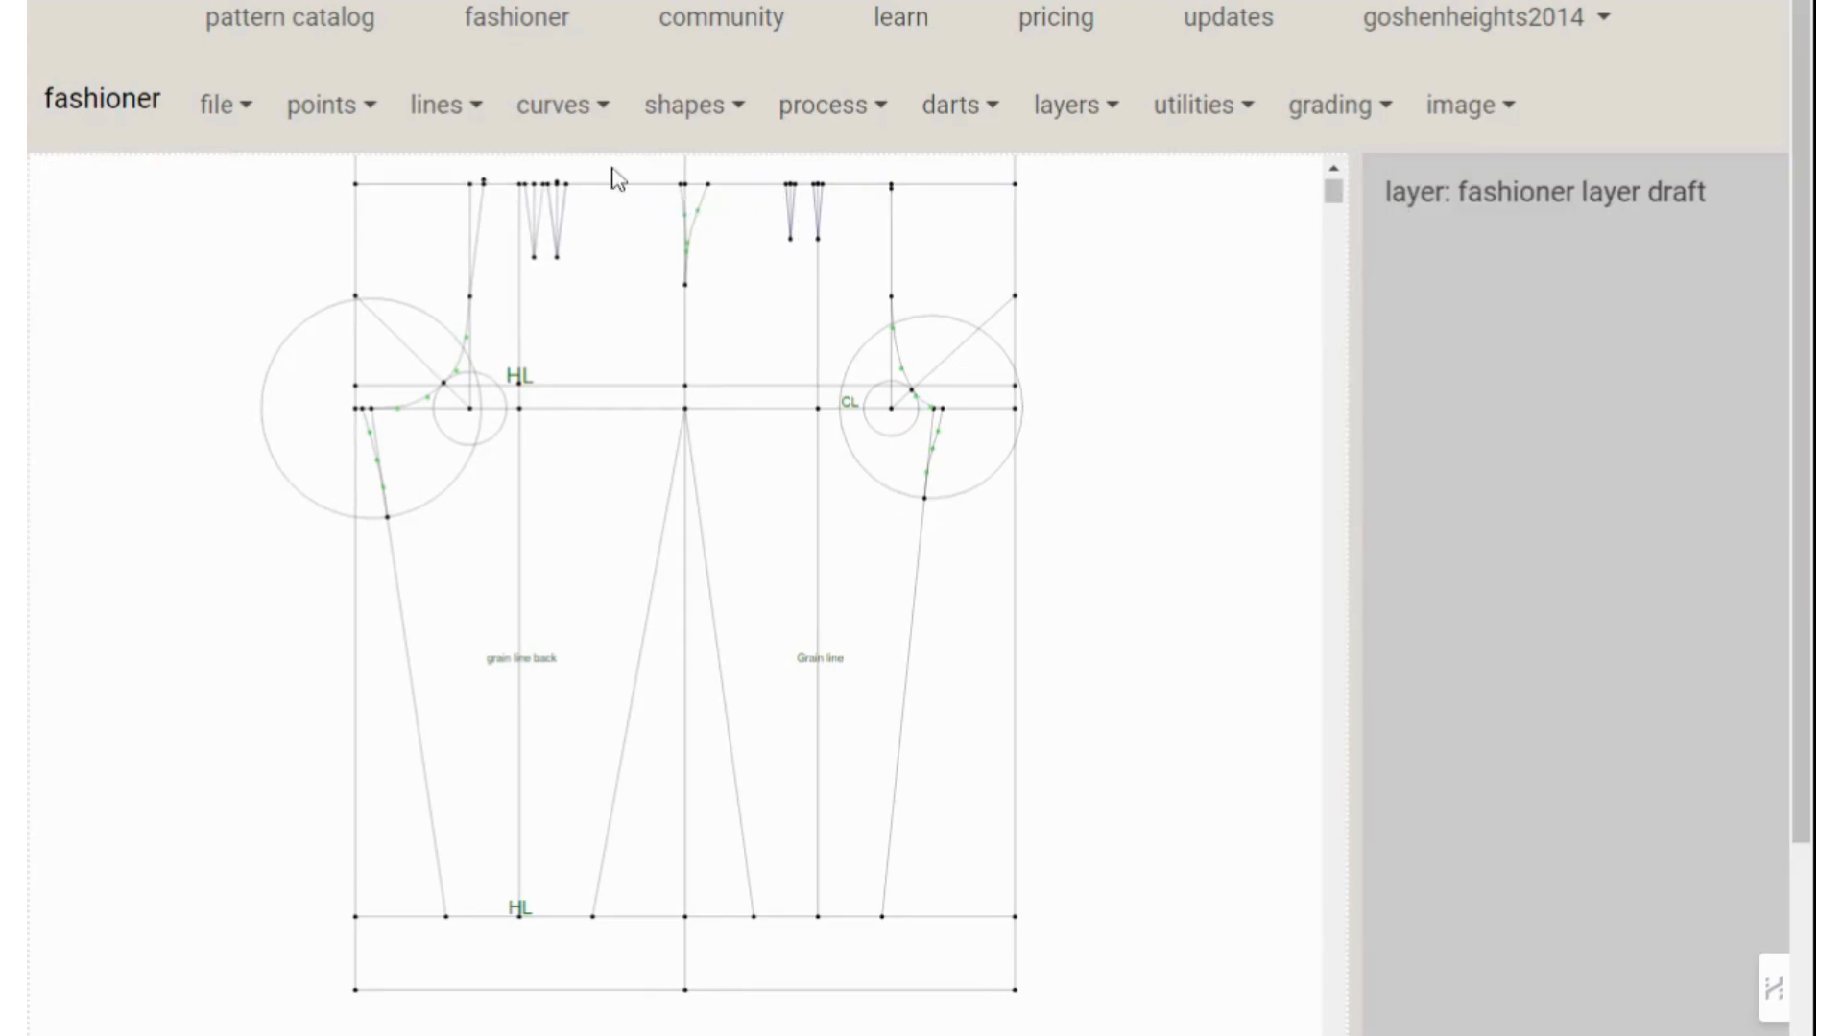
# Add and save a front waistline curve with 2 curve points, from the front side-seam waist point to the lowered center-front waist point
pyautogui.click(595, 116)
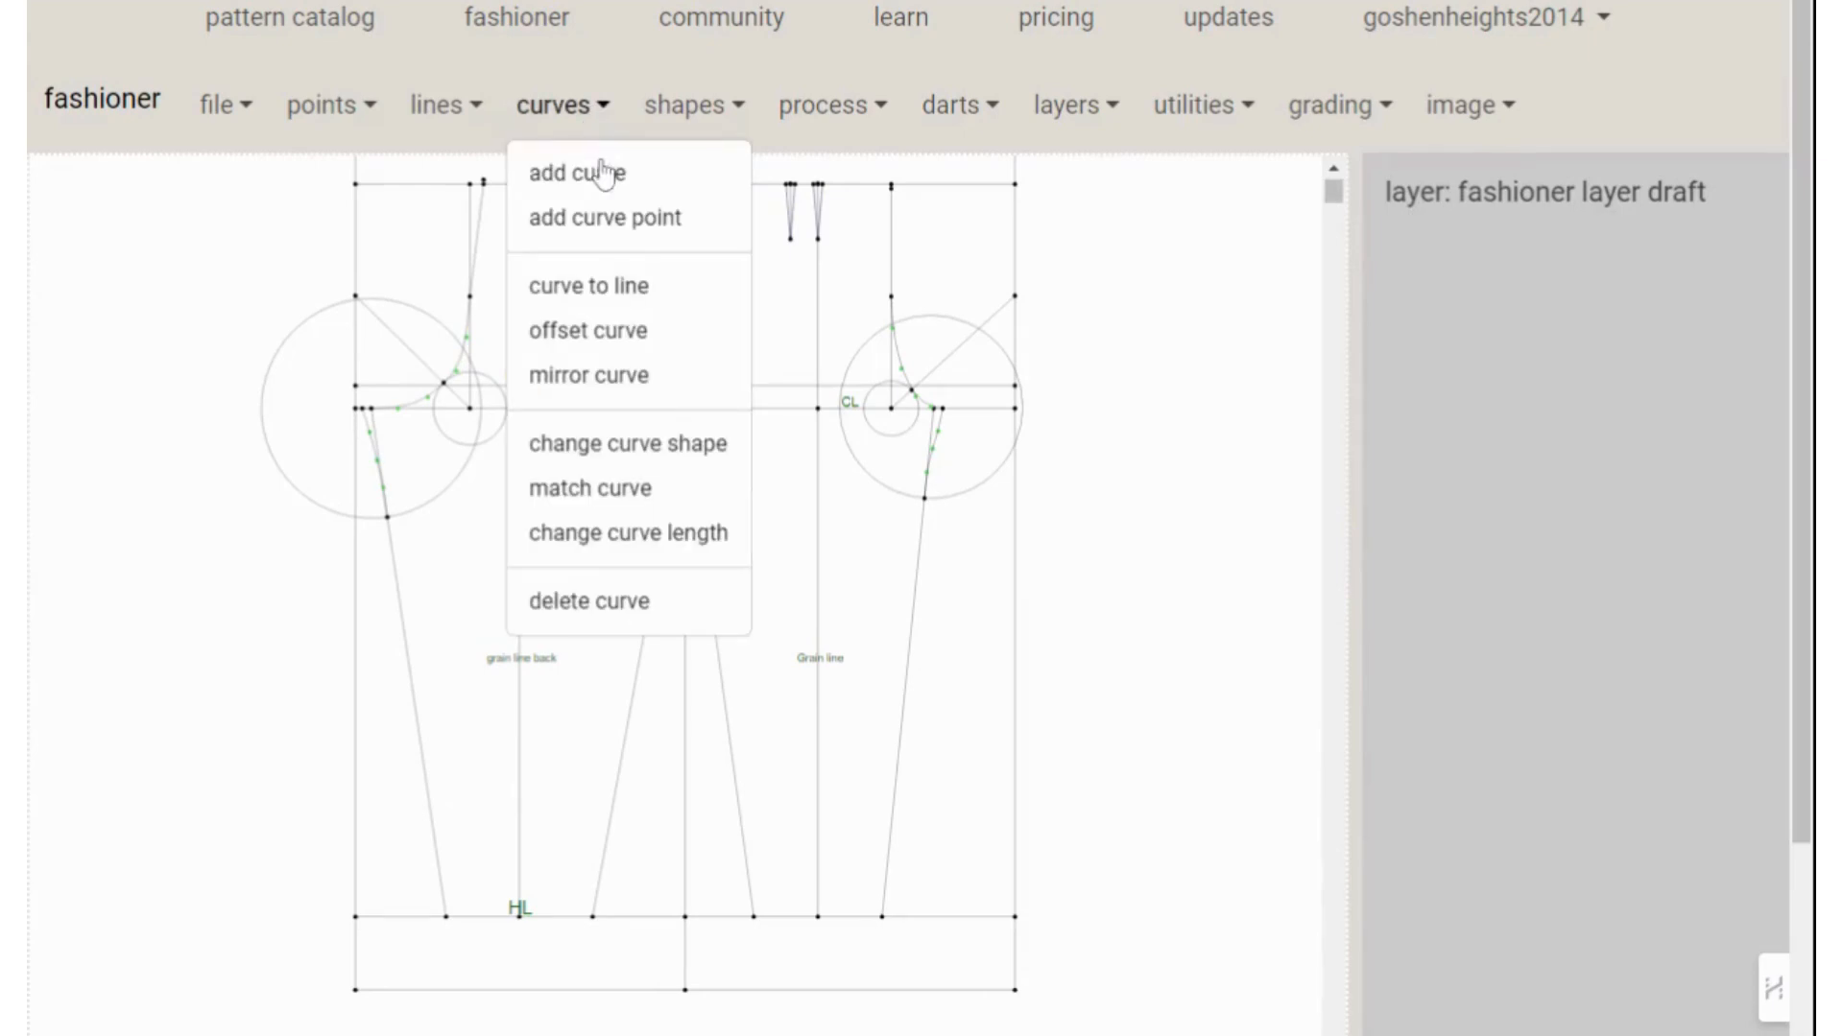
pyautogui.click(608, 182)
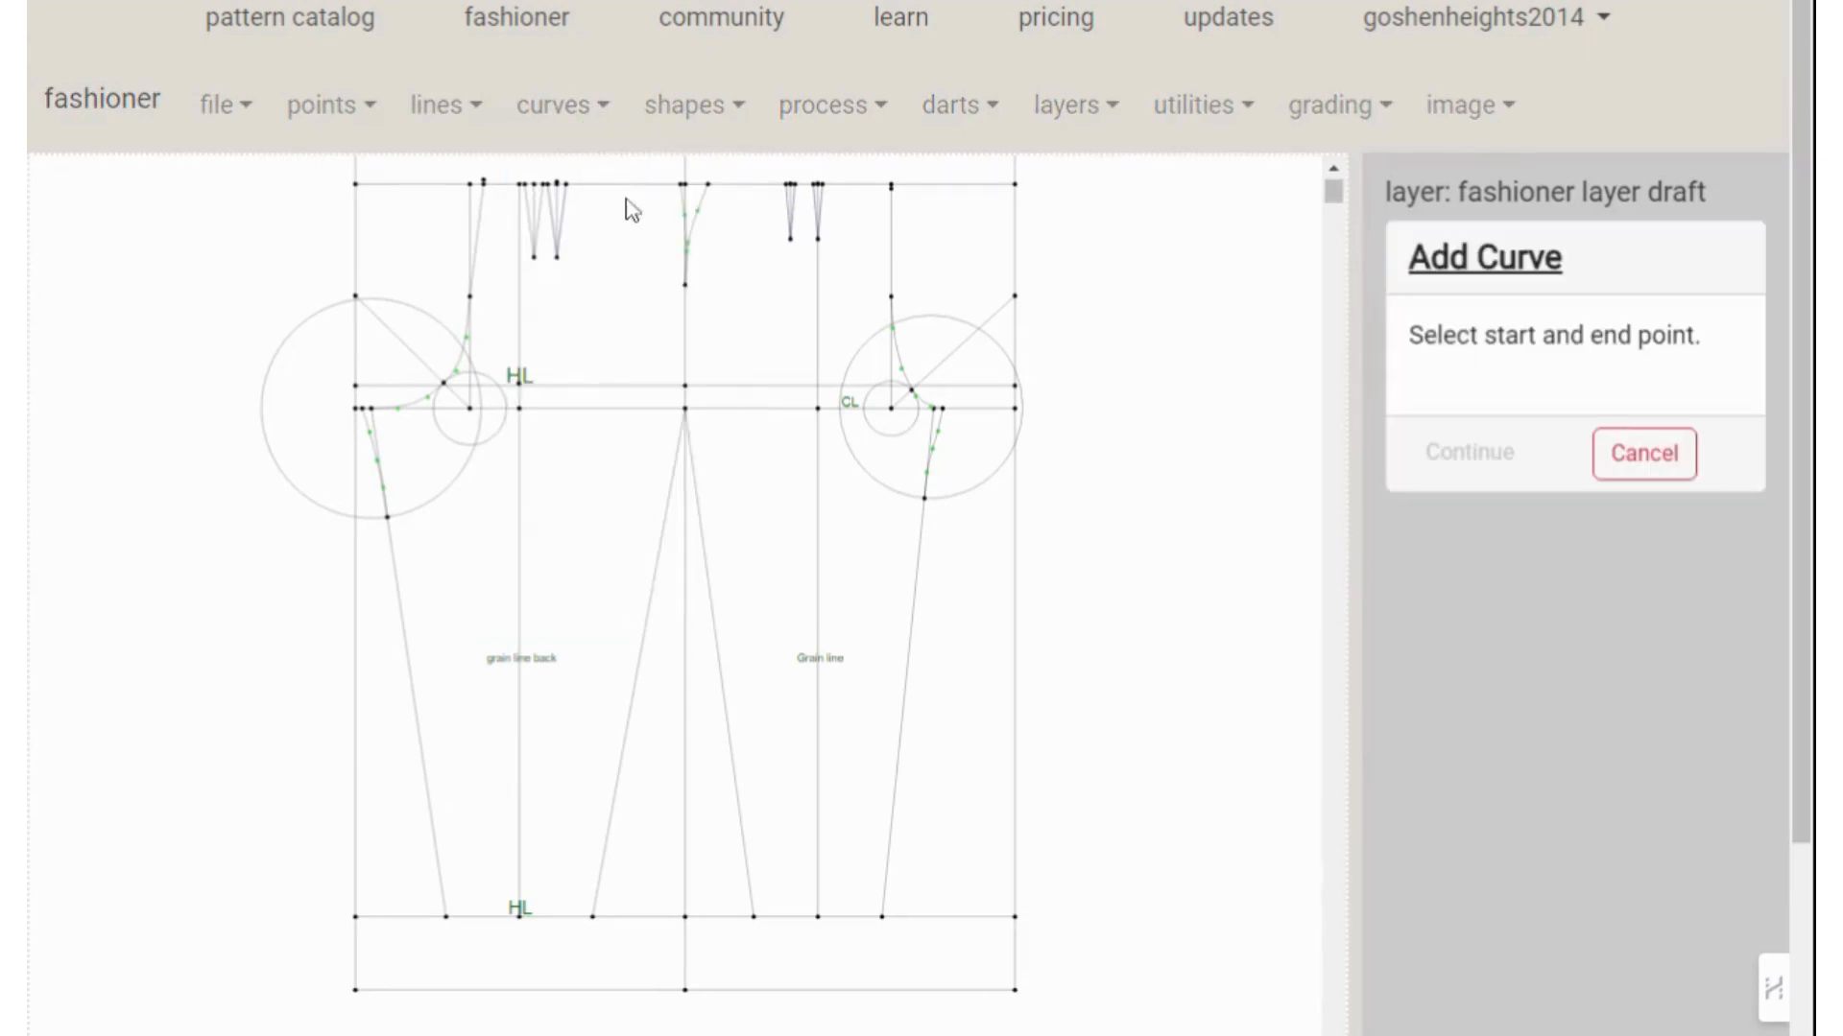
pyautogui.click(708, 186)
pyautogui.click(709, 184)
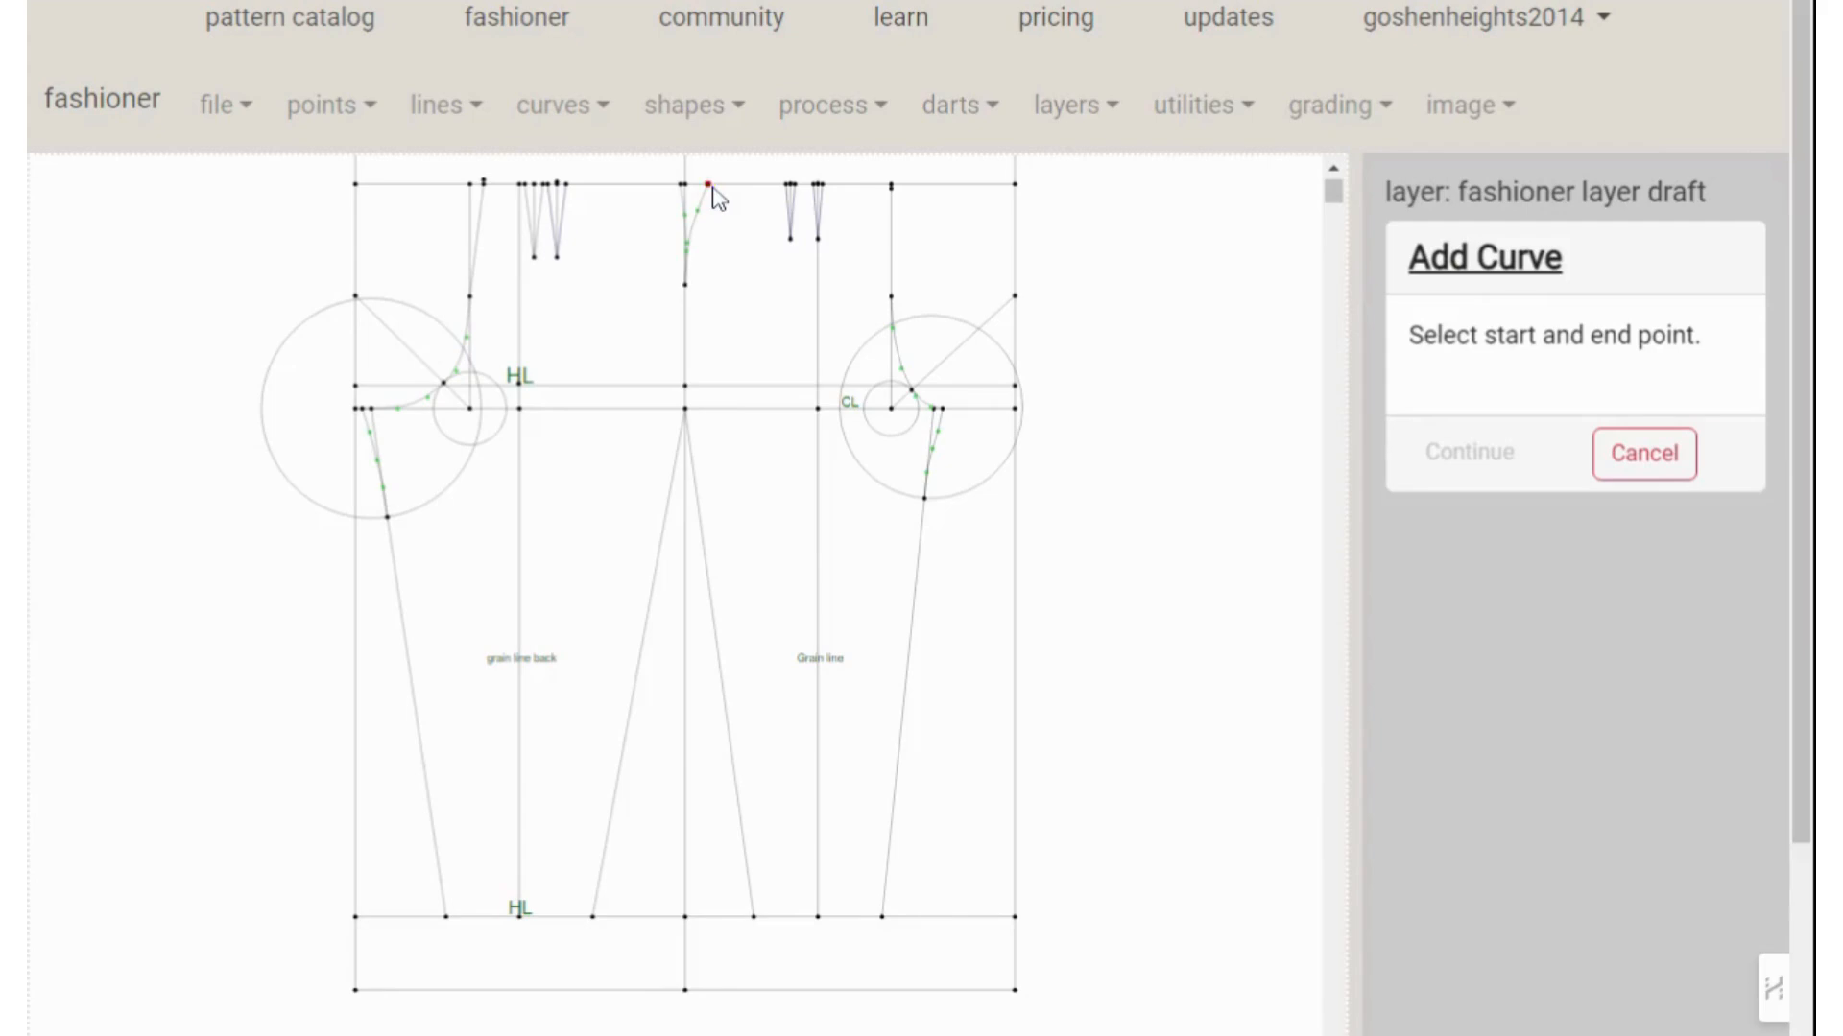
pyautogui.click(892, 189)
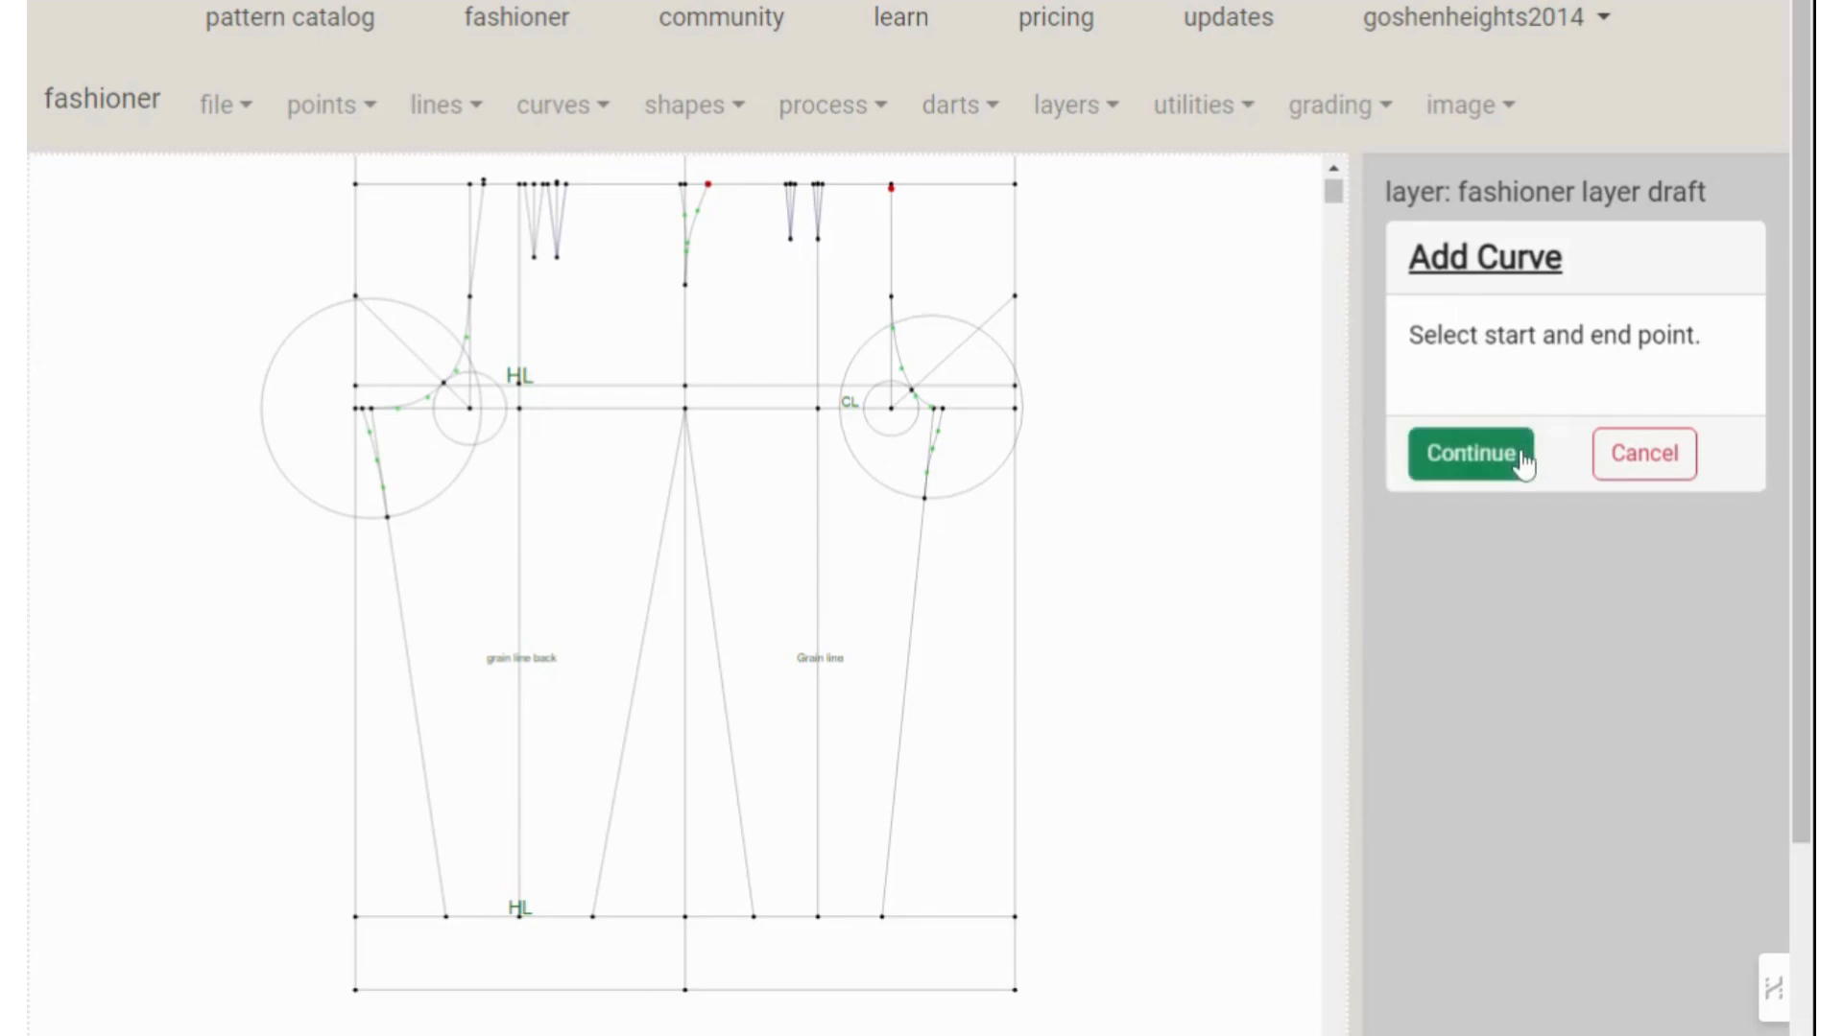
pyautogui.click(1522, 461)
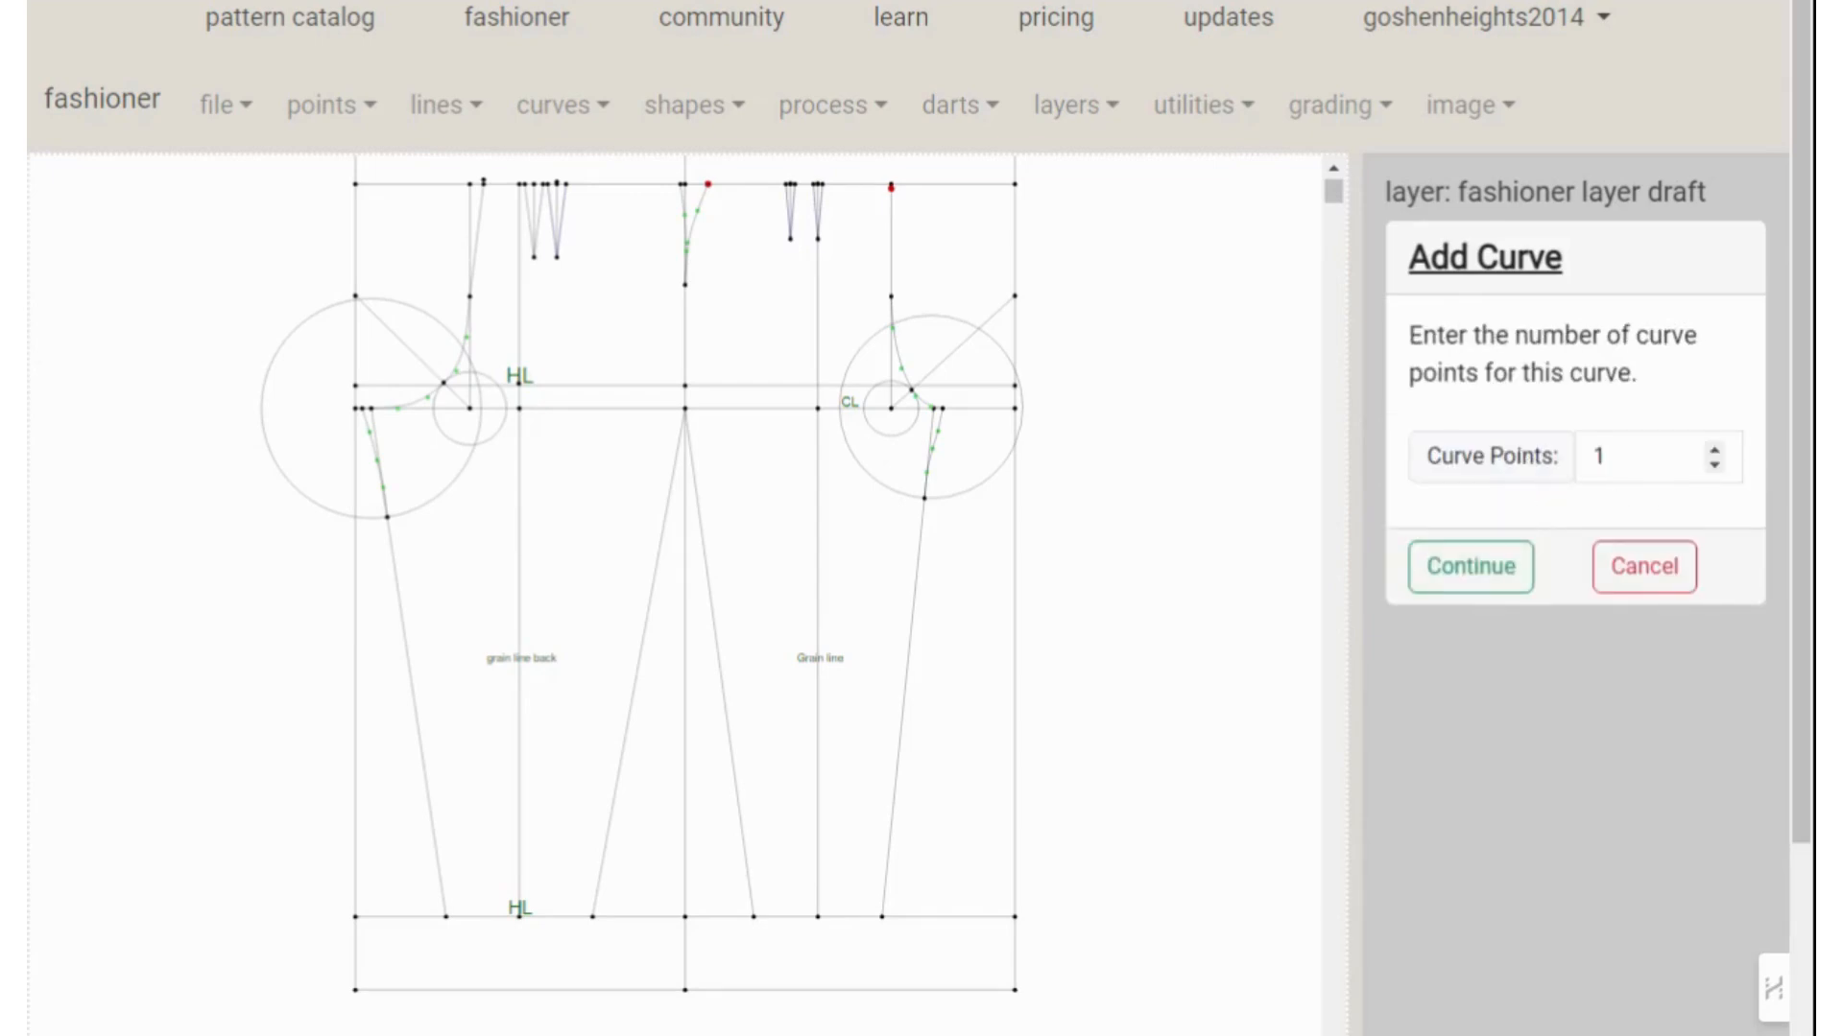
pyautogui.click(1714, 449)
pyautogui.click(1485, 575)
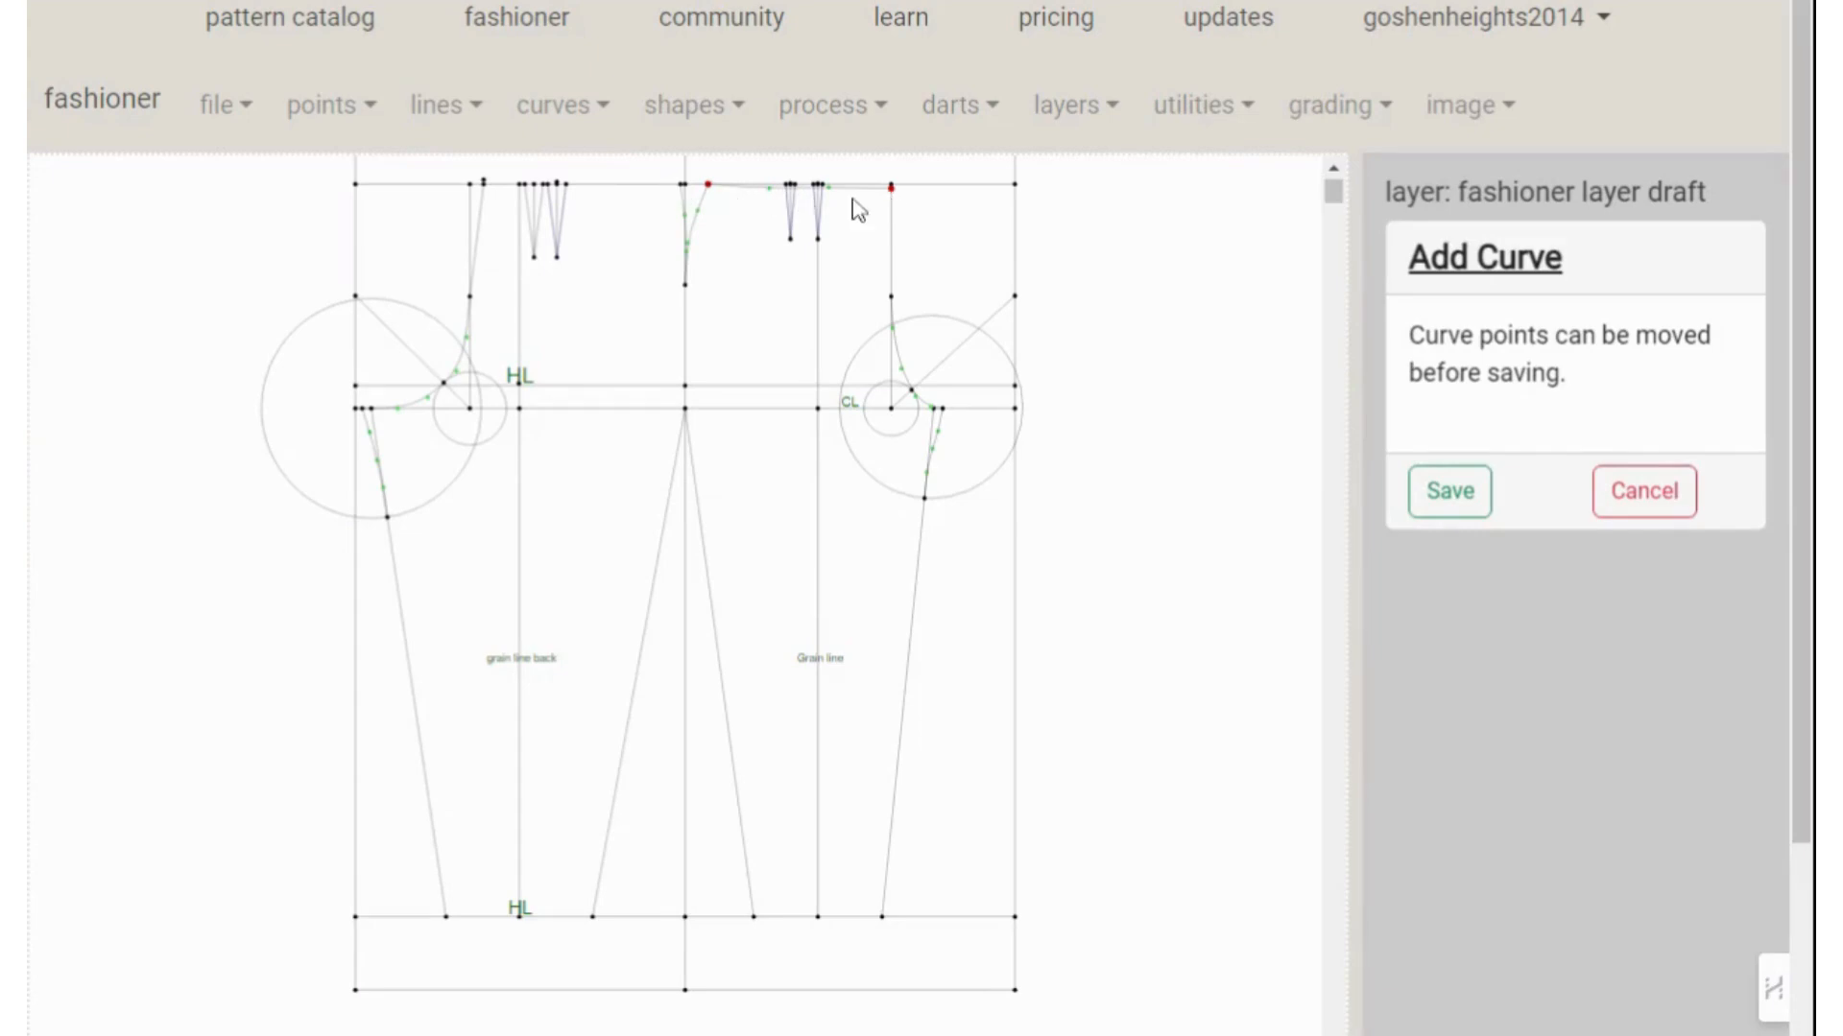
pyautogui.click(1459, 491)
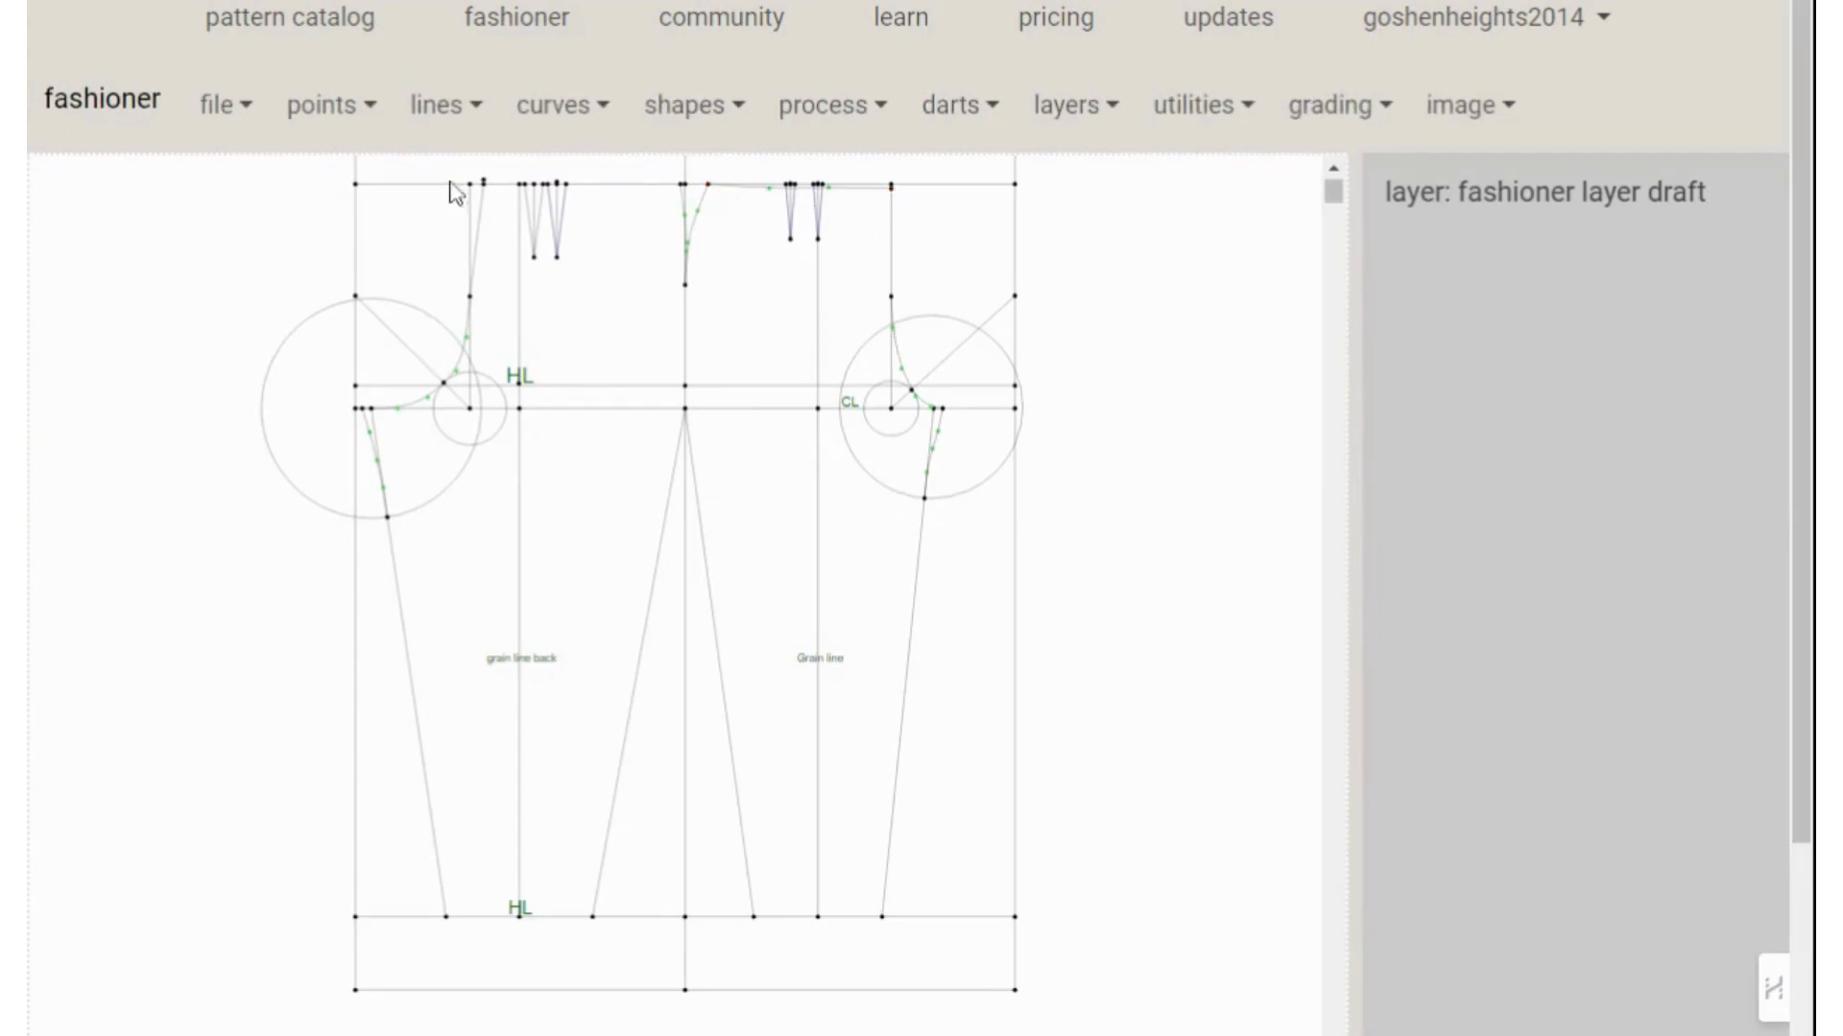
pyautogui.click(737, 132)
pyautogui.click(712, 179)
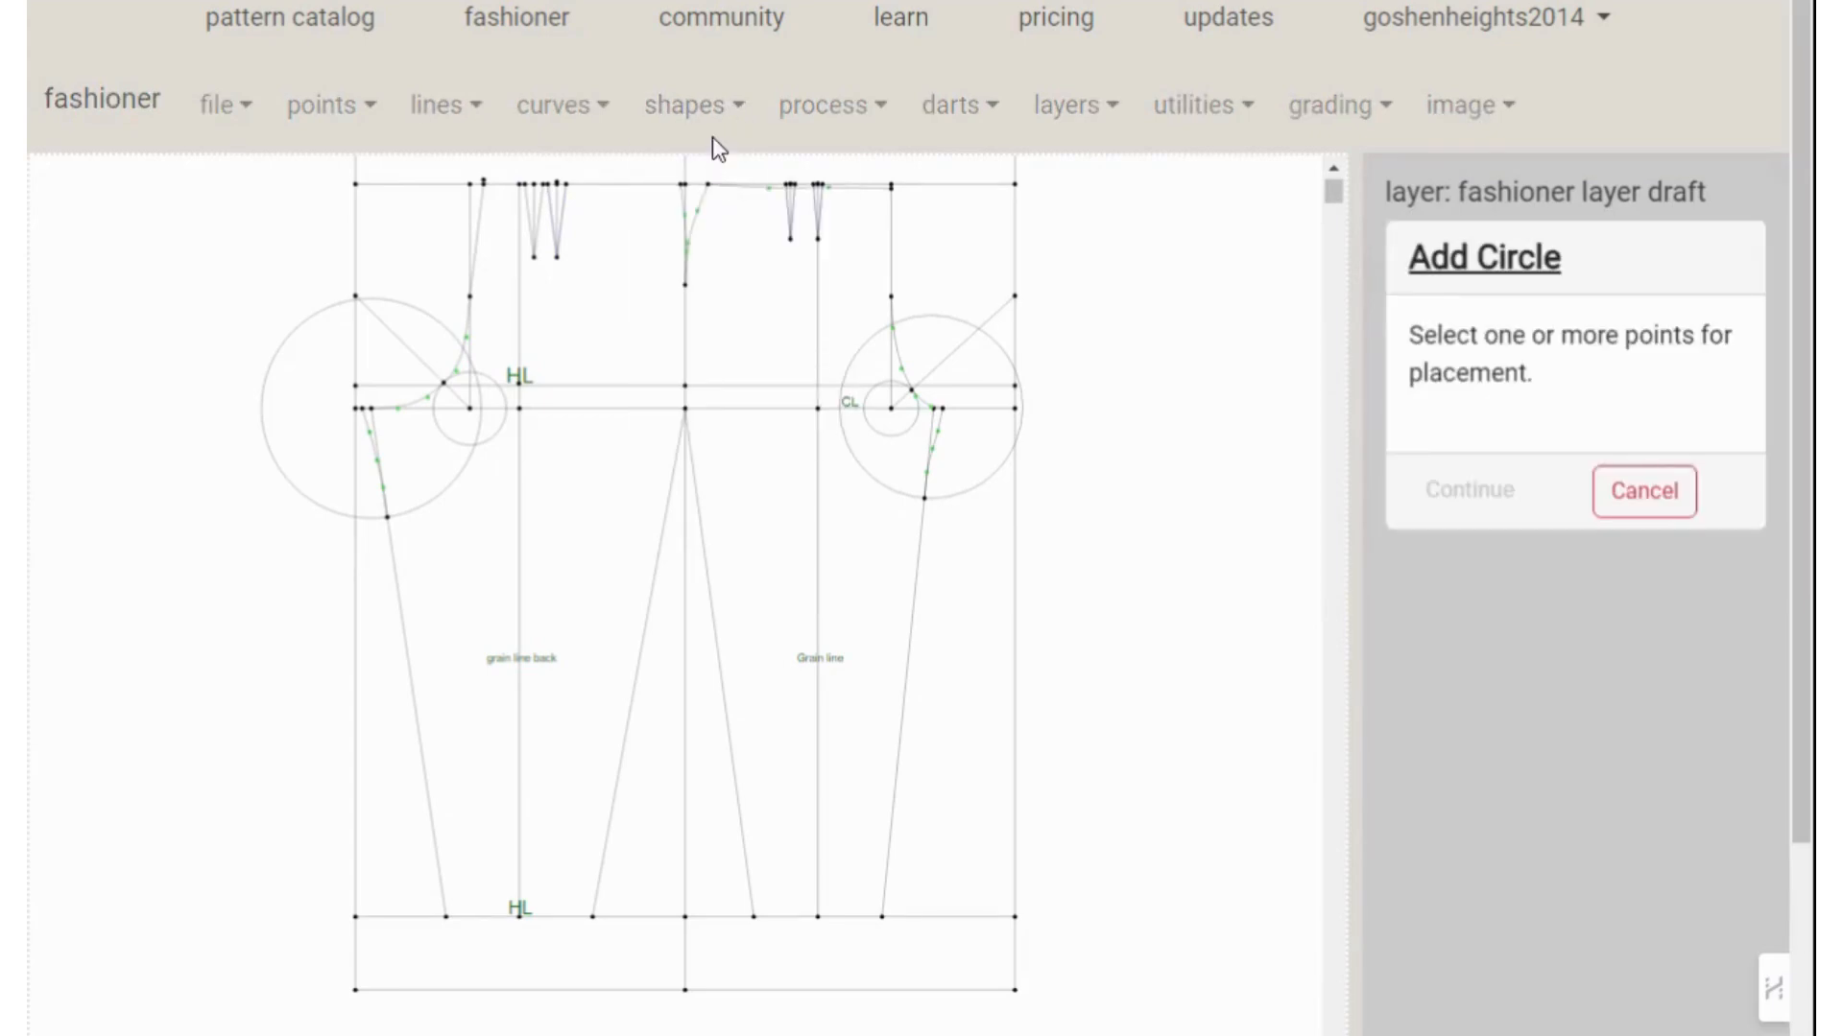
pyautogui.click(1677, 509)
# Start adding a curve for the back waistline
pyautogui.click(559, 108)
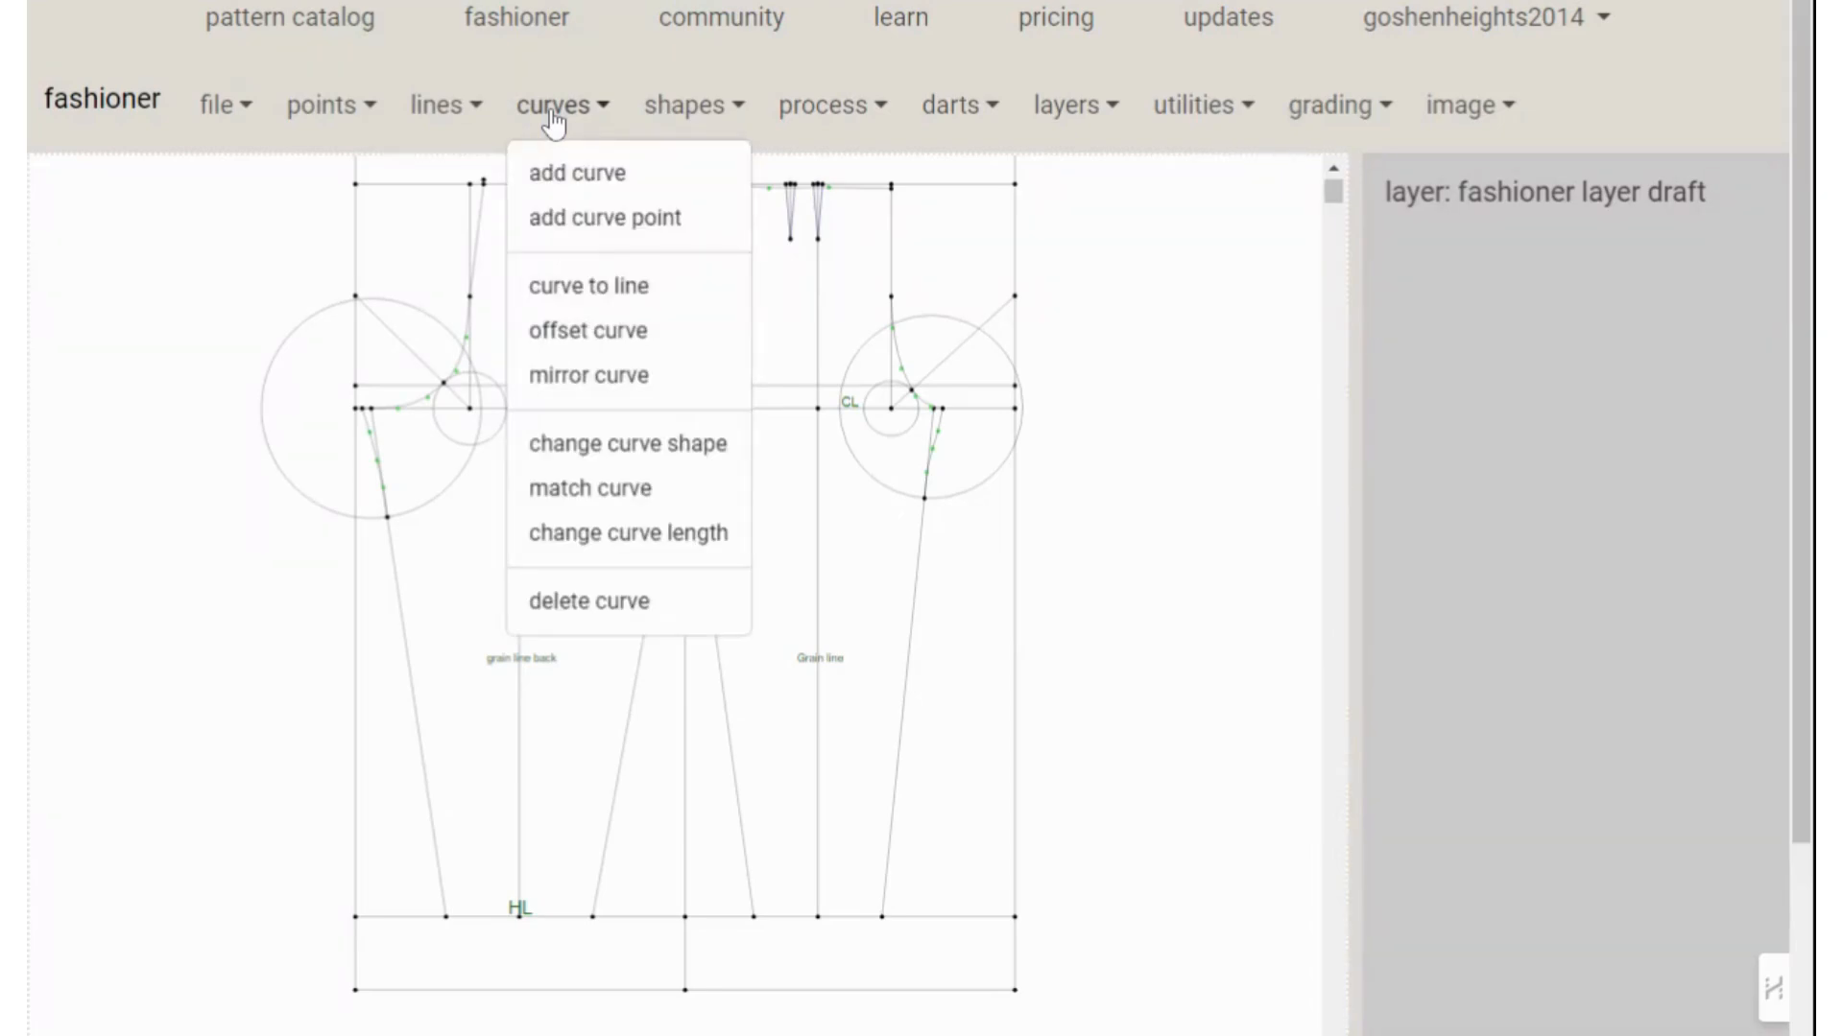
pyautogui.click(581, 175)
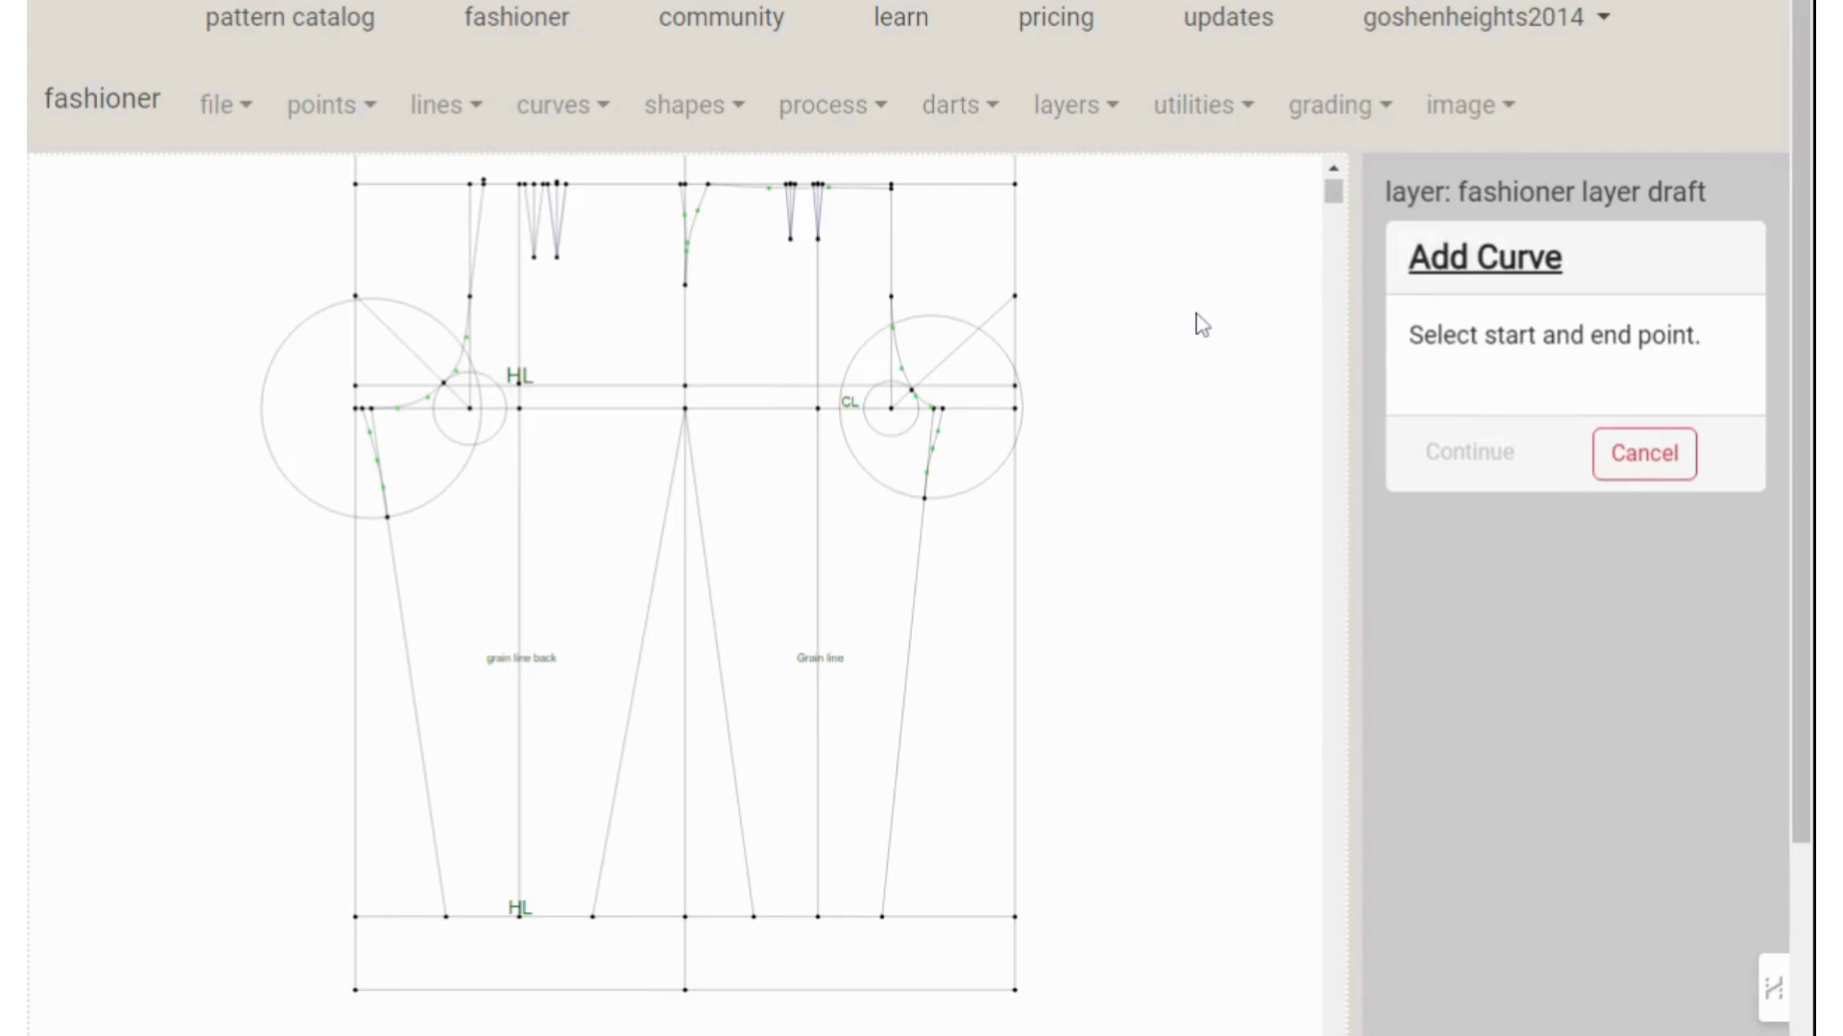
pyautogui.scroll(-1, 1199, 324)
pyautogui.scroll(1, 1200, 324)
pyautogui.scroll(1, 1200, 324)
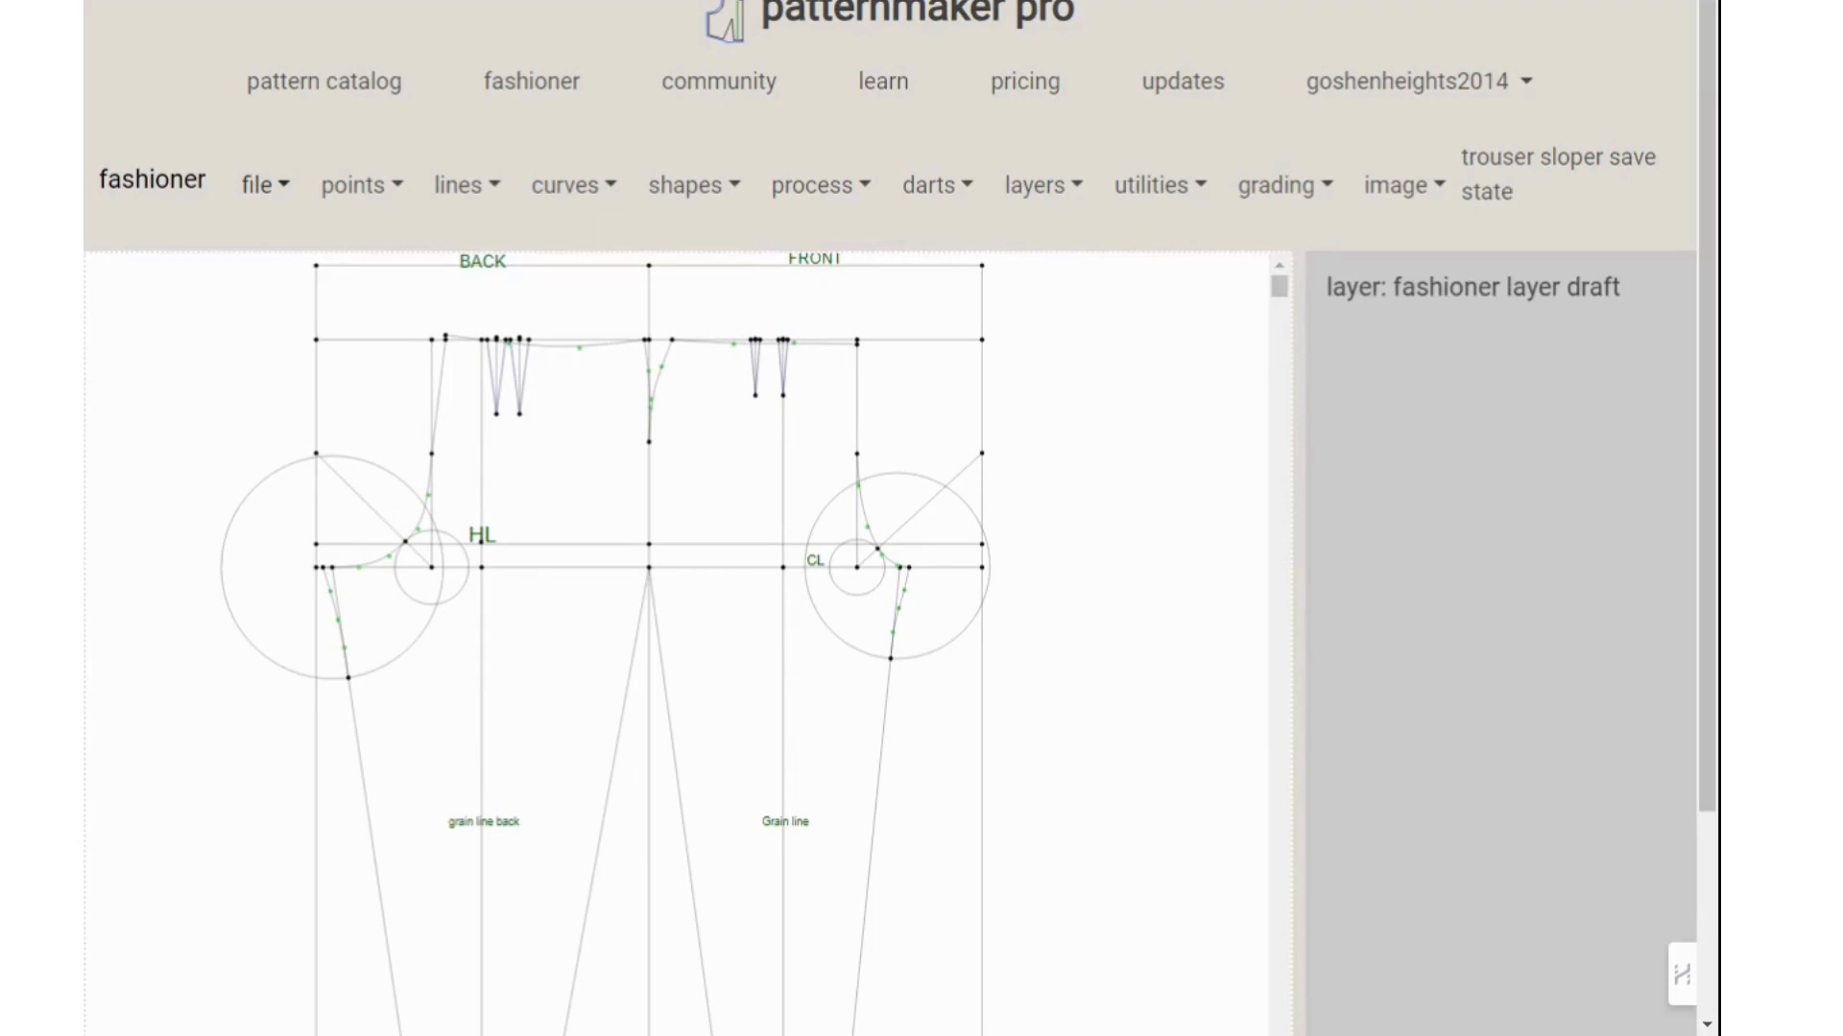
pyautogui.scroll(1, 1089, 621)
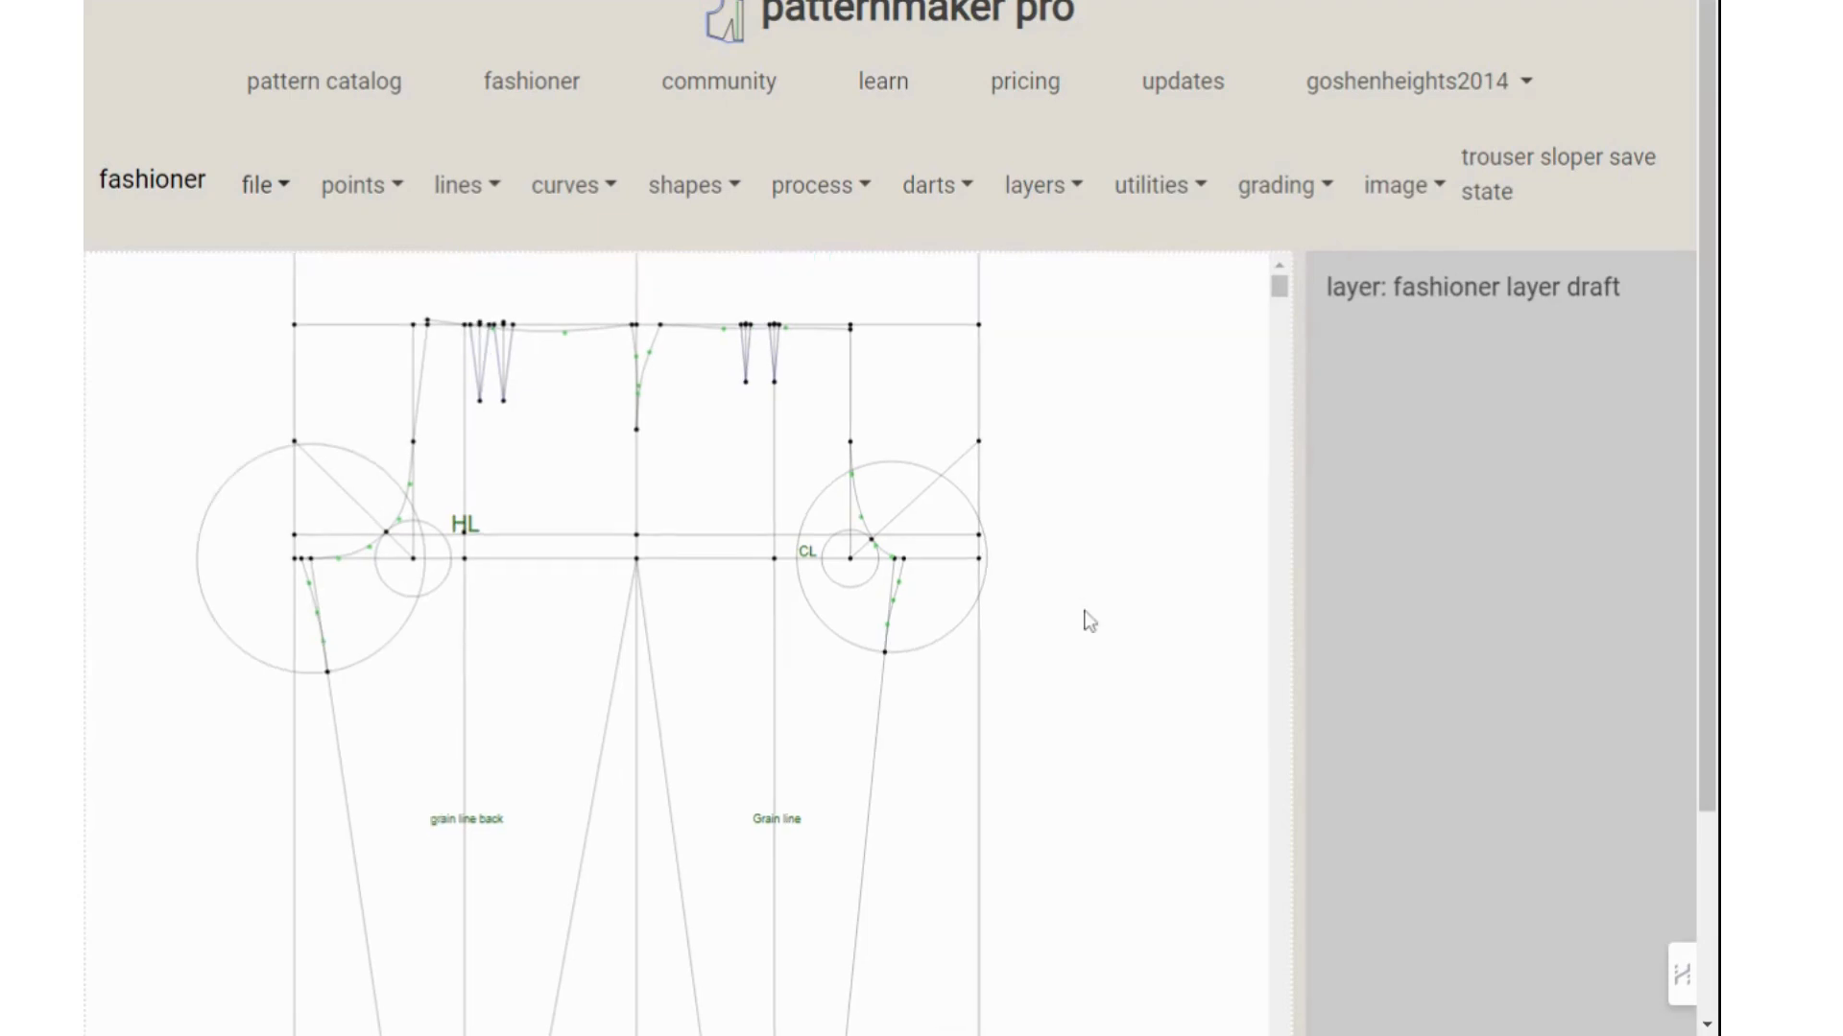